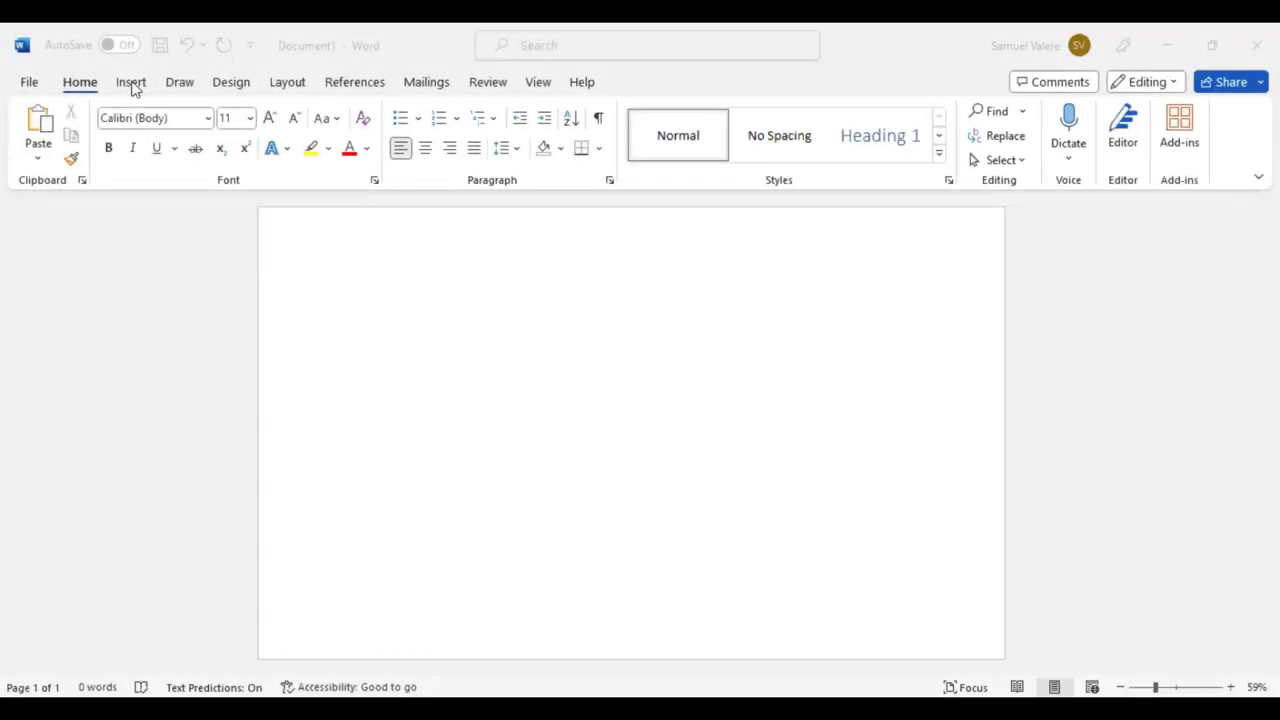
- Cover the page with an 8.65" × 14.49" rectangle filled light beige with no outline
{"action": "left_click", "coordinate": [132, 84]}
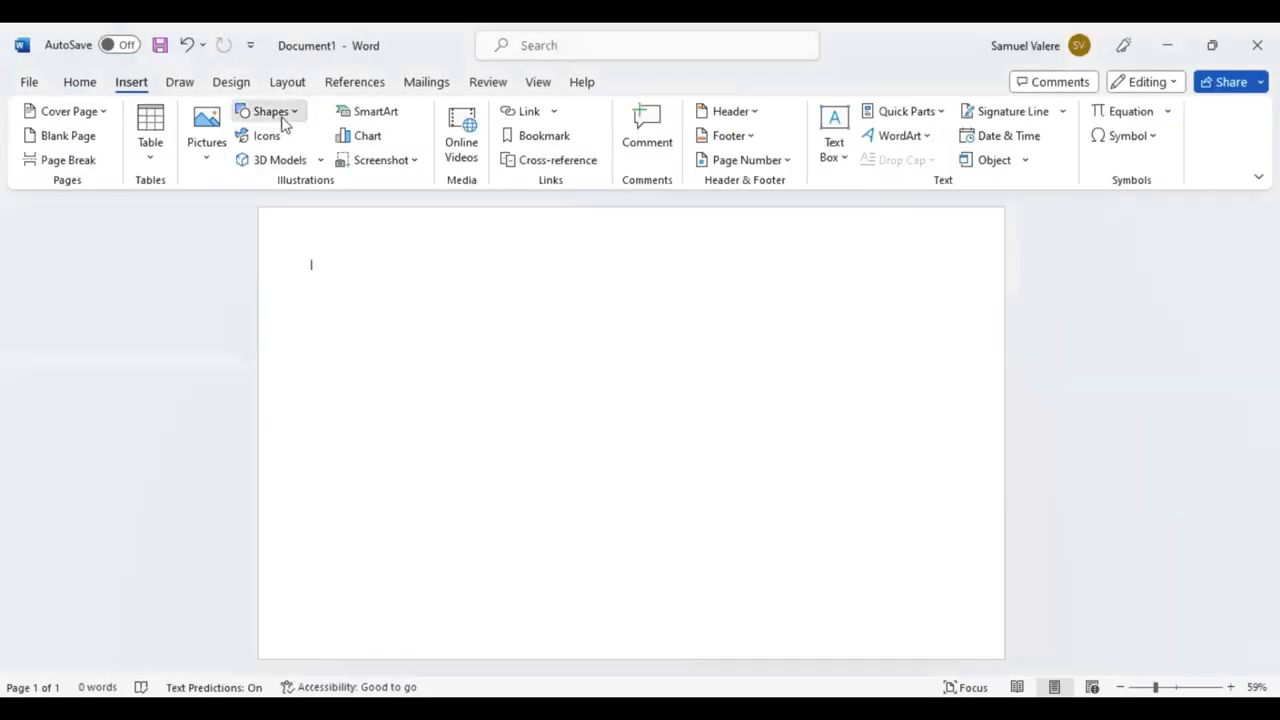
{"action": "left_click_drag", "start_coordinate": [259, 209], "coordinate": [460, 314]}
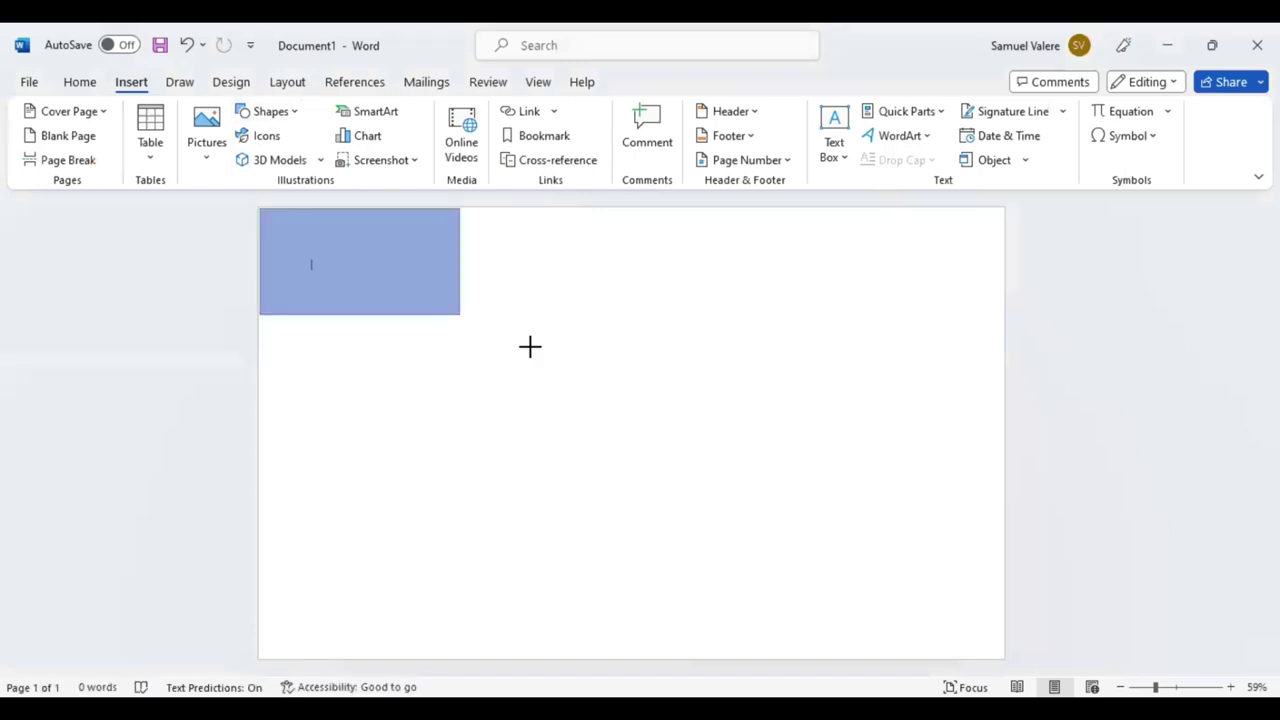
{"action": "left_click_drag", "start_coordinate": [530, 347], "coordinate": [1032, 672]}
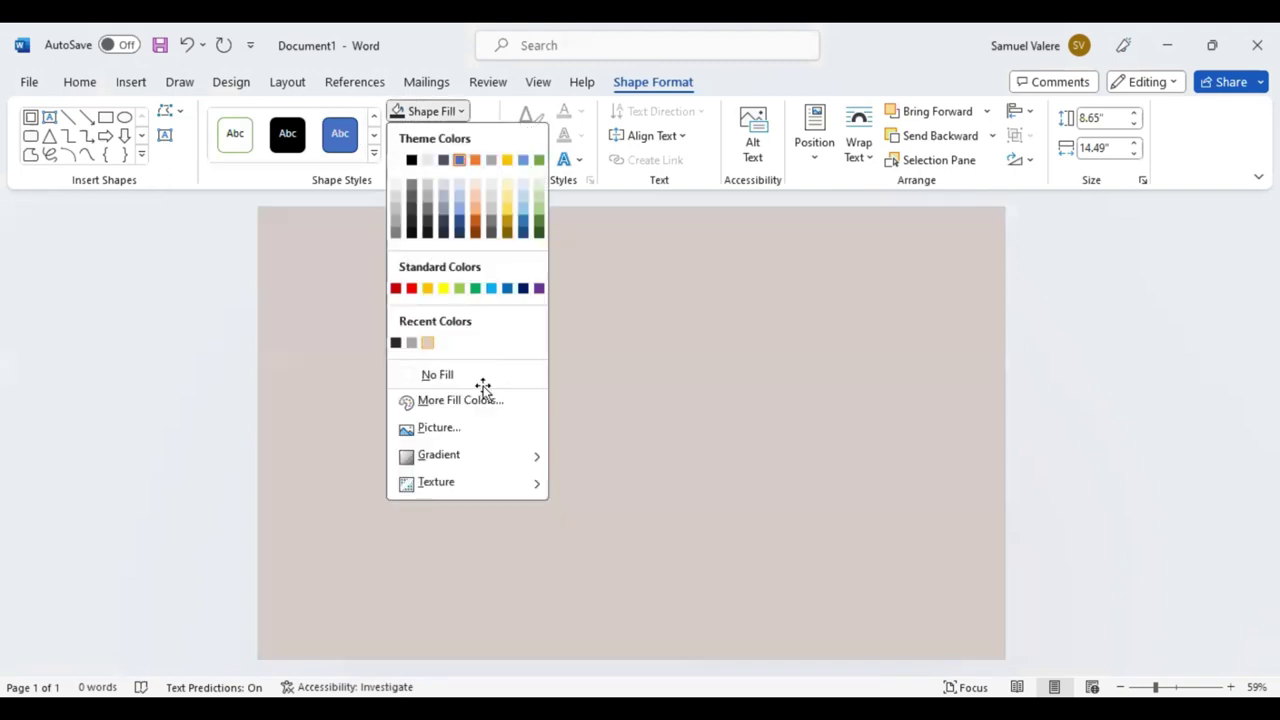
{"action": "left_click", "coordinate": [447, 286]}
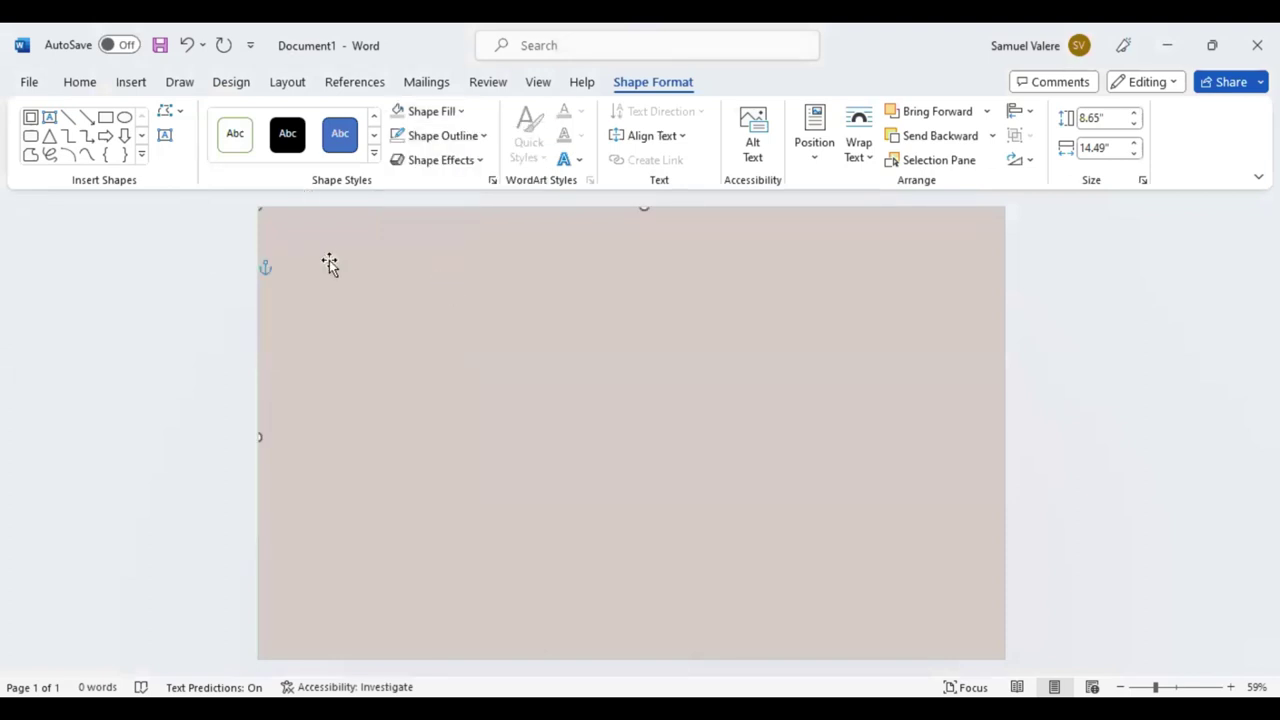
- Draw a rounded rectangle near the page's top-left and make its corners much rounder
{"action": "left_click", "coordinate": [142, 141]}
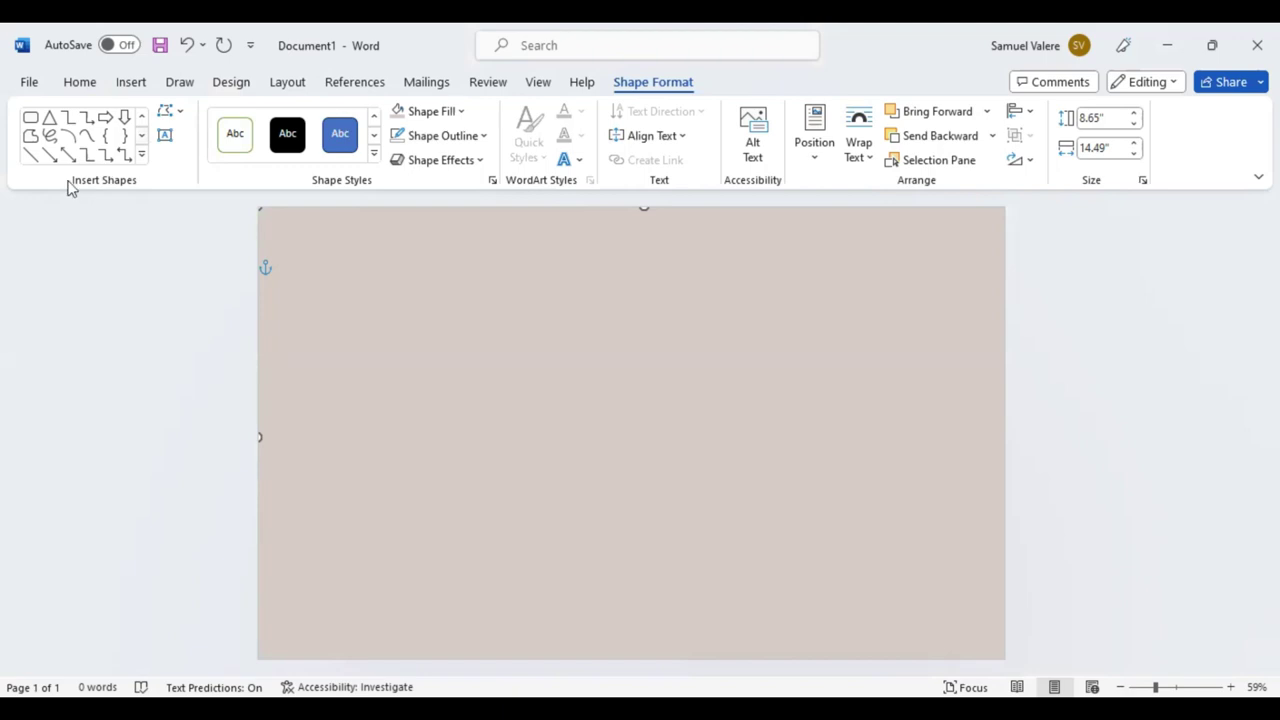
{"action": "left_click", "coordinate": [141, 158]}
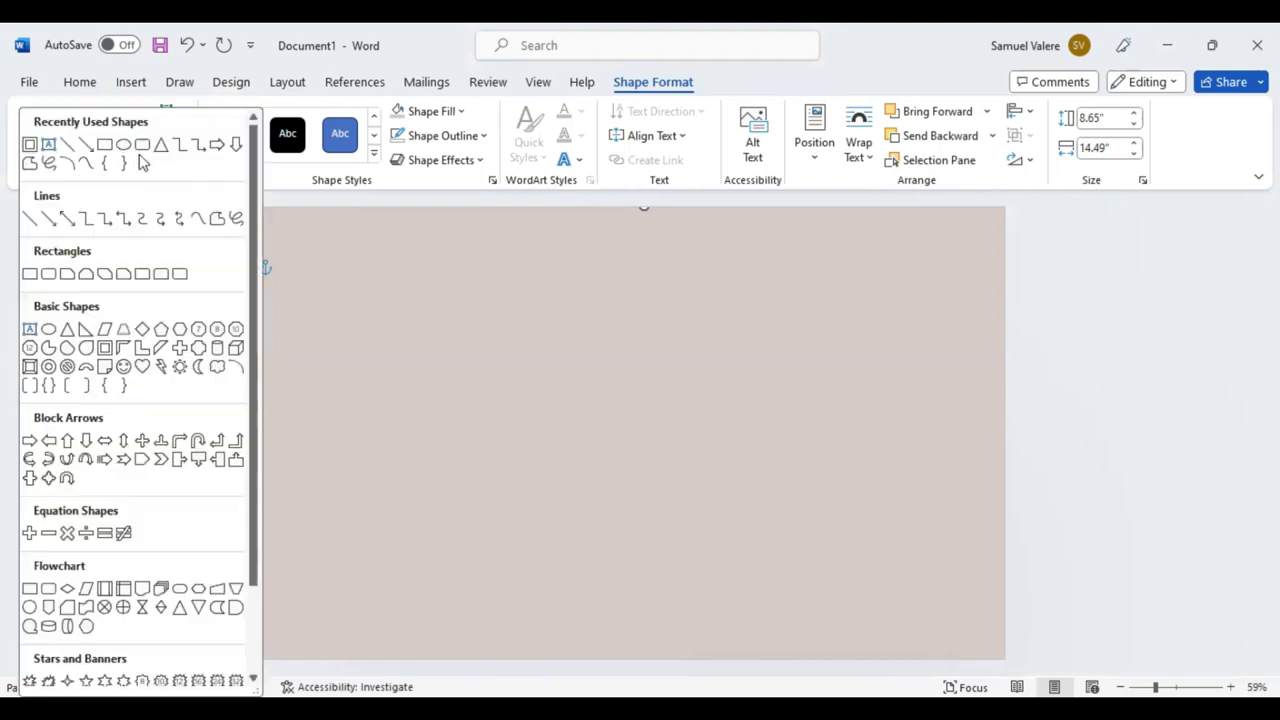
{"action": "left_click", "coordinate": [48, 277]}
{"action": "left_click_drag", "start_coordinate": [364, 236], "coordinate": [440, 388]}
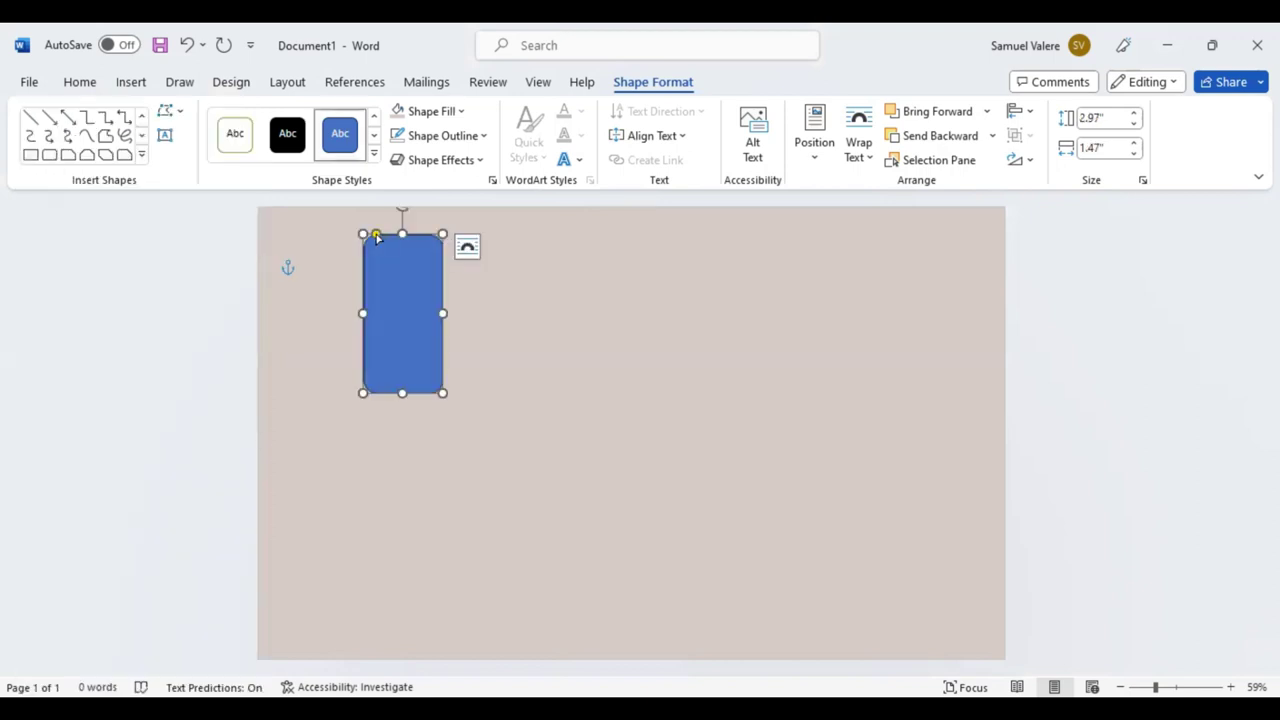
{"action": "left_click_drag", "start_coordinate": [380, 250], "coordinate": [387, 278]}
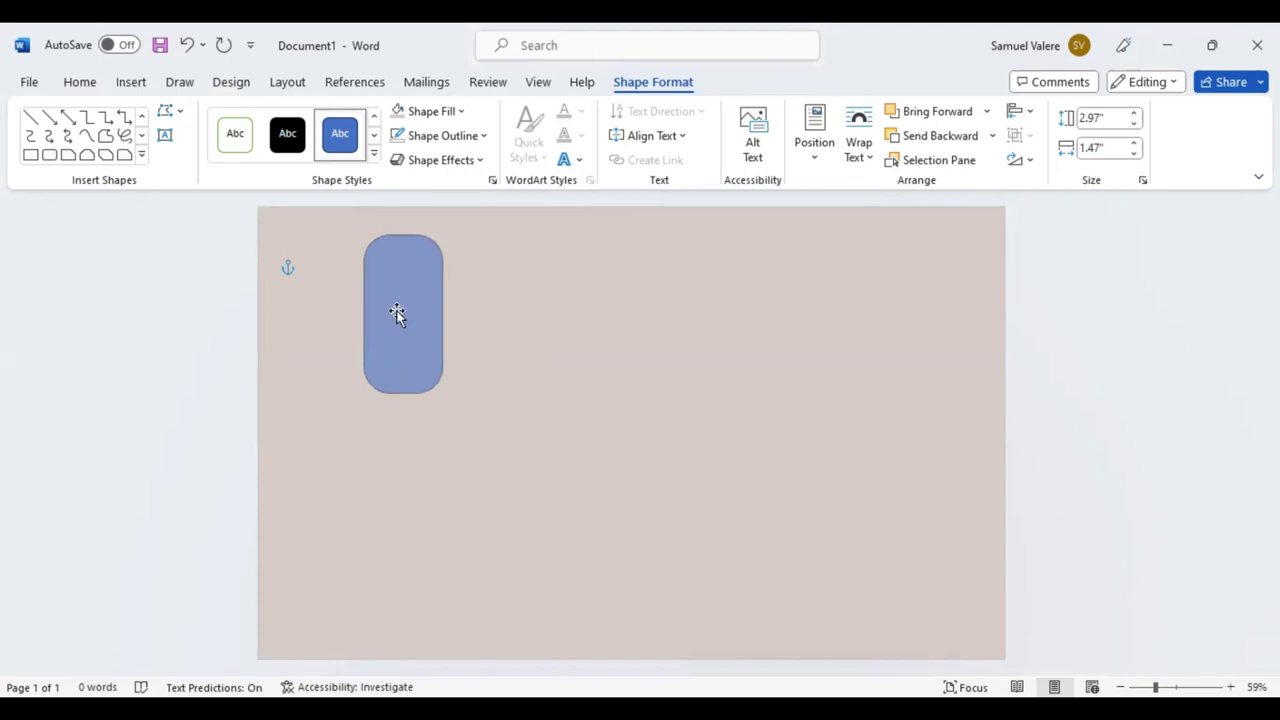
- Enlarge the rounded shape to 3.75" × 1.93" and hang it from the page's top edge
{"action": "left_click", "coordinate": [397, 313]}
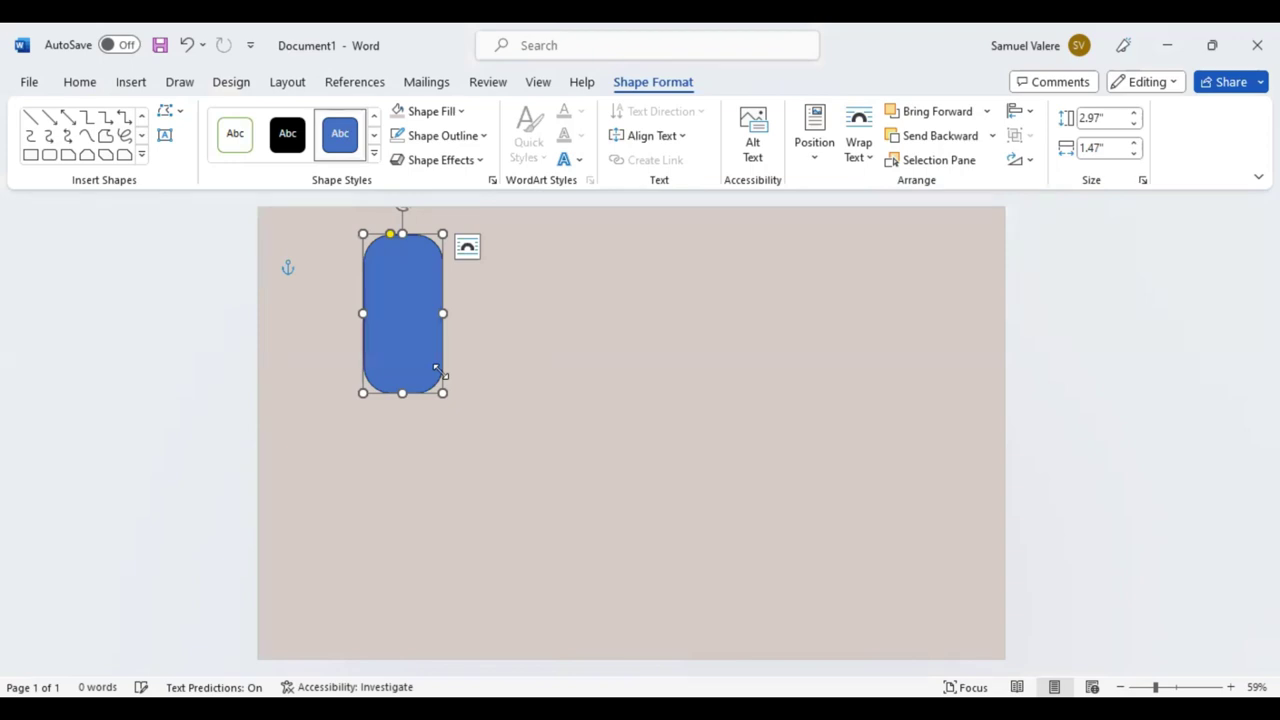
{"action": "left_click_drag", "start_coordinate": [363, 289], "coordinate": [372, 264]}
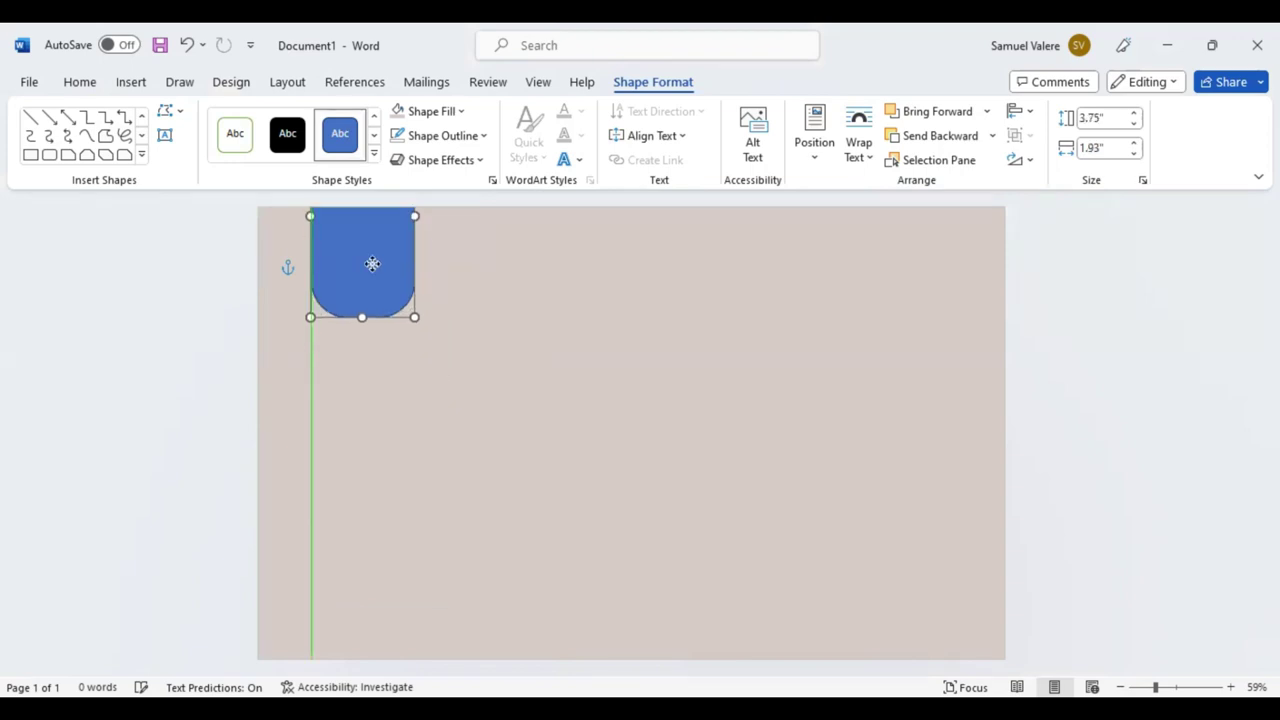
{"action": "key", "text": "ctrl+z"}
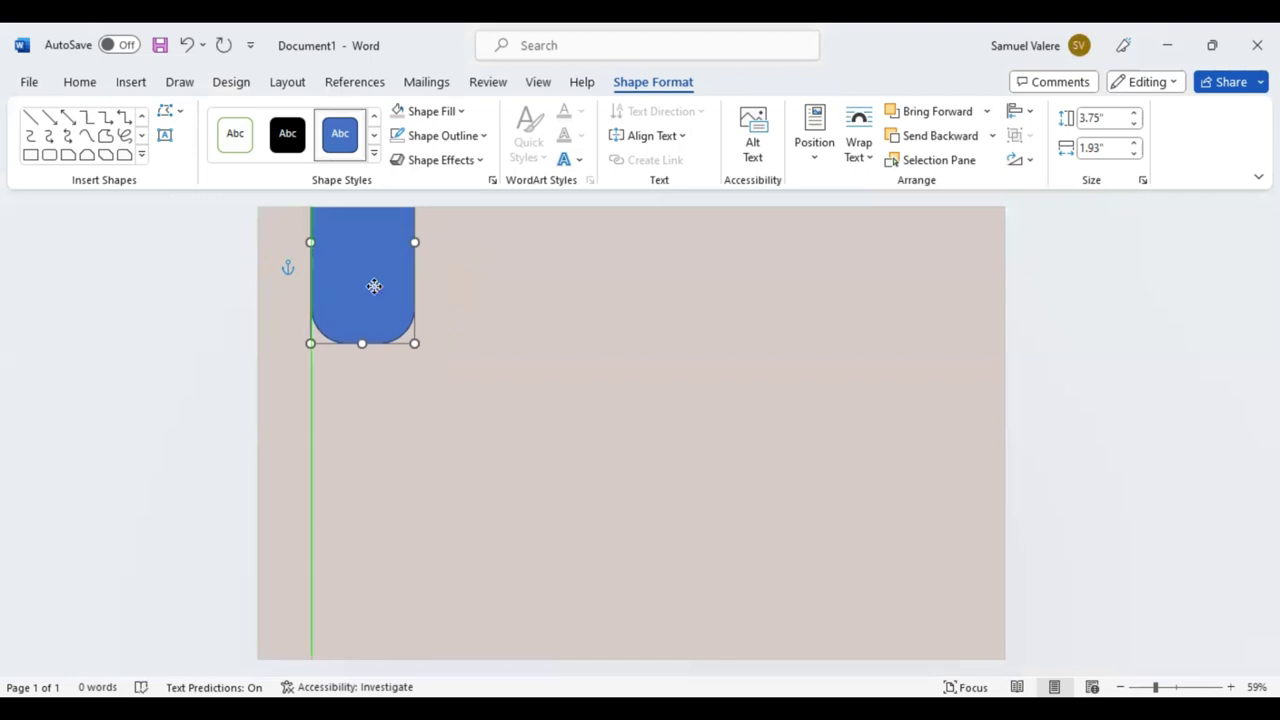
{"action": "left_click_drag", "start_coordinate": [374, 287], "coordinate": [375, 288]}
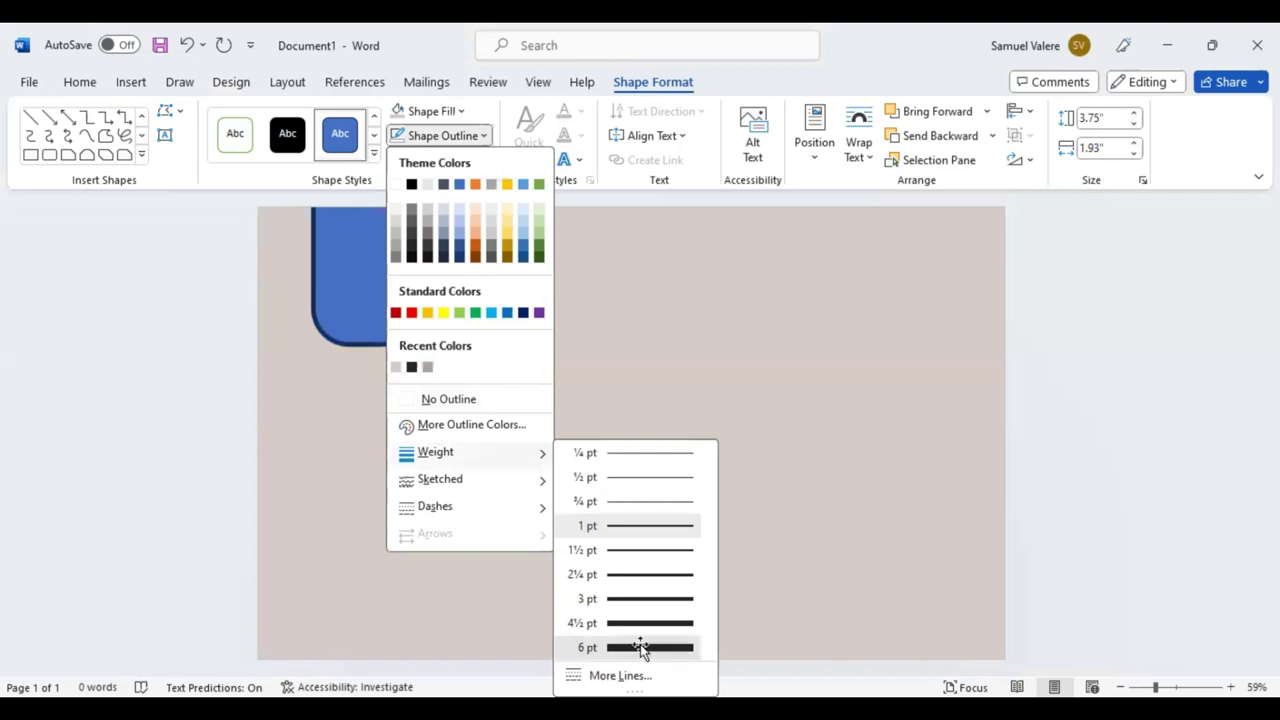
- Give the hanging tab a near-black fill and a 6 pt gold outline
{"action": "left_click", "coordinate": [436, 143]}
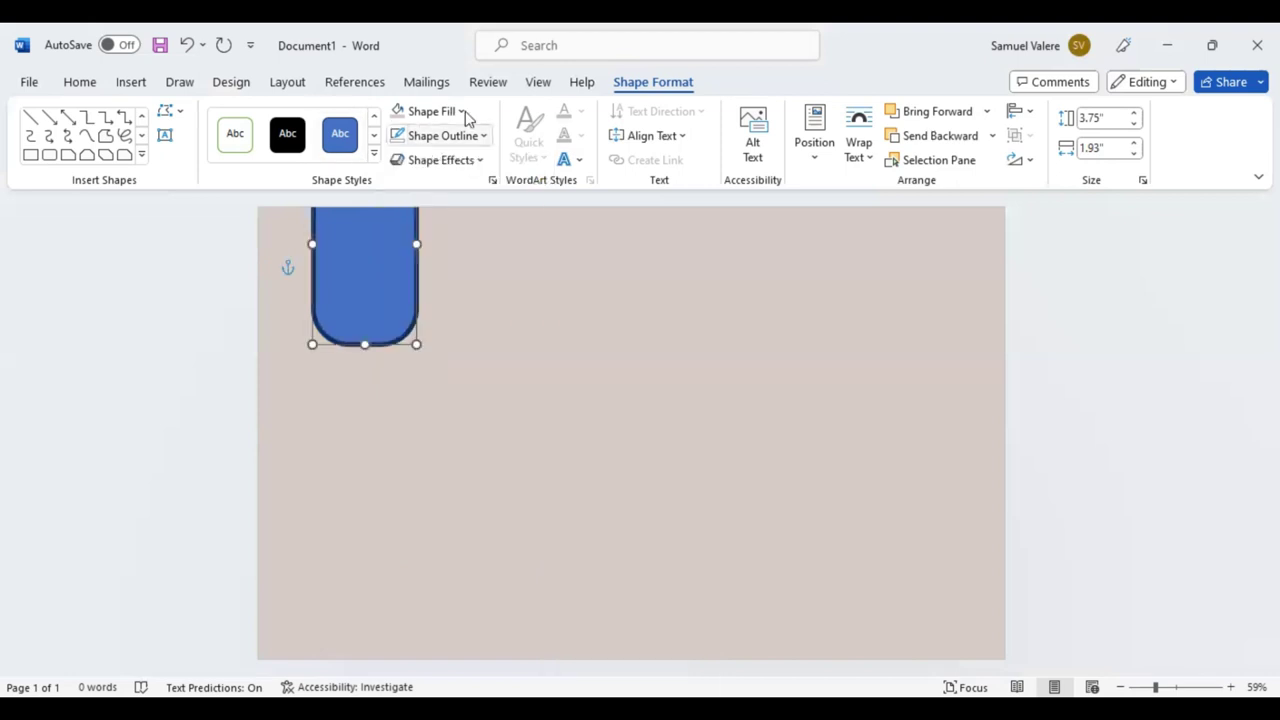
{"action": "left_click", "coordinate": [463, 111]}
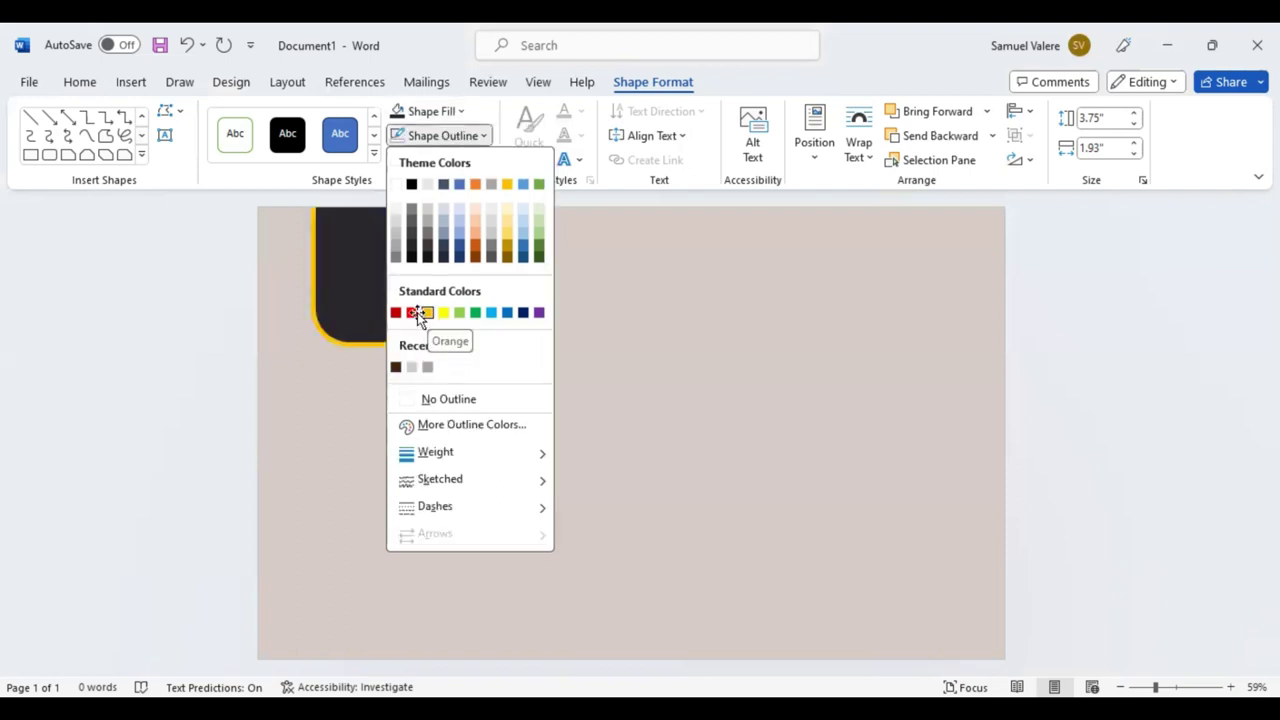
{"action": "left_click", "coordinate": [417, 312]}
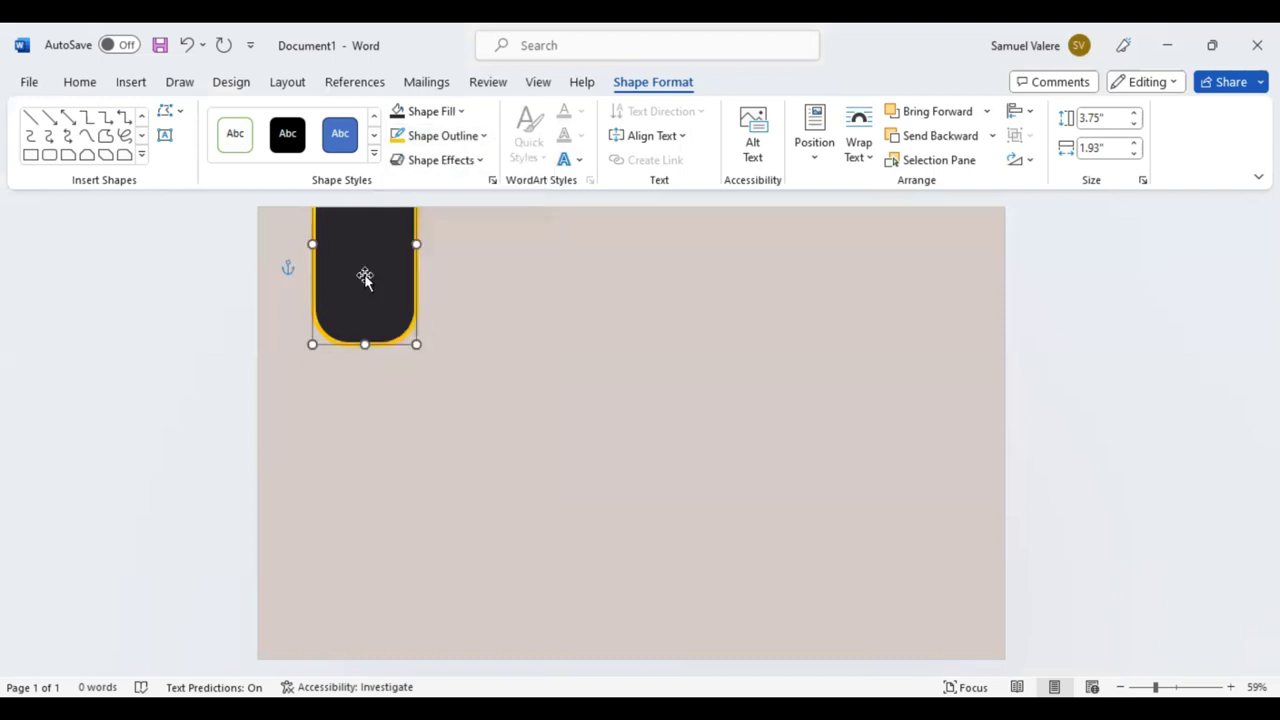
{"action": "left_click", "coordinate": [31, 155]}
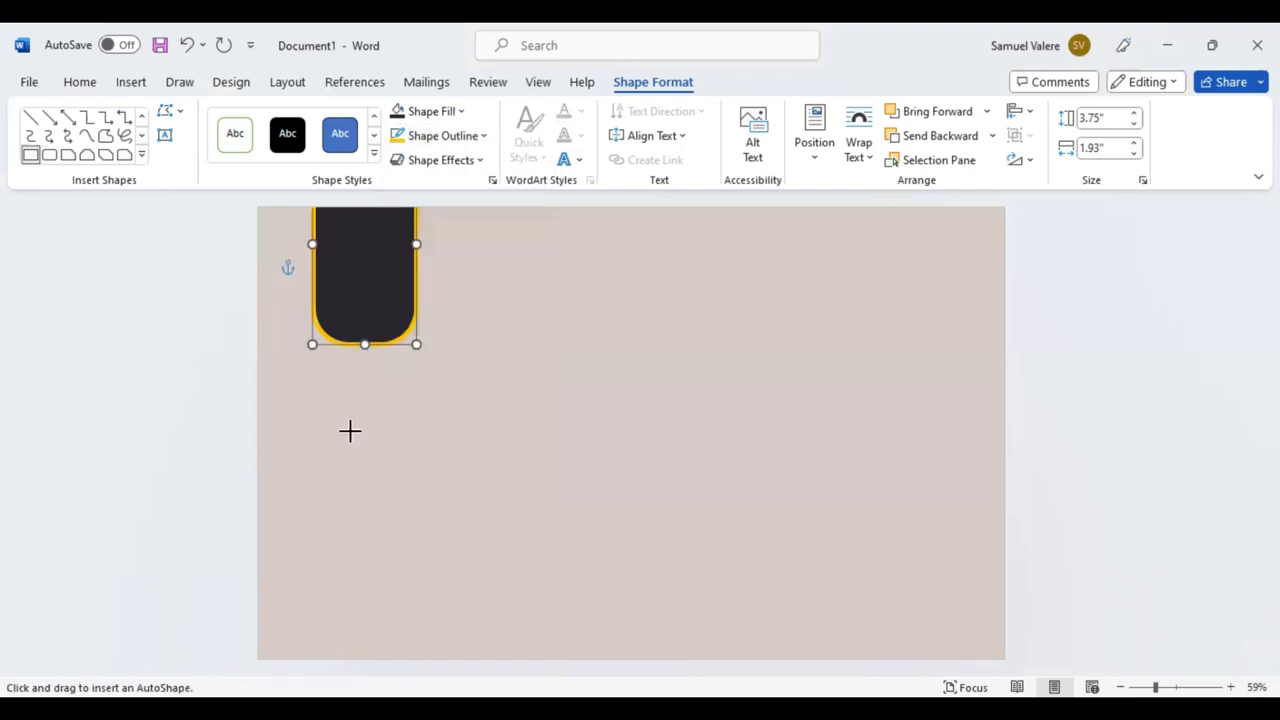
- Draw a tall rectangle lined up beneath the dark tab
{"action": "left_click_drag", "start_coordinate": [350, 280], "coordinate": [416, 660]}
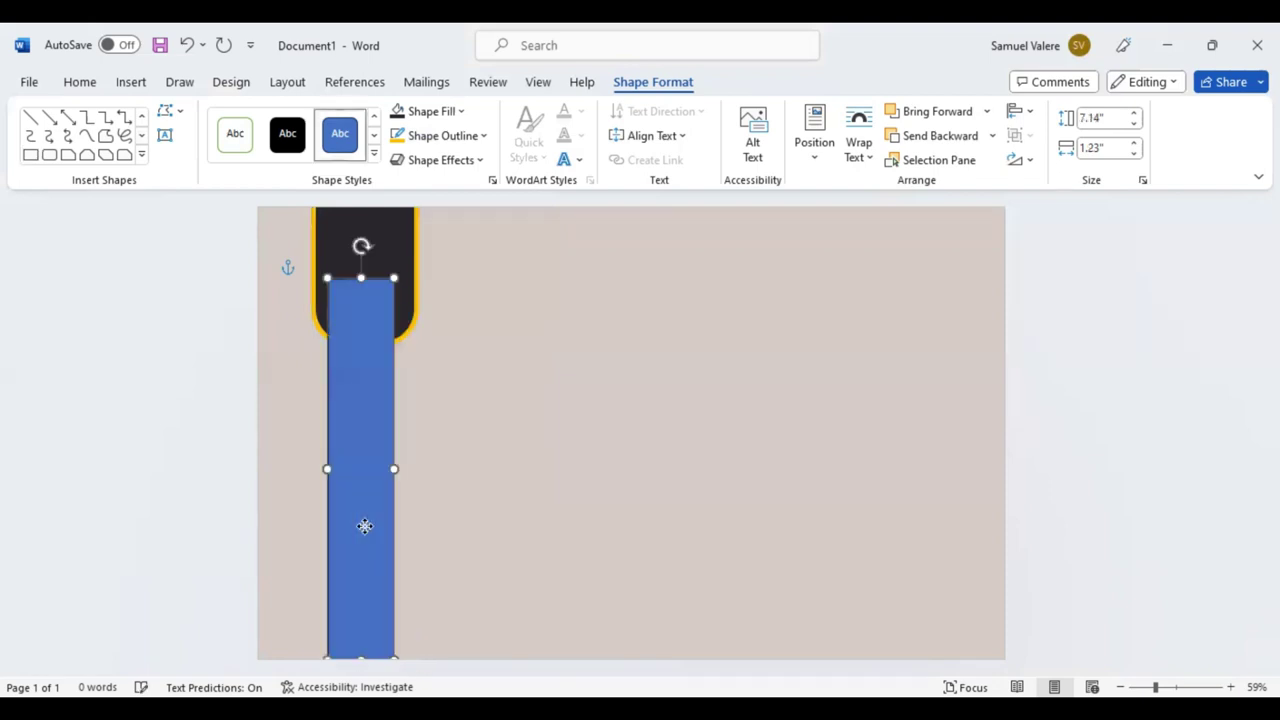
{"action": "mouse_move", "coordinate": [364, 525]}
{"action": "left_mouse_down"}
{"action": "mouse_move", "coordinate": [323, 524]}
{"action": "mouse_move", "coordinate": [369, 524]}
{"action": "left_mouse_up"}
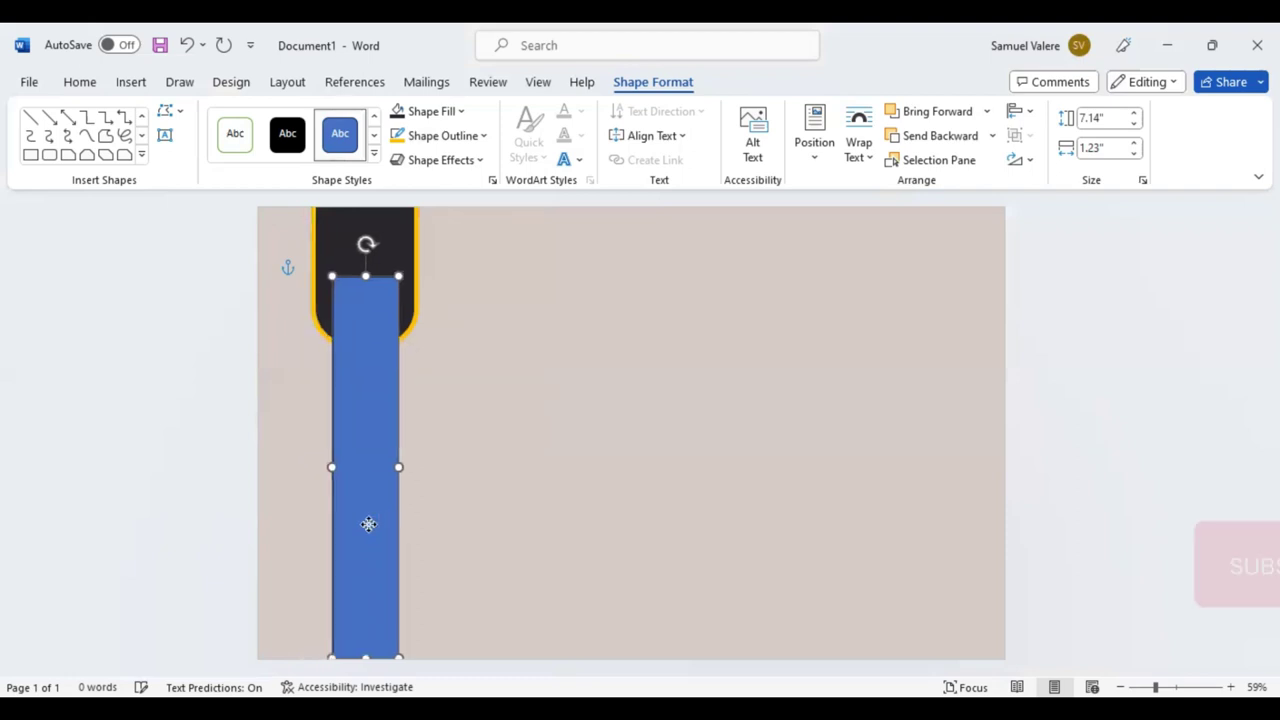
{"action": "left_click_drag", "start_coordinate": [368, 524], "coordinate": [369, 524]}
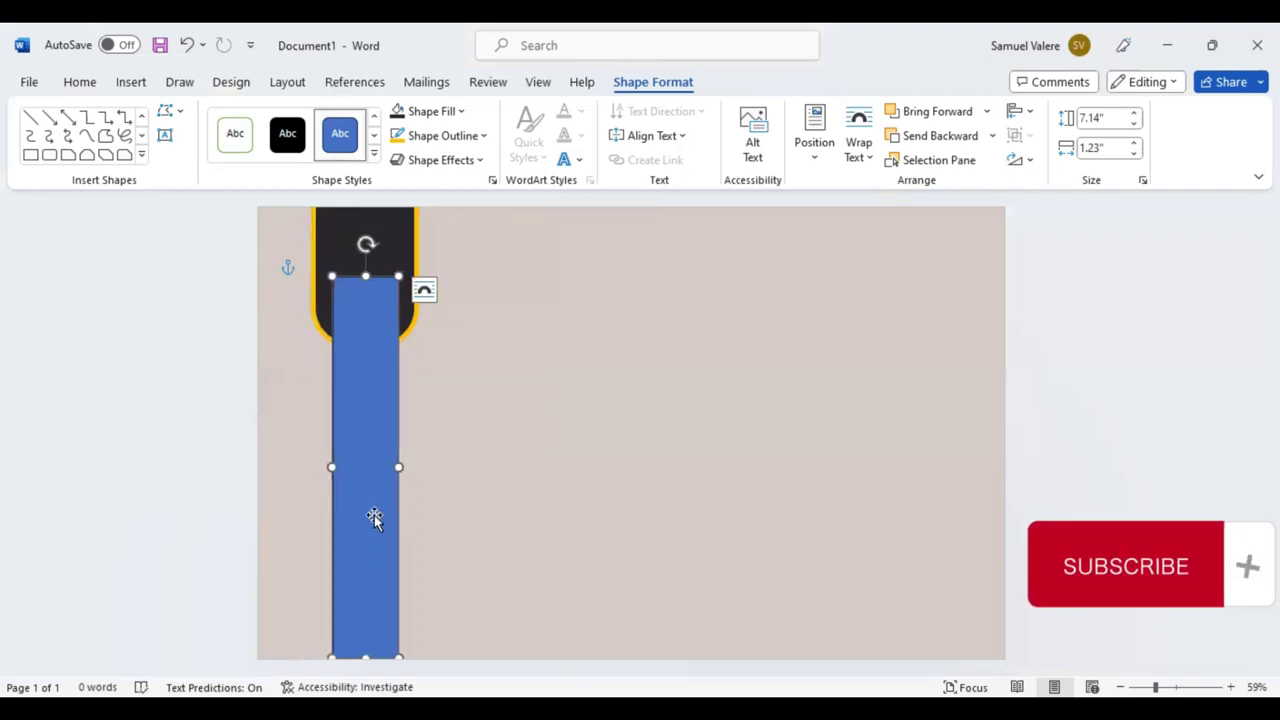
{"action": "key", "text": "ctrl+z"}
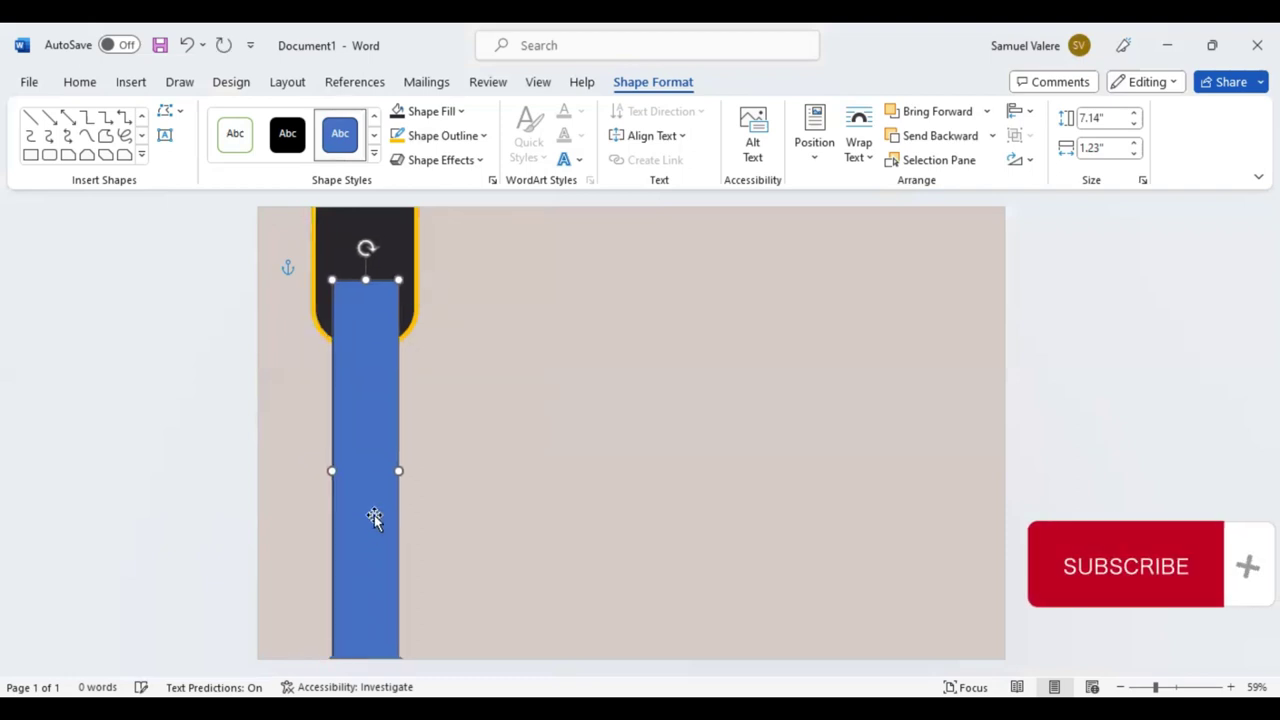
- Remove the strip's outline, fill it gold and send it behind the tab
{"action": "left_click", "coordinate": [483, 136]}
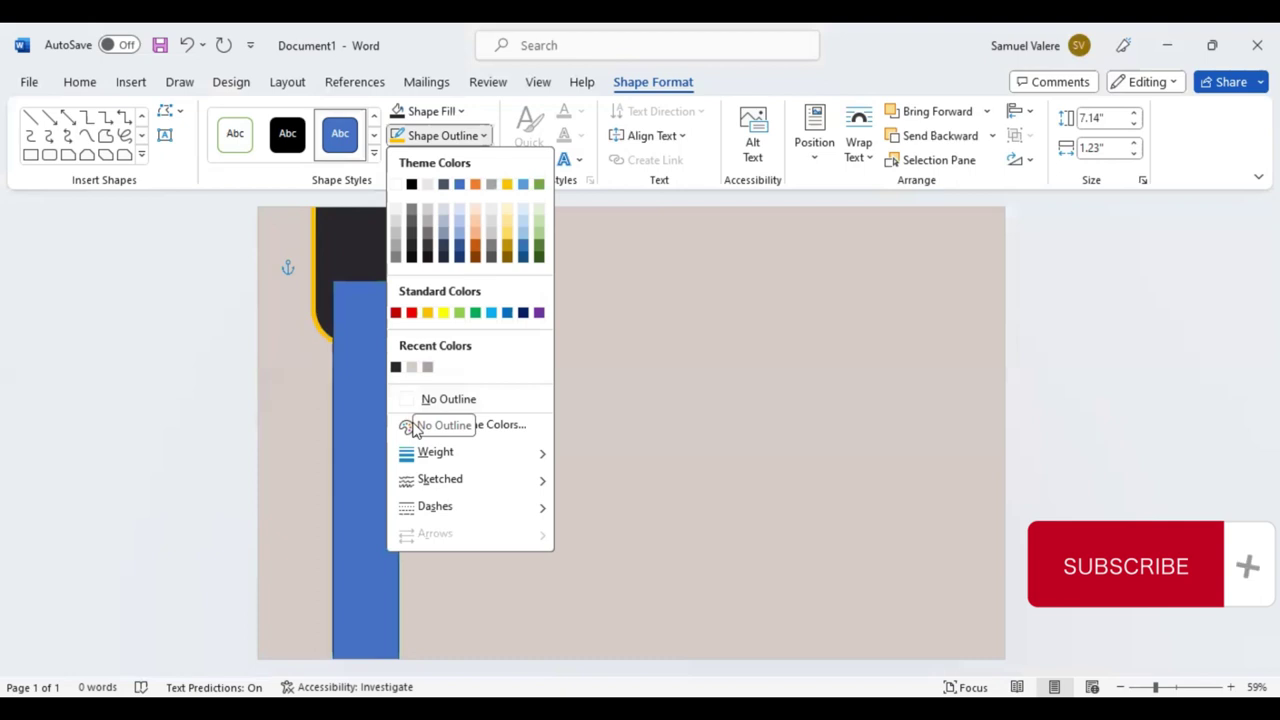
{"action": "left_click", "coordinate": [466, 114]}
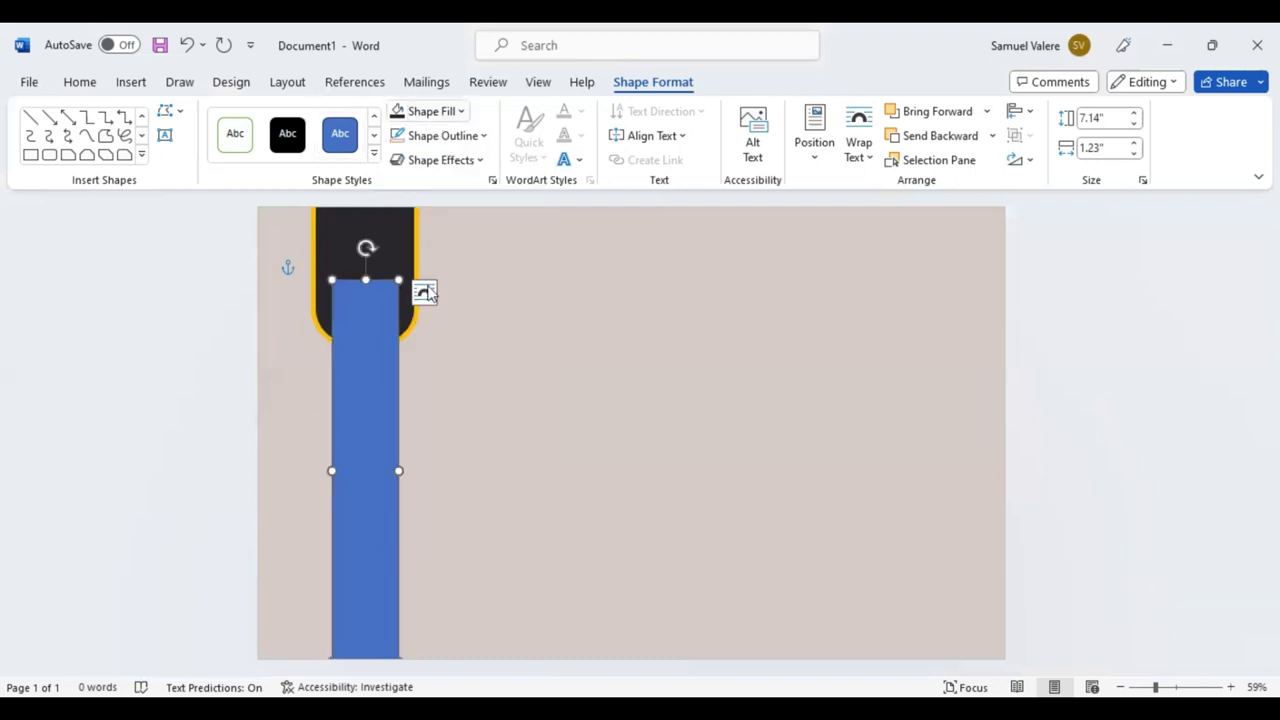
{"action": "left_click", "coordinate": [428, 111]}
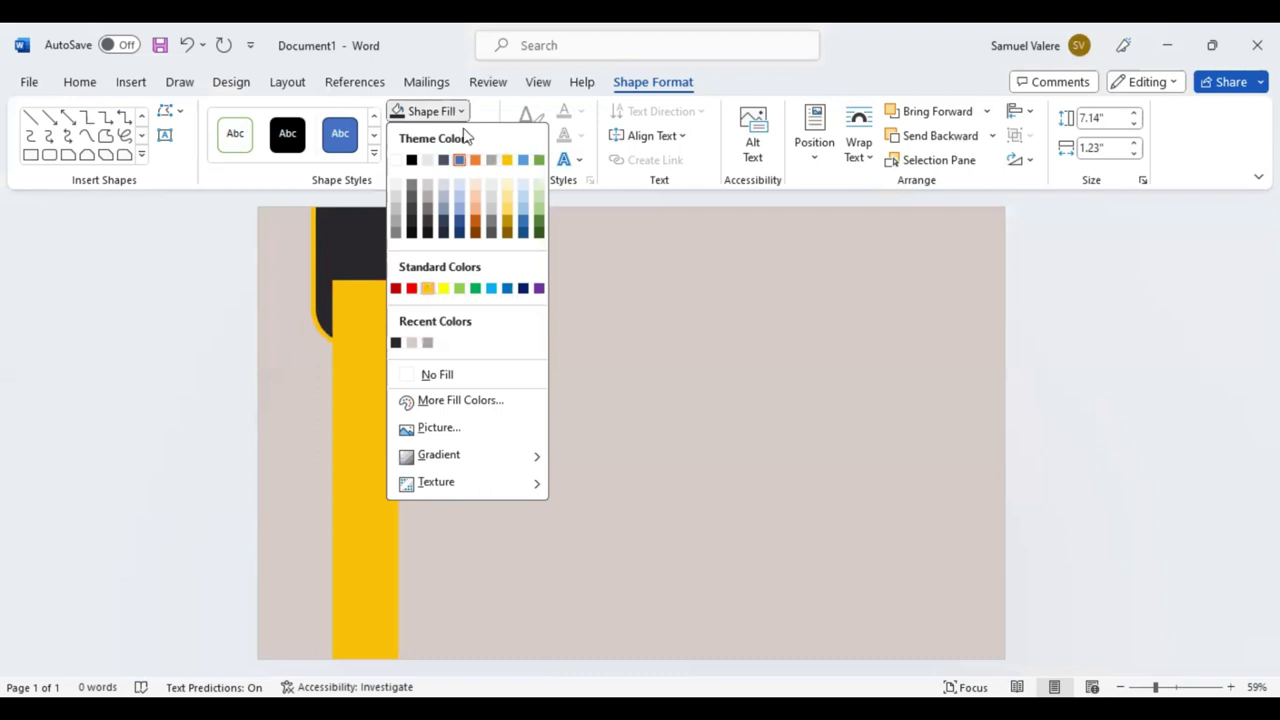
{"action": "left_click", "coordinate": [930, 136]}
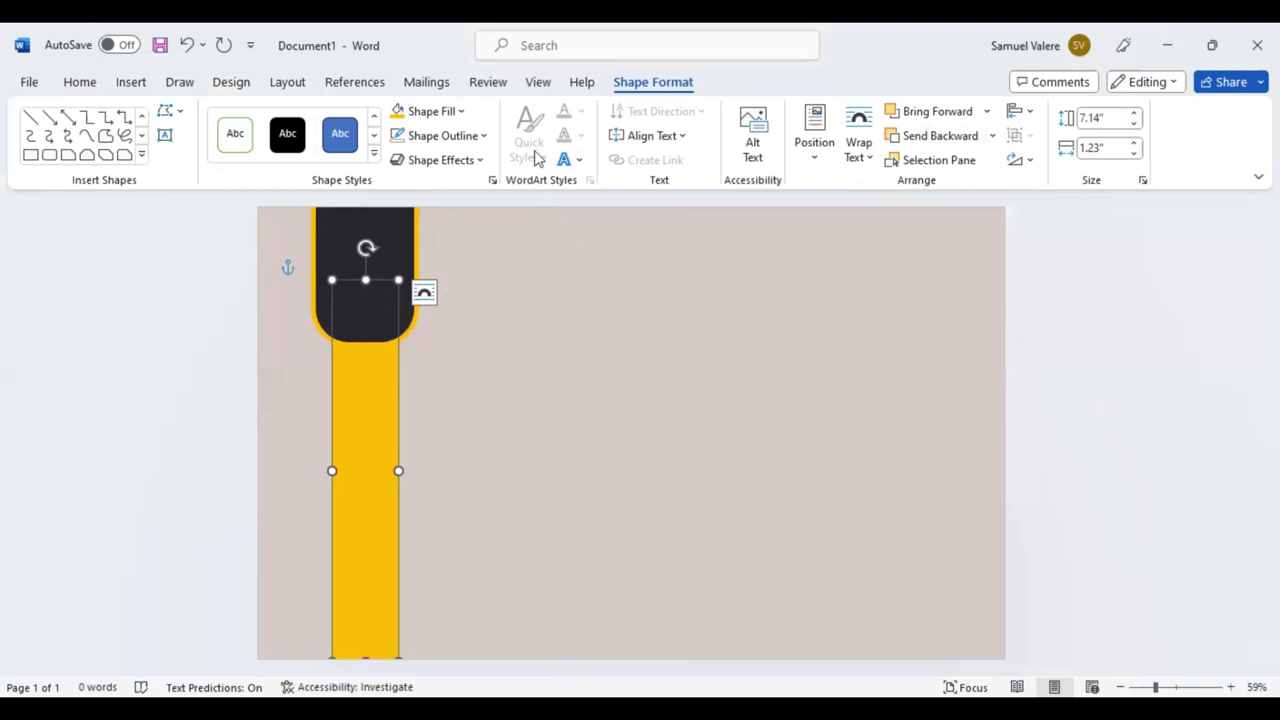
{"action": "key", "text": "Tab"}
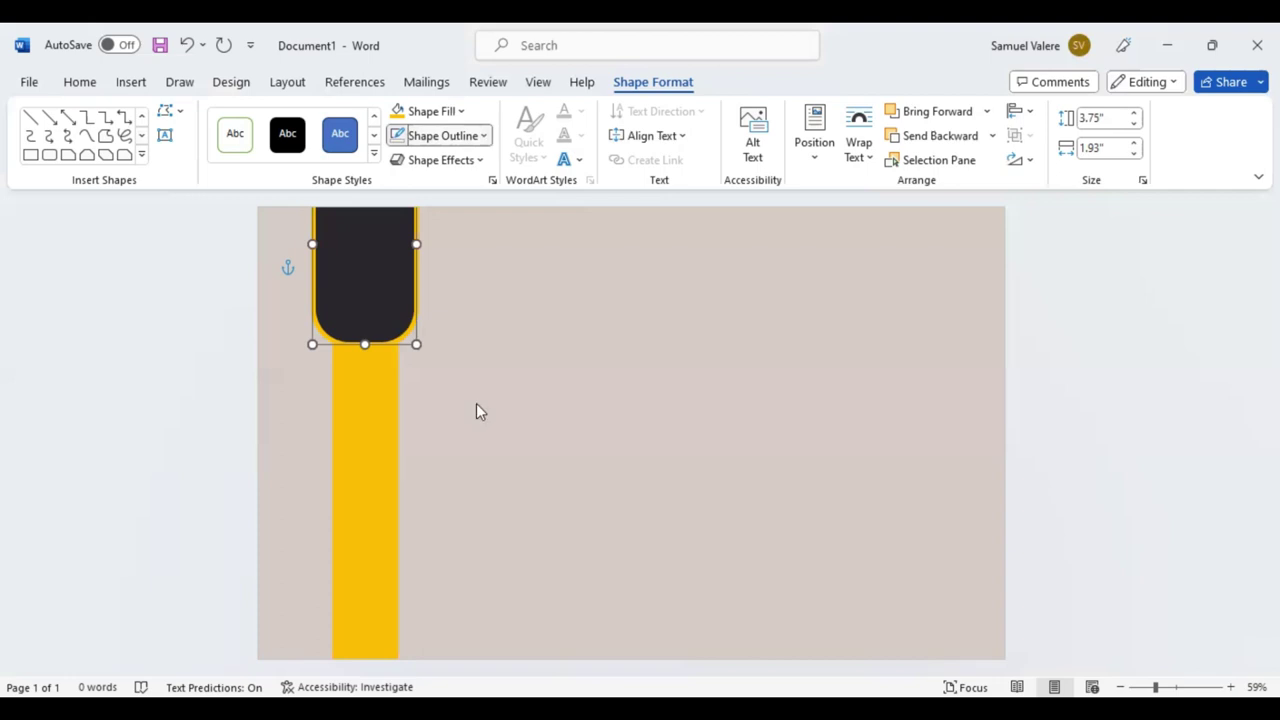
- Switch the dark tab's outline to a gradient line and make its last stop orange
{"action": "left_click", "coordinate": [485, 136]}
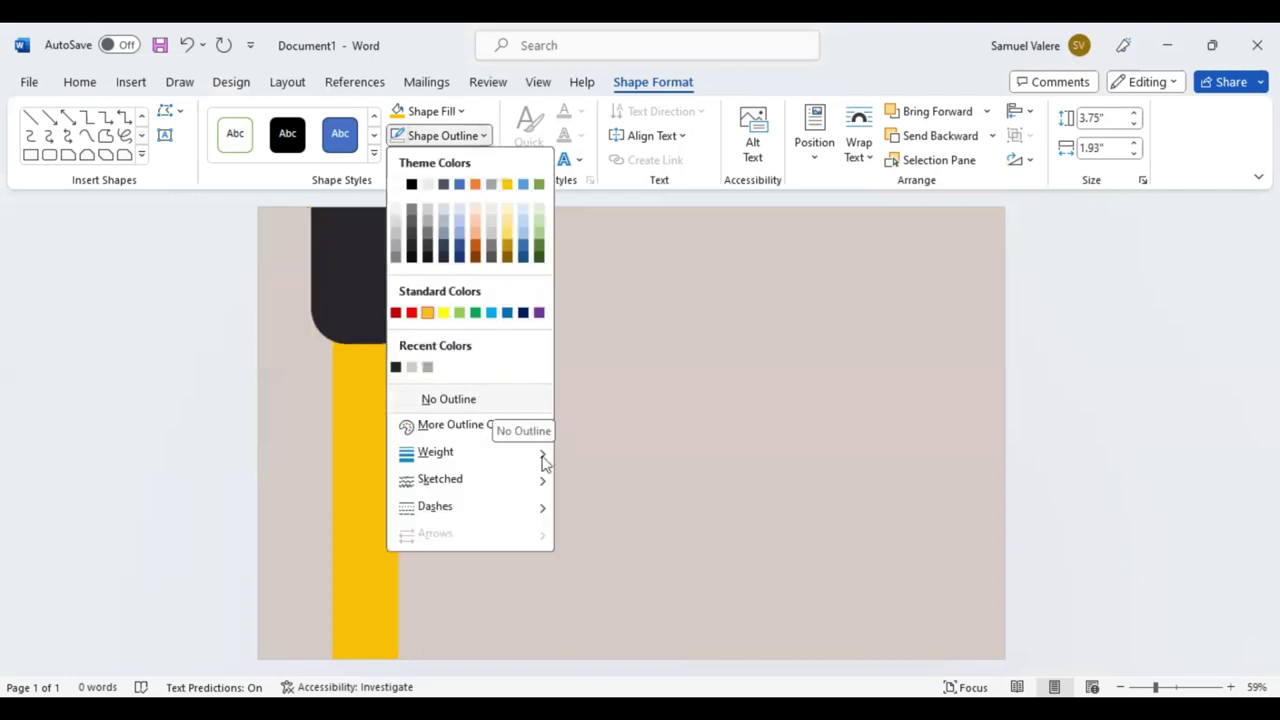
{"action": "mouse_move", "coordinate": [540, 452]}
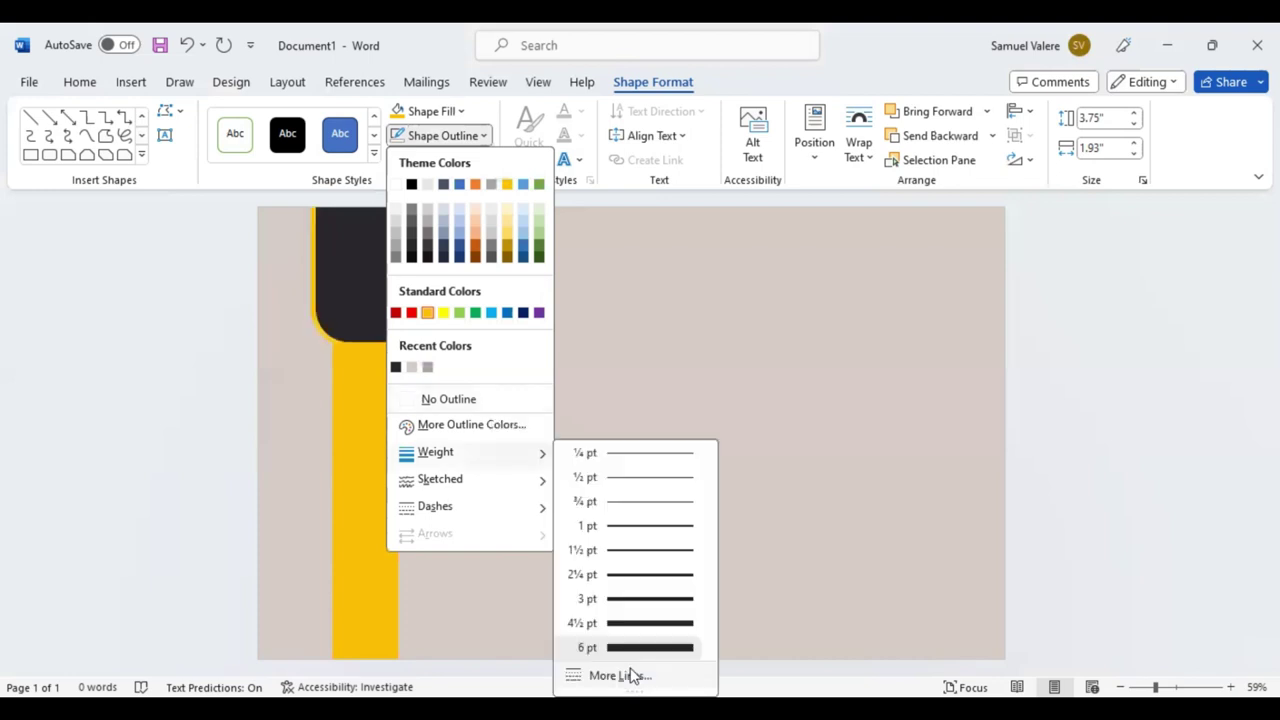
{"action": "left_click", "coordinate": [632, 676]}
{"action": "key", "text": "alt+g"}
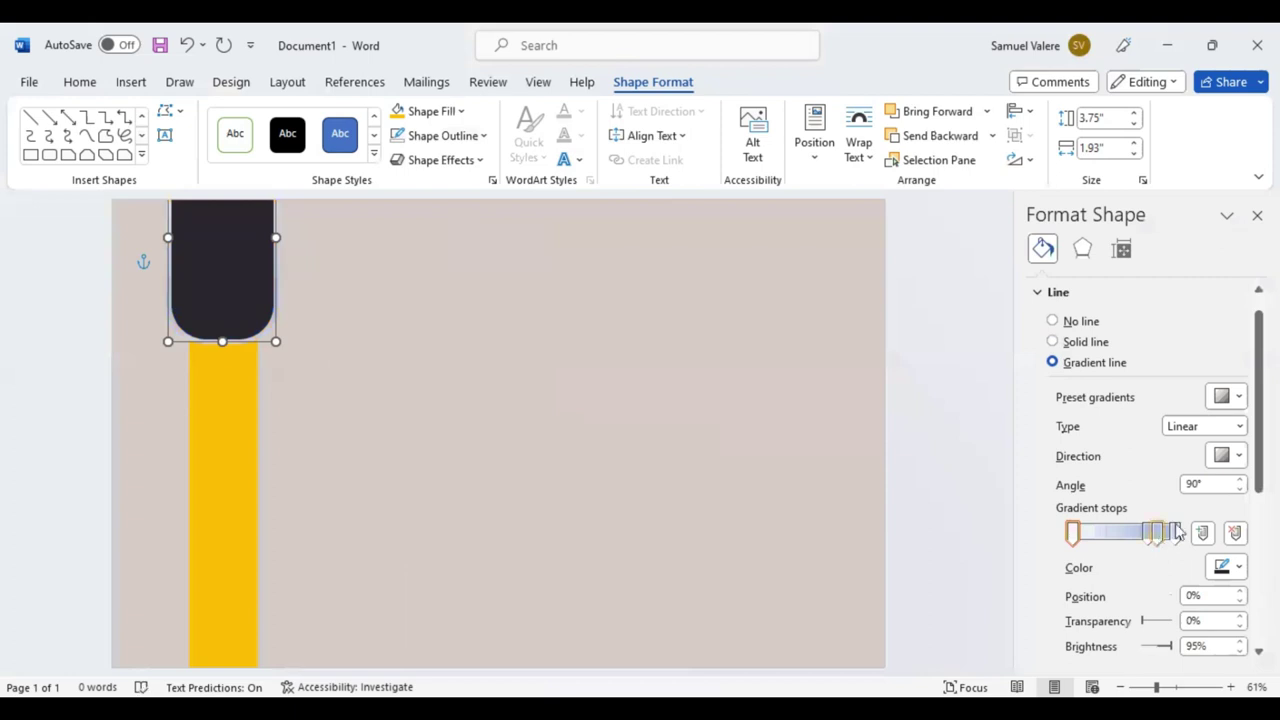
{"action": "left_click", "coordinate": [1176, 532]}
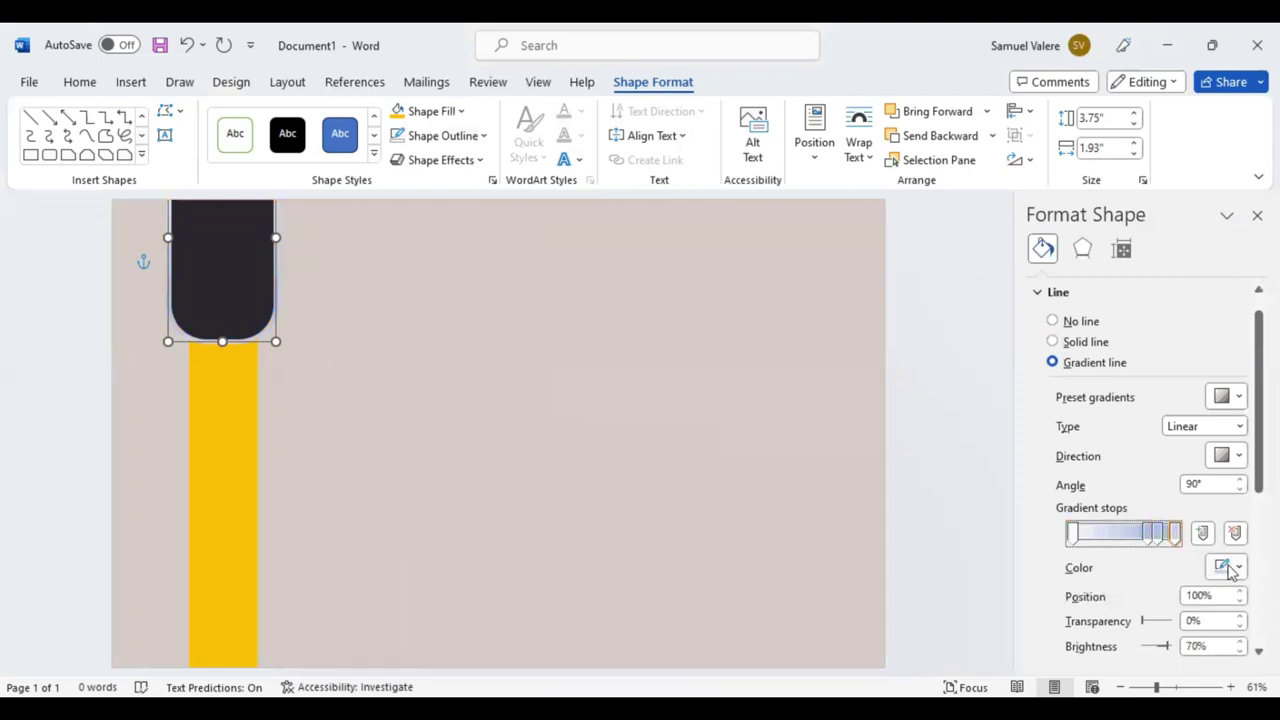
{"action": "left_click", "coordinate": [1230, 568]}
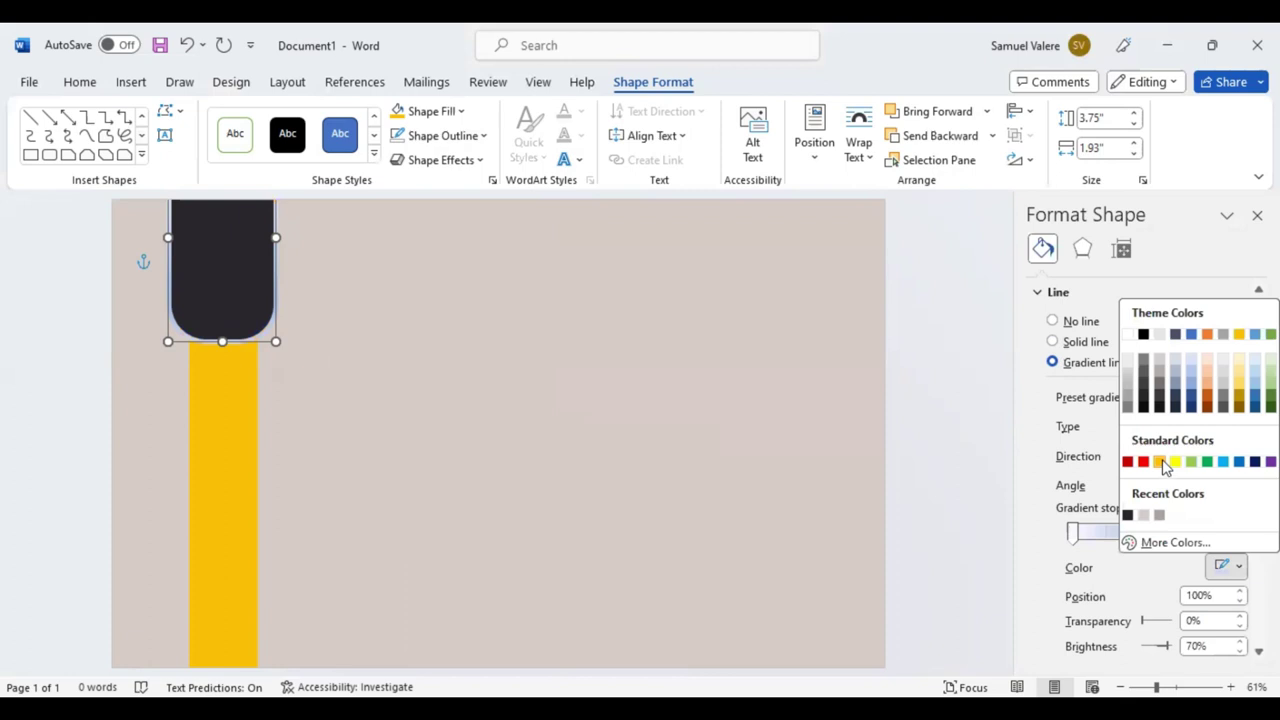
{"action": "left_click", "coordinate": [1161, 462]}
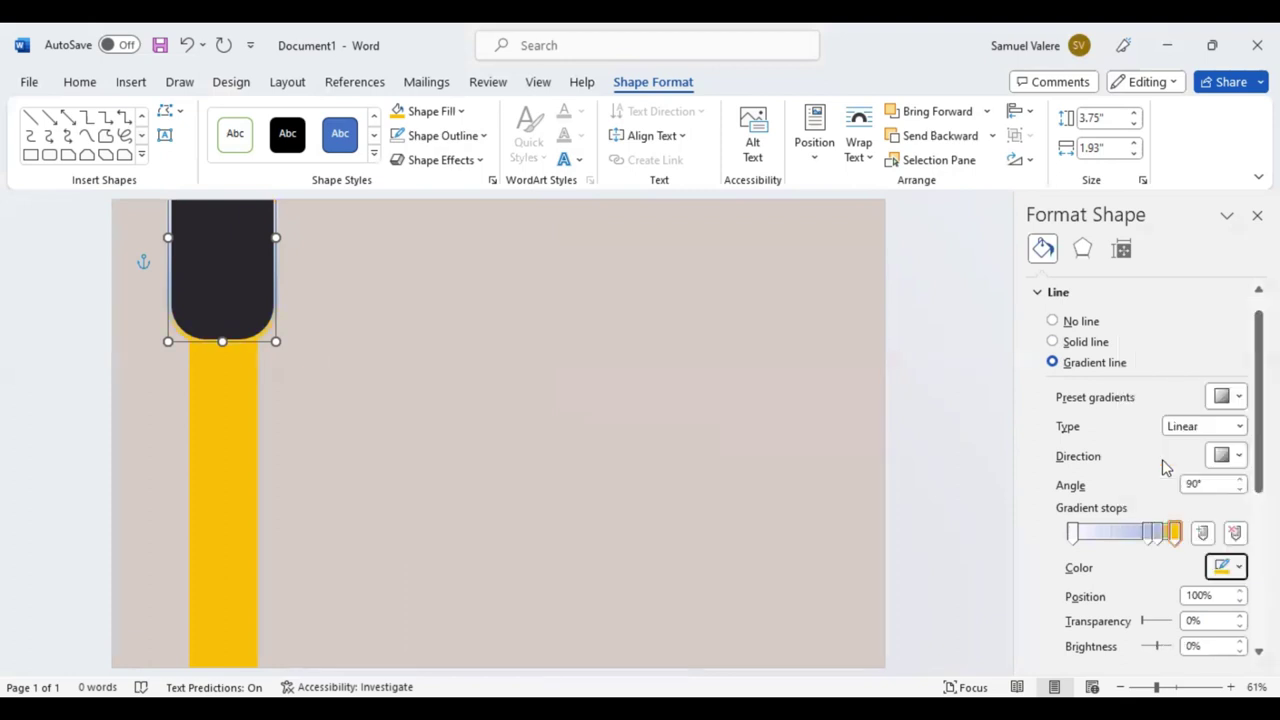
- Make the 74% gradient stop black and reposition the other stops to 42% and 95%
{"action": "left_click", "coordinate": [1155, 535]}
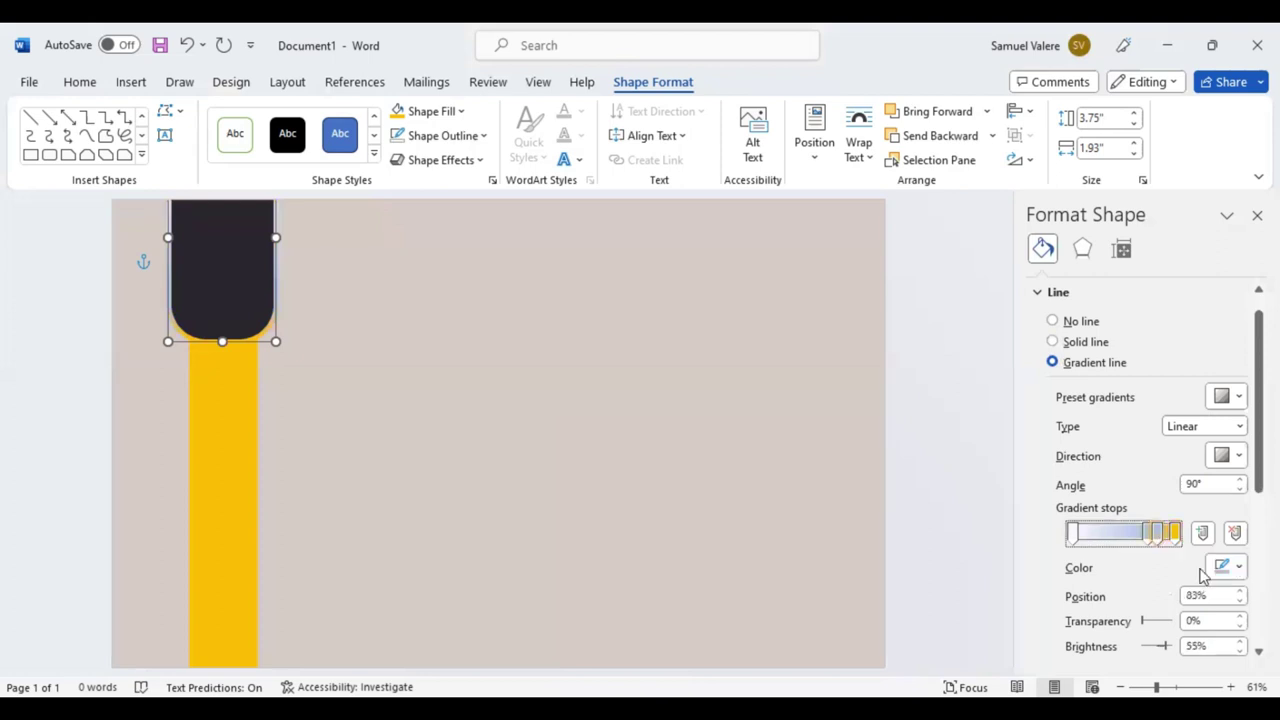
{"action": "left_click", "coordinate": [1174, 535]}
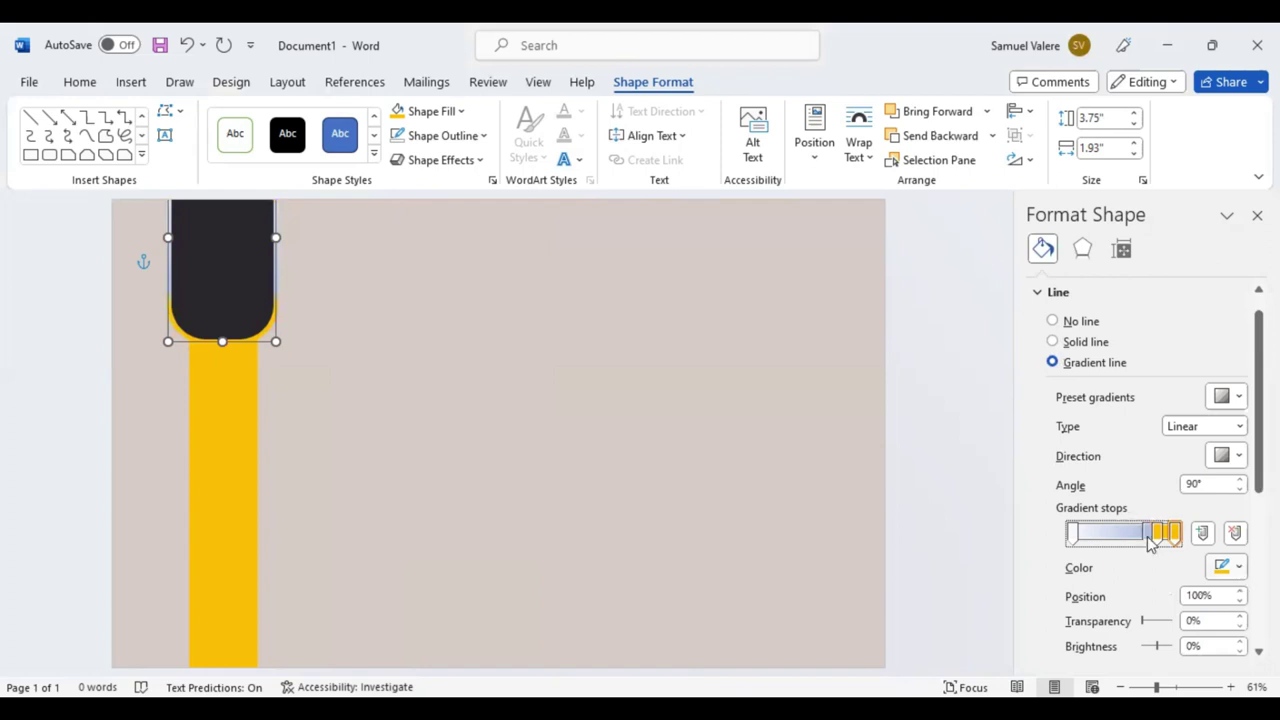
{"action": "left_click", "coordinate": [1149, 535]}
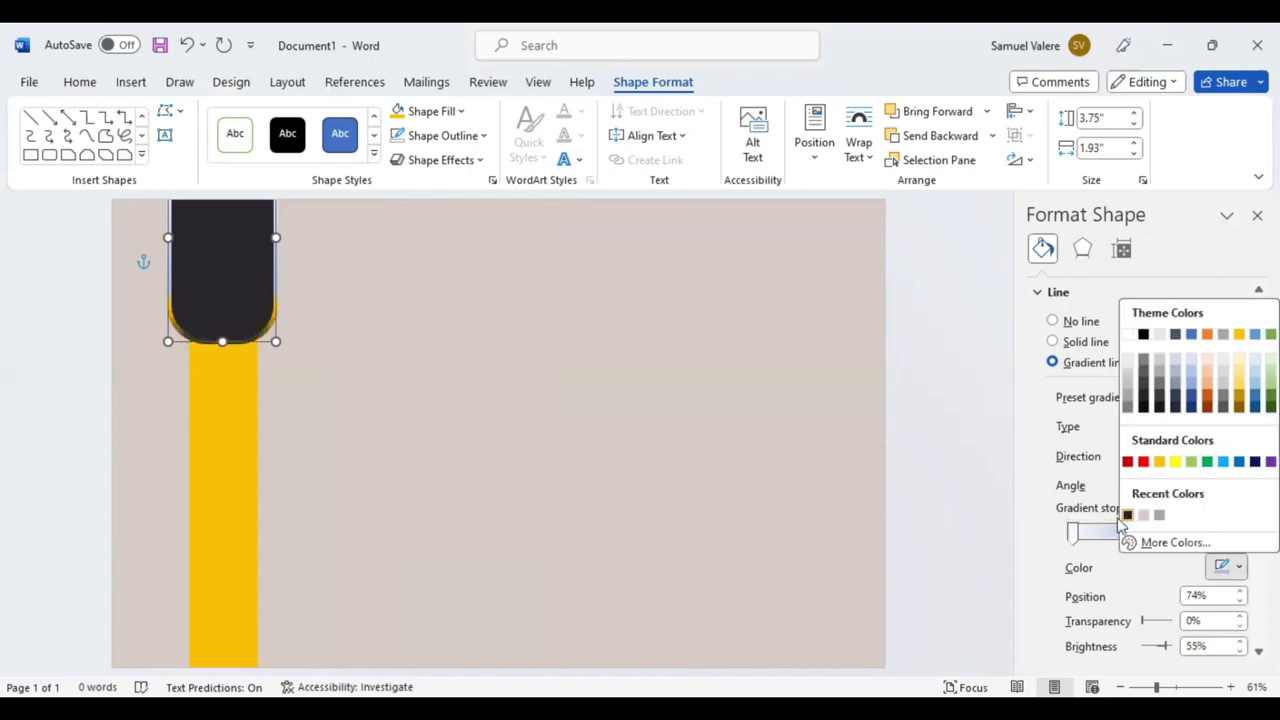
{"action": "left_click", "coordinate": [1128, 516]}
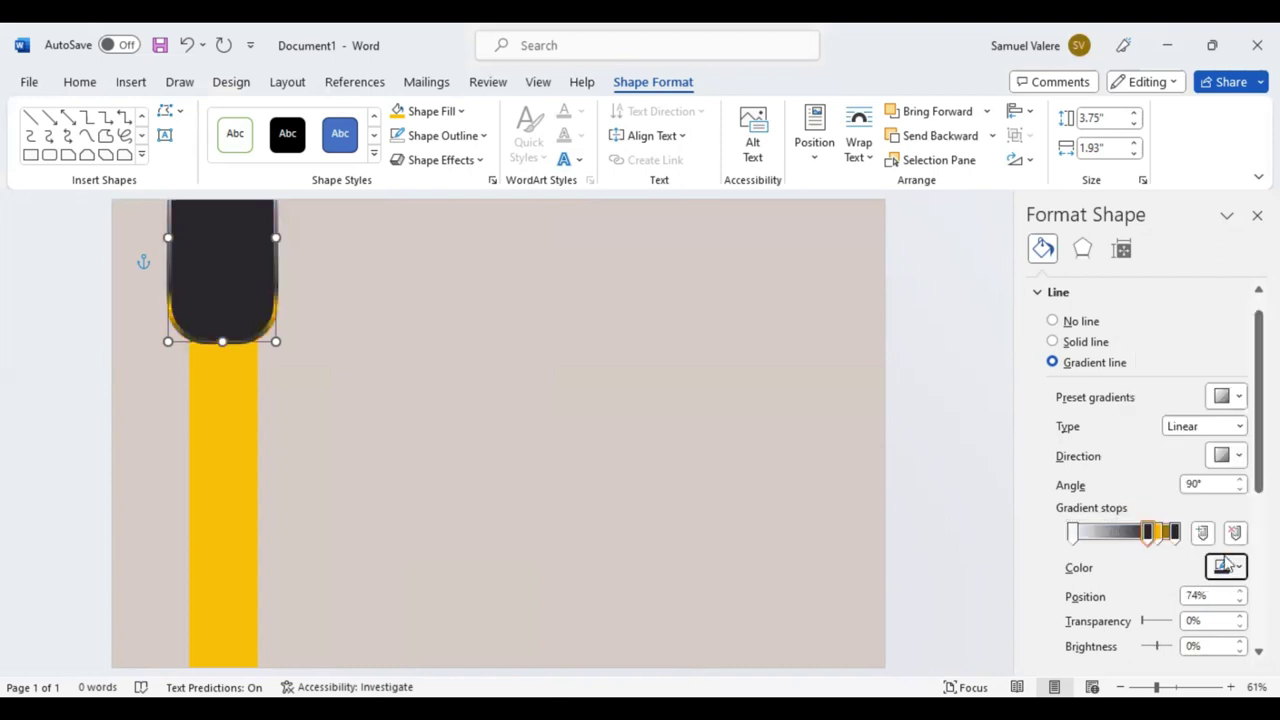
{"action": "left_click", "coordinate": [1147, 535]}
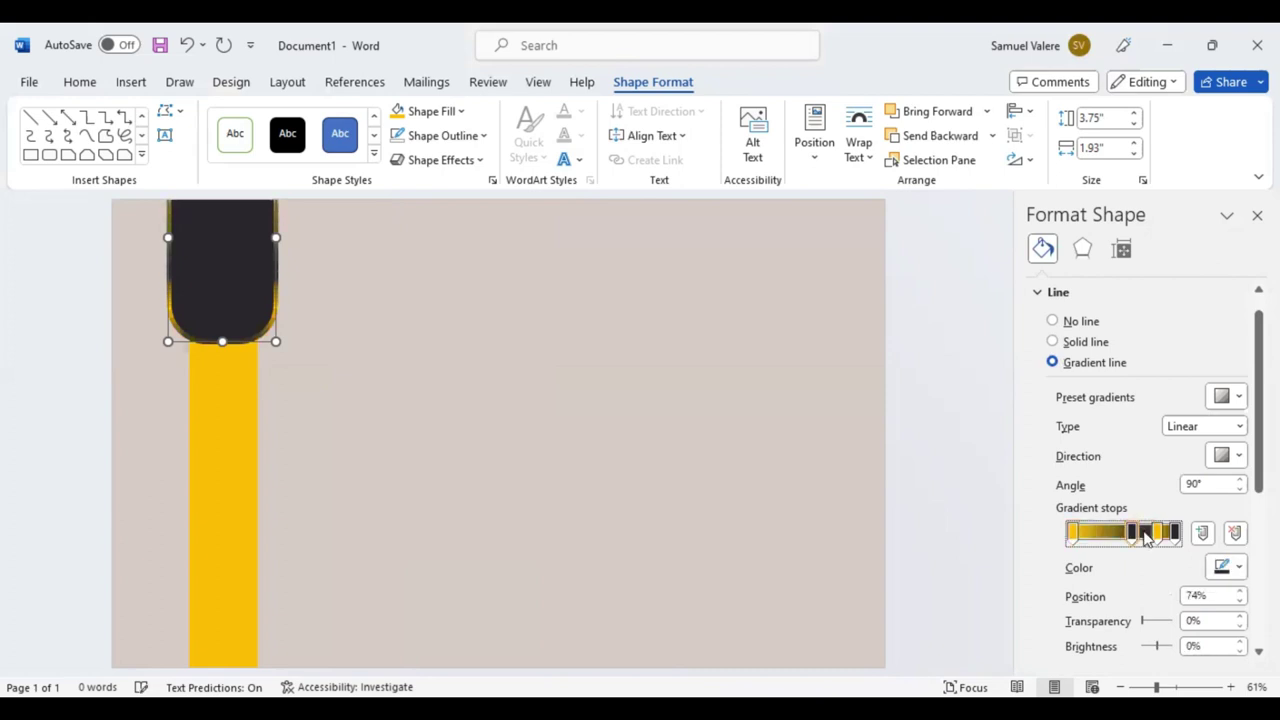
{"action": "left_click", "coordinate": [1111, 535]}
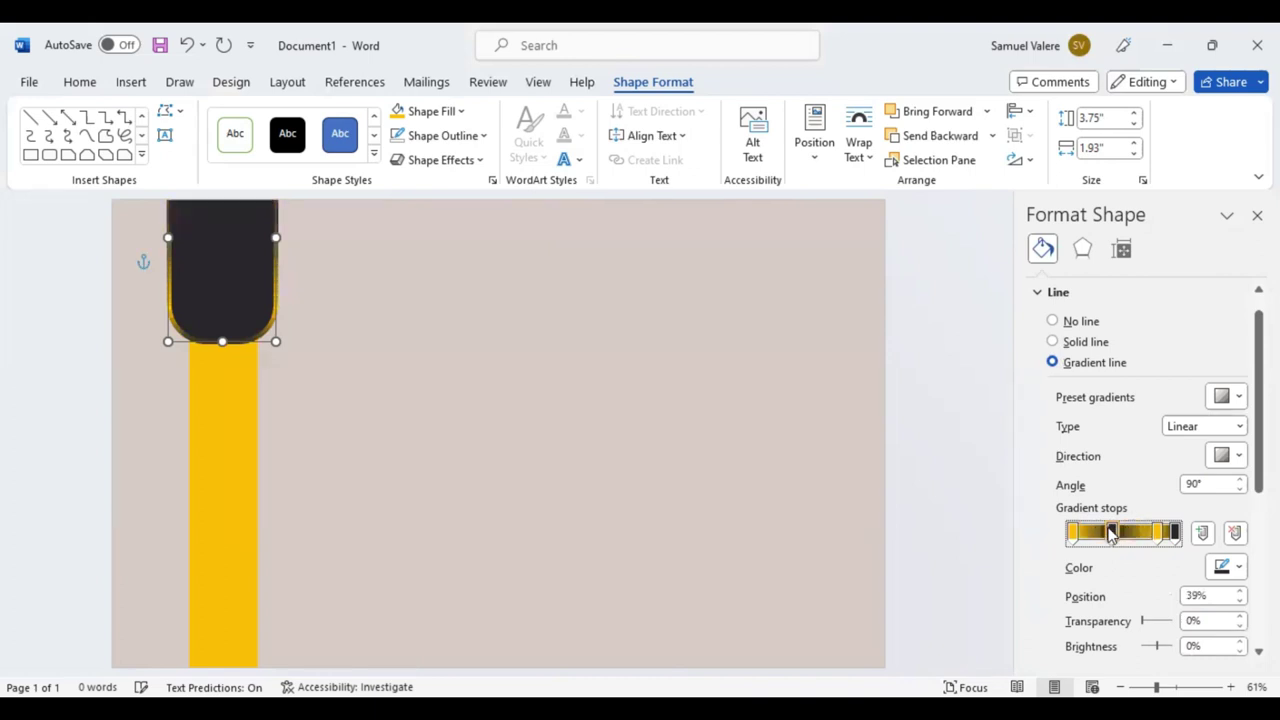
{"action": "left_click_drag", "start_coordinate": [1108, 535], "coordinate": [1169, 535]}
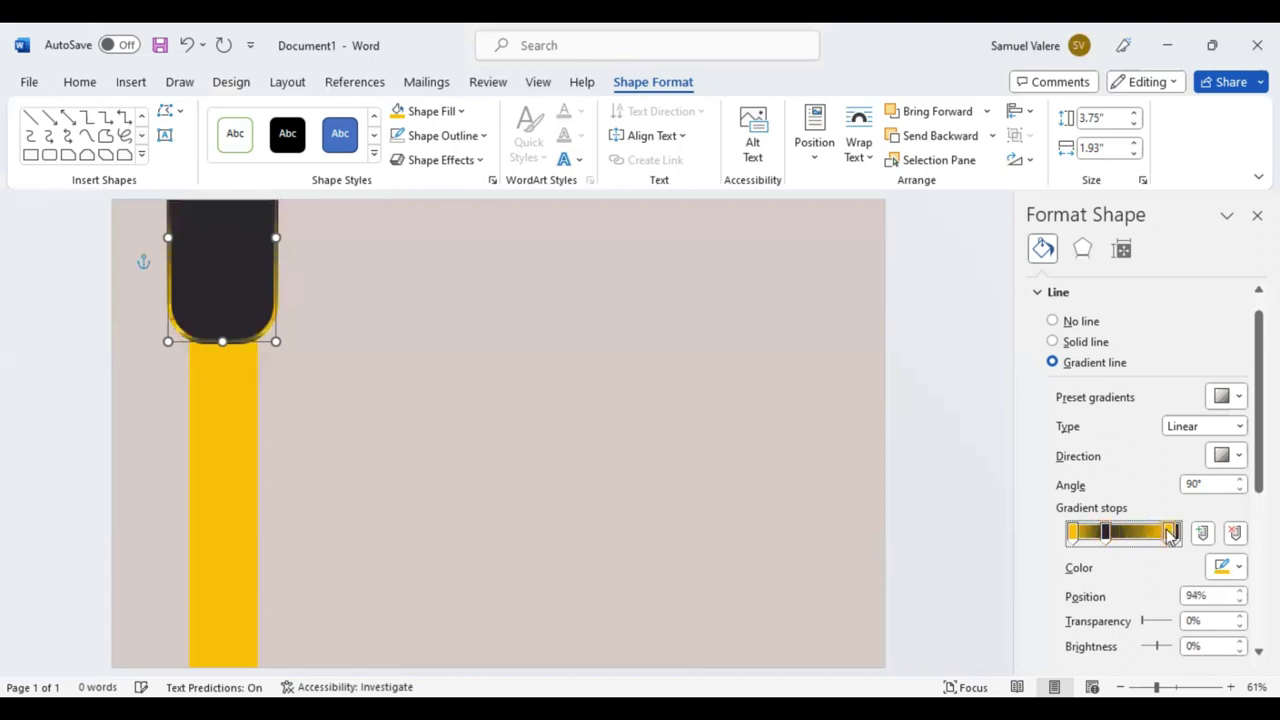
{"action": "left_click_drag", "start_coordinate": [1170, 537], "coordinate": [1173, 540]}
{"action": "left_click", "coordinate": [1176, 533]}
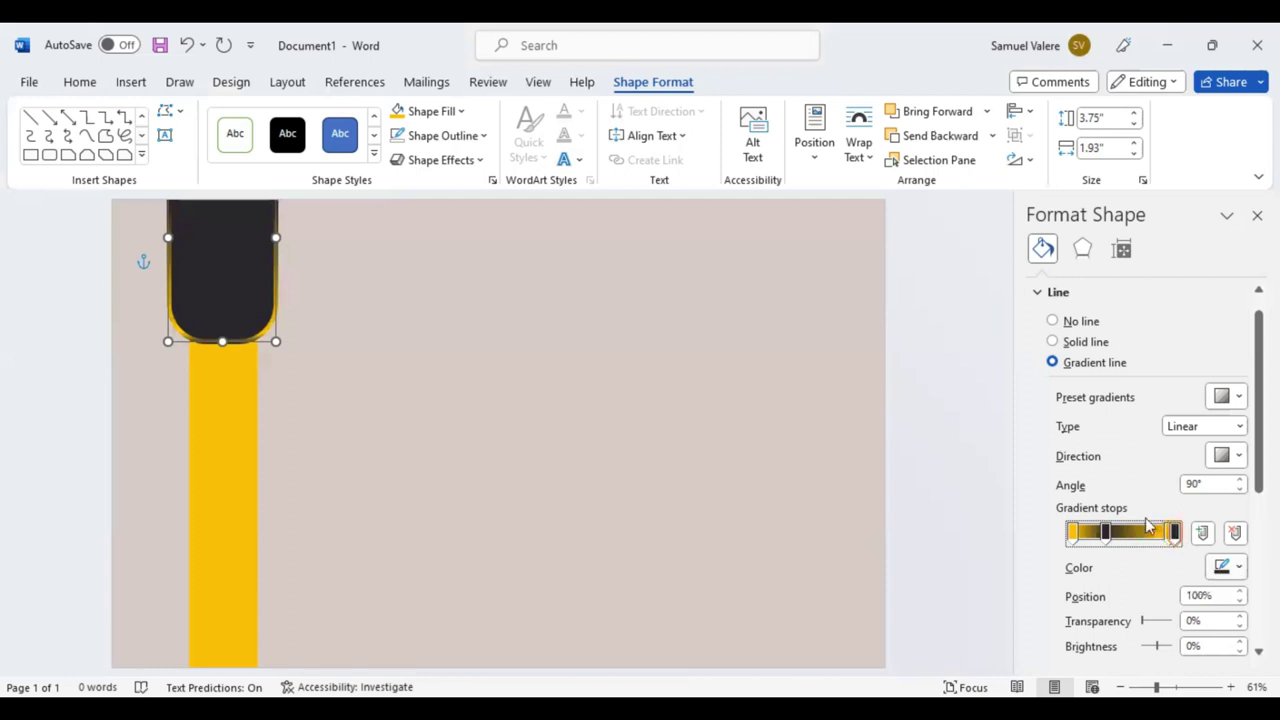
{"action": "left_click", "coordinate": [1238, 567]}
{"action": "left_click", "coordinate": [1105, 532]}
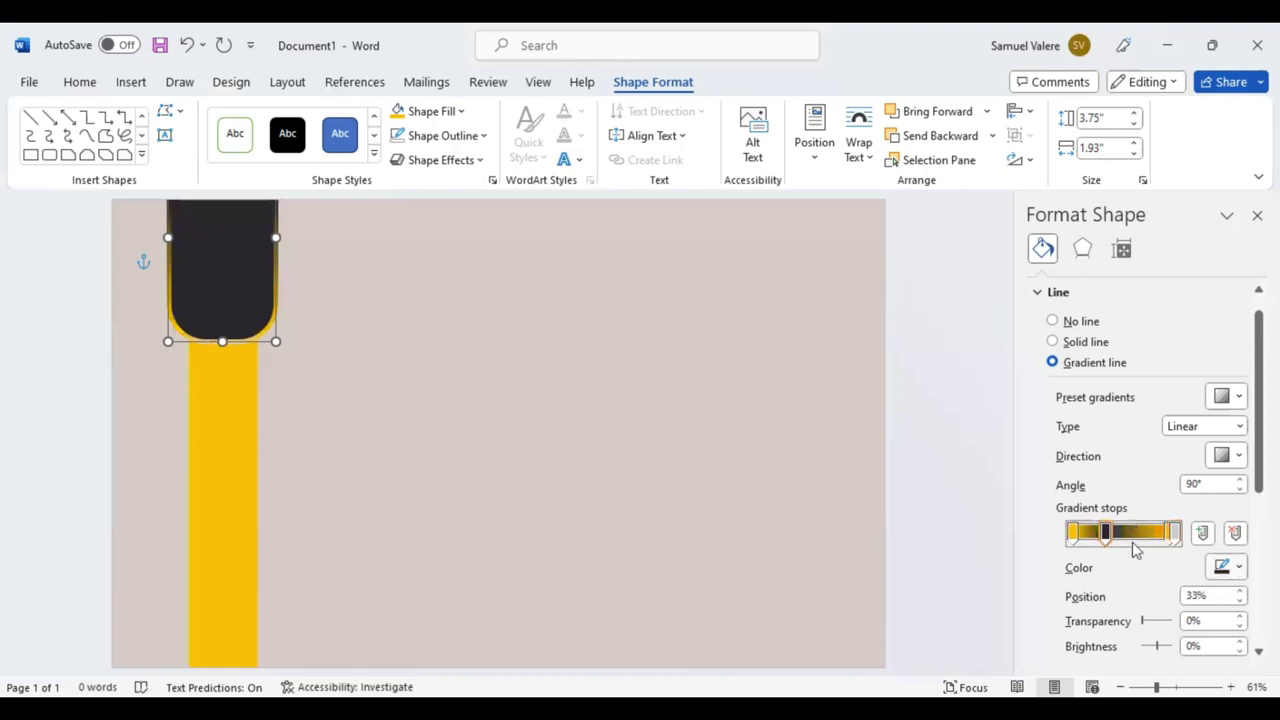
{"action": "mouse_move", "coordinate": [1105, 532]}
{"action": "left_mouse_down"}
{"action": "mouse_move", "coordinate": [1122, 535]}
{"action": "mouse_move", "coordinate": [1105, 536]}
{"action": "left_mouse_up"}
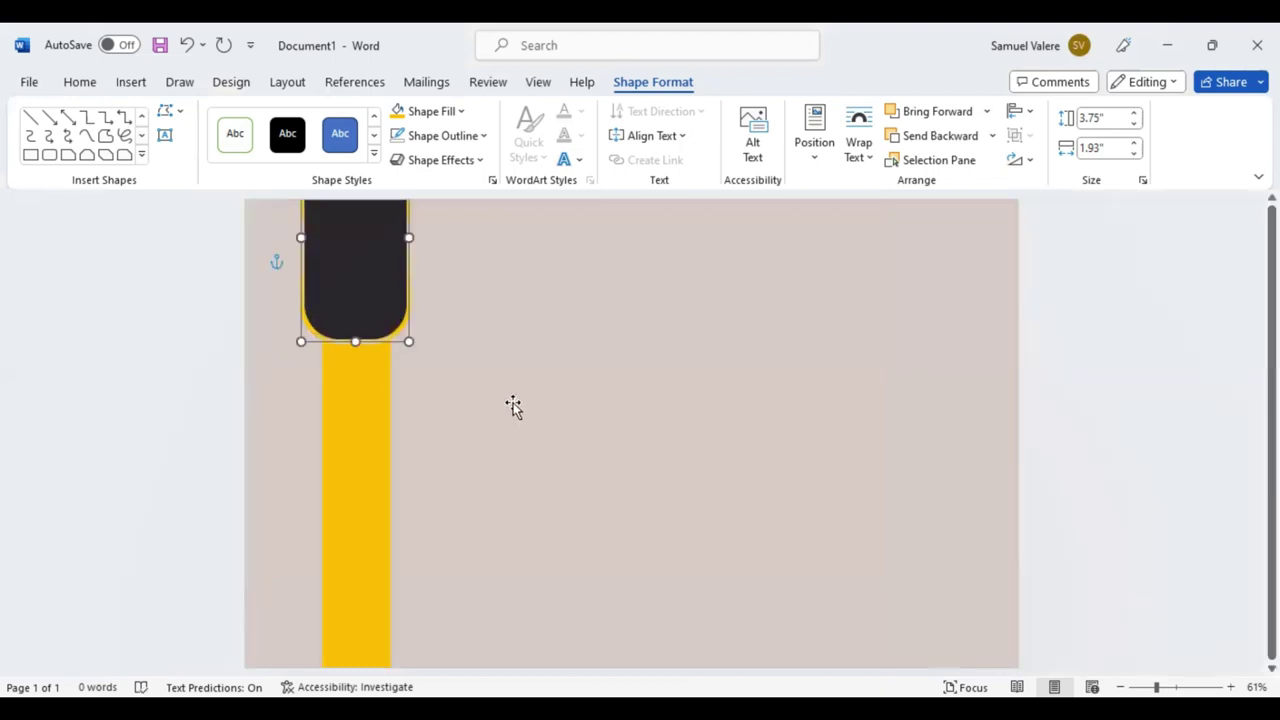
- Draw a Frame shape on the page and make its border much thinner
{"action": "left_click", "coordinate": [143, 160]}
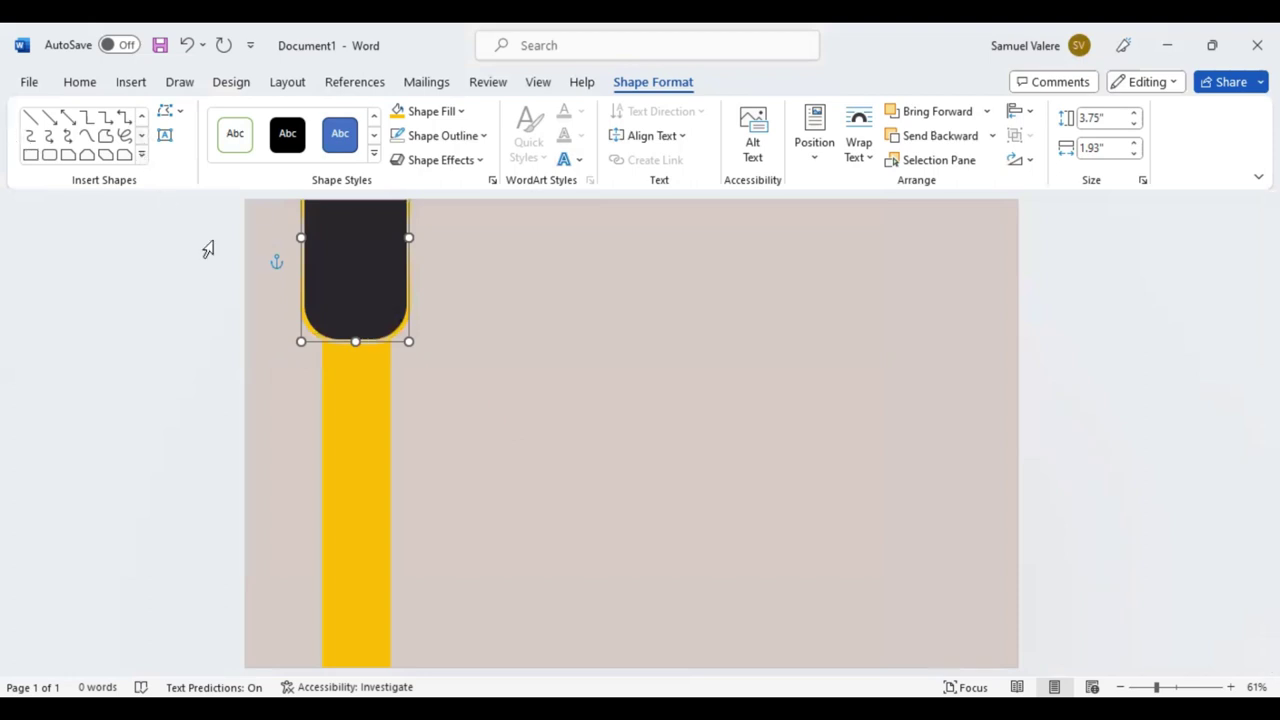
{"action": "left_click_drag", "start_coordinate": [274, 221], "coordinate": [860, 546]}
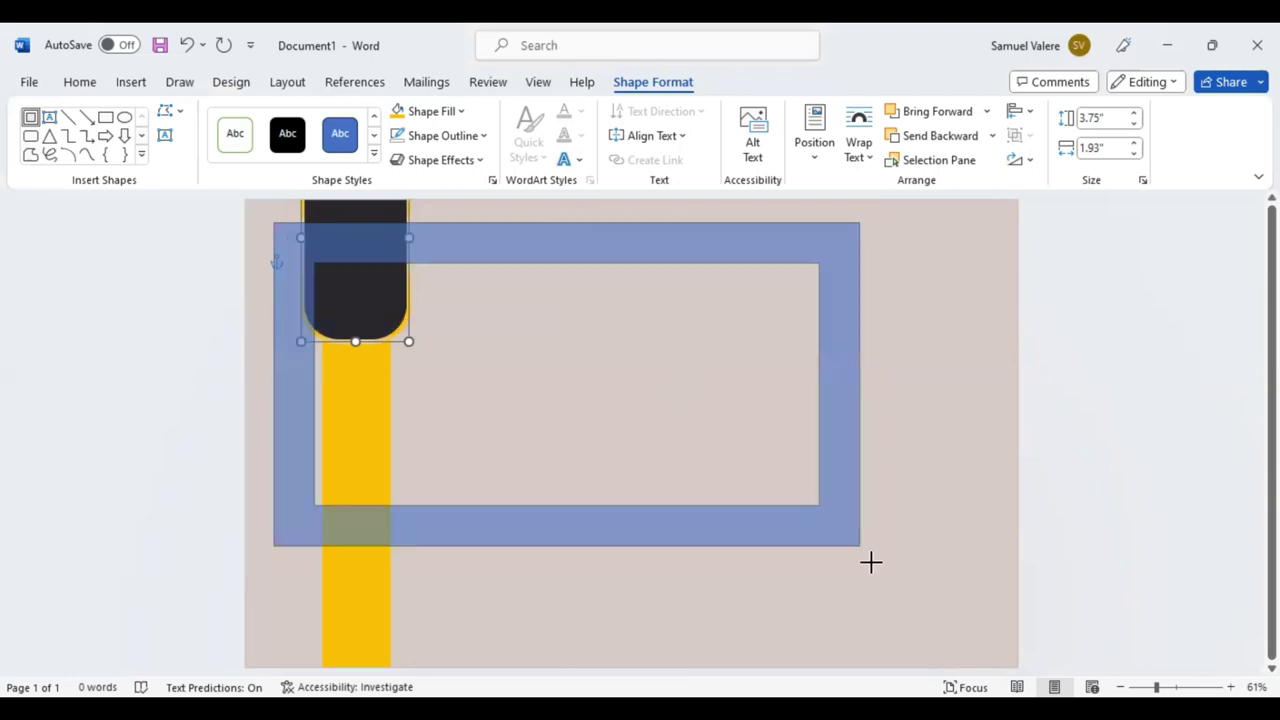
{"action": "left_click_drag", "start_coordinate": [909, 594], "coordinate": [911, 595]}
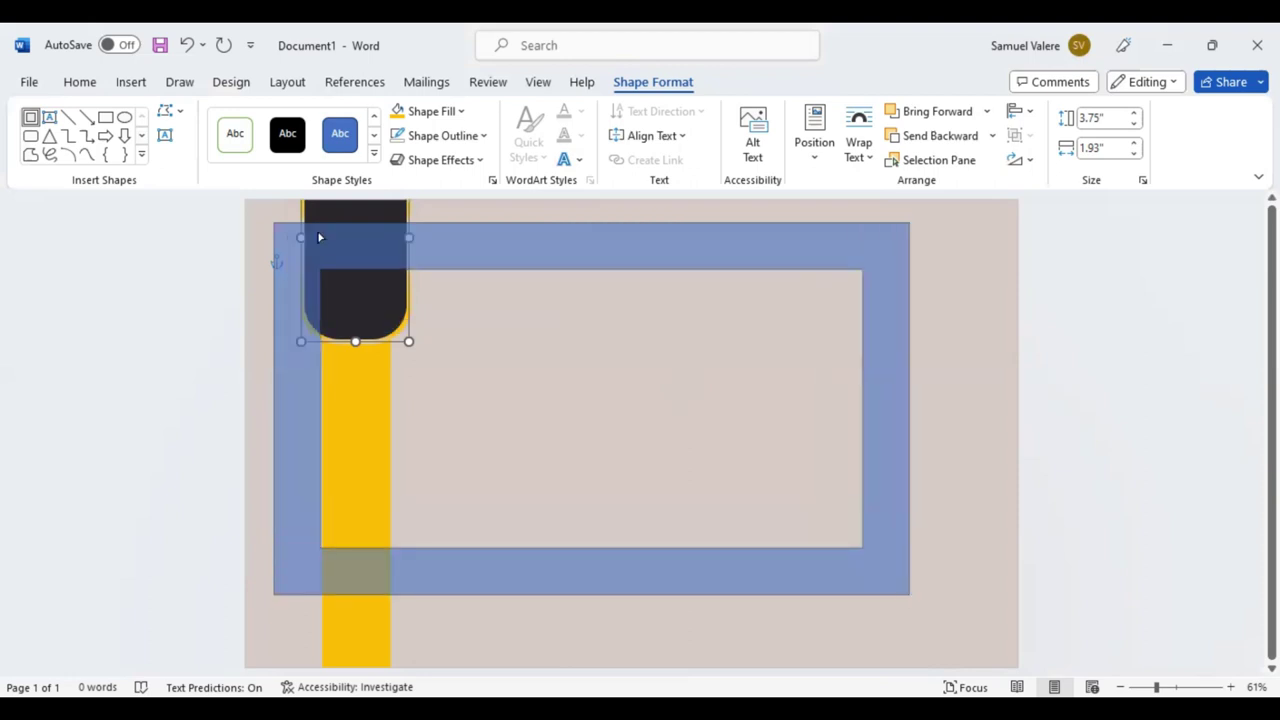
{"action": "left_click_drag", "start_coordinate": [302, 232], "coordinate": [281, 220]}
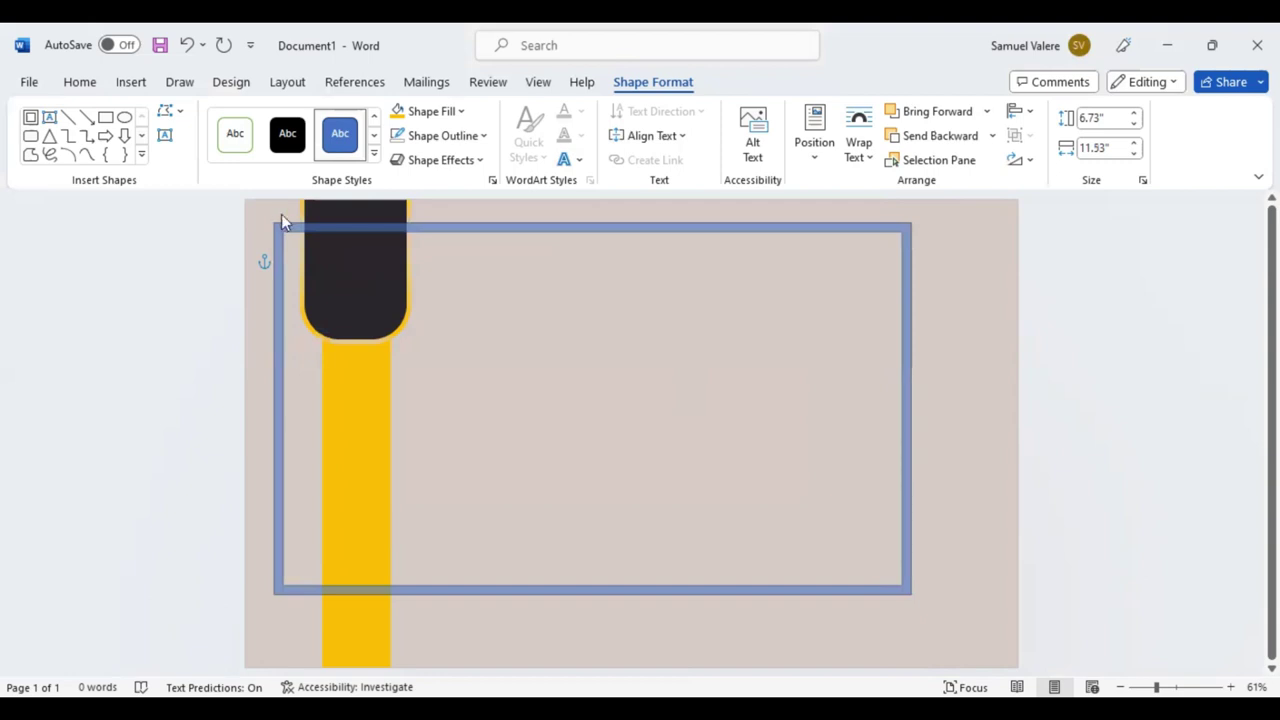
{"action": "left_click_drag", "start_coordinate": [281, 220], "coordinate": [283, 222]}
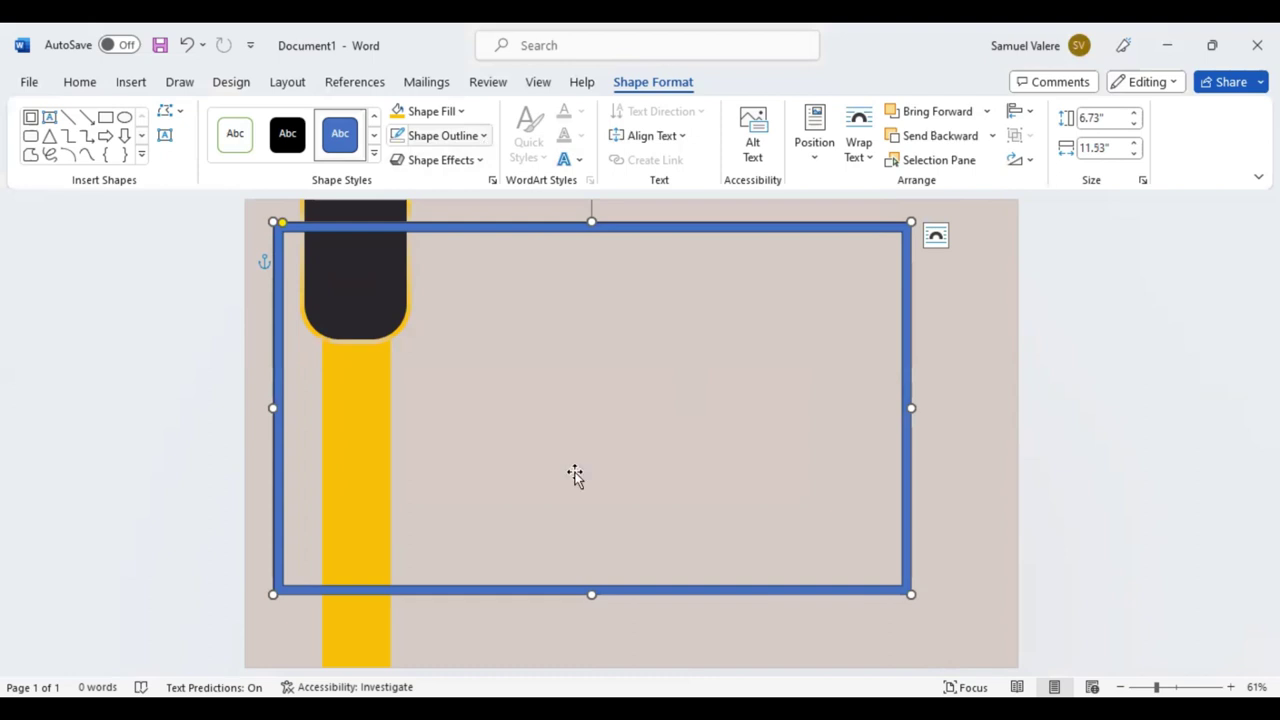
- Stretch the thin frame to cover the whole page, centred, and start giving its outline a gradient line
{"action": "left_click_drag", "start_coordinate": [283, 222], "coordinate": [340, 232]}
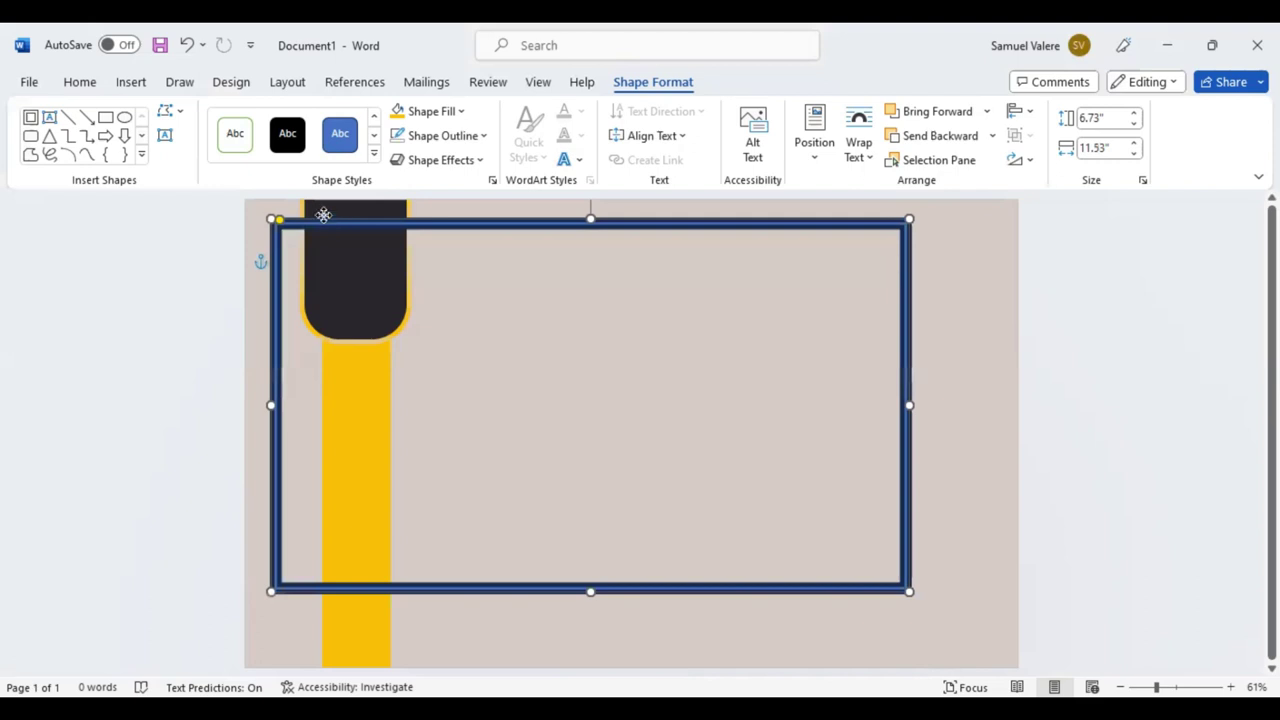
{"action": "key", "text": "Left"}
{"action": "key", "text": "Up"}
{"action": "key", "text": "Left"}
{"action": "key", "text": "Up"}
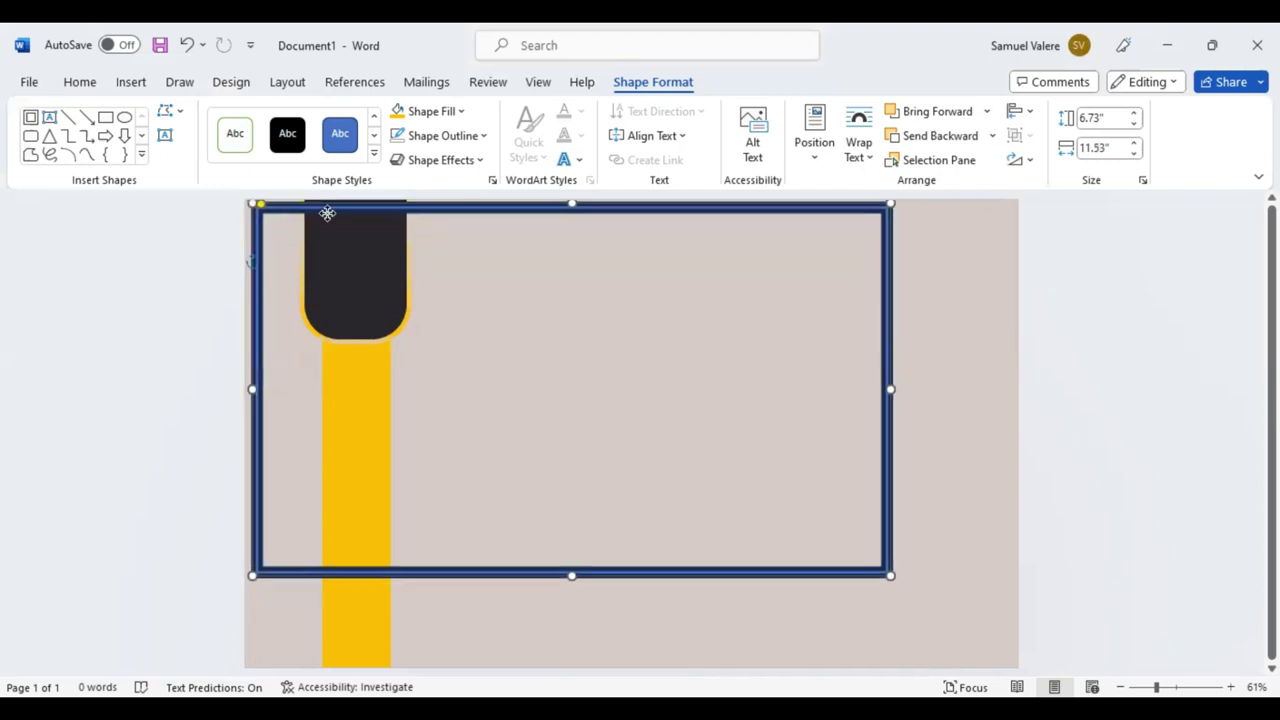
{"action": "left_click_drag", "start_coordinate": [327, 213], "coordinate": [334, 215]}
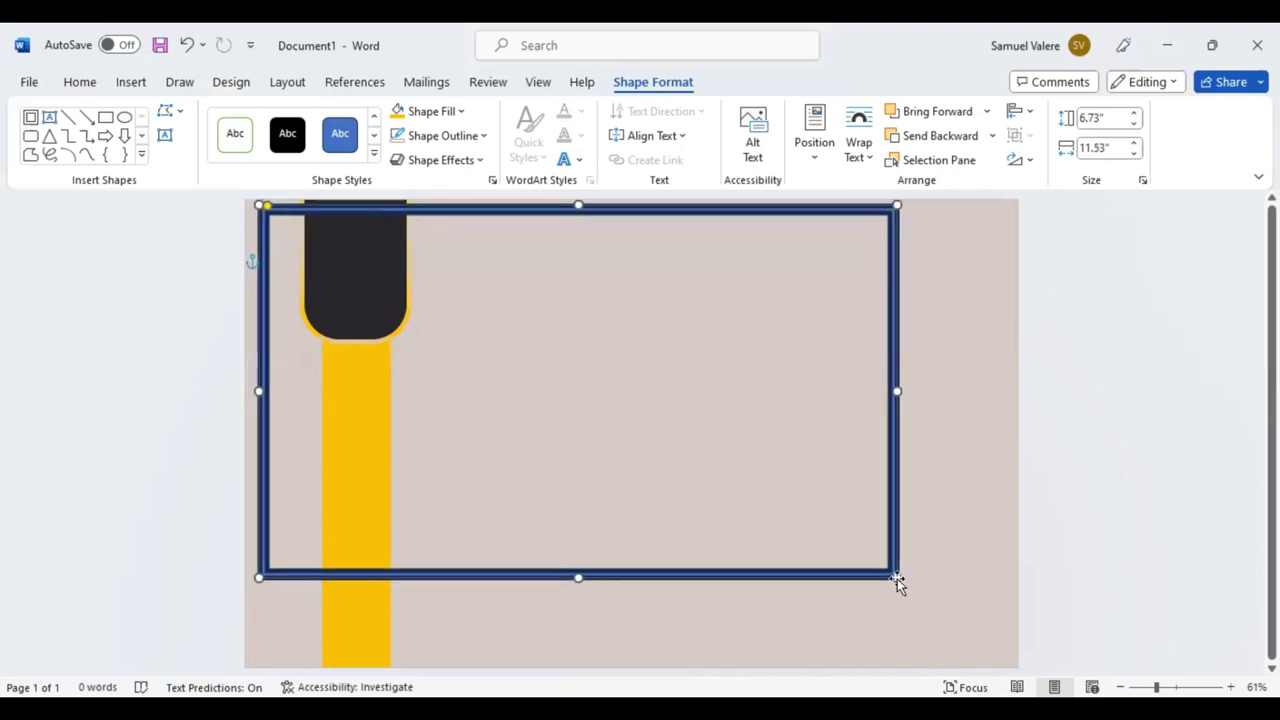
{"action": "left_click_drag", "start_coordinate": [897, 579], "coordinate": [1001, 655]}
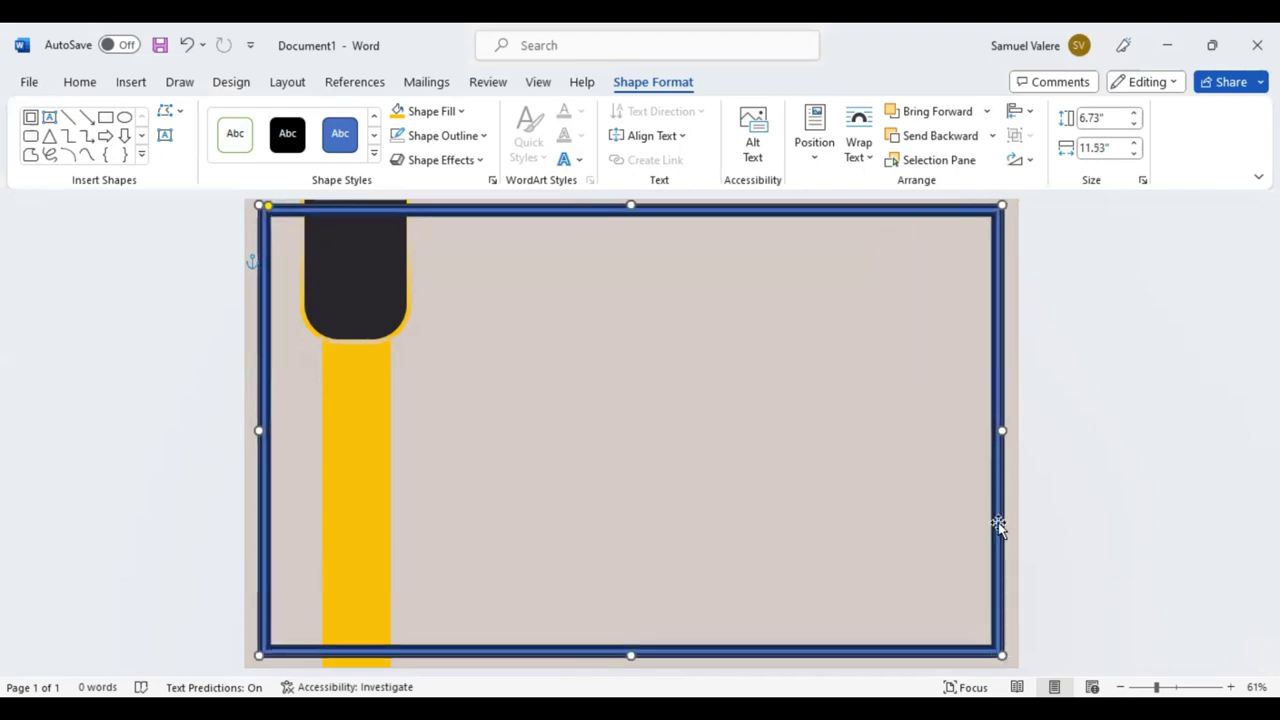
{"action": "left_click_drag", "start_coordinate": [998, 527], "coordinate": [937, 497]}
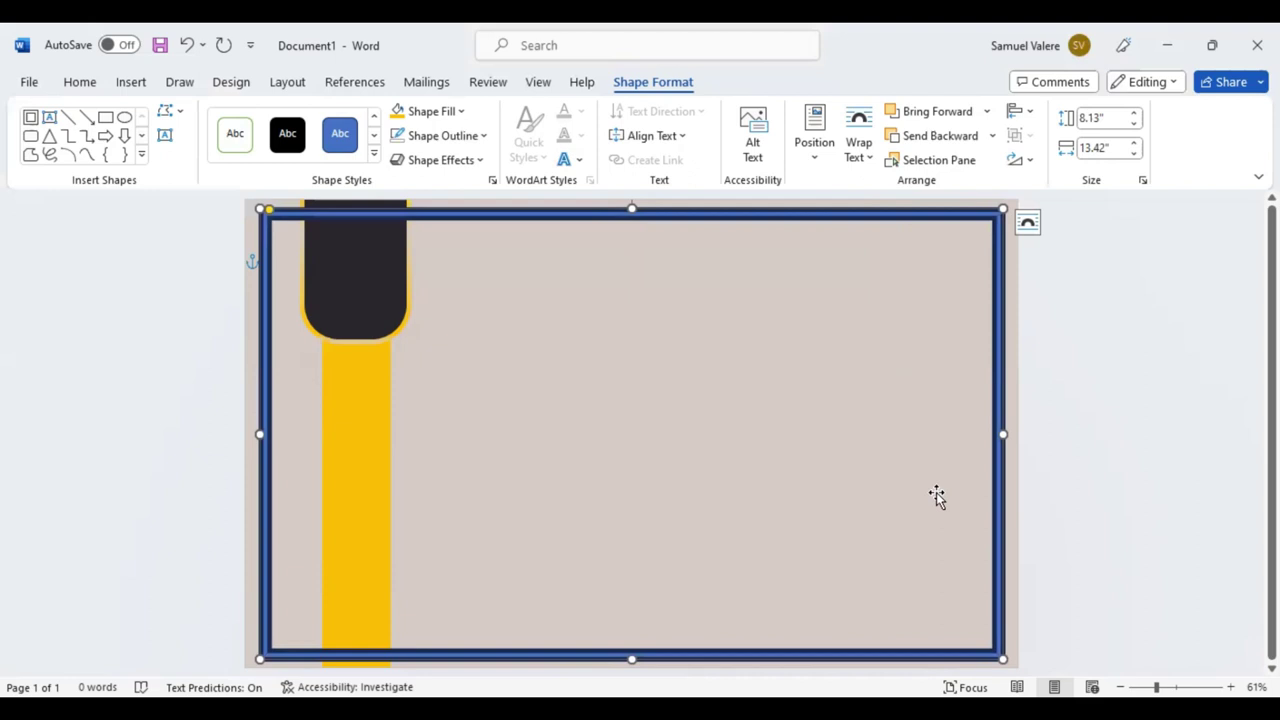
{"action": "left_click", "coordinate": [455, 111]}
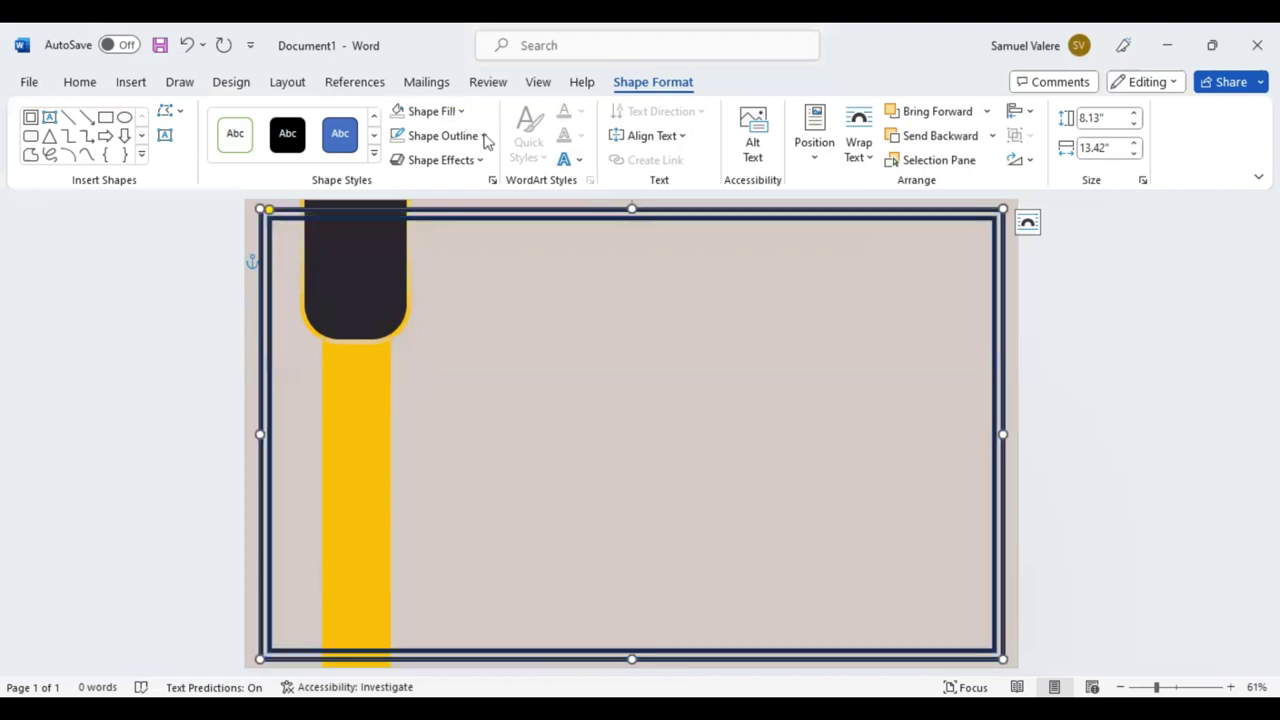
{"action": "left_click", "coordinate": [485, 137]}
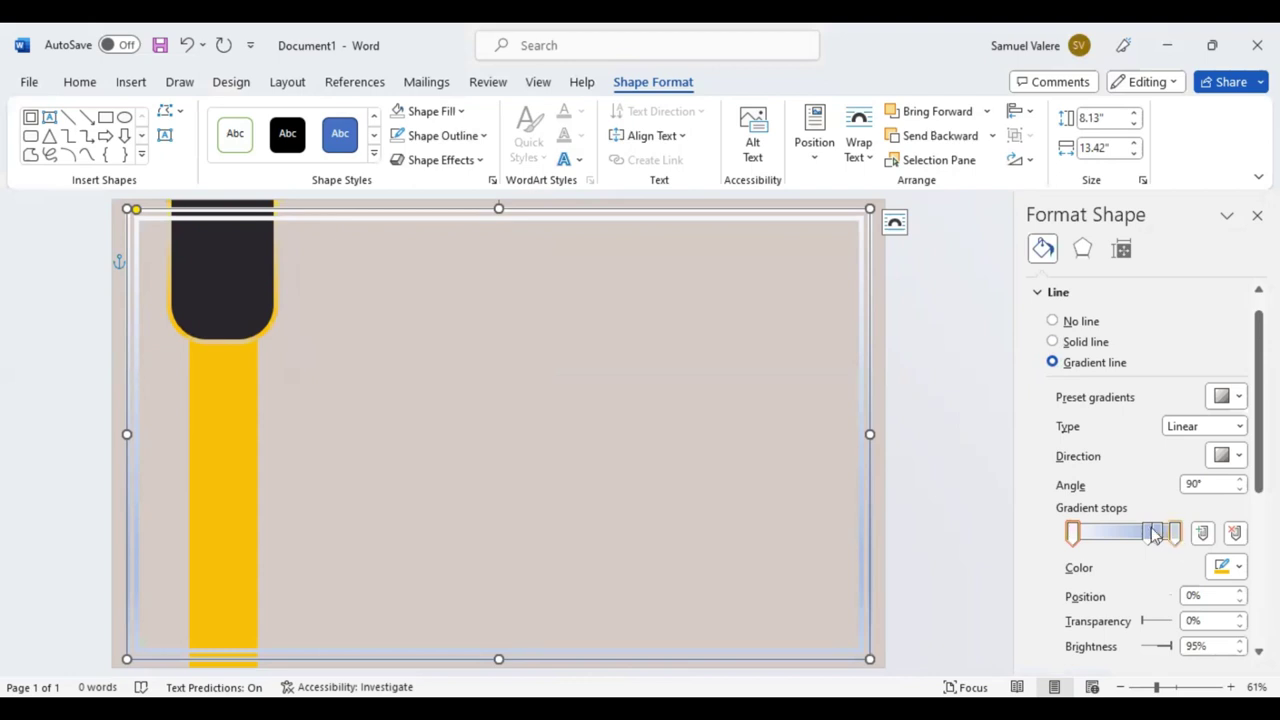
- Make the frame's first gradient stop gold, move a stop to 83%, and add a dark stop at 42%
{"action": "left_click", "coordinate": [1223, 567]}
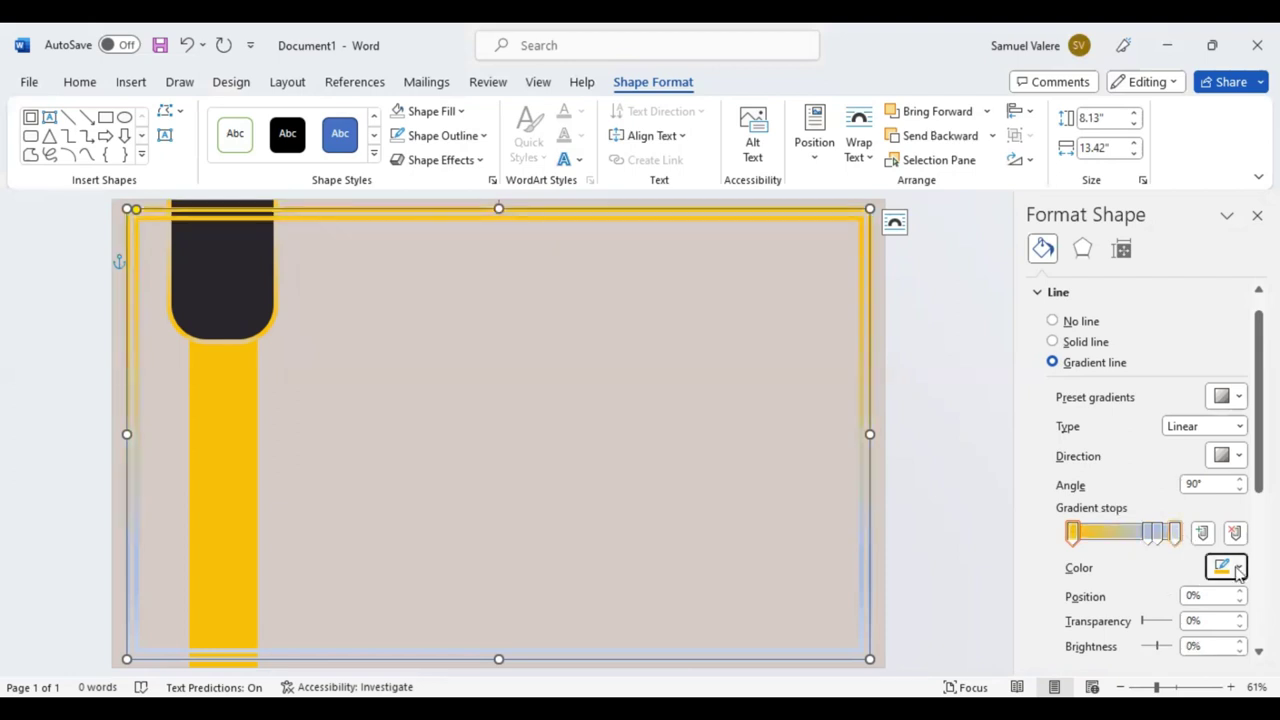
{"action": "left_click", "coordinate": [1174, 532]}
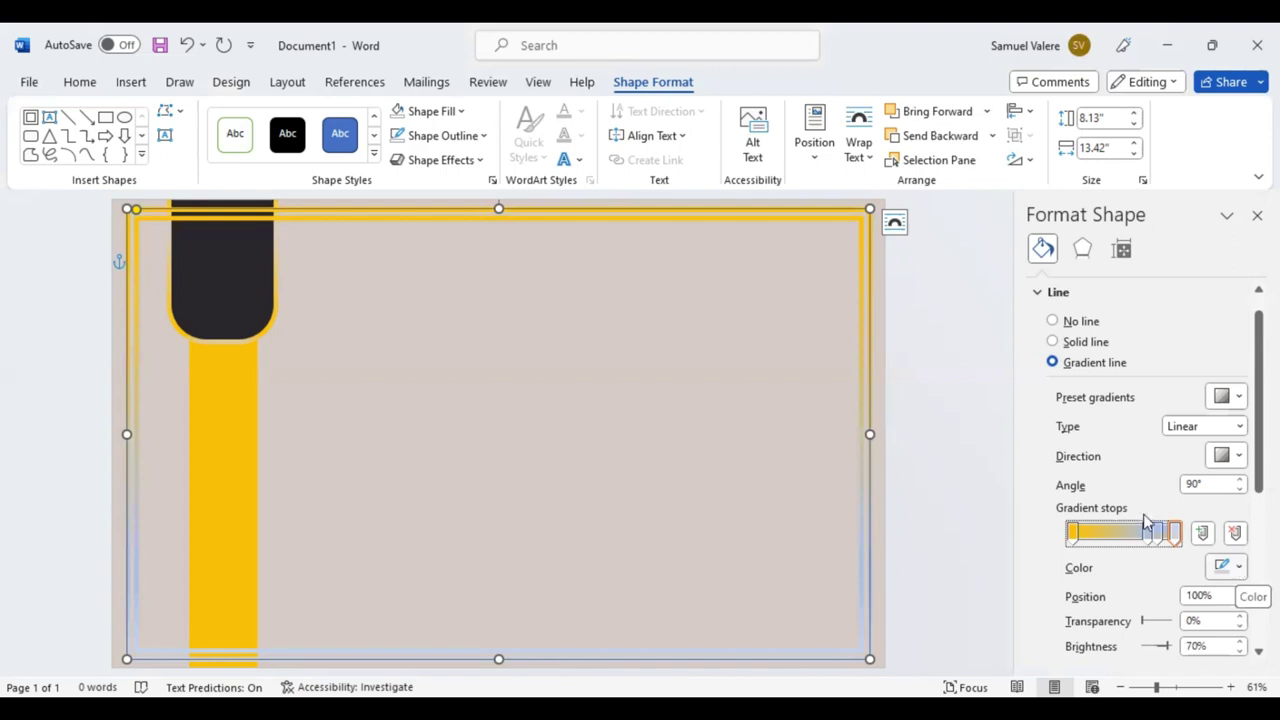
{"action": "left_click_drag", "start_coordinate": [1150, 532], "coordinate": [1163, 532]}
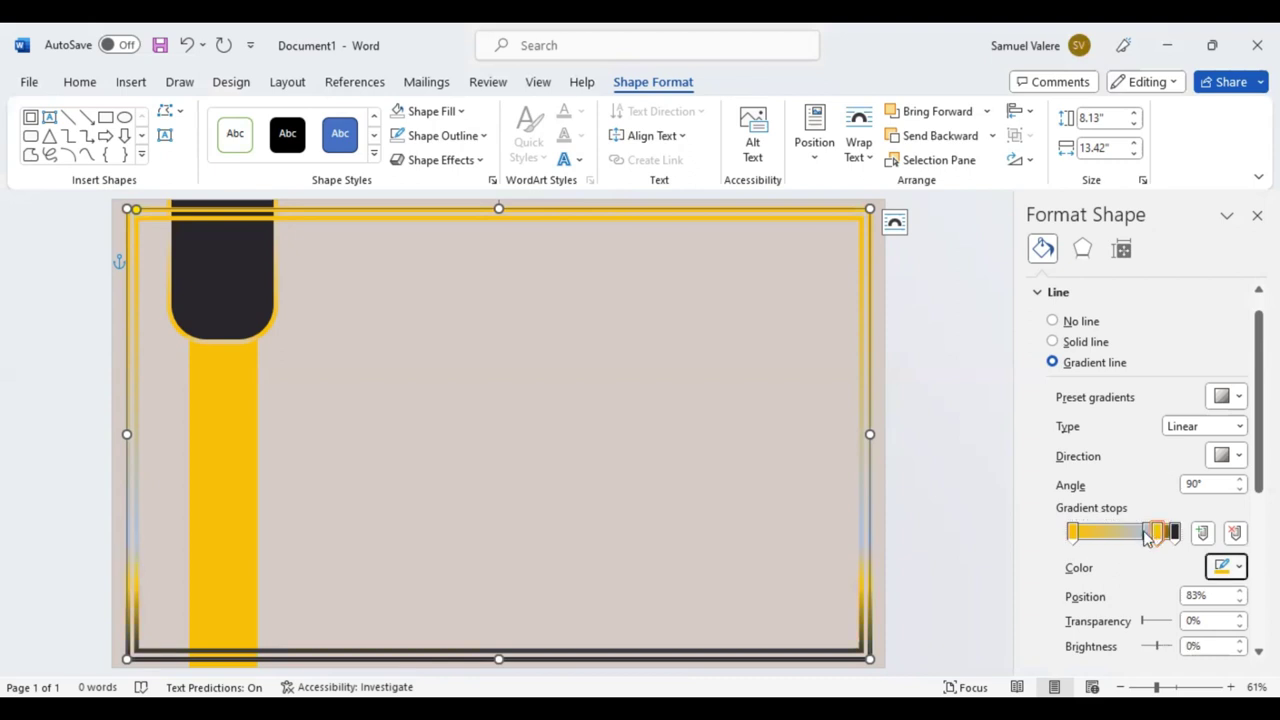
{"action": "left_click_drag", "start_coordinate": [1128, 534], "coordinate": [1113, 536]}
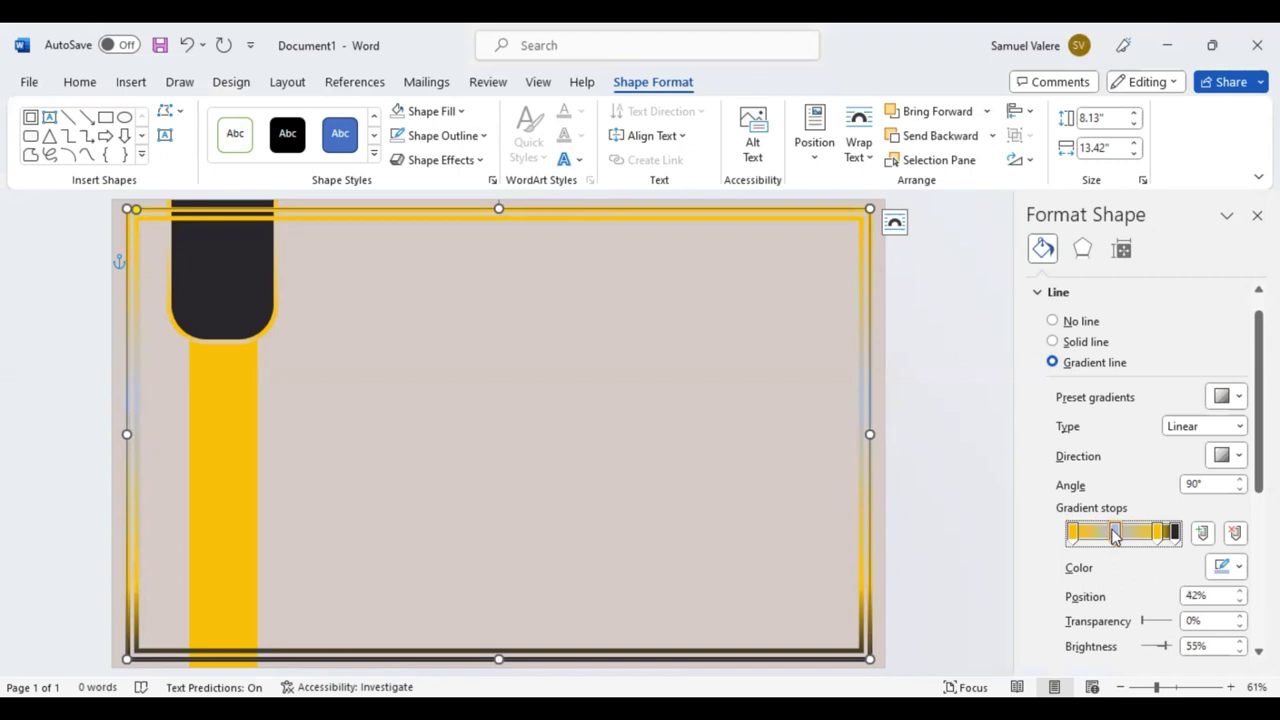
{"action": "left_click", "coordinate": [1157, 534]}
{"action": "left_click", "coordinate": [1116, 532]}
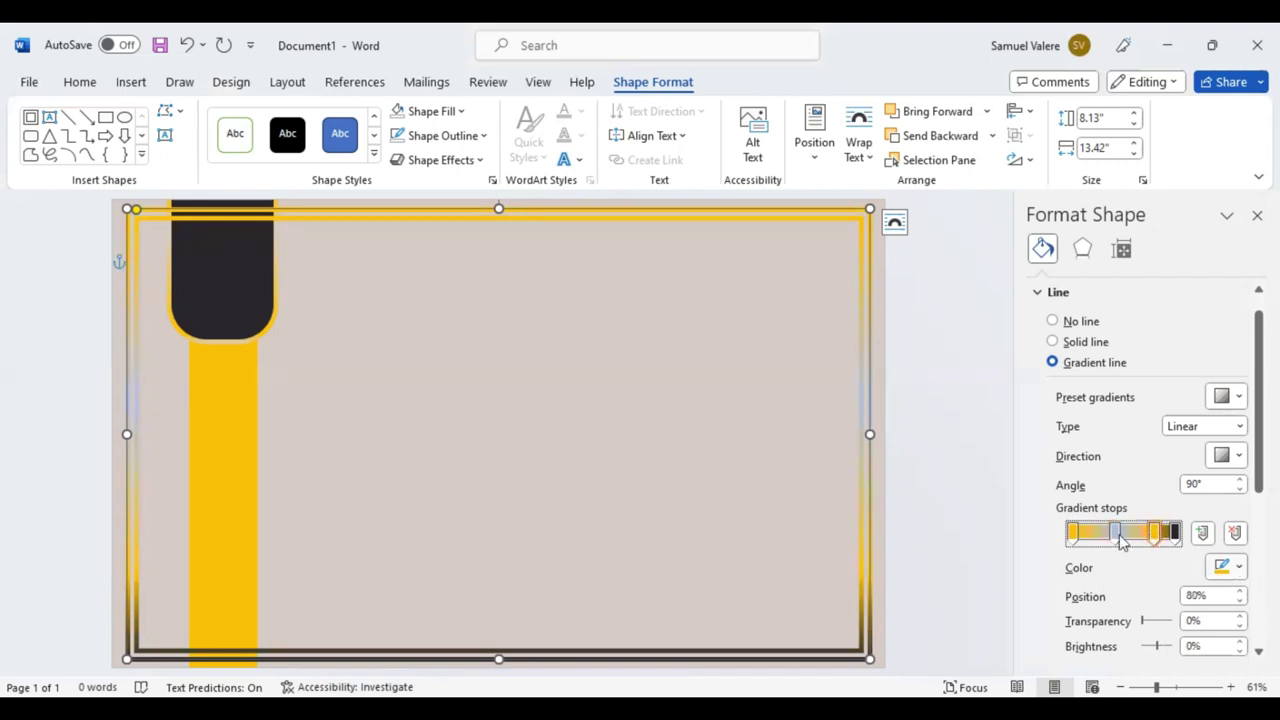
{"action": "left_click", "coordinate": [1227, 566]}
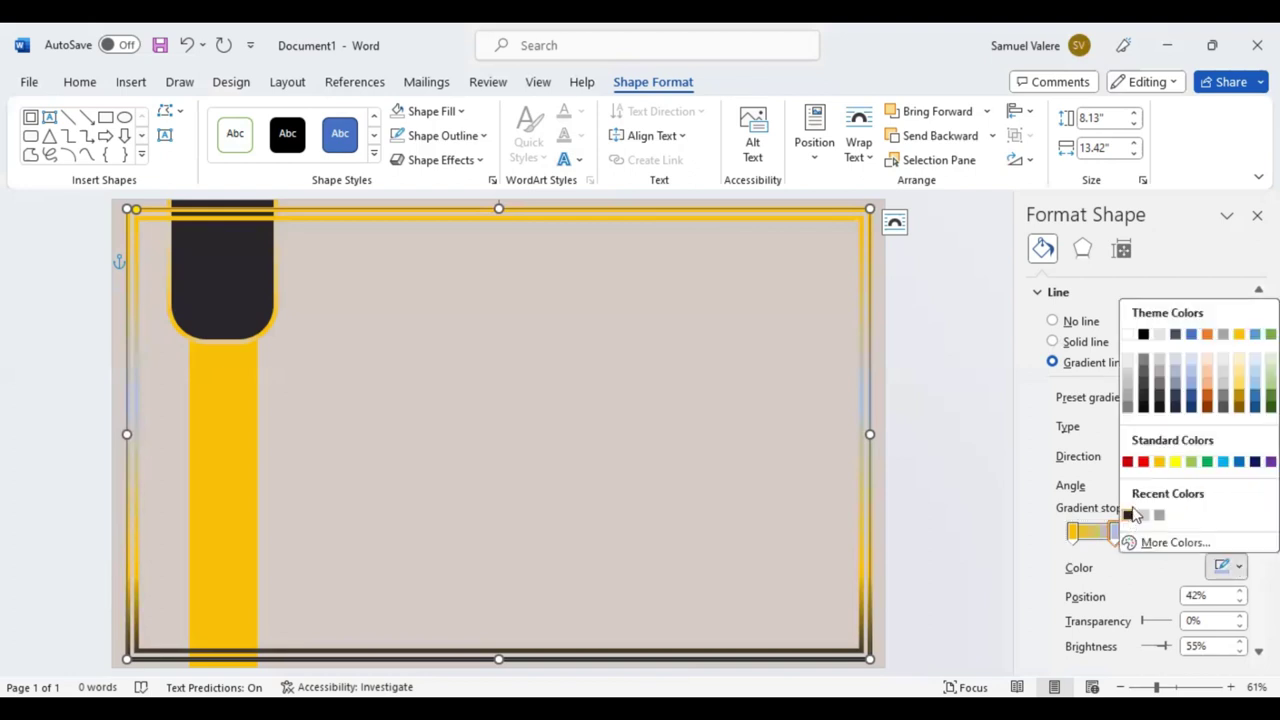
{"action": "left_click", "coordinate": [1131, 514]}
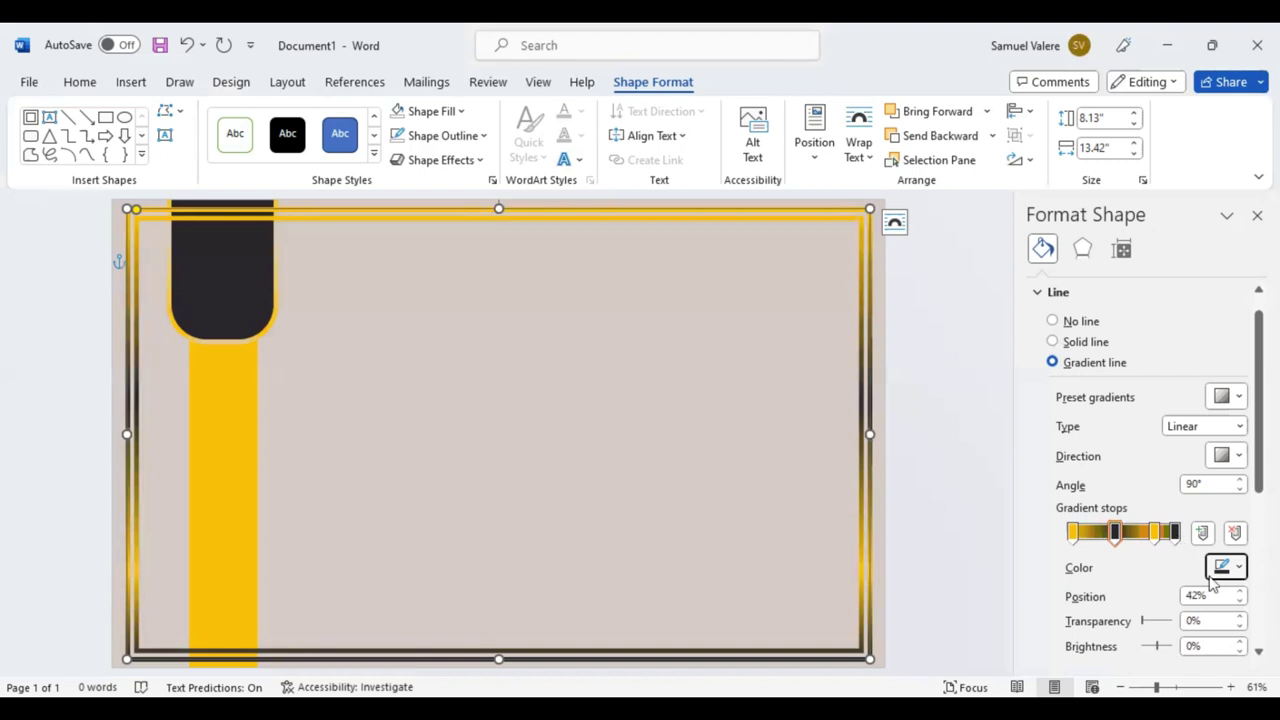
- Make the rightmost stop yellow, move the dark stop to 50%, and send the frame backward
{"action": "left_click", "coordinate": [1175, 532]}
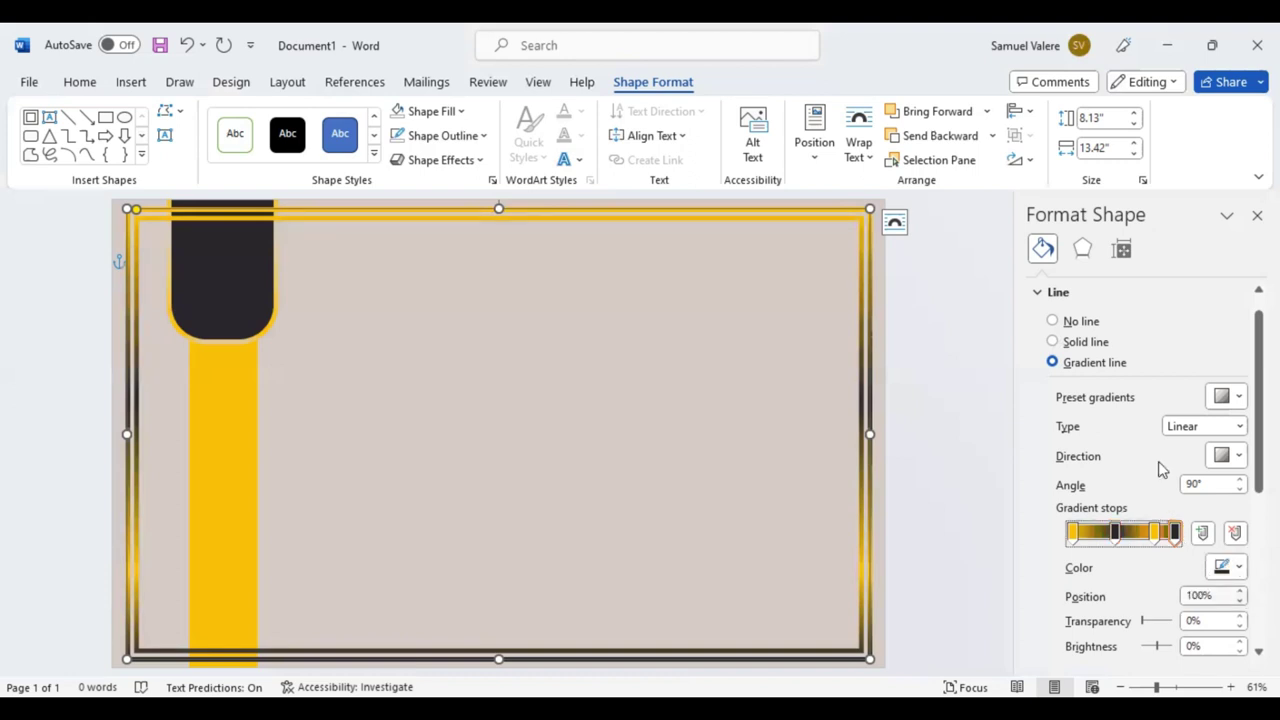
{"action": "left_click", "coordinate": [1221, 567]}
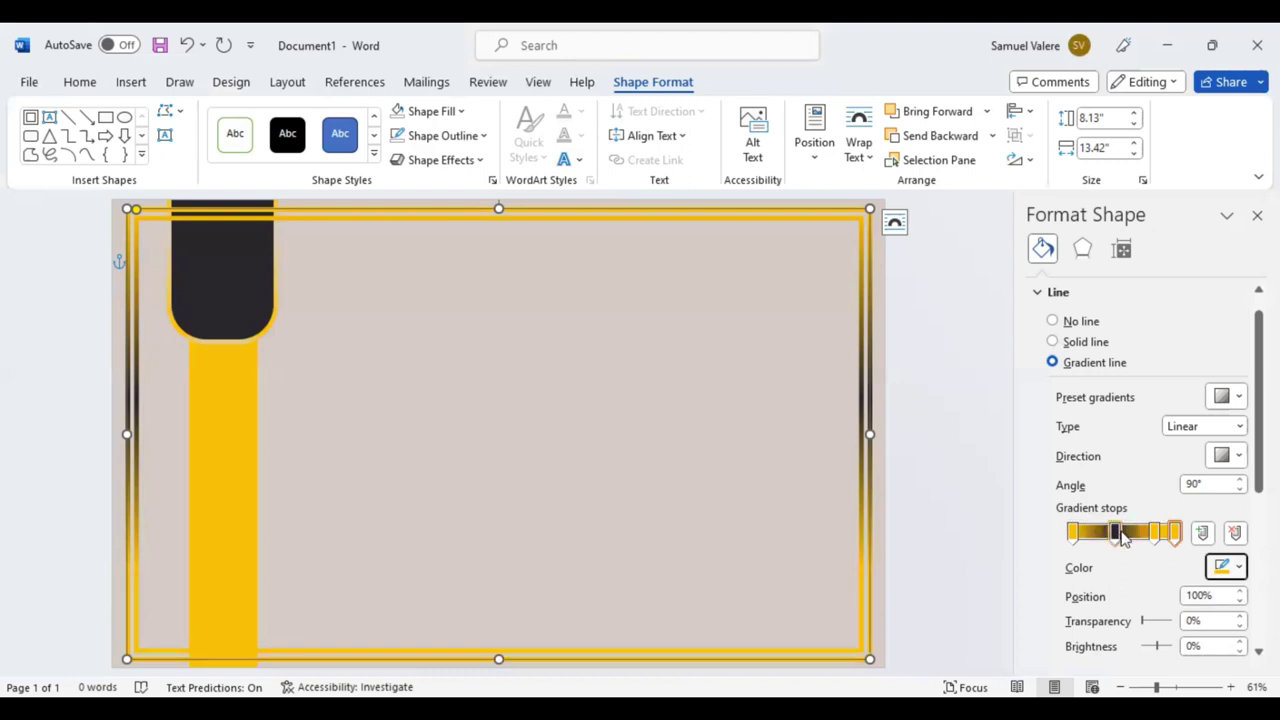
{"action": "left_click", "coordinate": [1121, 537]}
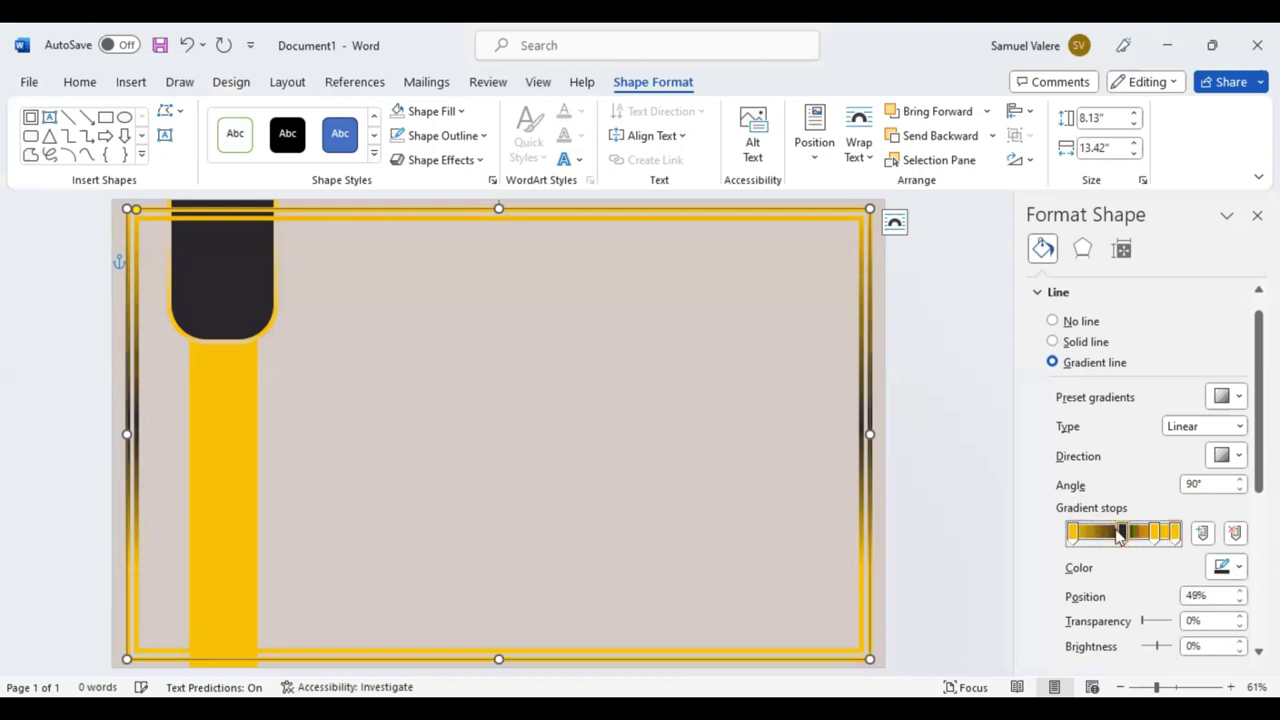
{"action": "left_click_drag", "start_coordinate": [1119, 537], "coordinate": [1123, 537]}
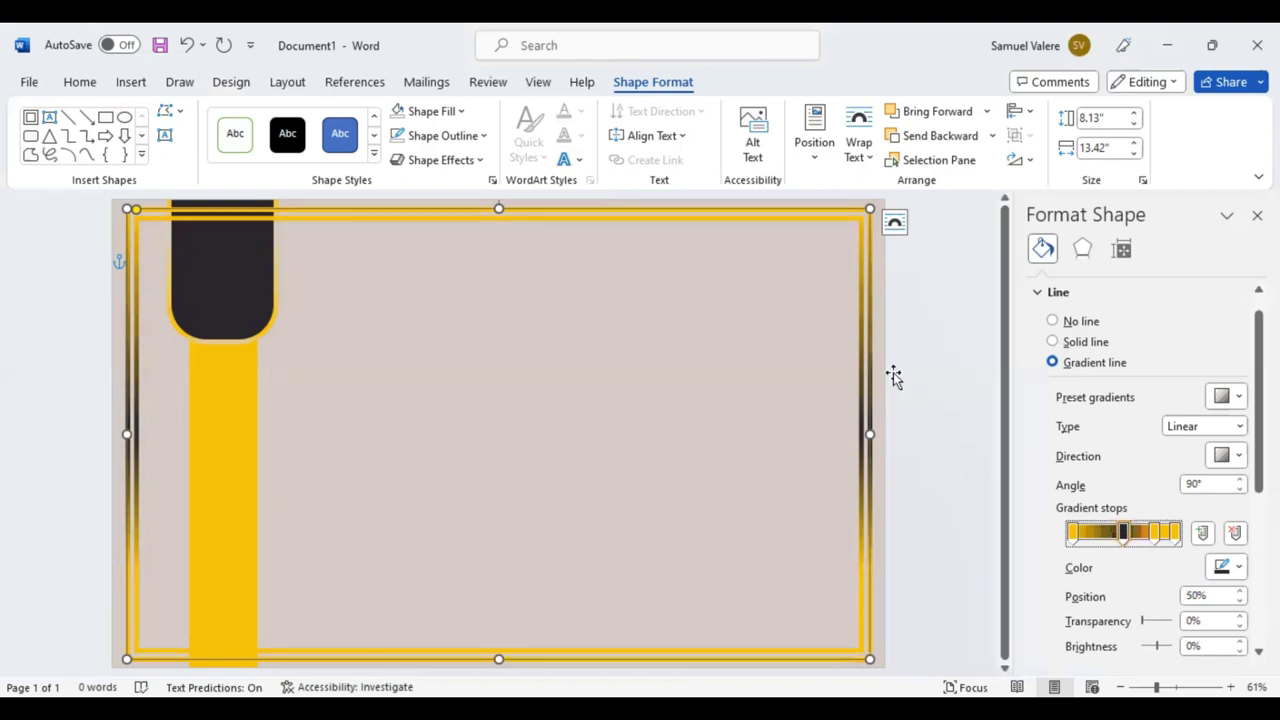
{"action": "left_click", "coordinate": [937, 141]}
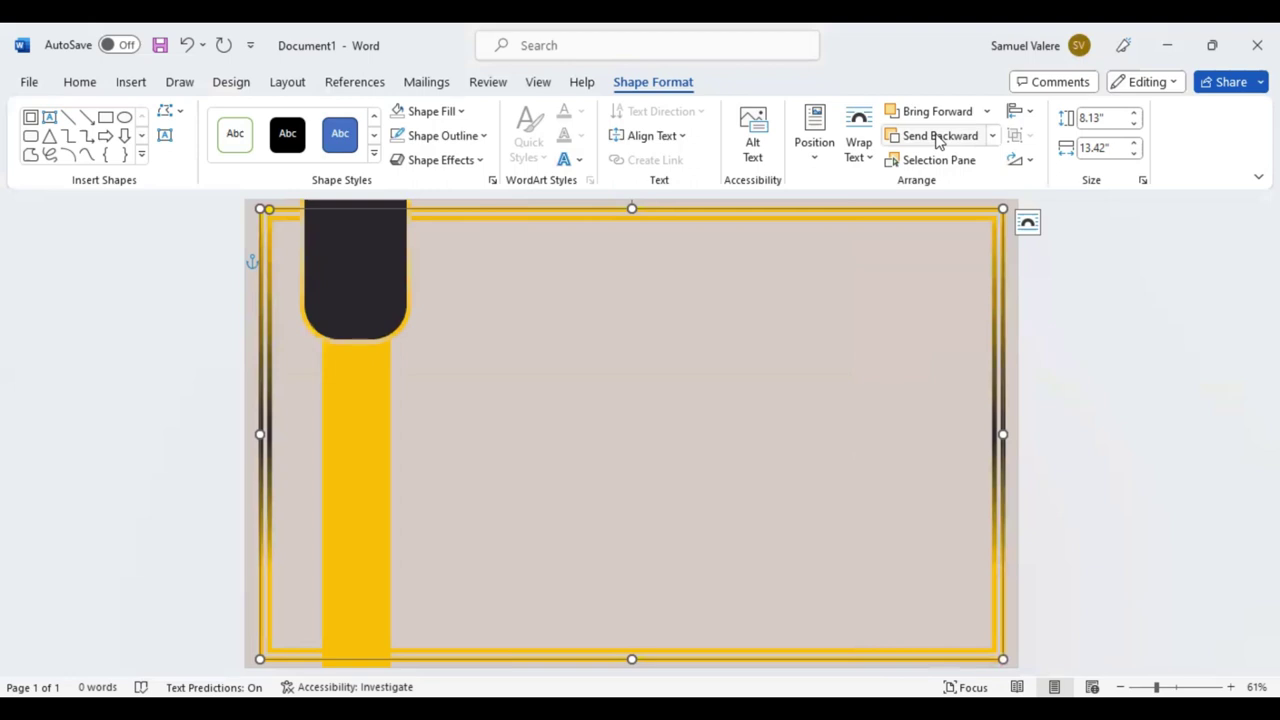
- Send the gold frame two more levels back behind the dark tab
{"action": "left_click", "coordinate": [937, 141]}
{"action": "left_click", "coordinate": [937, 141]}
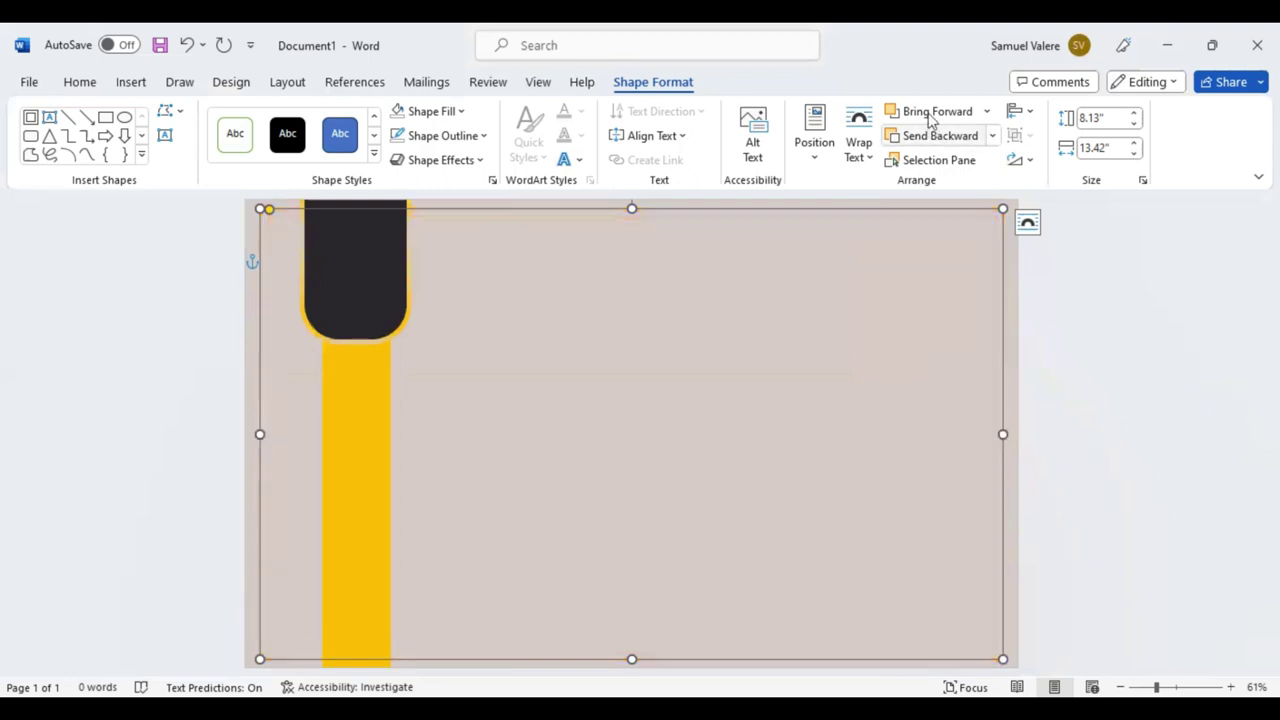
{"action": "left_click", "coordinate": [736, 392]}
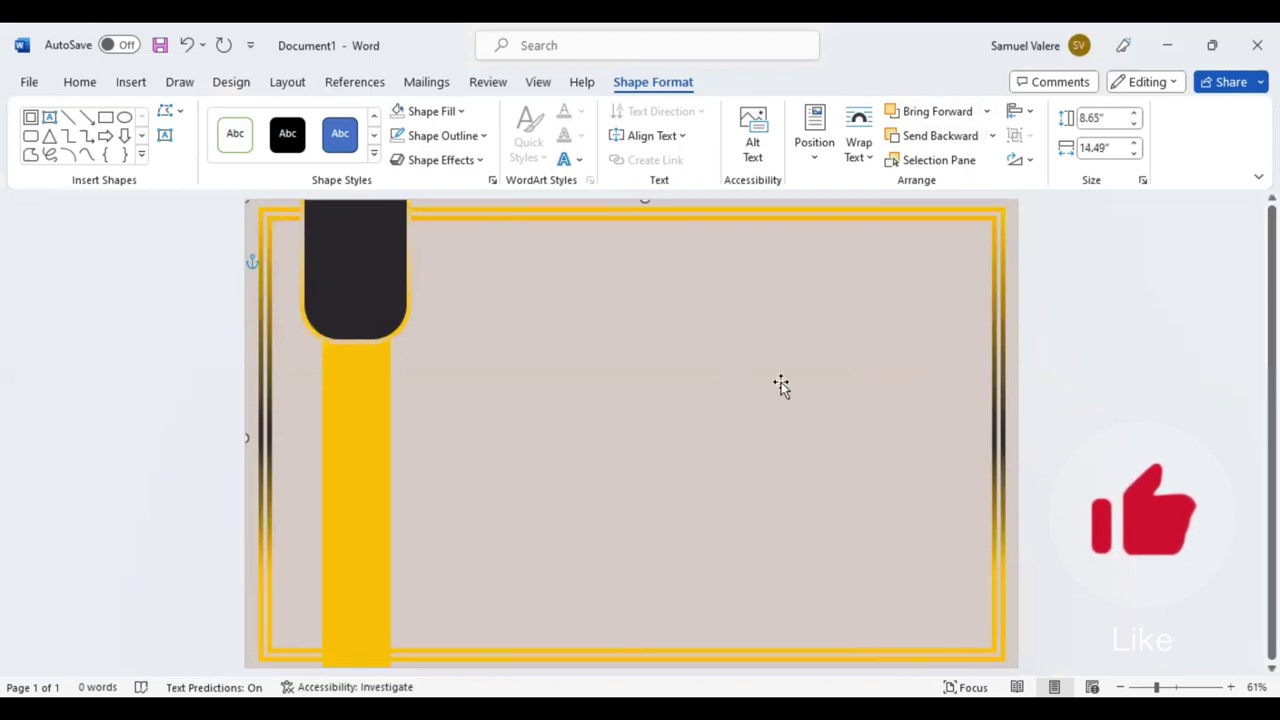
- Draw a text box near the top reading 'Certificate' and remove its white fill
{"action": "left_click", "coordinate": [167, 138]}
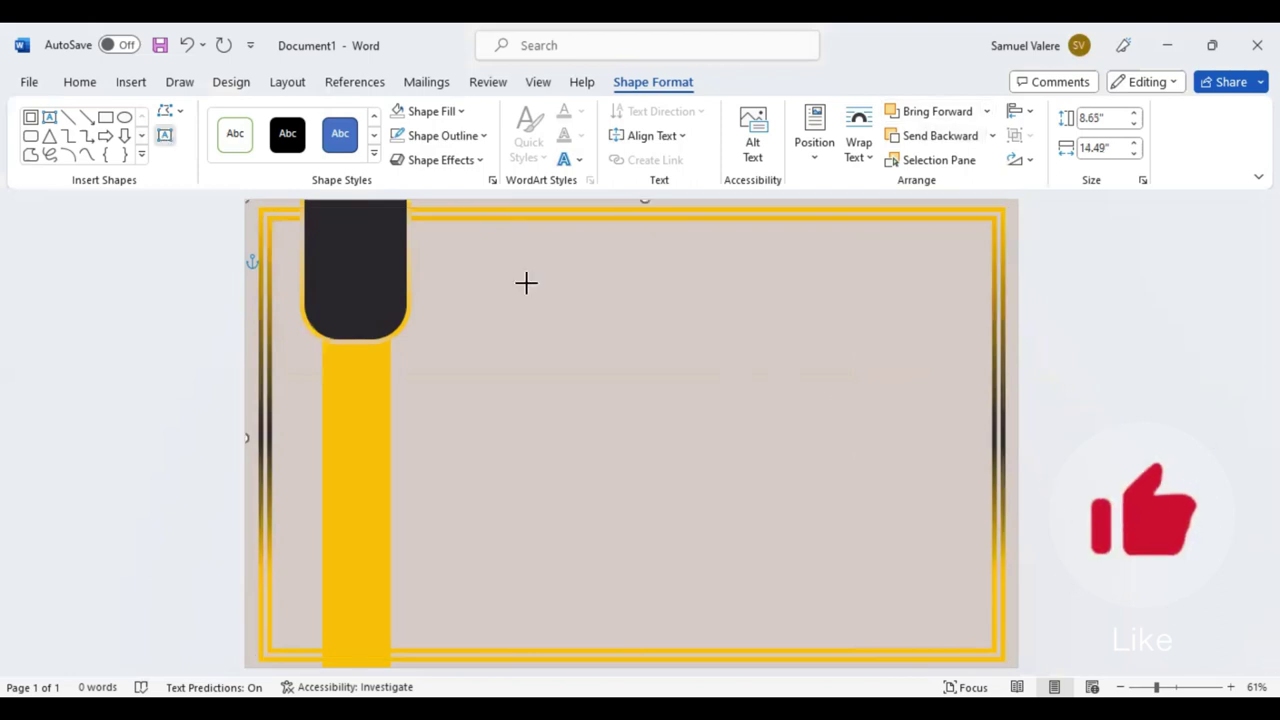
{"action": "left_click_drag", "start_coordinate": [525, 272], "coordinate": [864, 370]}
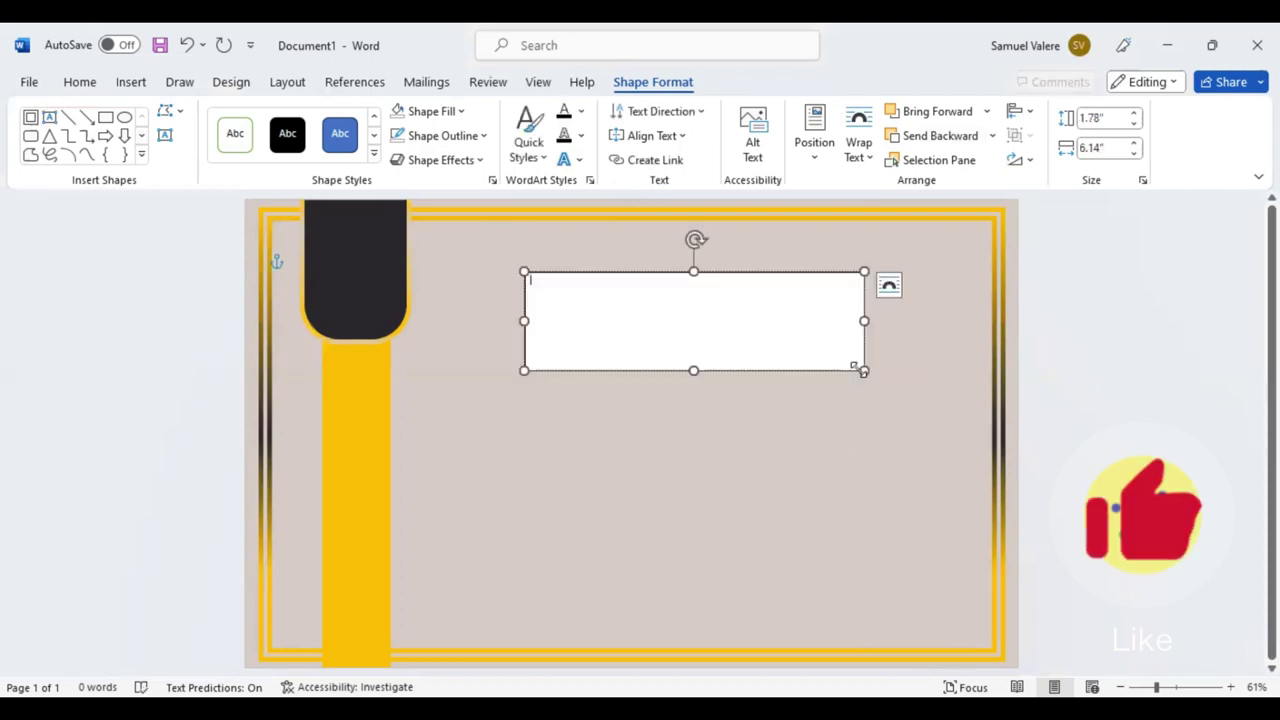
{"action": "type", "text": "Certifi"}
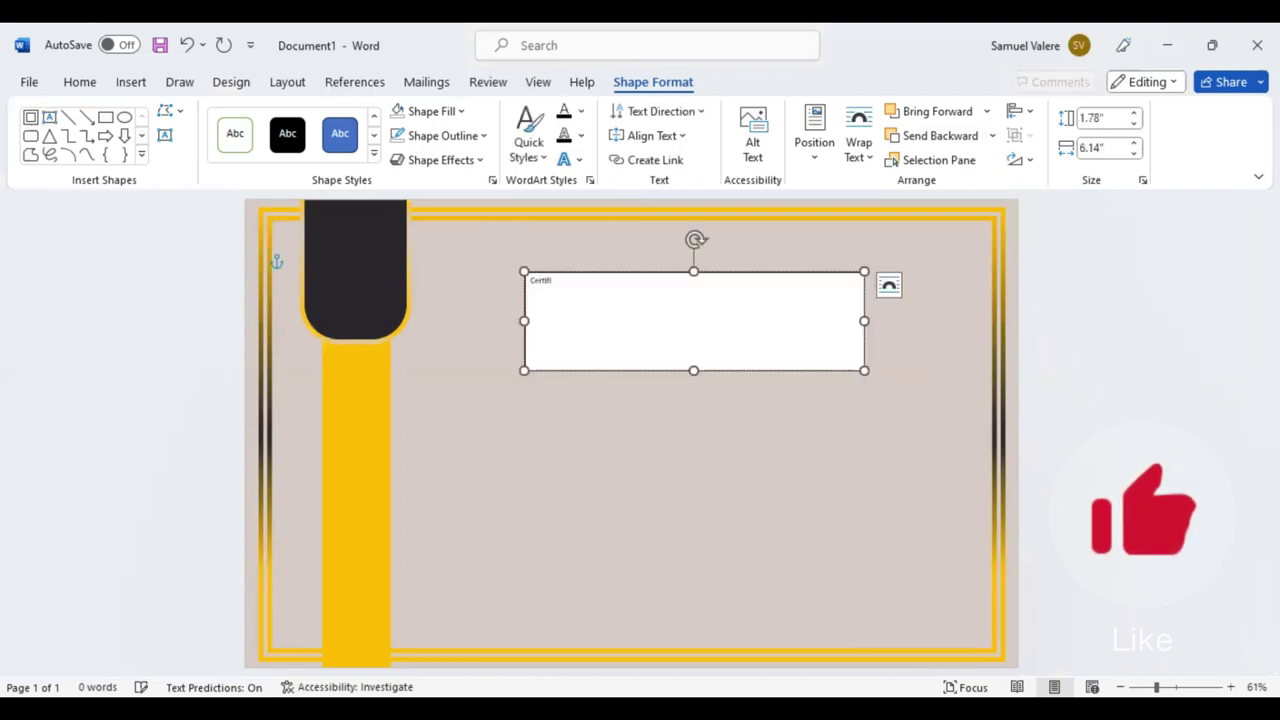
{"action": "type", "text": "cate"}
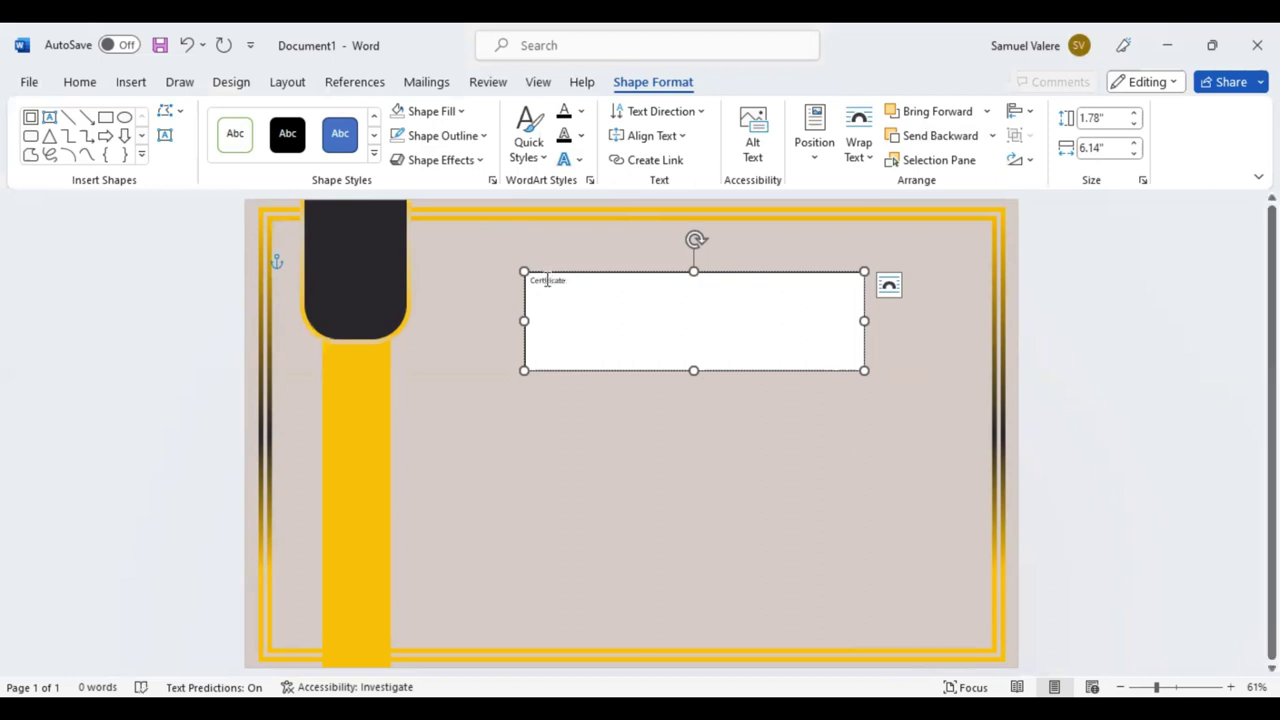
{"action": "key", "text": "ctrl+a"}
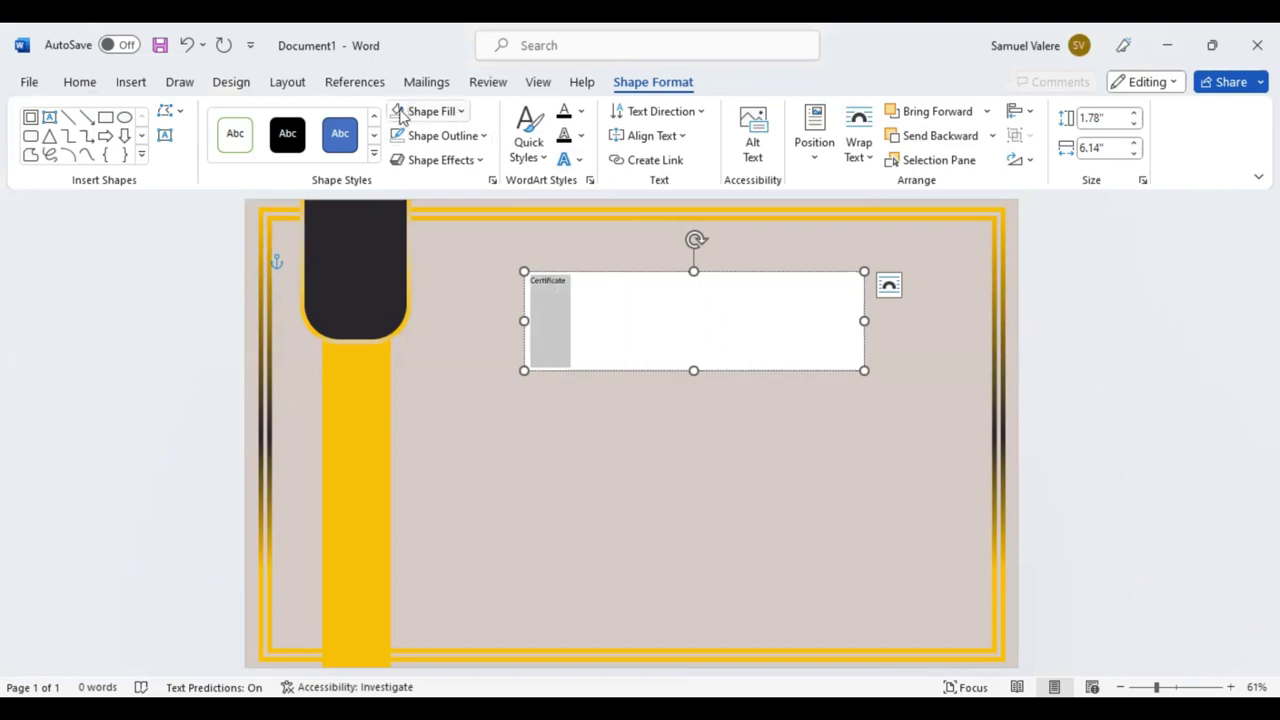
{"action": "left_click", "coordinate": [400, 112]}
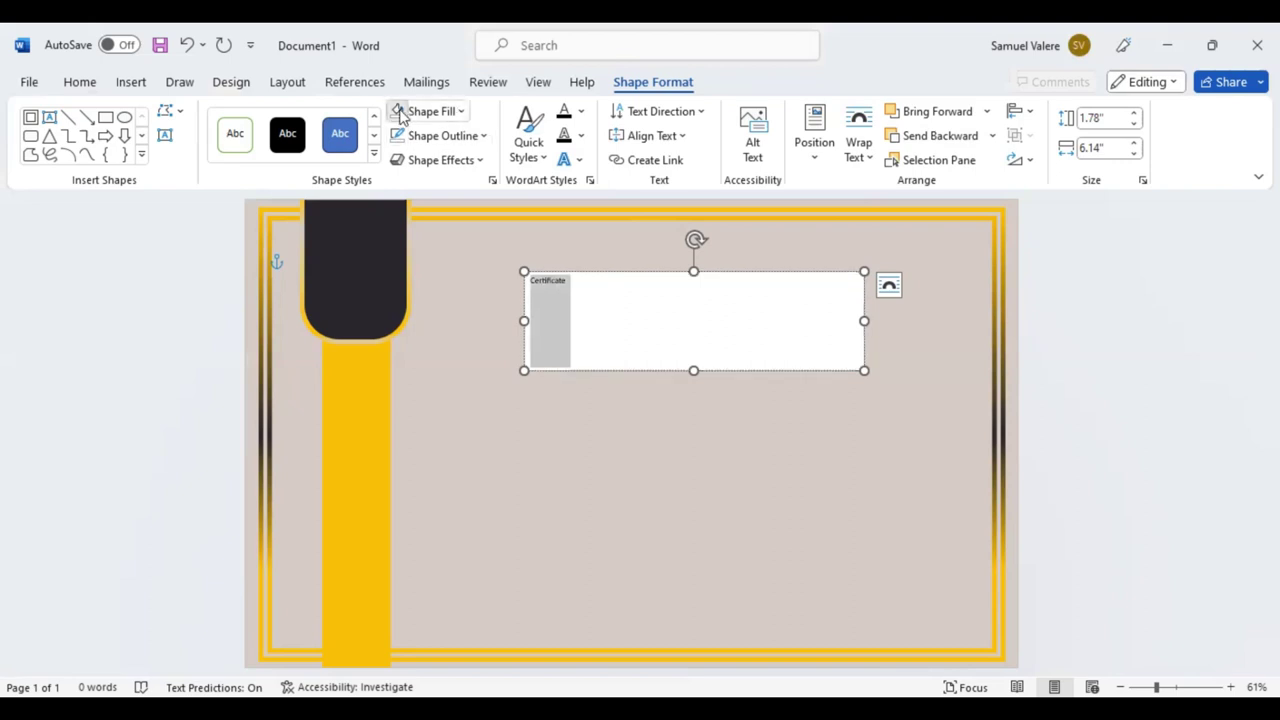
{"action": "left_click", "coordinate": [80, 84]}
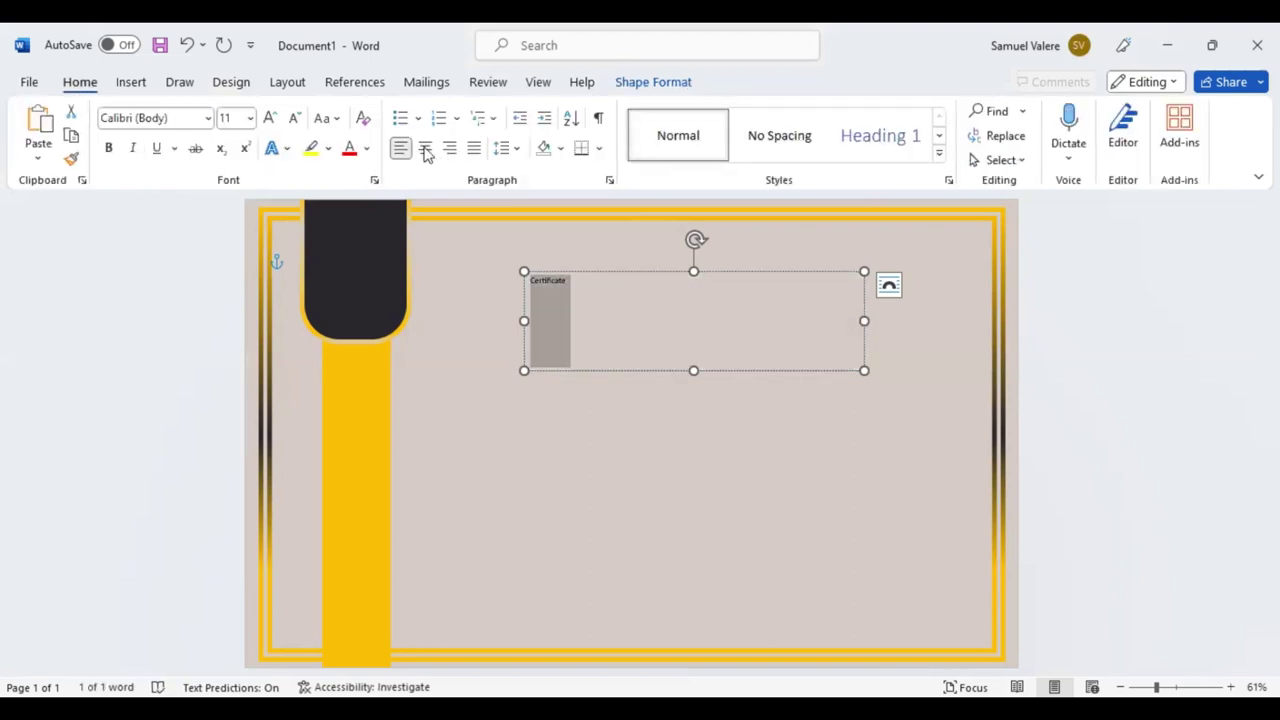
- Centre the heading text and set its font to Arial Black
{"action": "left_click", "coordinate": [425, 148]}
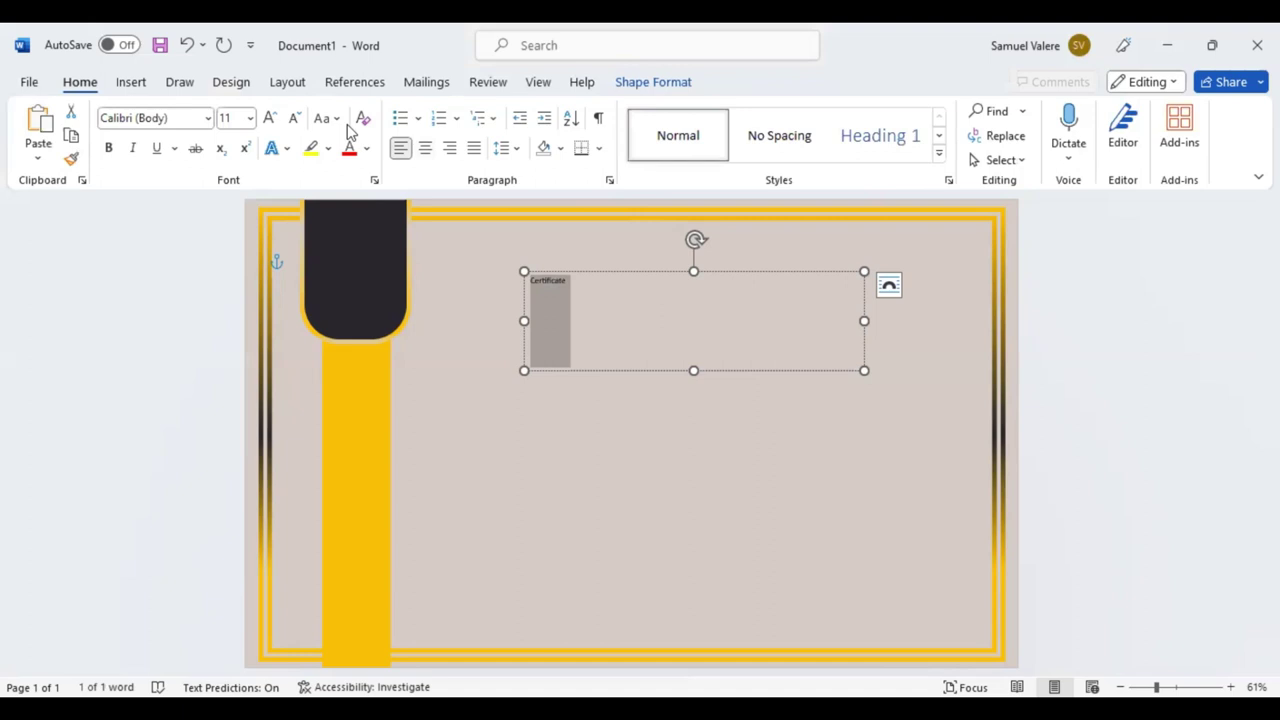
{"action": "left_click", "coordinate": [166, 117]}
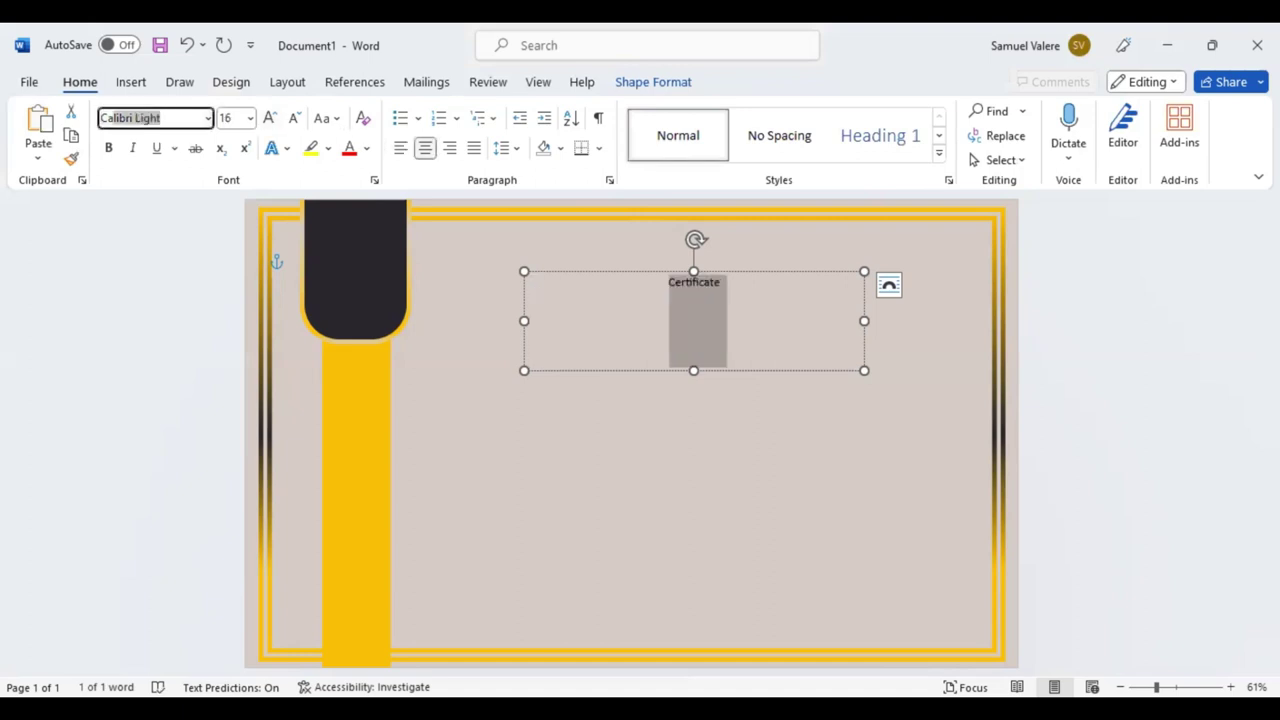
{"action": "key", "text": "shift+Right"}
{"action": "key", "text": "shift+Right"}
{"action": "key", "text": "shift+Right"}
{"action": "key", "text": "shift+Right"}
{"action": "key", "text": "BackSpace"}
{"action": "type", "text": "body"}
{"action": "key", "text": "ctrl+a"}
{"action": "type", "text": "Arial"}
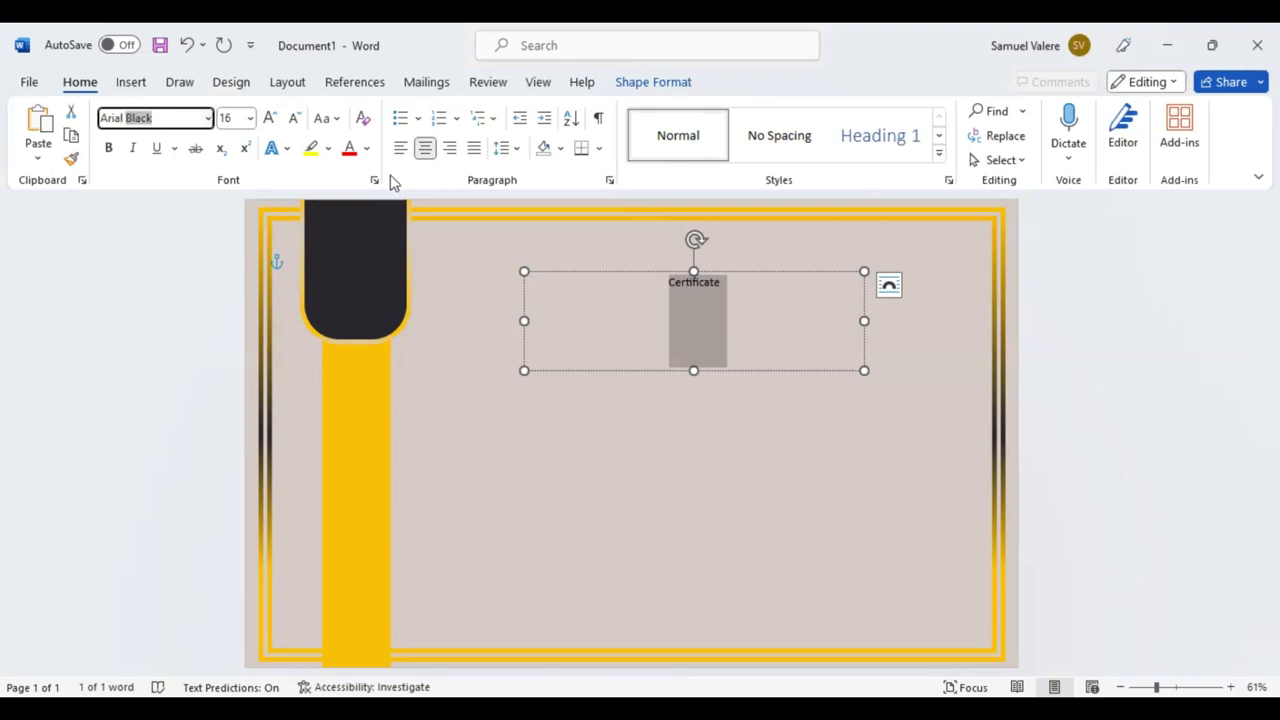
{"action": "key", "text": "Return"}
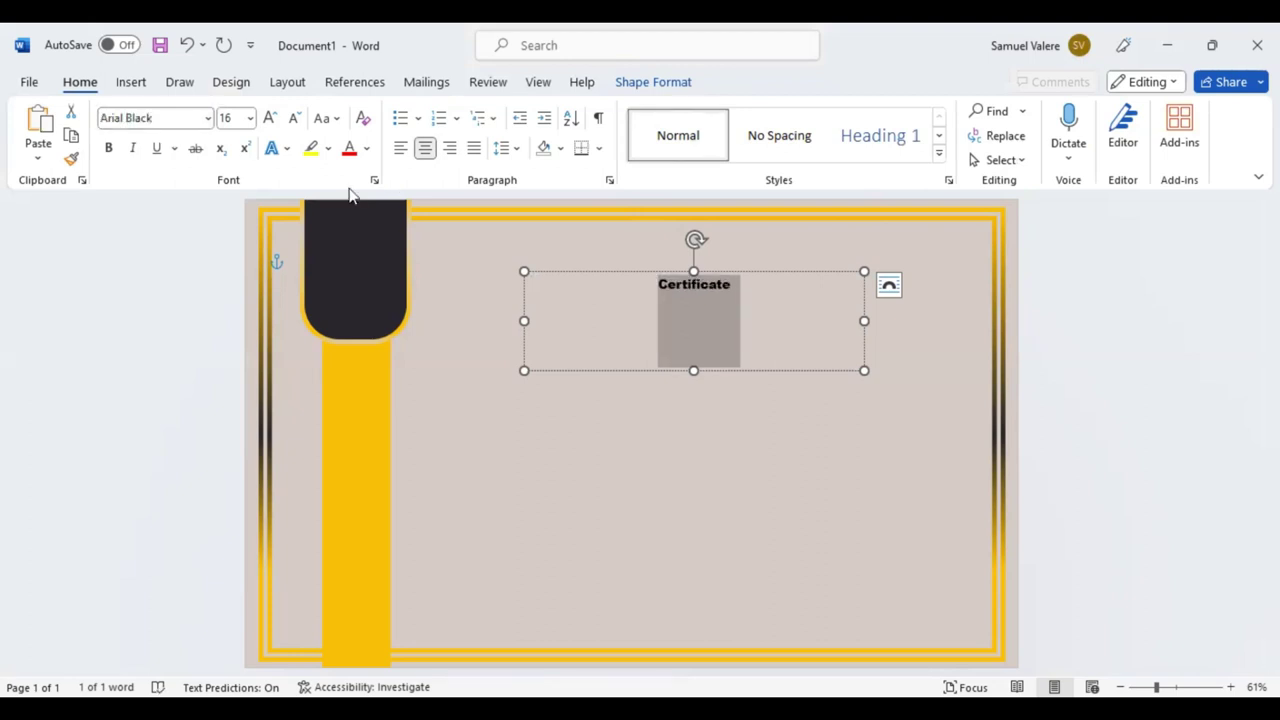
- Enlarge the heading to 72 pt and resize its box so CERTIFICATE fits on one line
{"action": "left_click", "coordinate": [270, 117]}
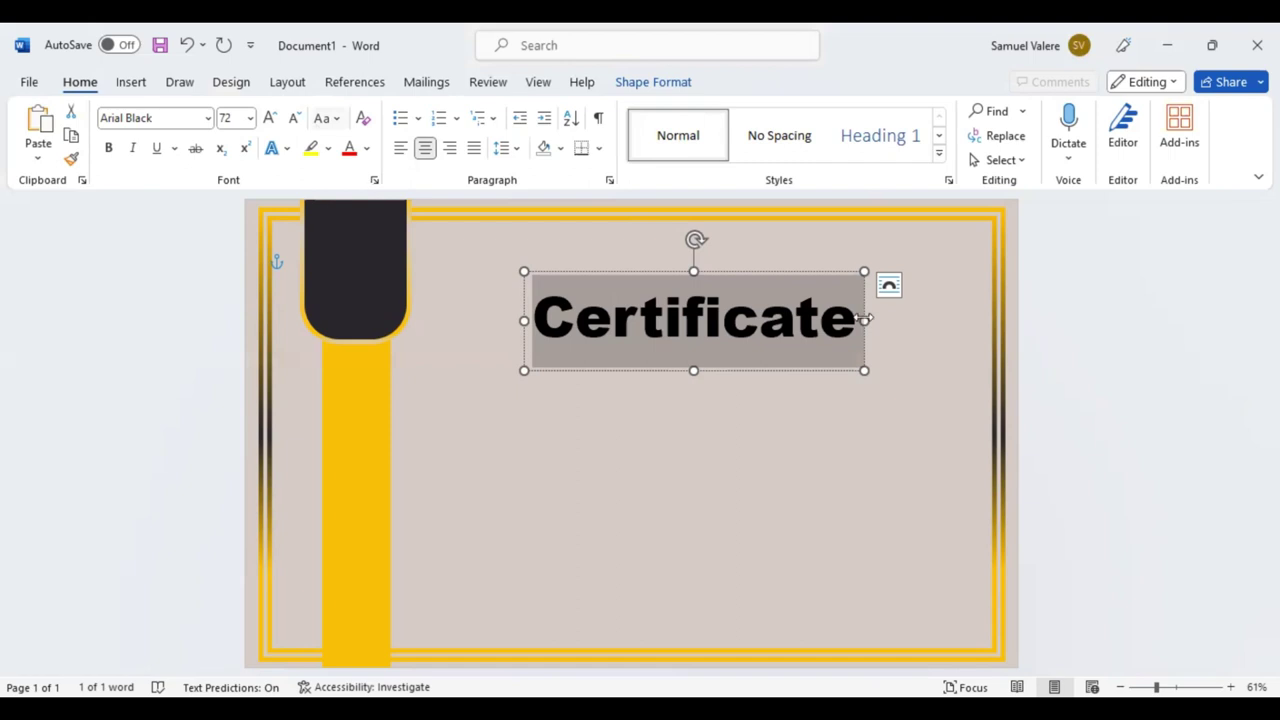
{"action": "left_click_drag", "start_coordinate": [864, 320], "coordinate": [980, 320]}
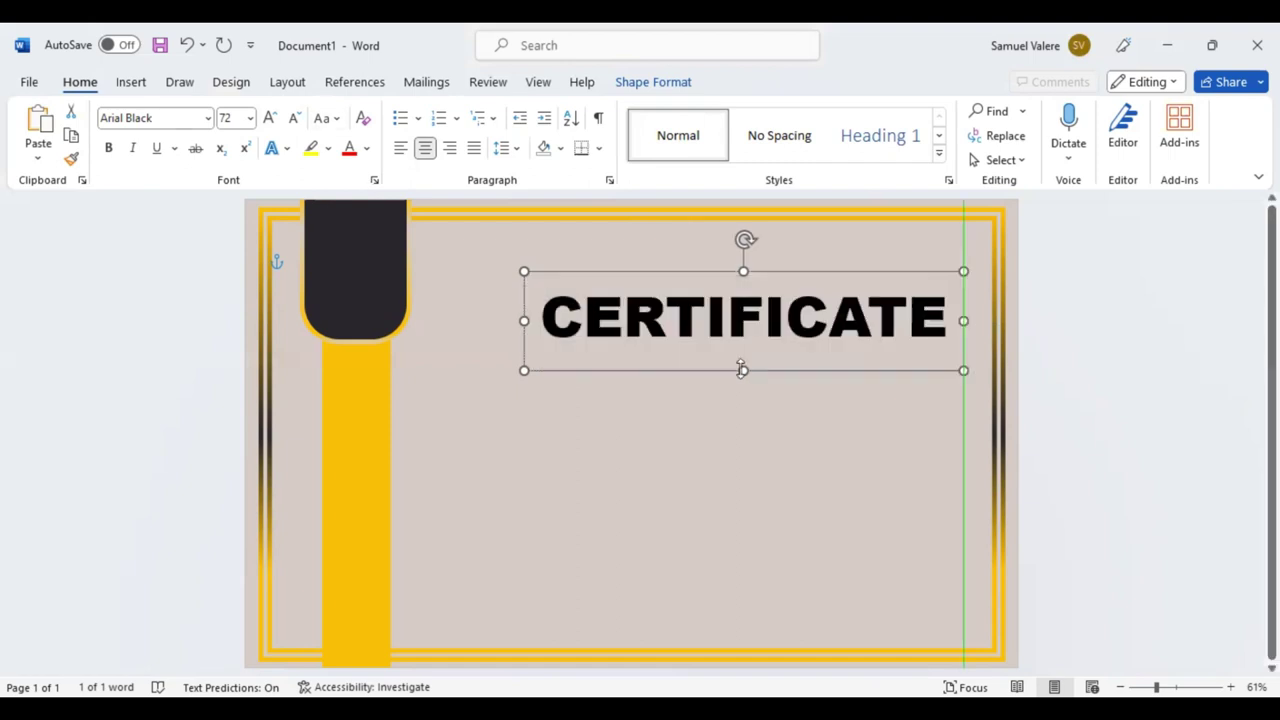
{"action": "mouse_move", "coordinate": [742, 370]}
{"action": "left_mouse_down"}
{"action": "mouse_move", "coordinate": [742, 351]}
{"action": "mouse_move", "coordinate": [646, 326]}
{"action": "mouse_move", "coordinate": [690, 327]}
{"action": "left_mouse_up"}
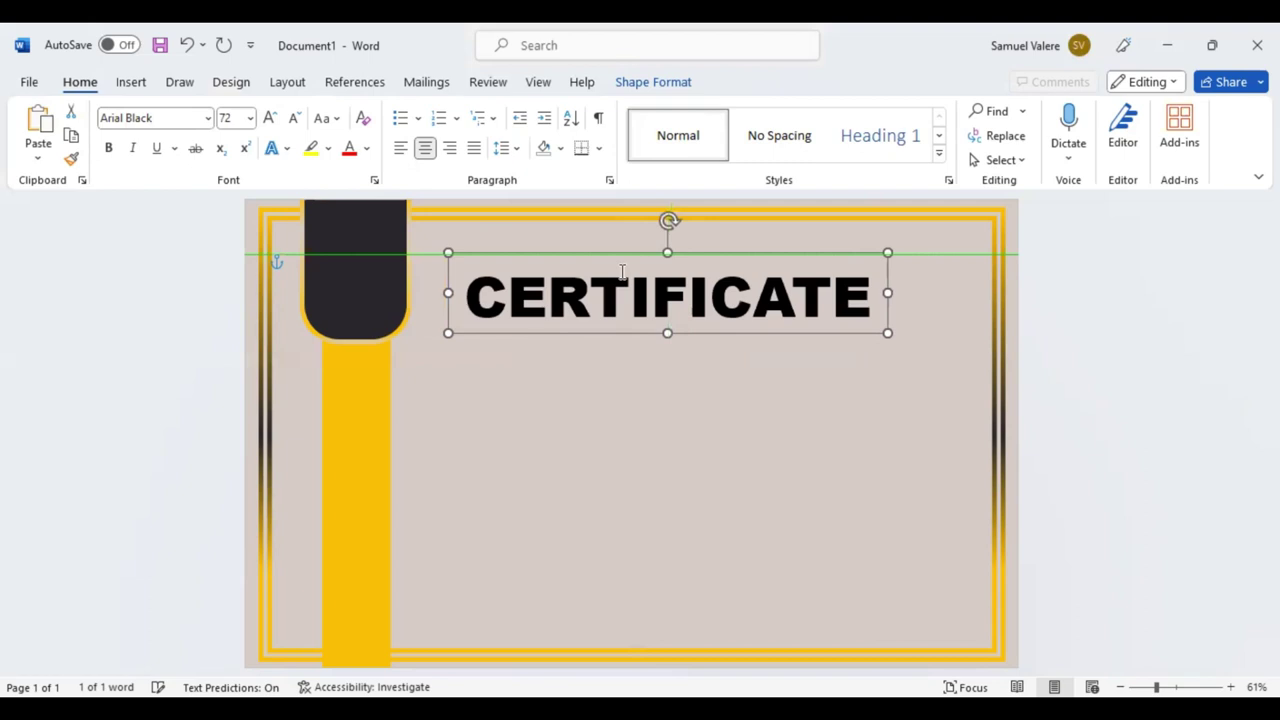
- Expand the heading's character spacing by 3 pt and nudge its box upward
{"action": "left_click", "coordinate": [373, 187]}
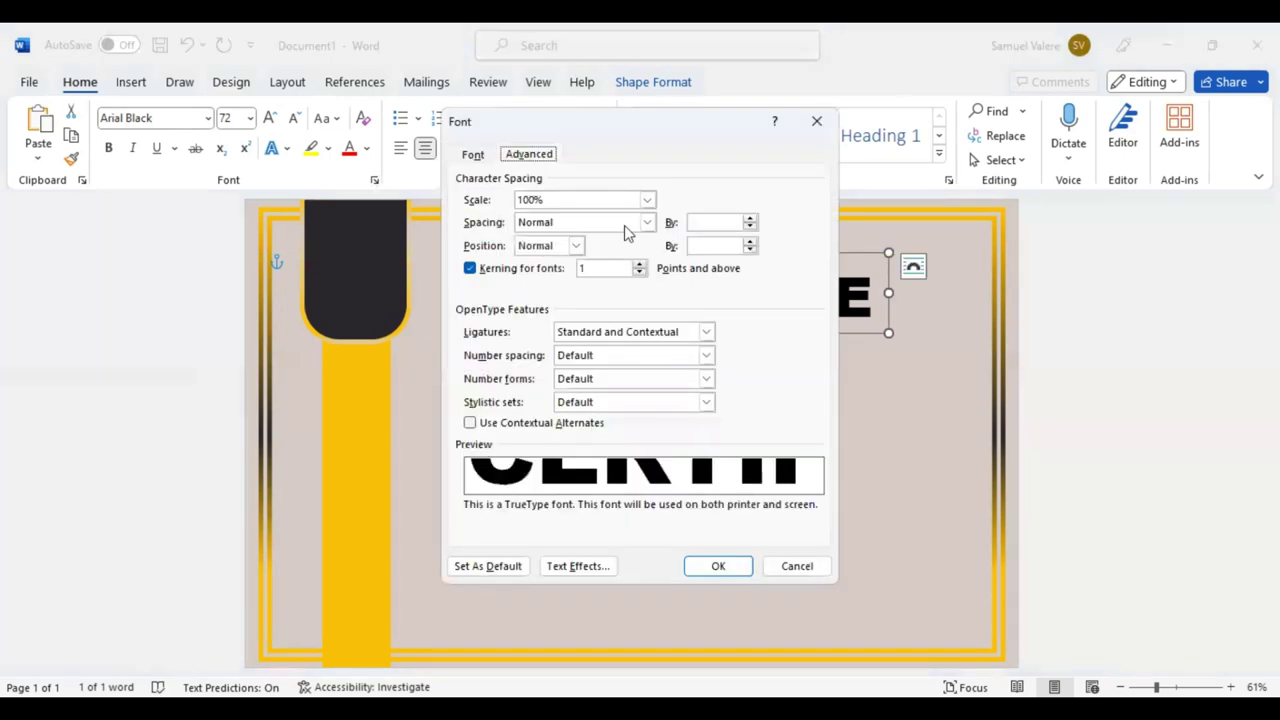
{"action": "left_click", "coordinate": [578, 222]}
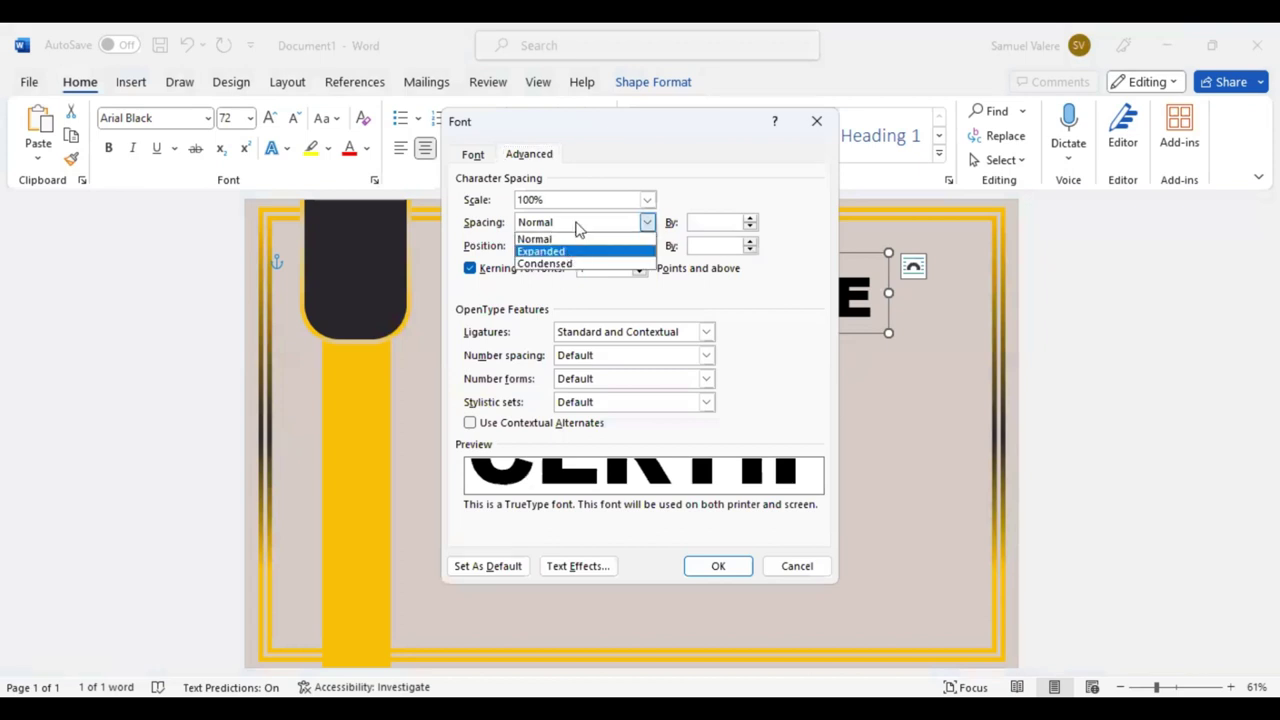
{"action": "left_click", "coordinate": [560, 250]}
{"action": "left_click", "coordinate": [694, 222]}
{"action": "key", "text": "BackSpace"}
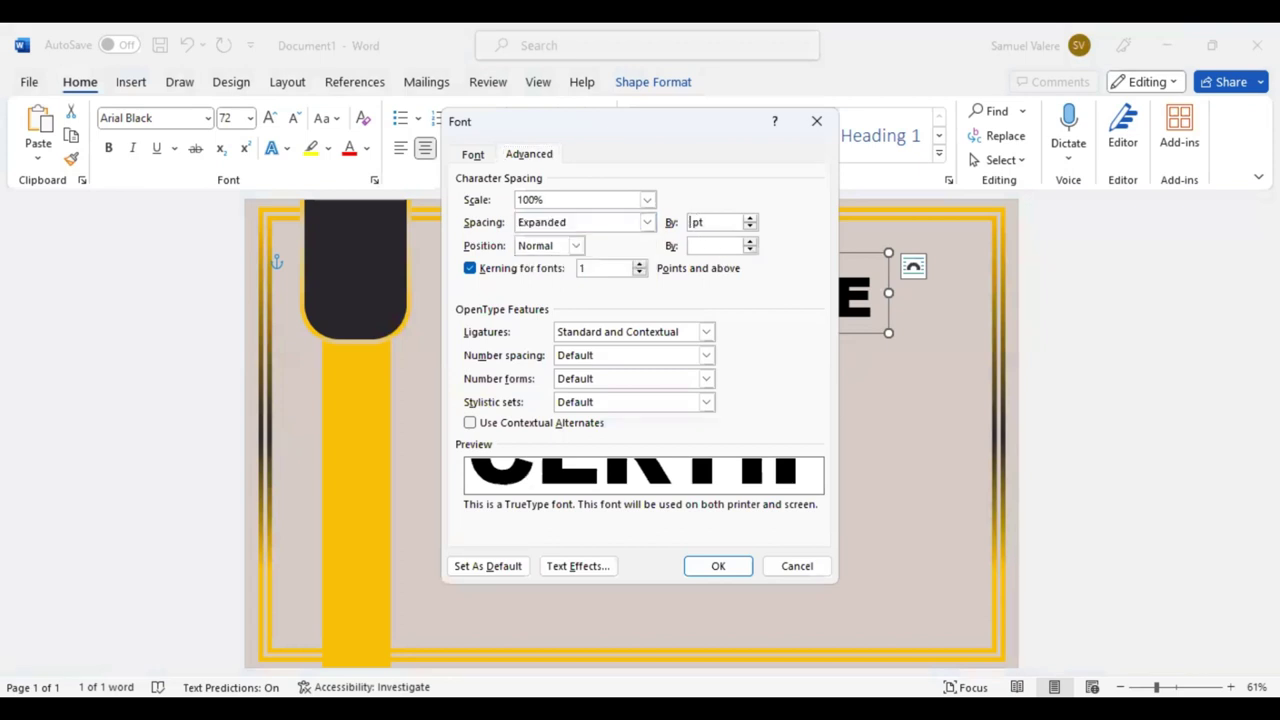
{"action": "type", "text": "3"}
{"action": "key", "text": "Return"}
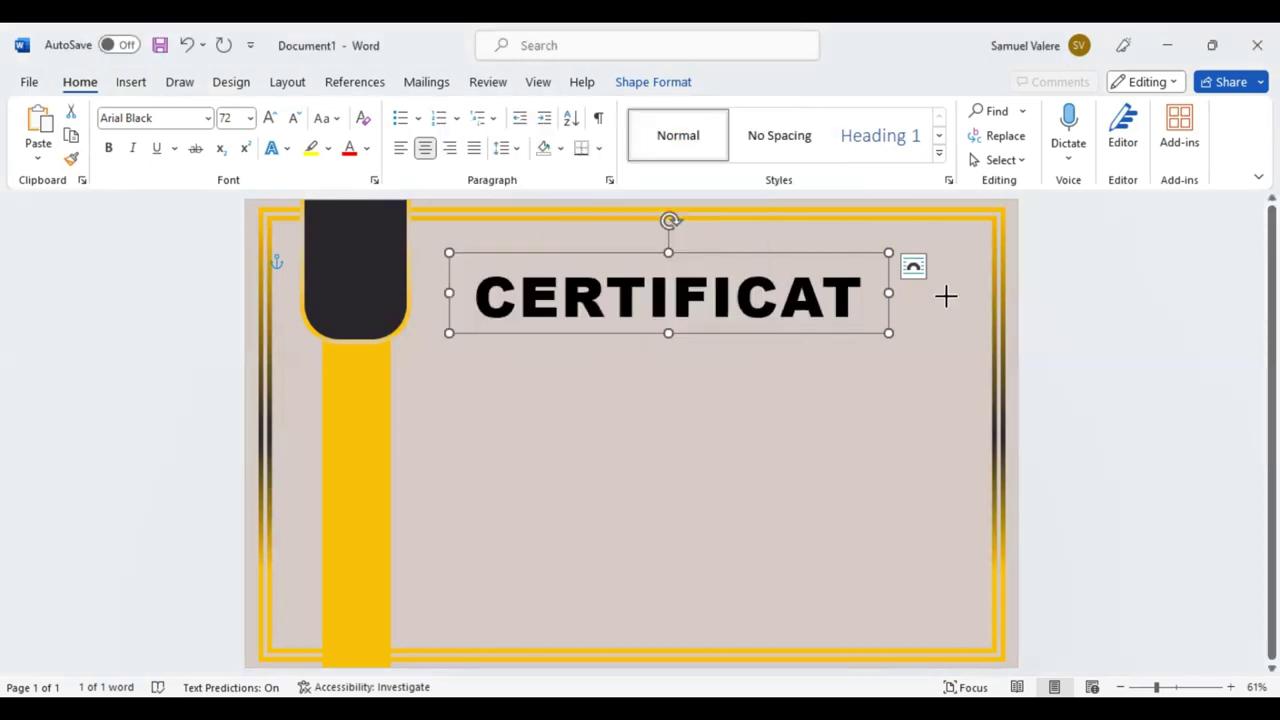
{"action": "left_click", "coordinate": [677, 333]}
{"action": "key", "text": "Up"}
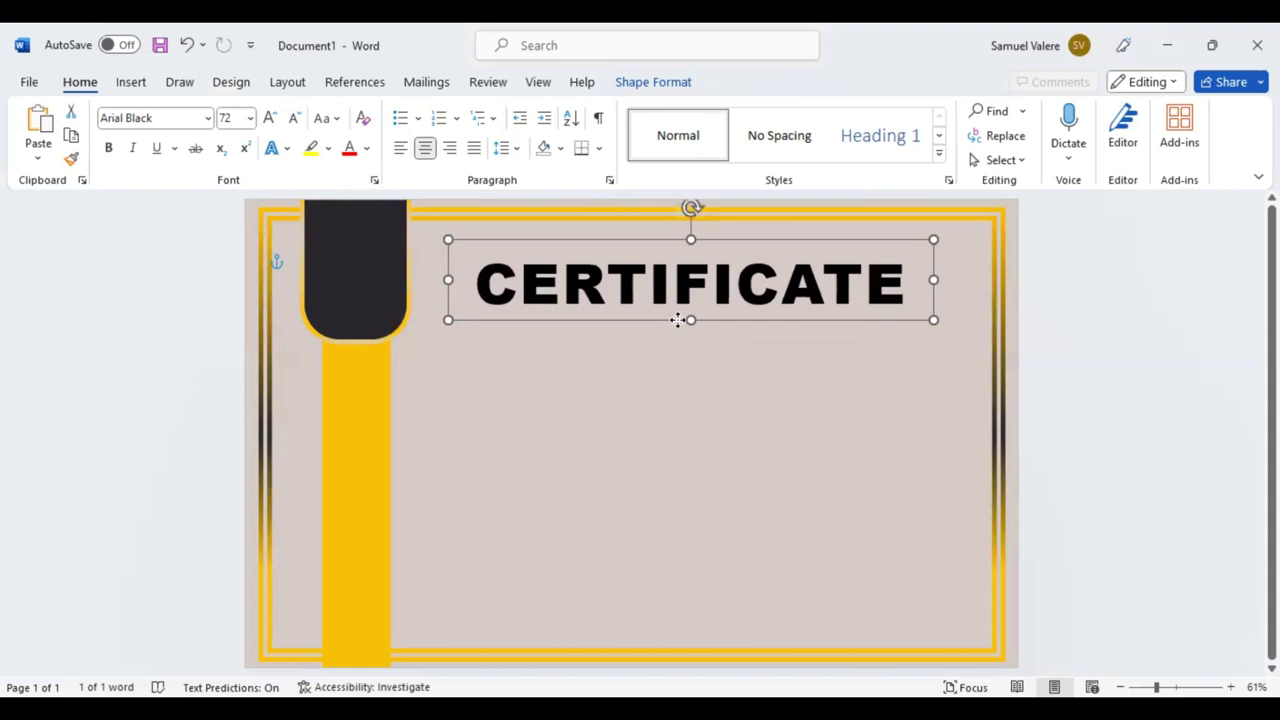
- Reduce the heading to 65 pt and resize its box so the final E shows
{"action": "left_click", "coordinate": [234, 118]}
{"action": "type", "text": "65"}
{"action": "key", "text": "Return"}
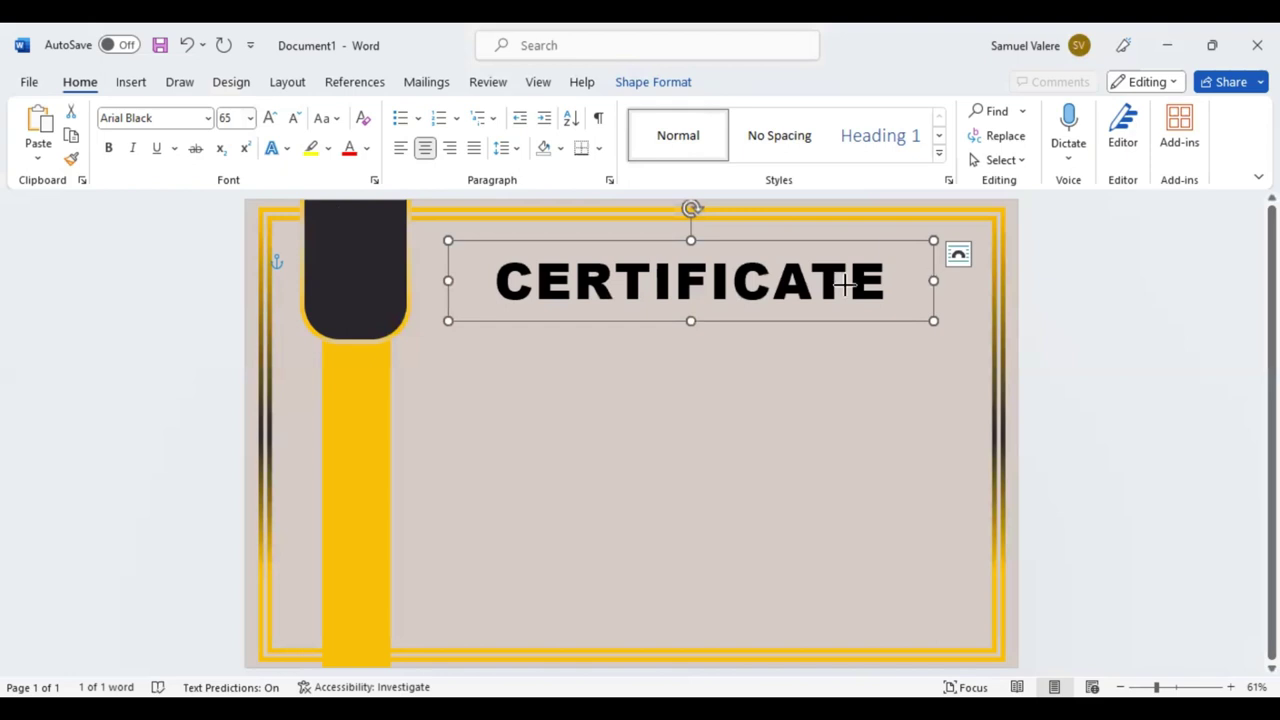
{"action": "left_click_drag", "start_coordinate": [845, 285], "coordinate": [858, 283]}
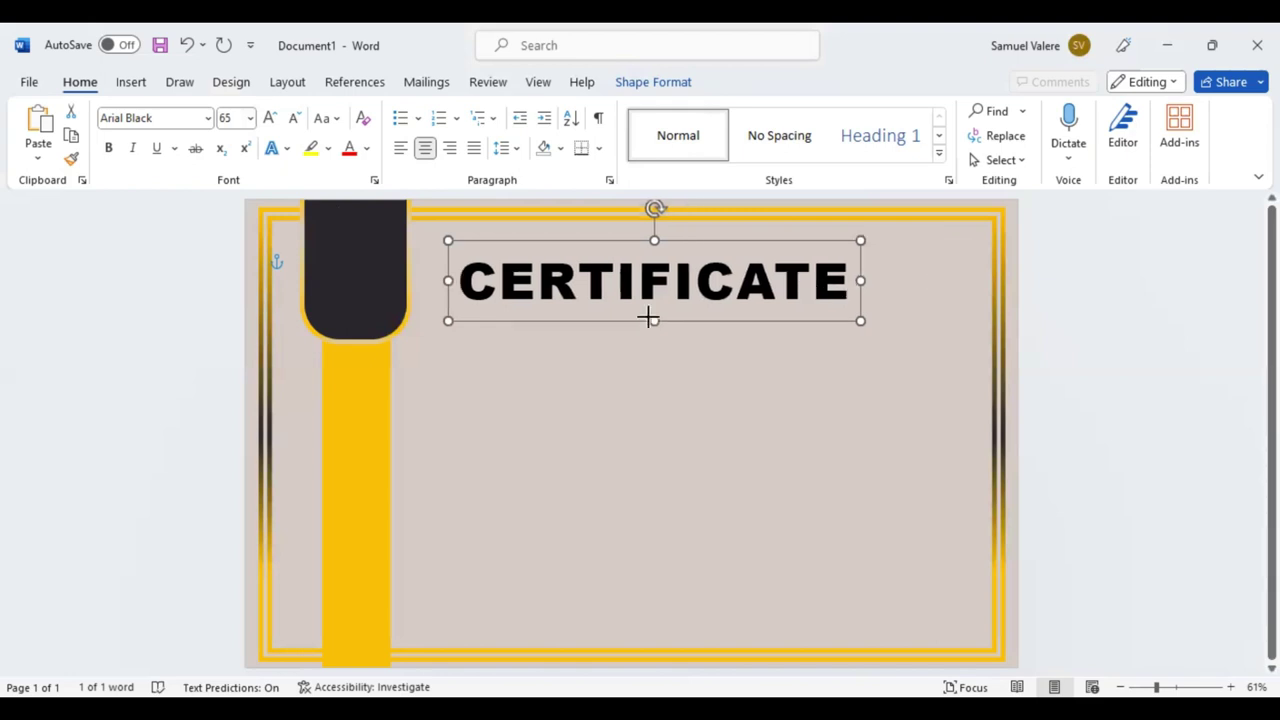
{"action": "left_click", "coordinate": [683, 310]}
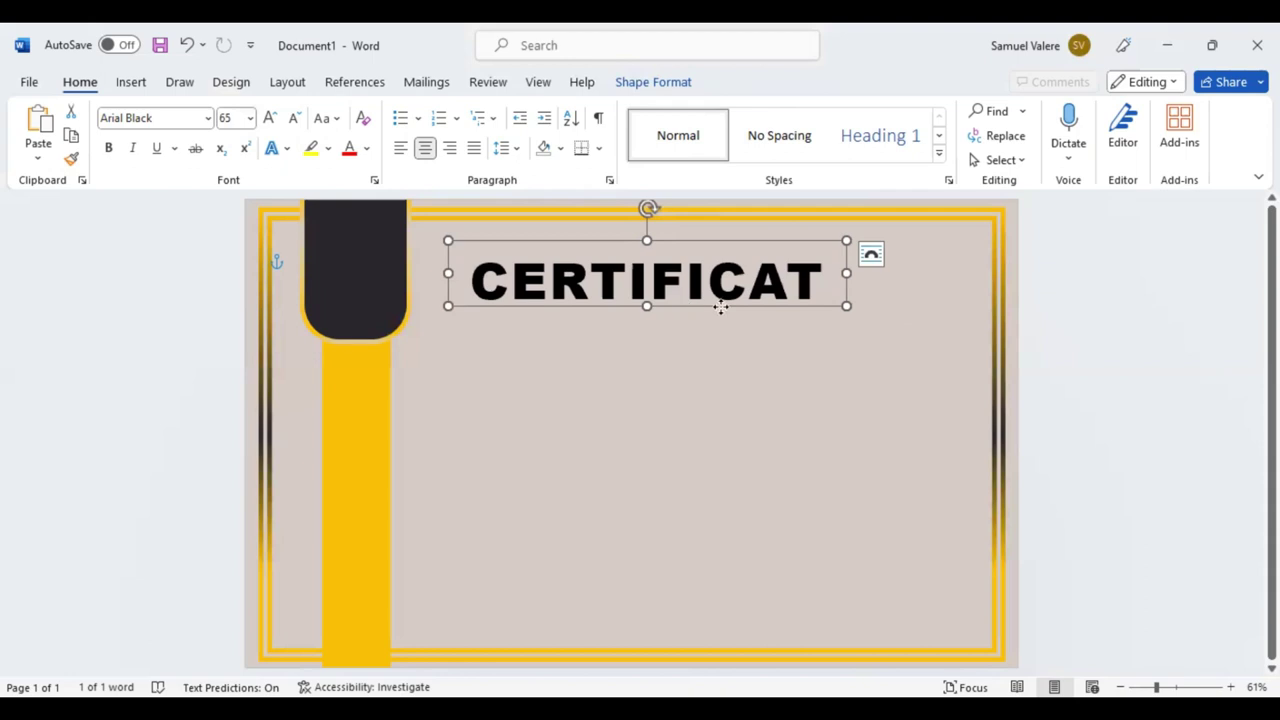
{"action": "left_click_drag", "start_coordinate": [846, 273], "coordinate": [895, 277]}
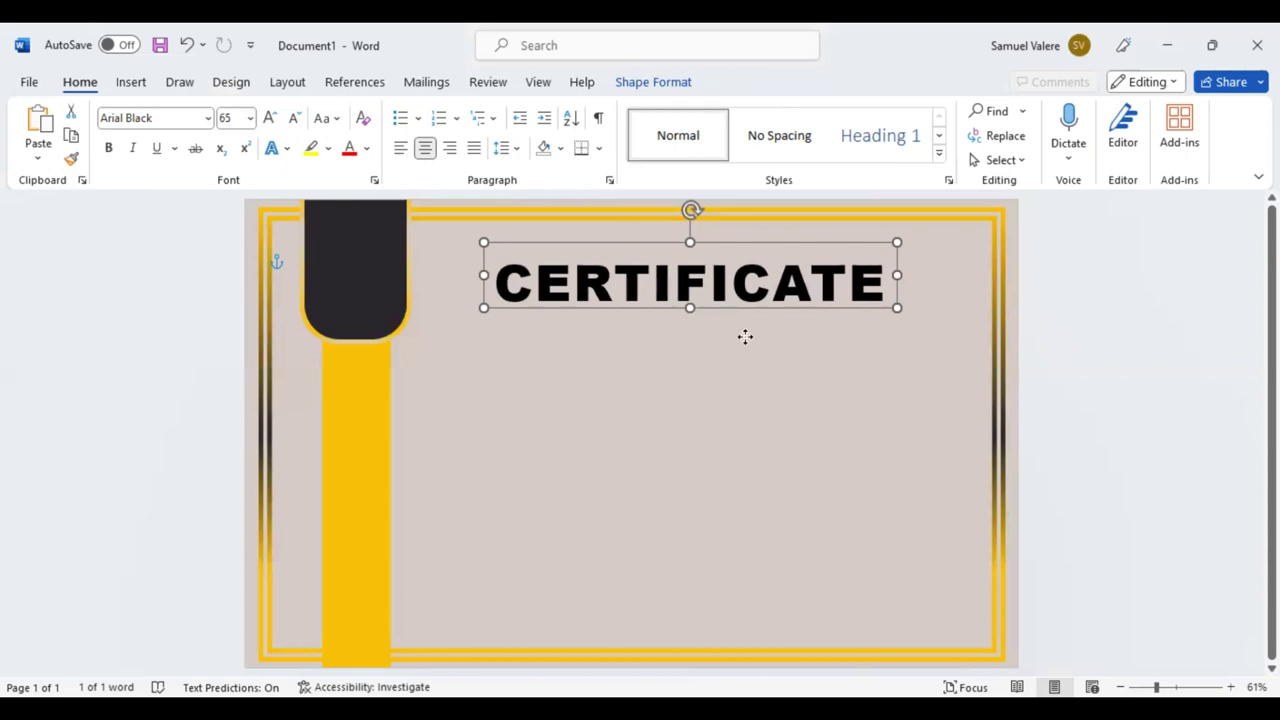
- Duplicate the CERTIFICATE heading and change the copy to 'Of Appreciation' in Arial 26
{"action": "key", "text": "ctrl+d"}
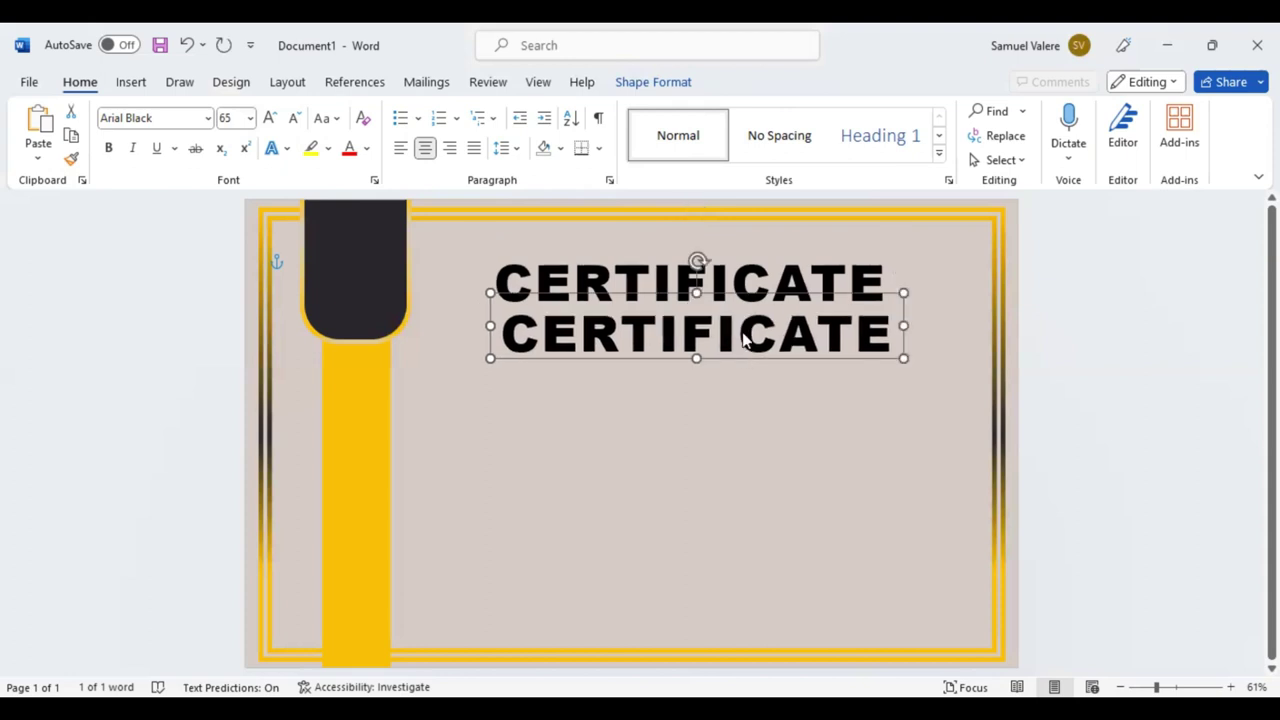
{"action": "double_click", "coordinate": [745, 340]}
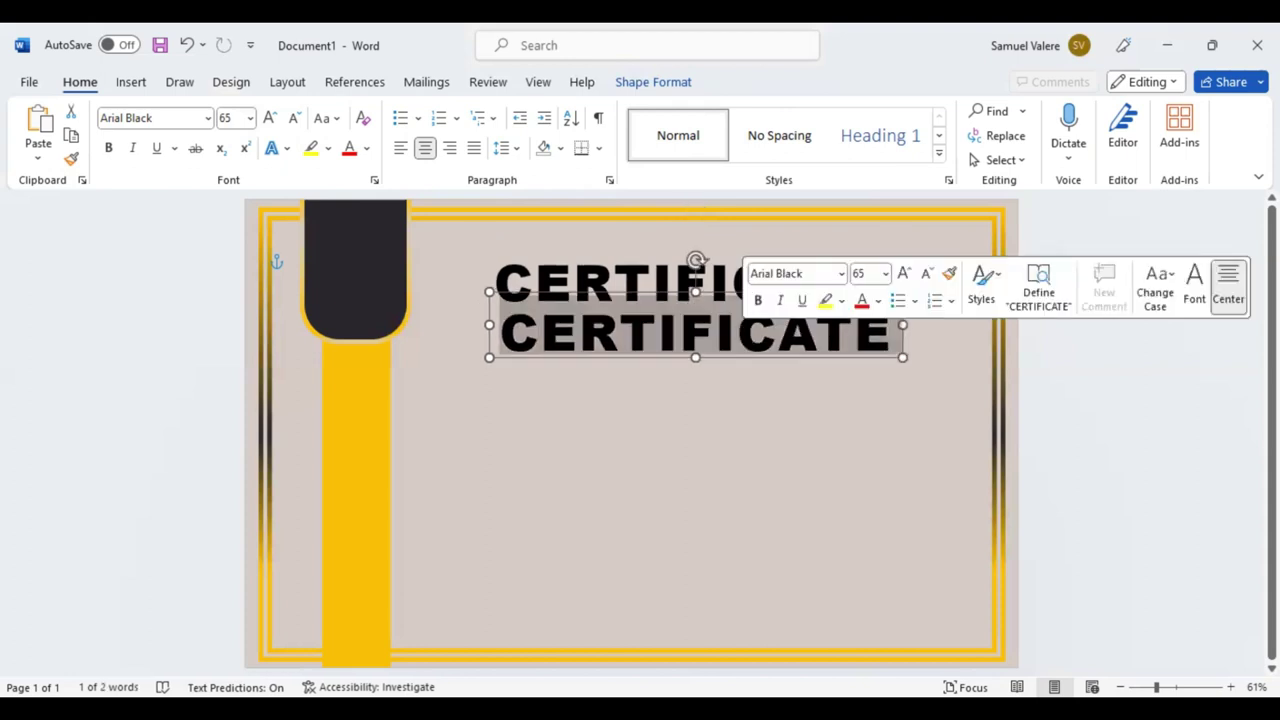
{"action": "type", "text": "Of Appr"}
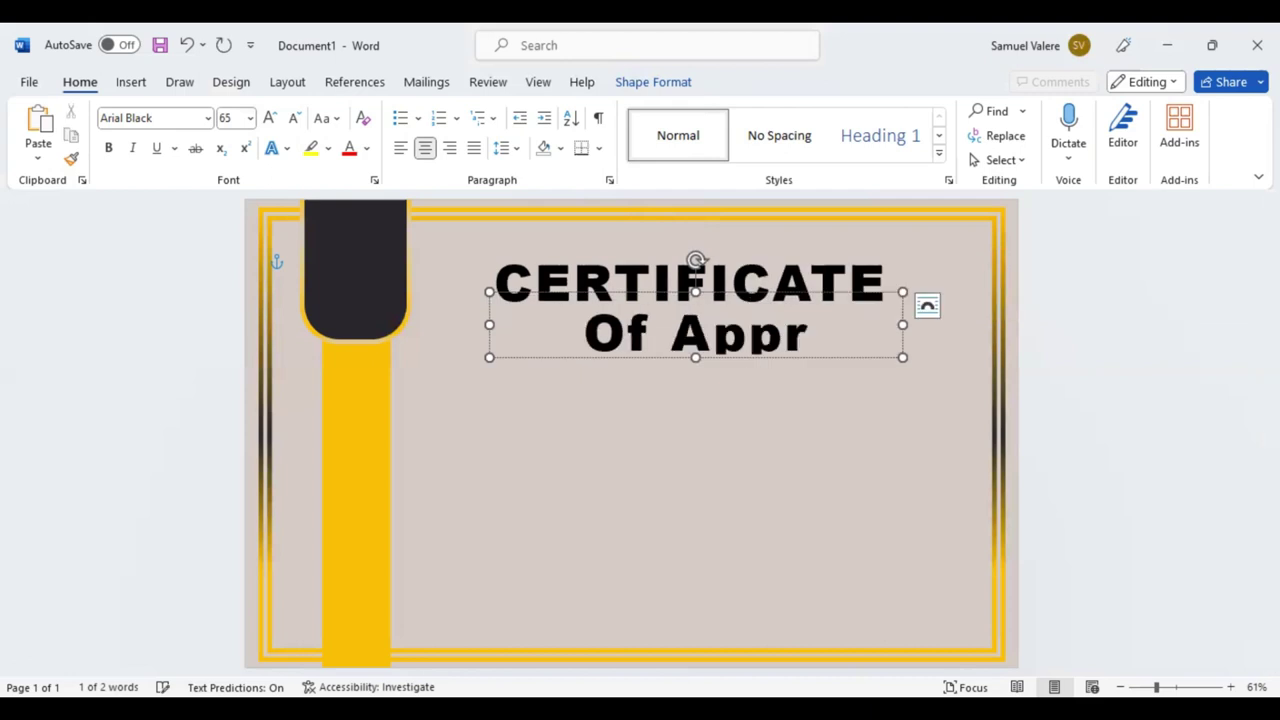
{"action": "type", "text": "eci"}
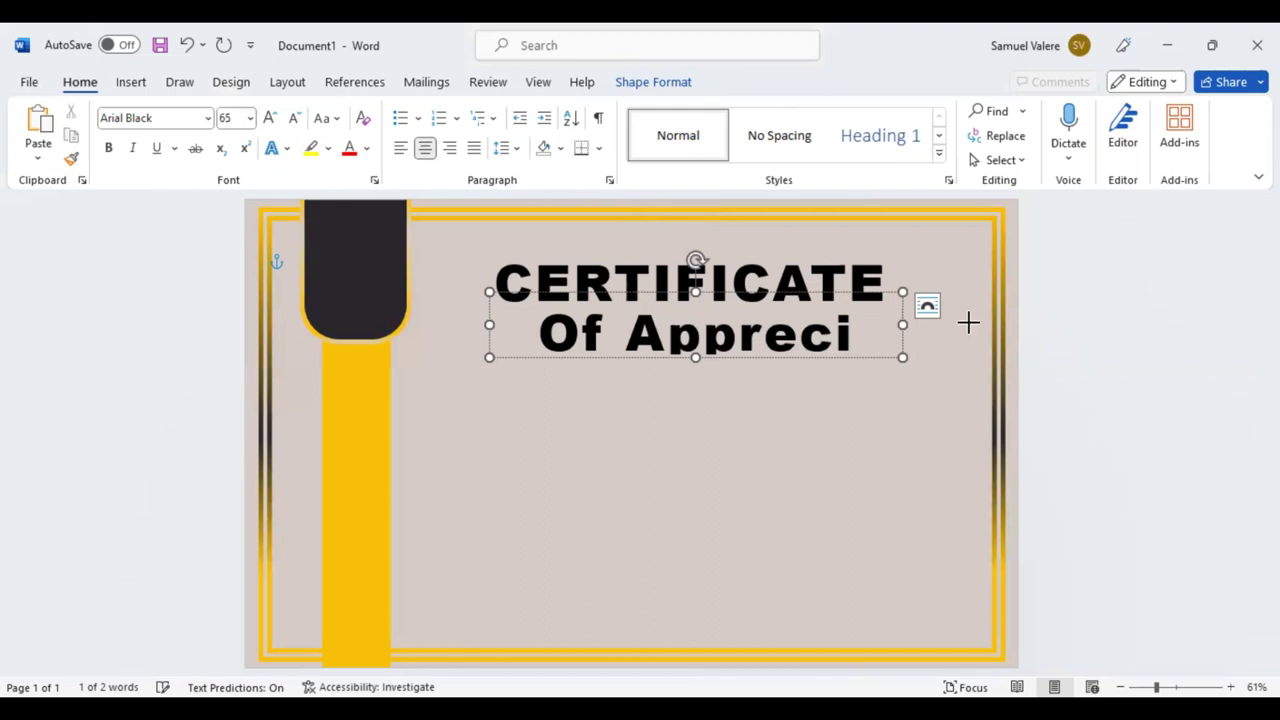
{"action": "type", "text": "ation"}
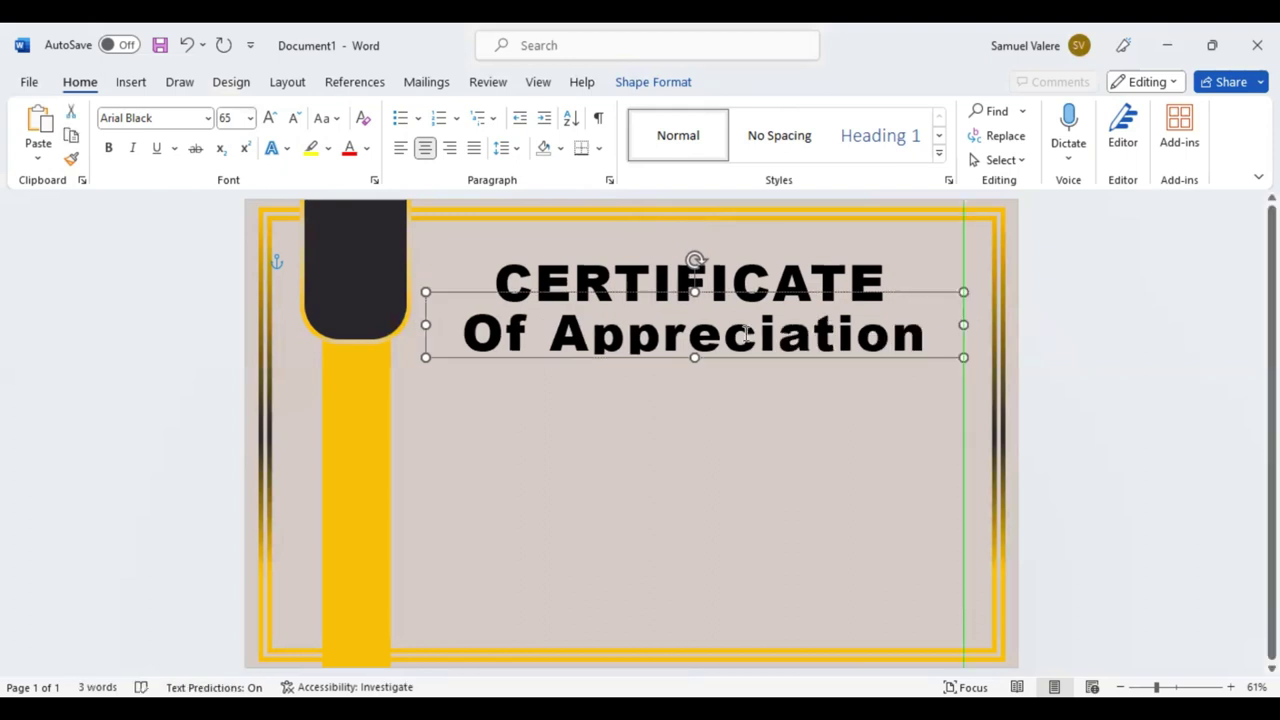
{"action": "left_click", "coordinate": [748, 333]}
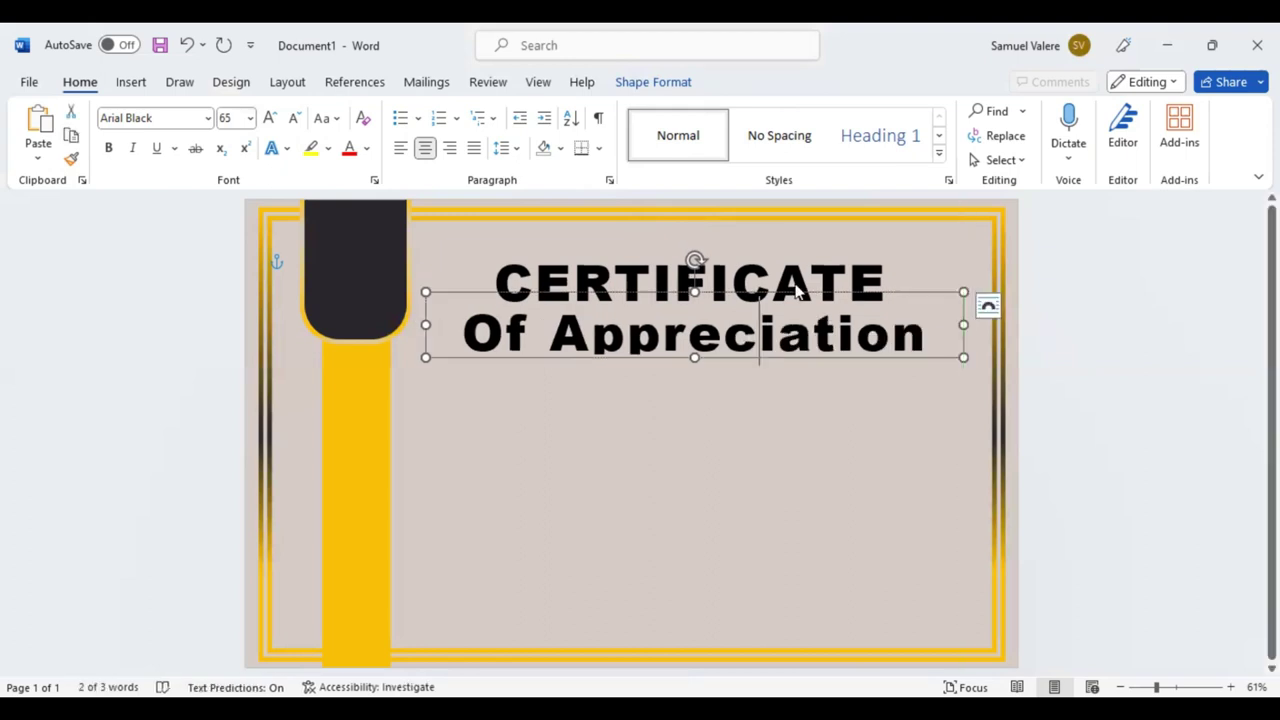
{"action": "key", "text": "ctrl+a"}
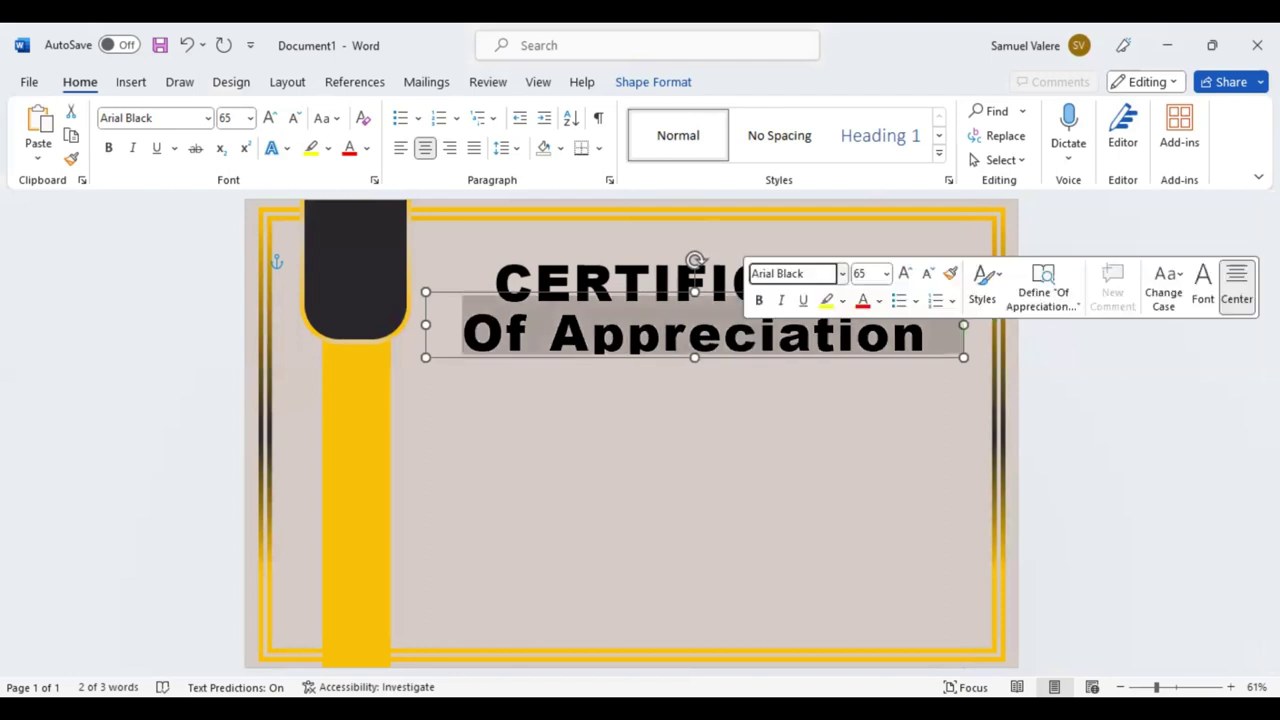
{"action": "key", "text": "BackSpace"}
{"action": "key", "text": "BackSpace"}
{"action": "key", "text": "BackSpace"}
{"action": "key", "text": "Return"}
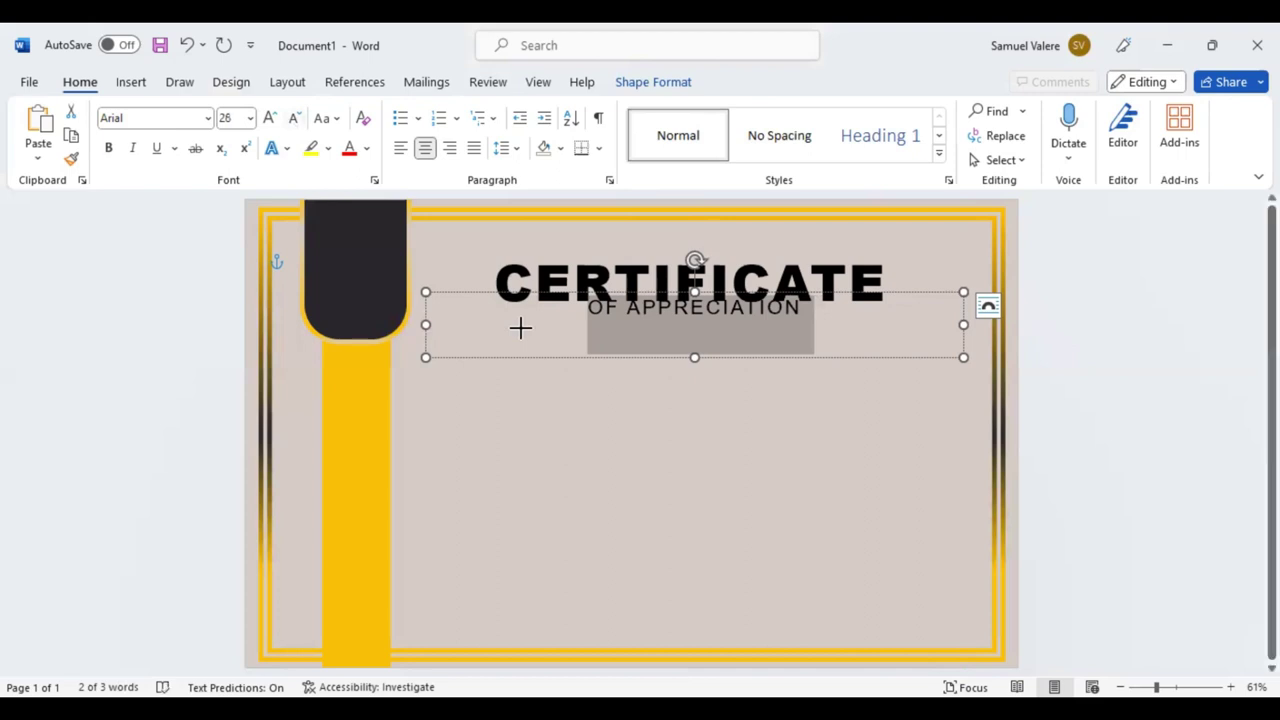
- Resize the subtitle box, centre it under CERTIFICATE, and give the text a dark colour
{"action": "left_click_drag", "start_coordinate": [520, 327], "coordinate": [863, 368]}
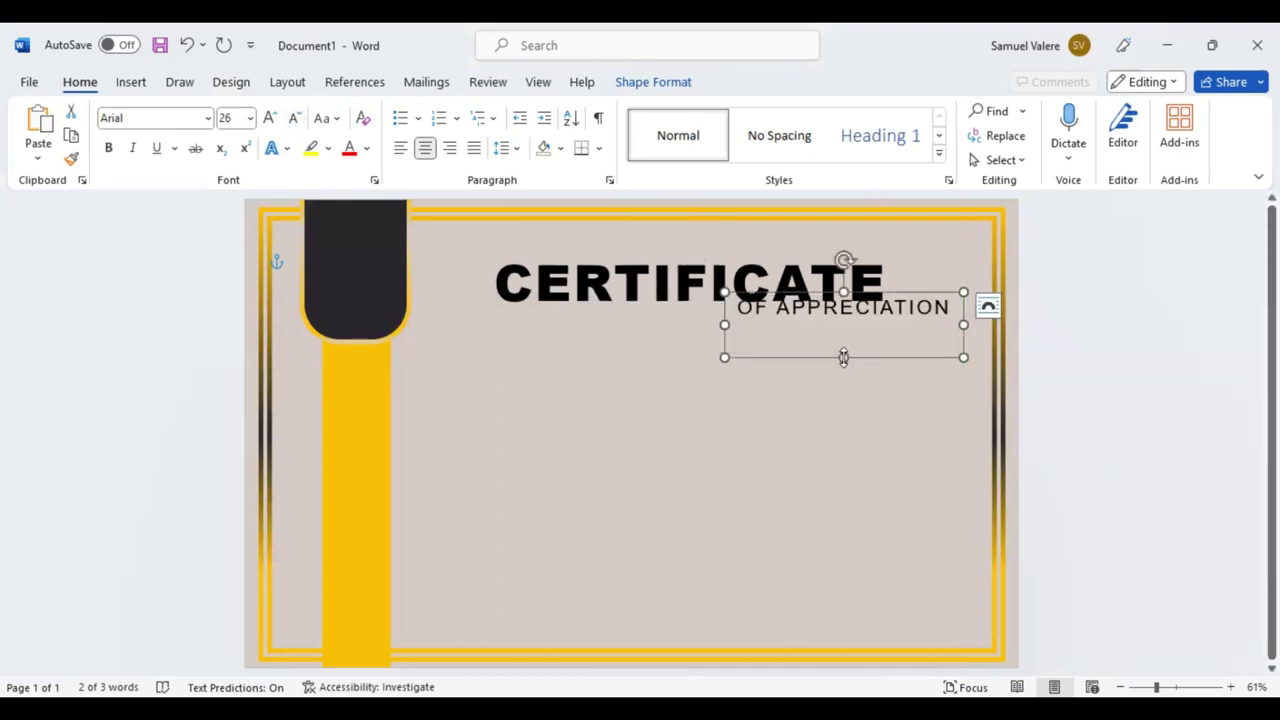
{"action": "left_click_drag", "start_coordinate": [718, 354], "coordinate": [697, 330]}
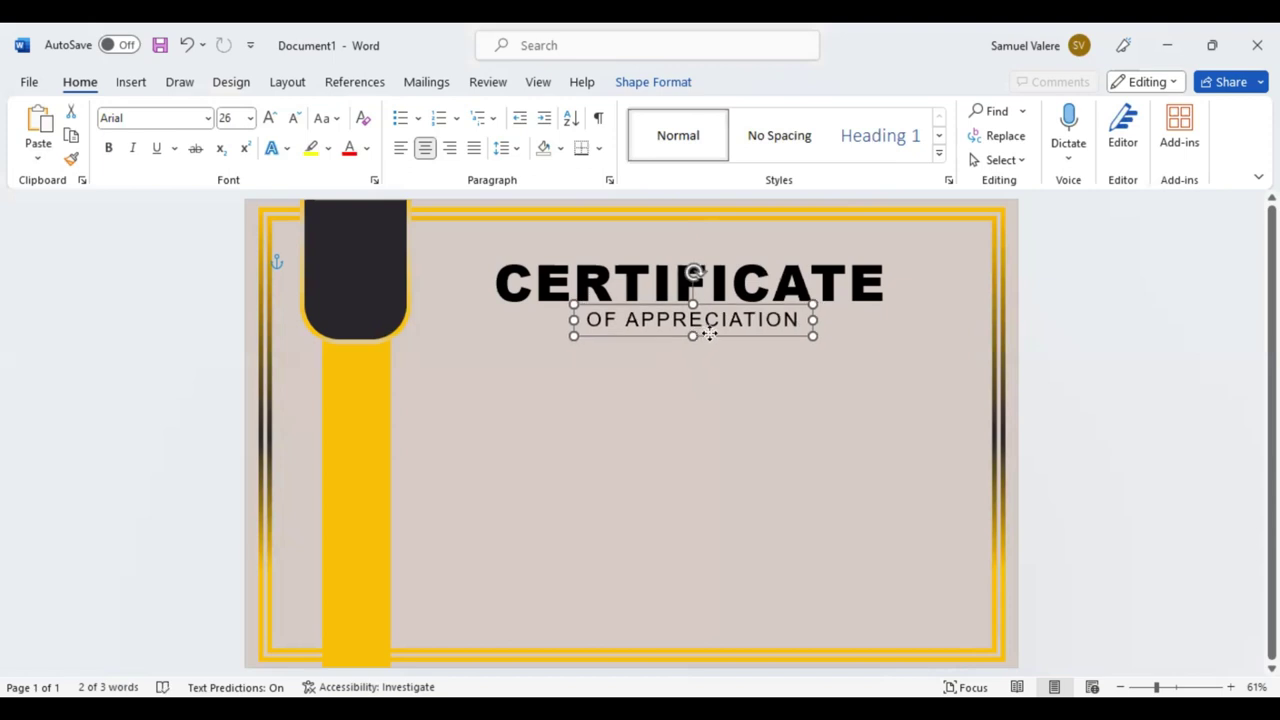
{"action": "left_click_drag", "start_coordinate": [709, 334], "coordinate": [711, 335]}
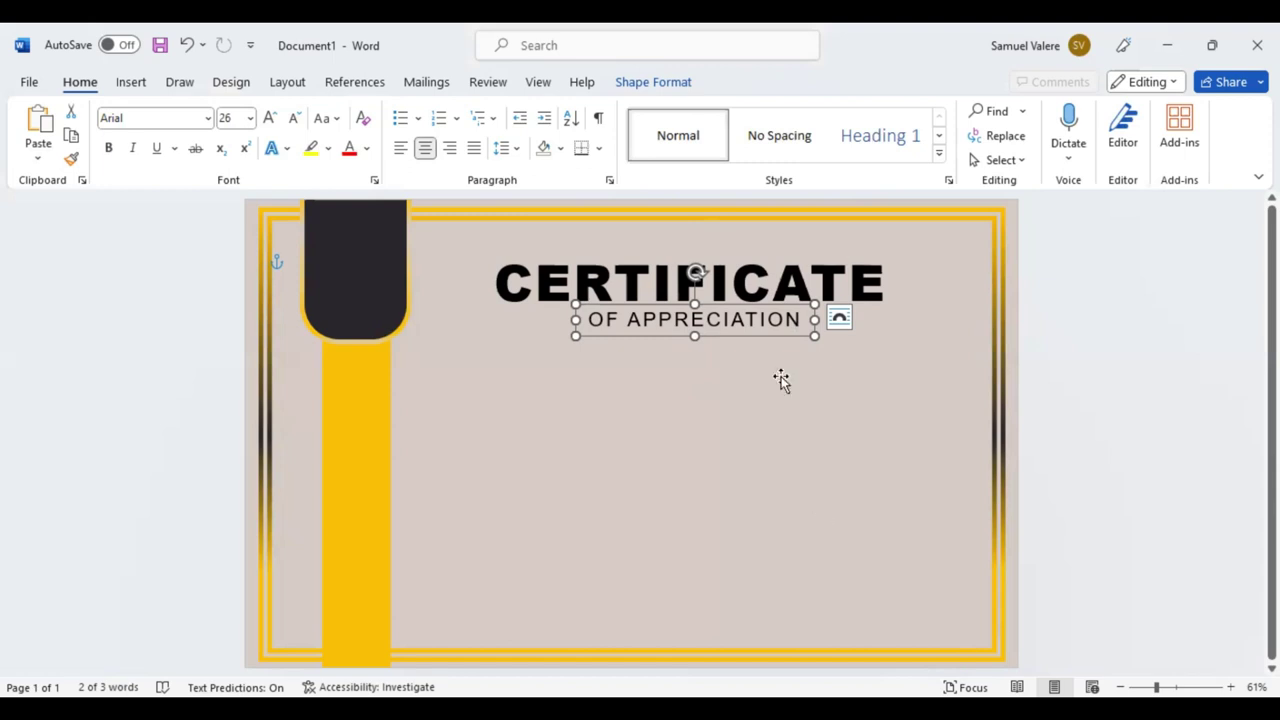
{"action": "key", "text": "ctrl+a"}
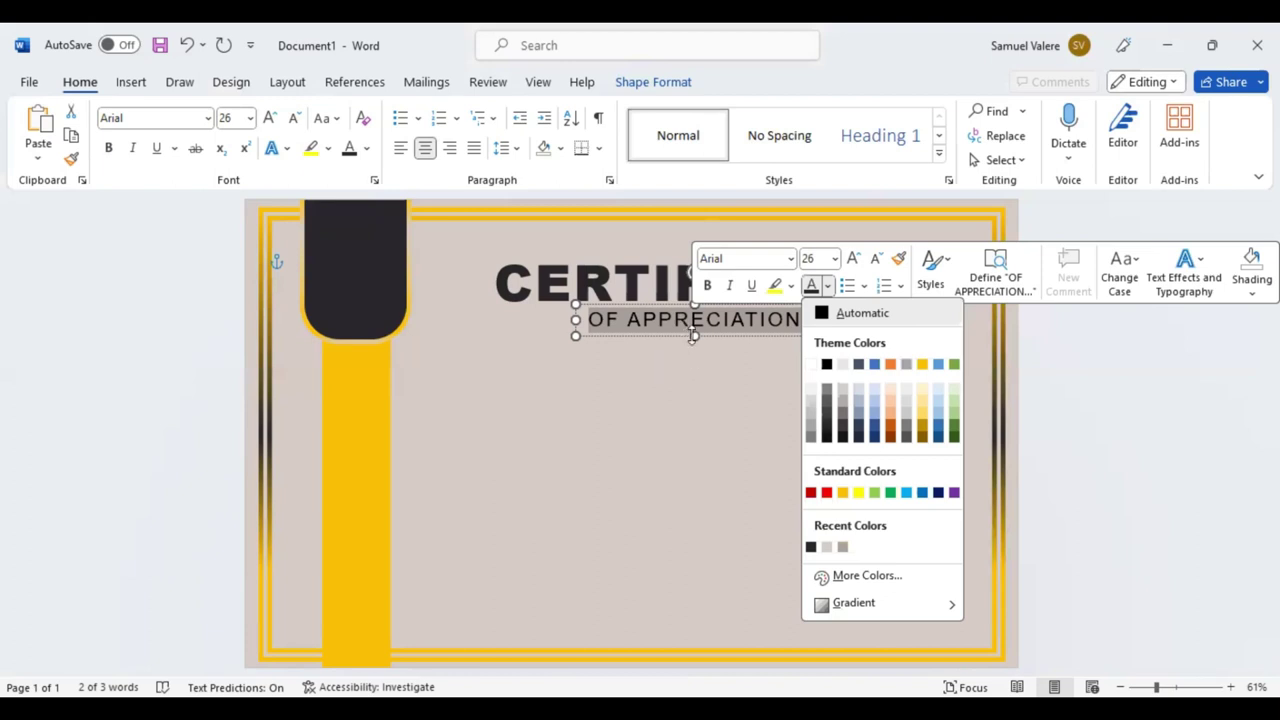
{"action": "left_click", "coordinate": [693, 336]}
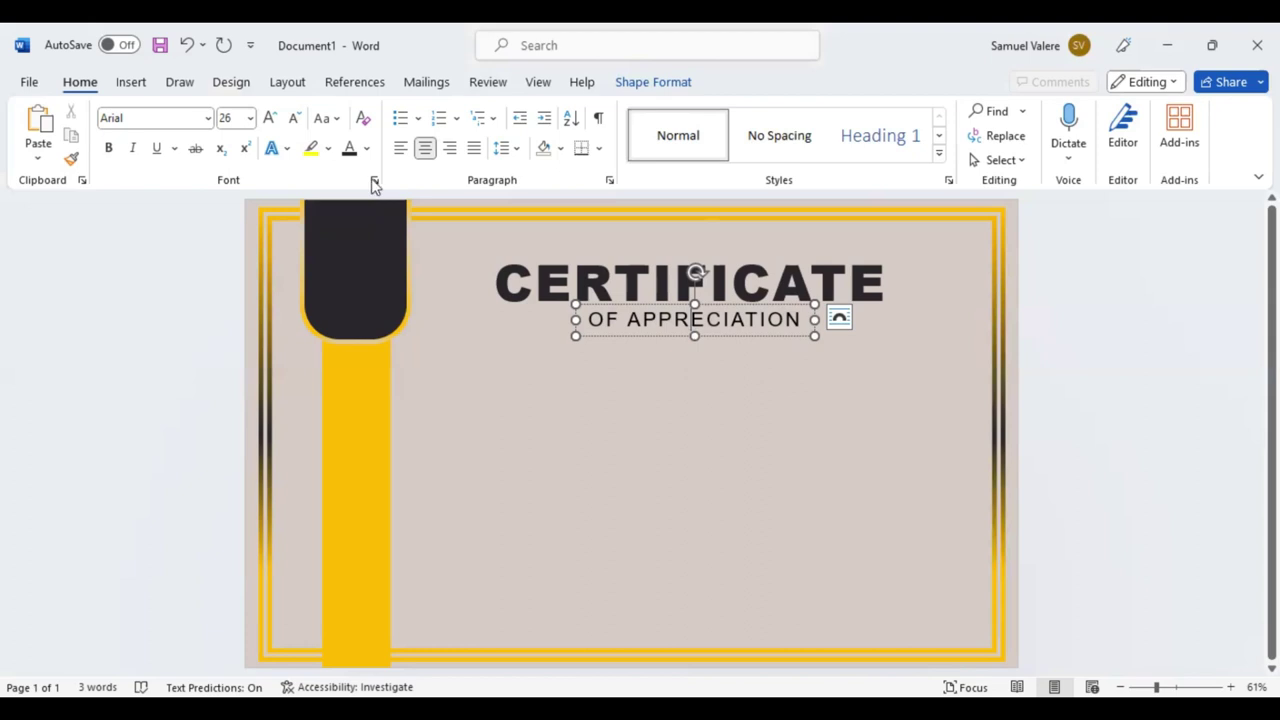
{"action": "left_click", "coordinate": [131, 82]}
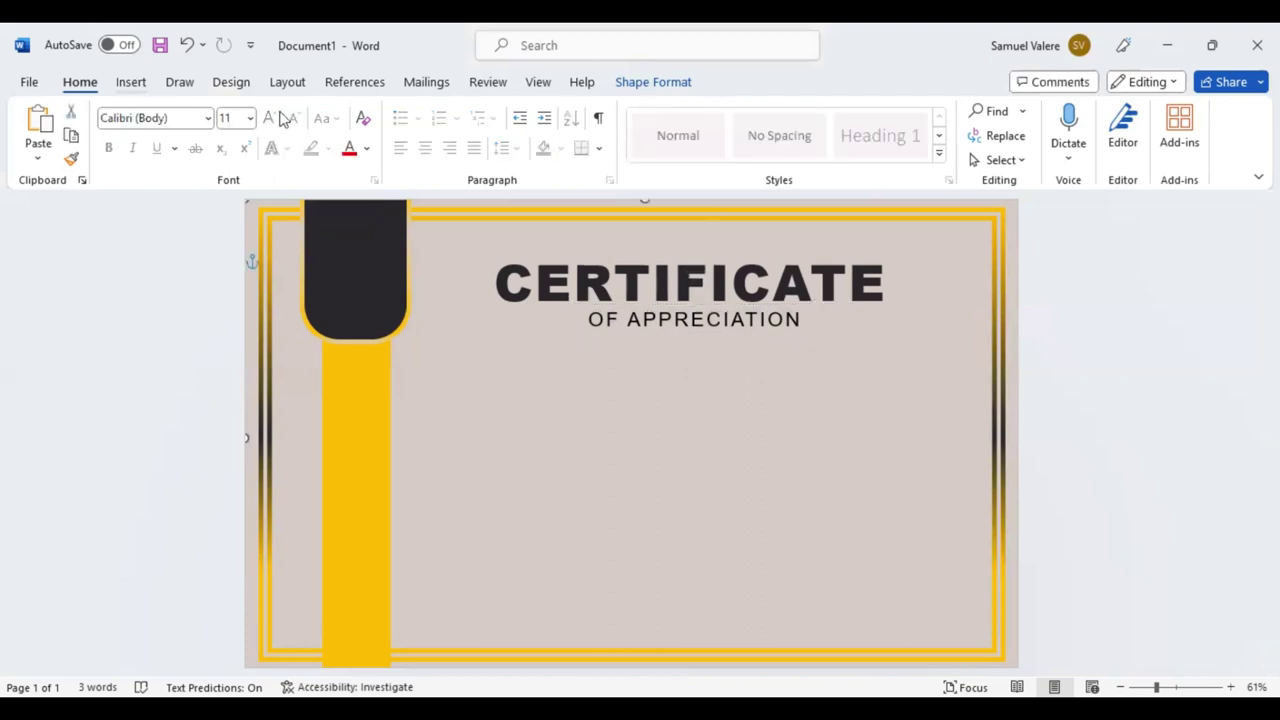
- Draw a text box below the subtitle and type the 'Certificate is Proudly Presented To' line
{"action": "left_click", "coordinate": [279, 116]}
{"action": "left_click", "coordinate": [331, 180]}
{"action": "type", "text": "This"}
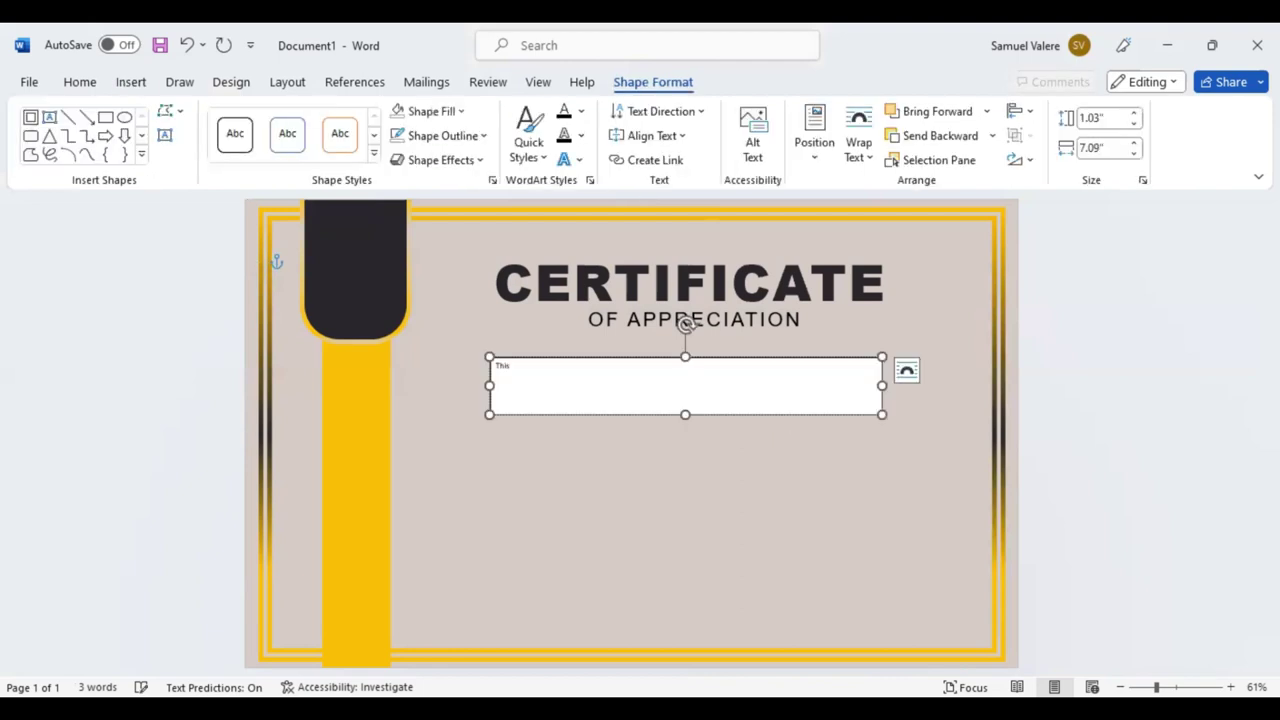
{"action": "type", "text": " Certi"}
{"action": "type", "text": "f"}
{"action": "type", "text": "icate"}
{"action": "type", "text": " is"}
{"action": "type", "text": " Proudly"}
{"action": "type", "text": " Prese"}
{"action": "type", "text": "sented"}
{"action": "type", "text": " To"}
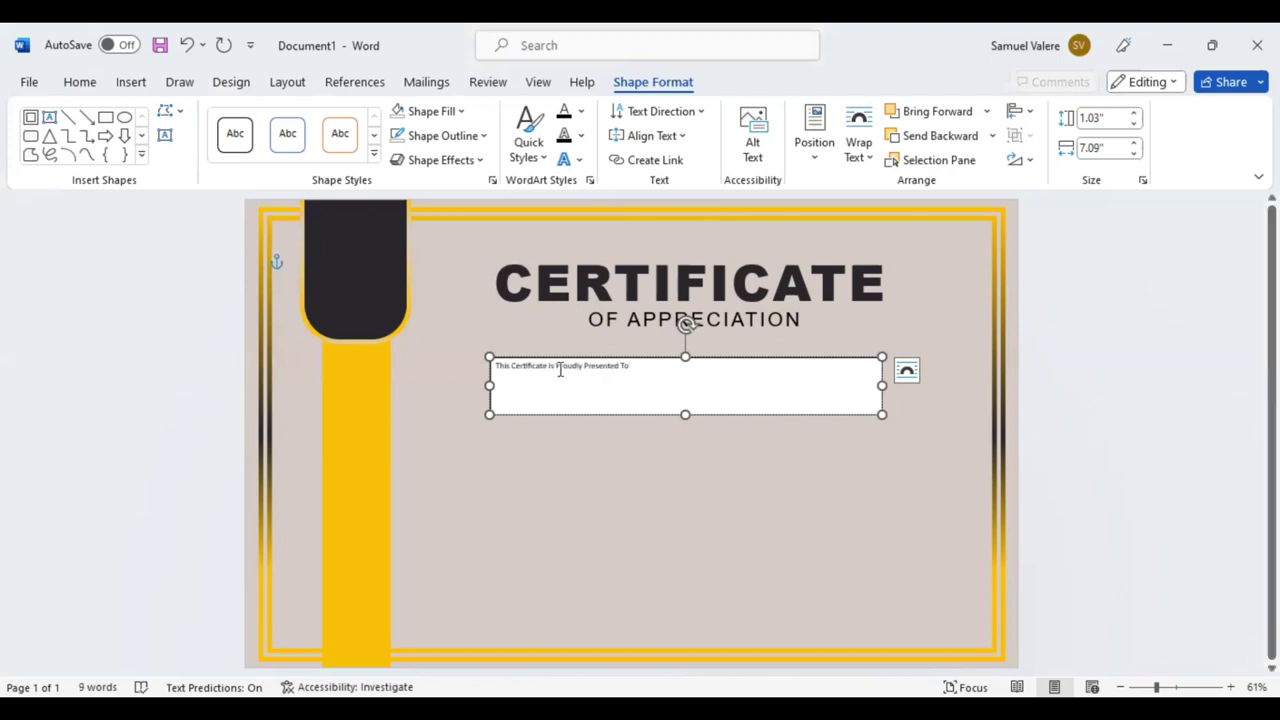
- Centre the presentation line and set it in Arial at 12 pt
{"action": "left_click", "coordinate": [558, 366]}
{"action": "key", "text": "ctrl+a"}
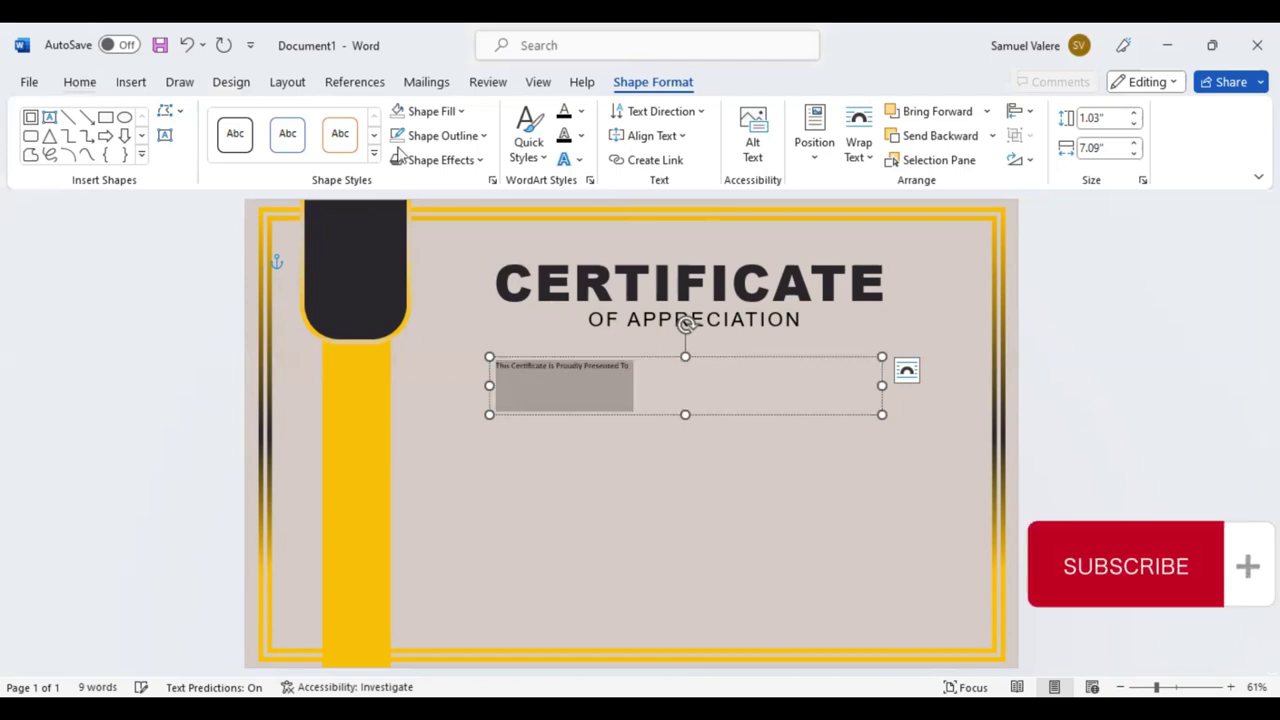
{"action": "left_click", "coordinate": [79, 84]}
{"action": "left_click", "coordinate": [425, 148]}
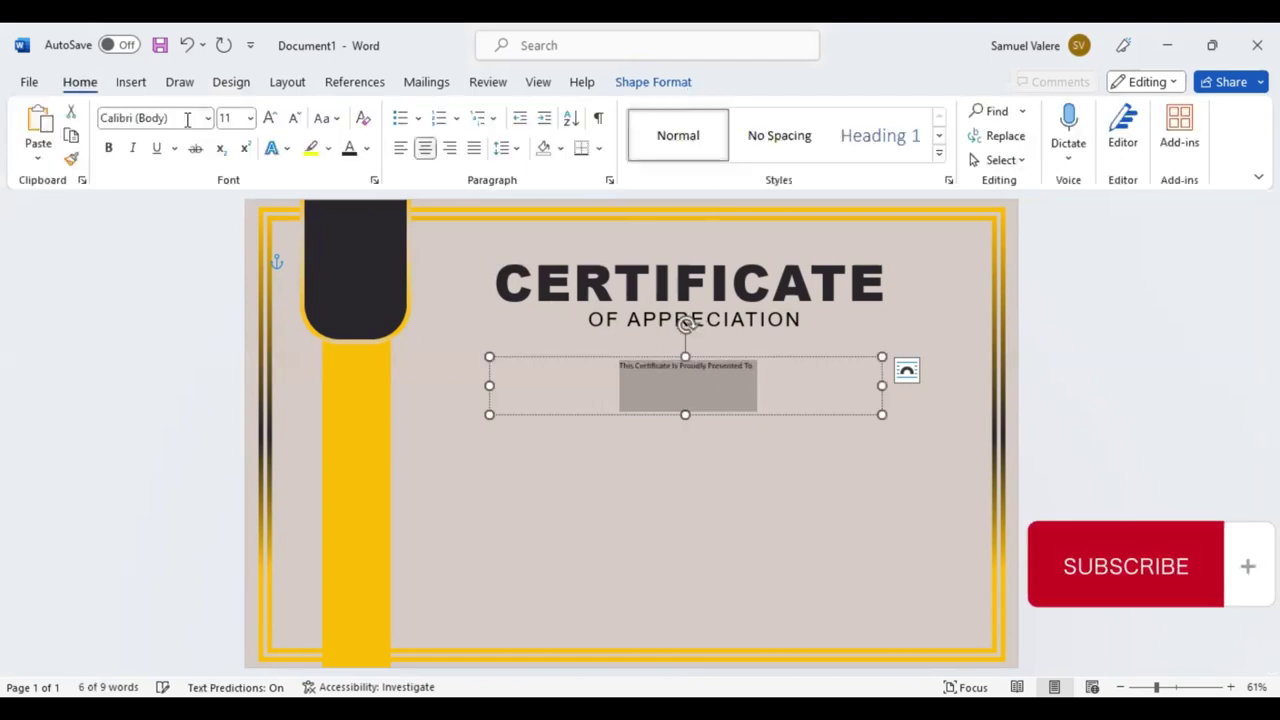
{"action": "left_click", "coordinate": [186, 119]}
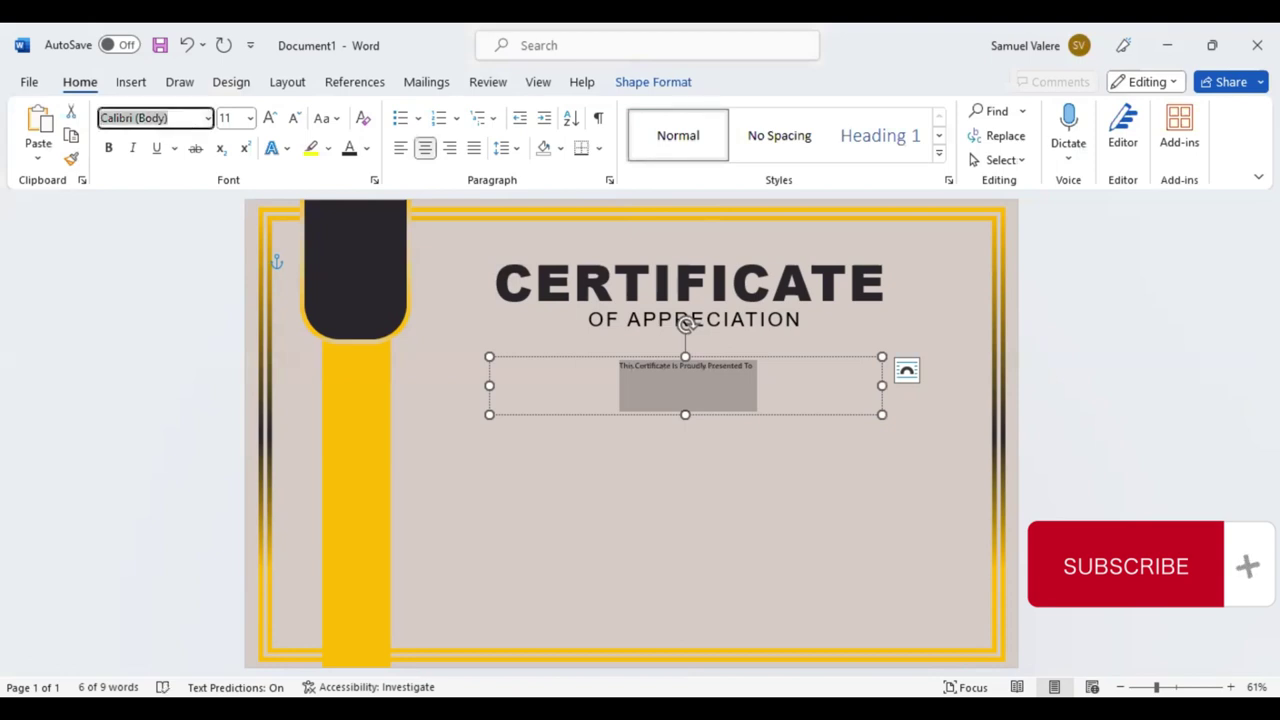
{"action": "type", "text": "Arial"}
{"action": "key", "text": "Return"}
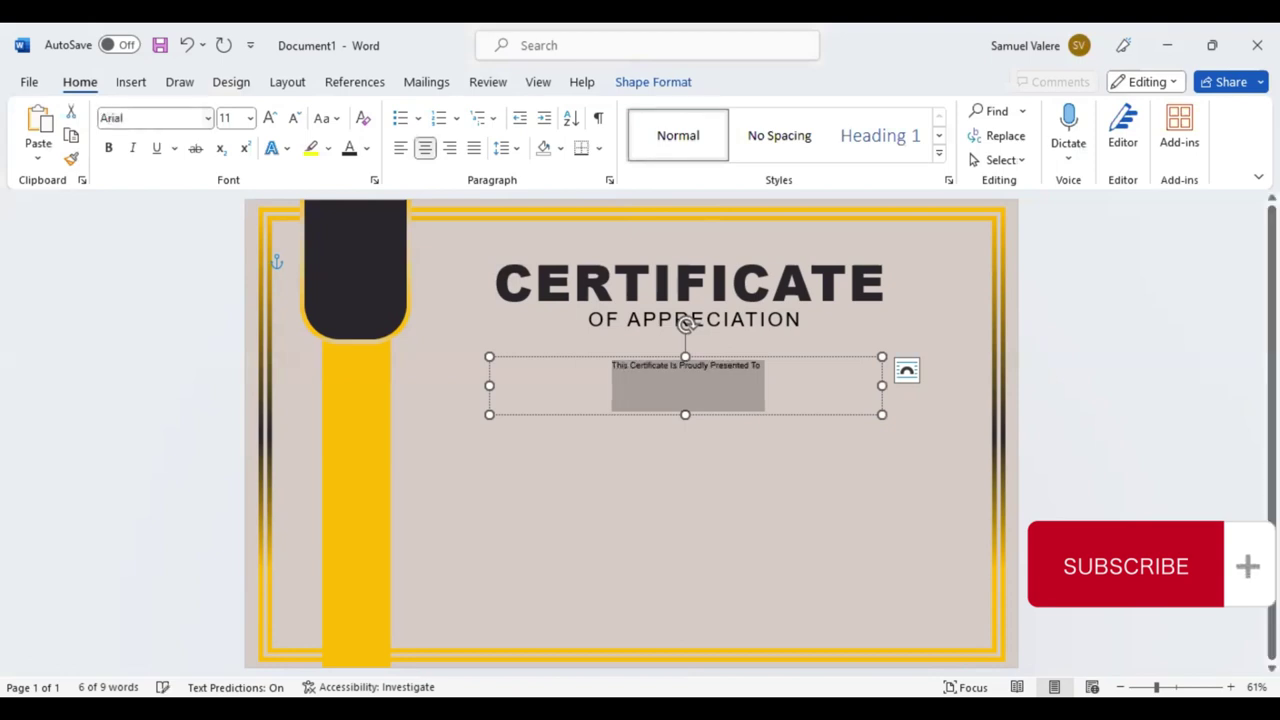
{"action": "left_click", "coordinate": [270, 118]}
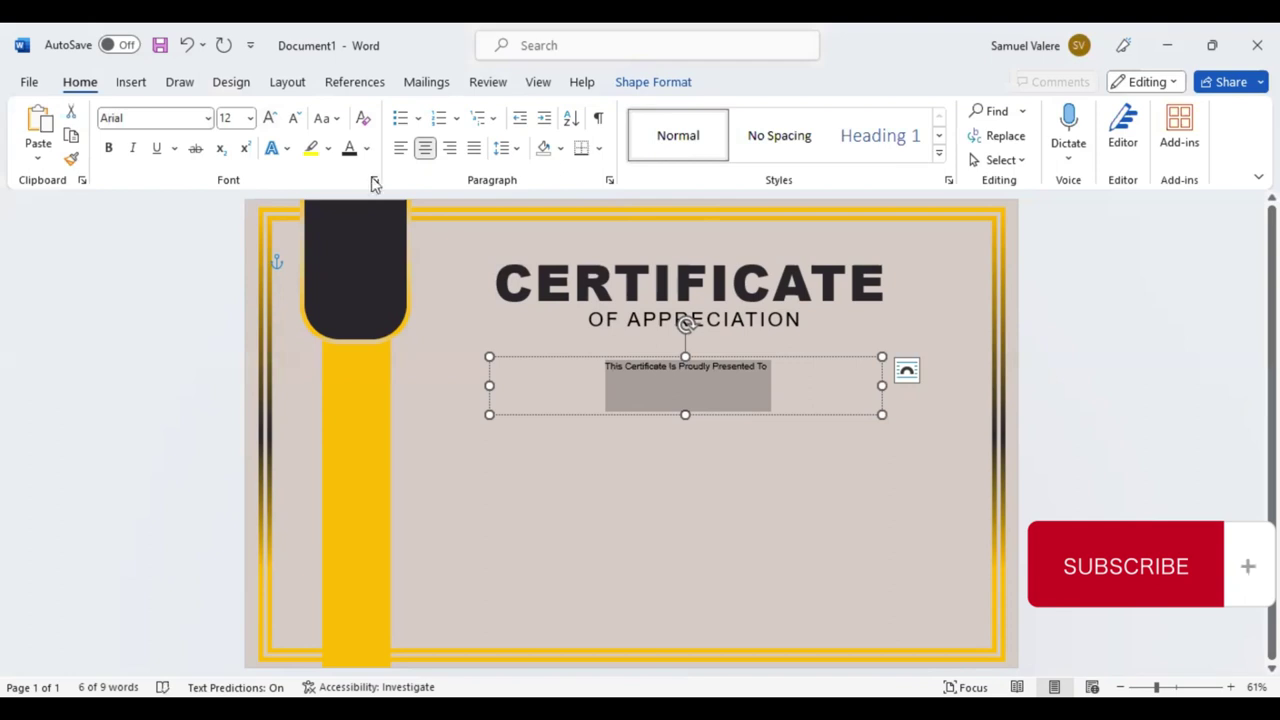
{"action": "left_click", "coordinate": [374, 180]}
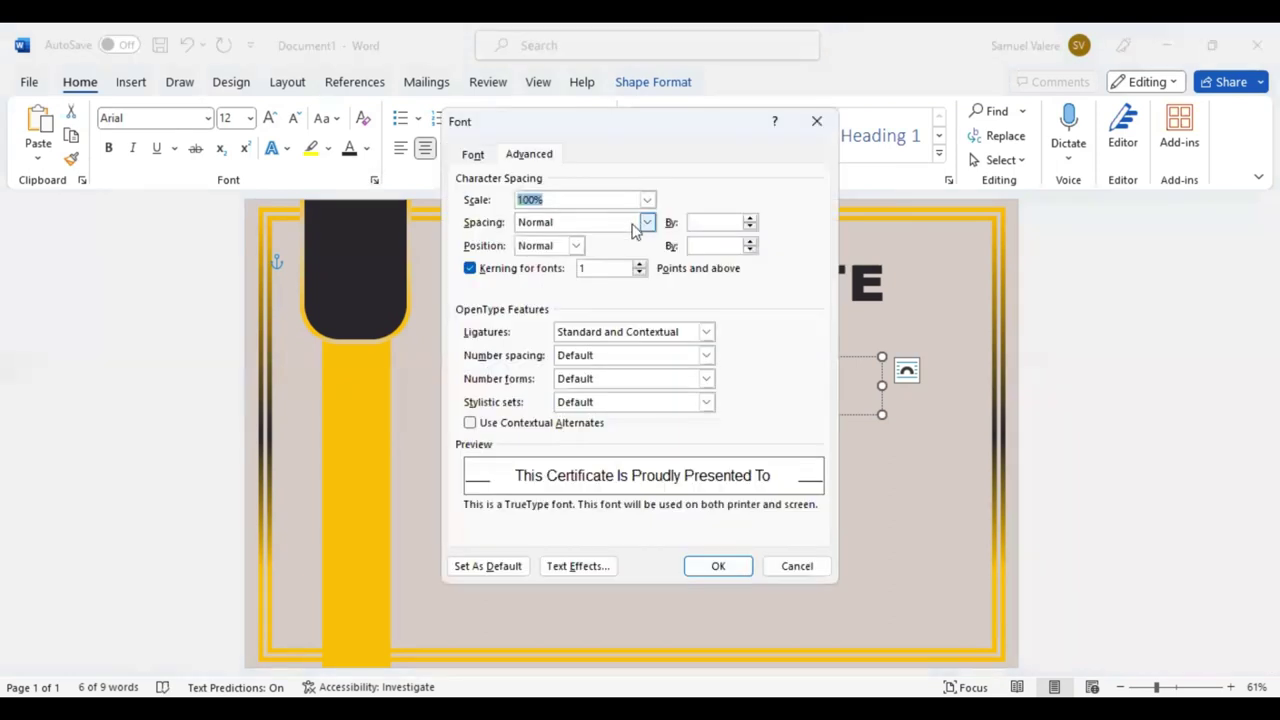
- Expand the presentation line's character spacing by 6 pt
{"action": "left_click", "coordinate": [646, 223]}
{"action": "left_click", "coordinate": [572, 250]}
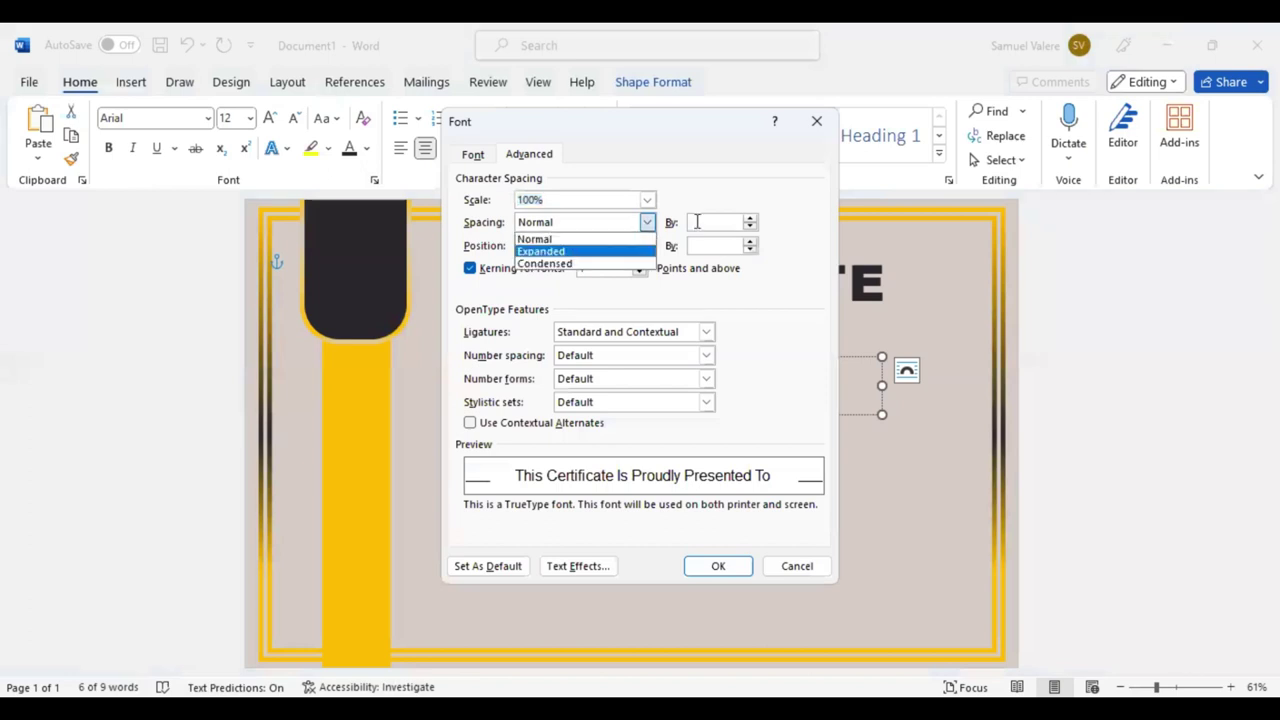
{"action": "left_click", "coordinate": [693, 224]}
{"action": "key", "text": "BackSpace"}
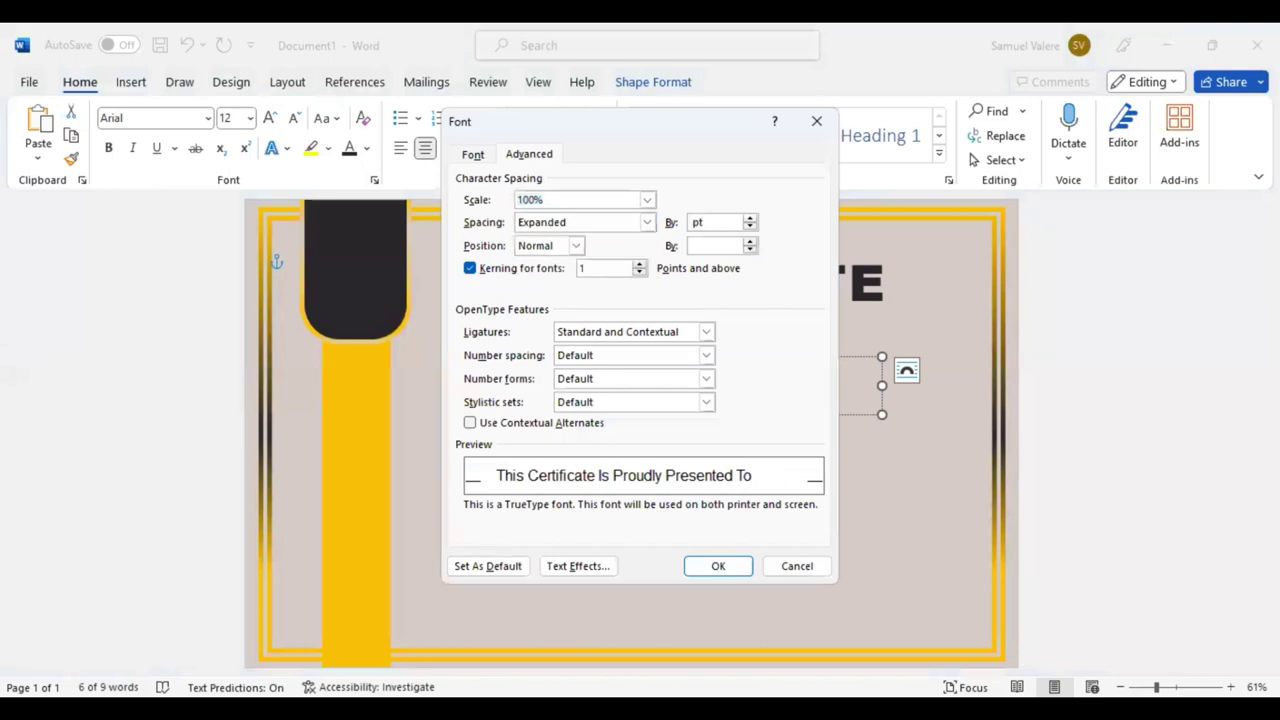
{"action": "type", "text": "6"}
{"action": "key", "text": "Return"}
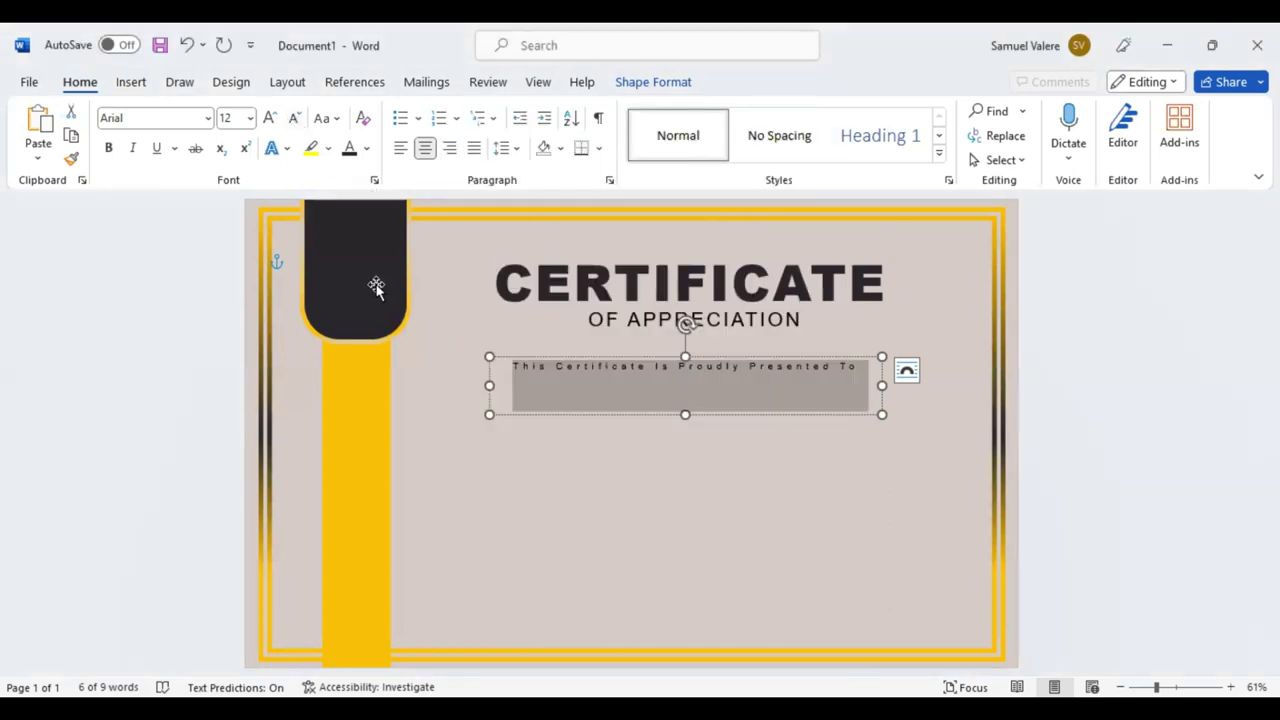
- Make the presentation line uppercase on one line below the subtitle, with a grey box fill
{"action": "key", "text": "shift+F3"}
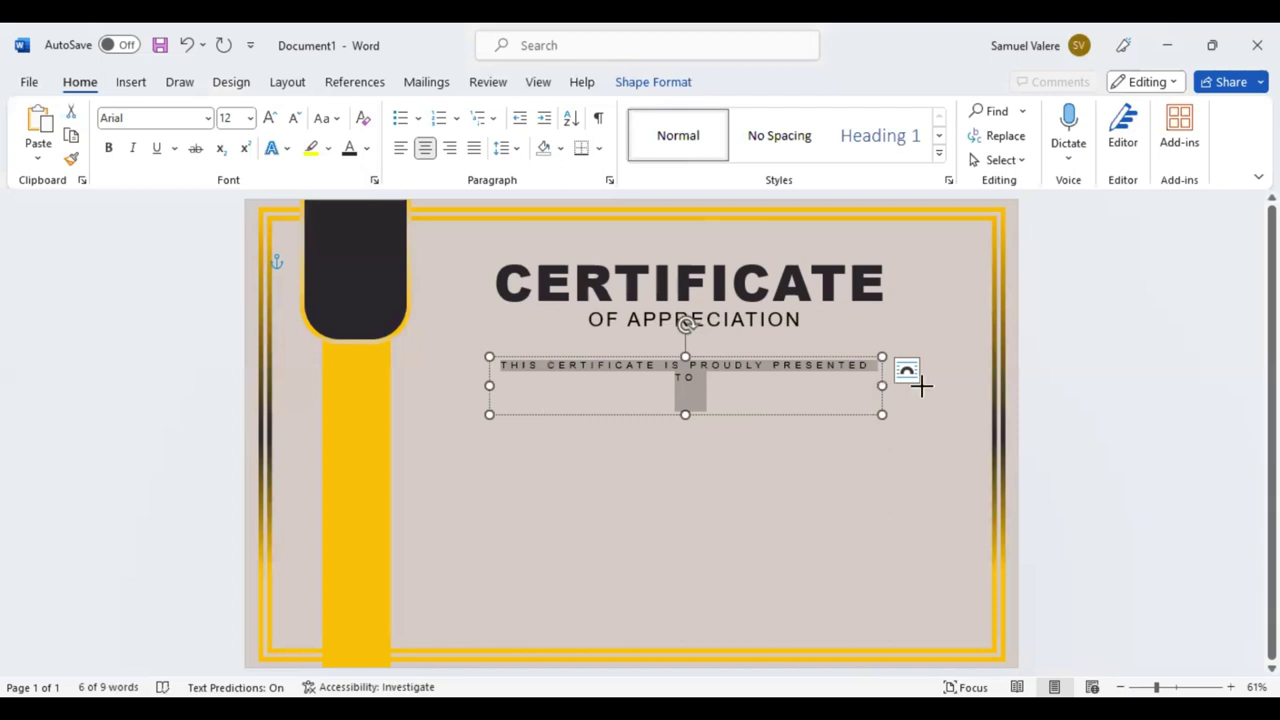
{"action": "left_click_drag", "start_coordinate": [882, 386], "coordinate": [921, 386]}
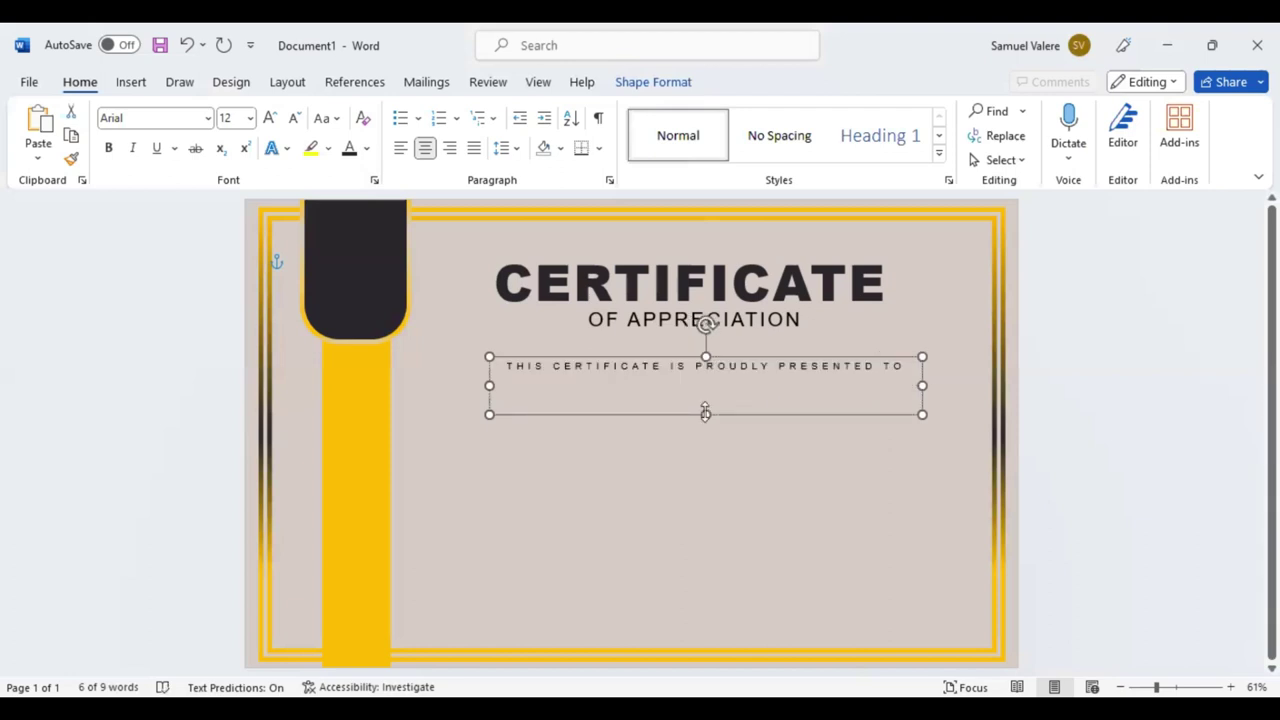
{"action": "left_click_drag", "start_coordinate": [705, 413], "coordinate": [706, 375]}
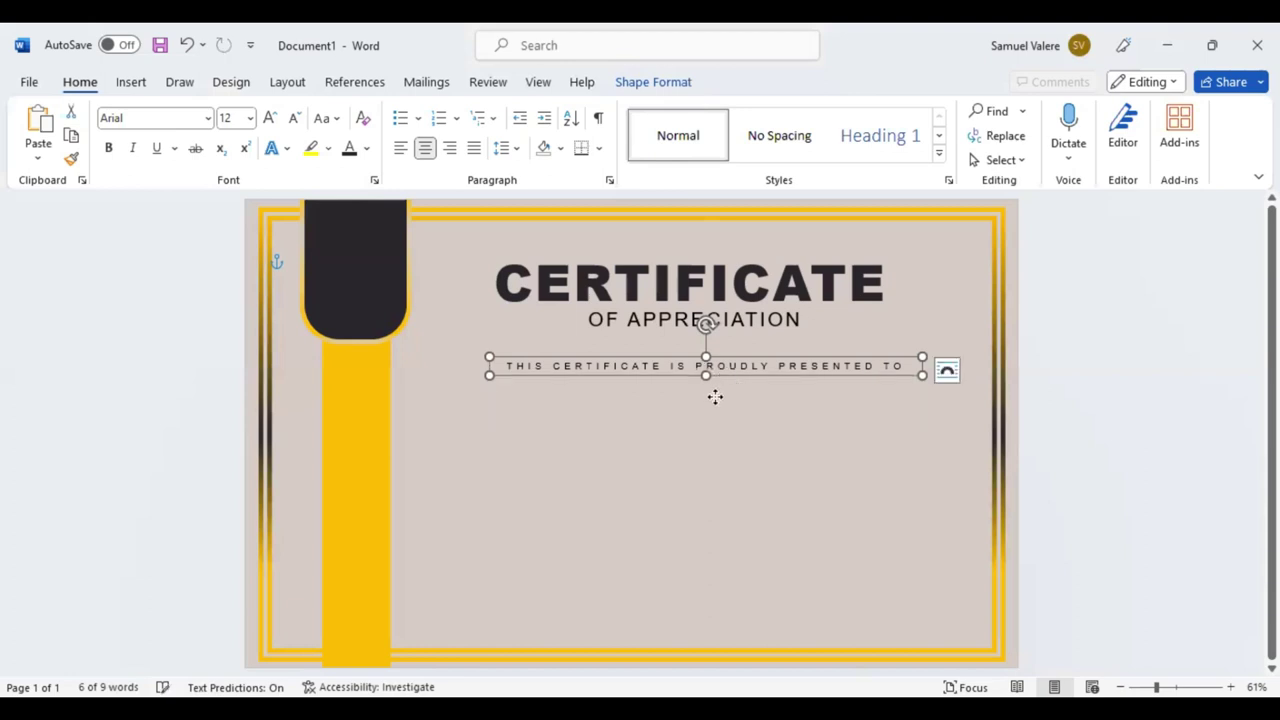
{"action": "left_click_drag", "start_coordinate": [714, 394], "coordinate": [720, 397]}
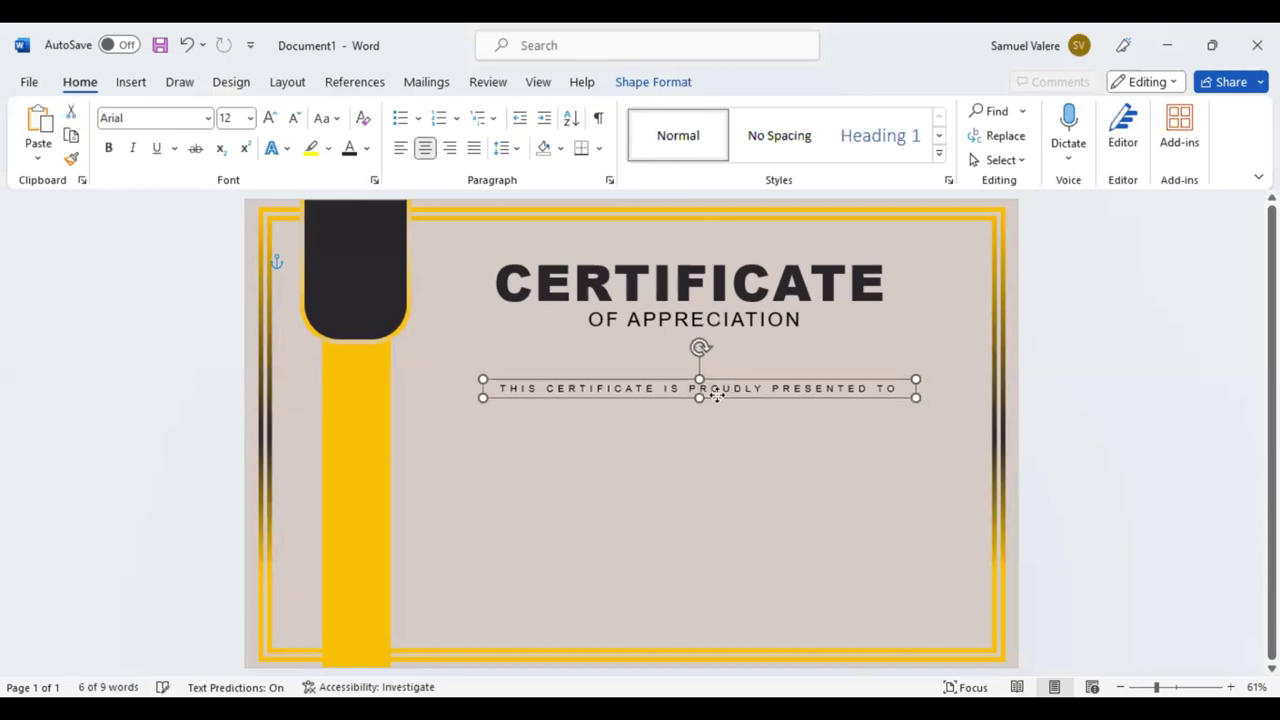
{"action": "left_click_drag", "start_coordinate": [718, 400], "coordinate": [716, 398]}
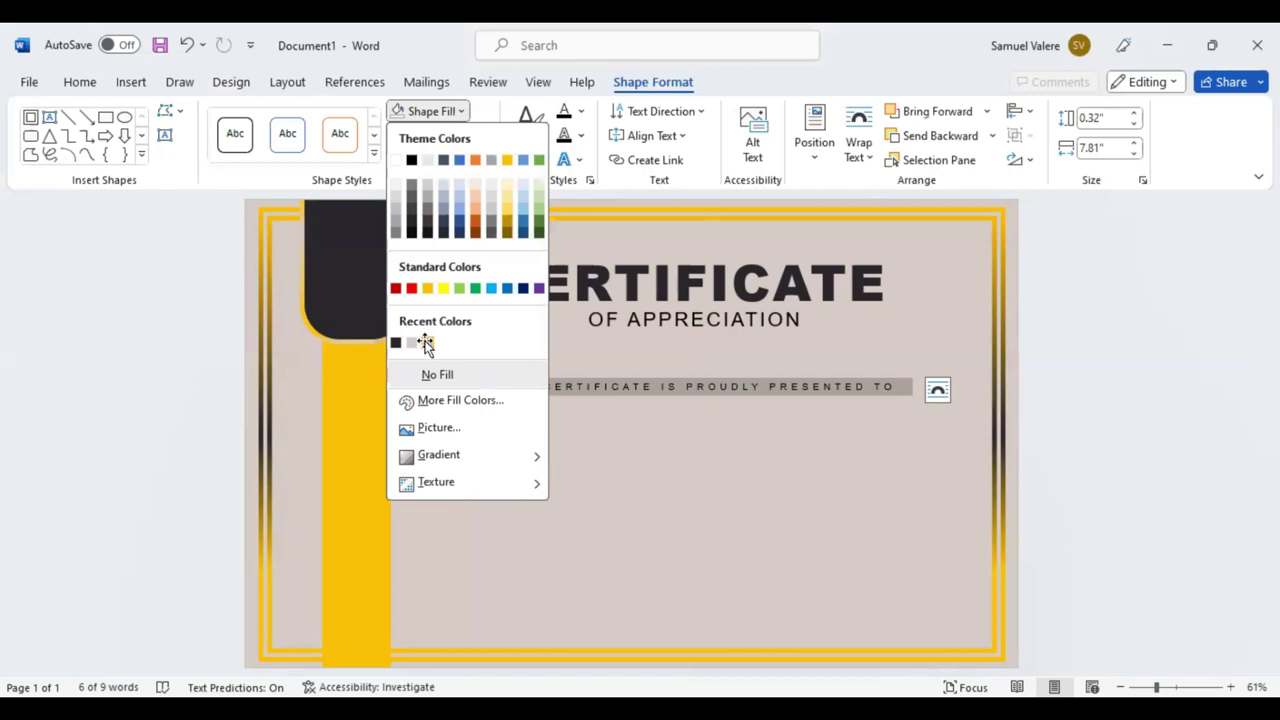
{"action": "left_click", "coordinate": [425, 343]}
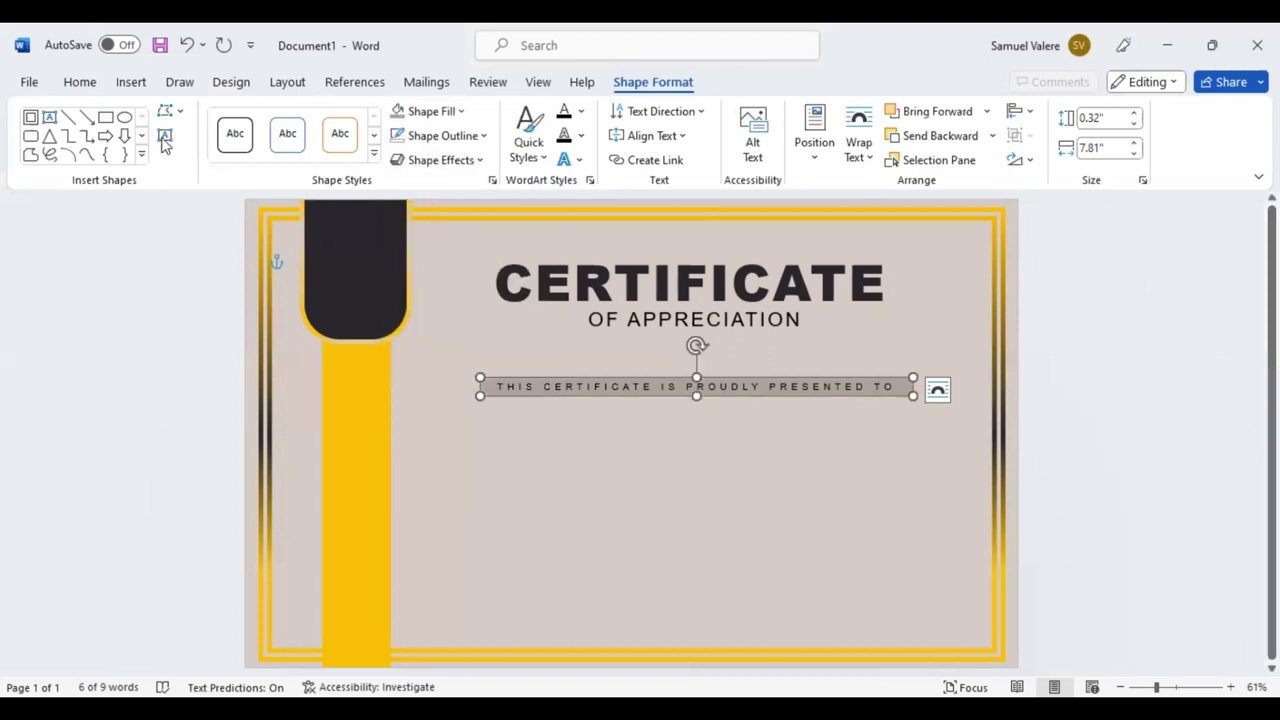
{"action": "left_click", "coordinate": [163, 139]}
- Add a text box below the presented-to line with the recipient's name, centred and unfilled
{"action": "left_click_drag", "start_coordinate": [466, 432], "coordinate": [894, 508]}
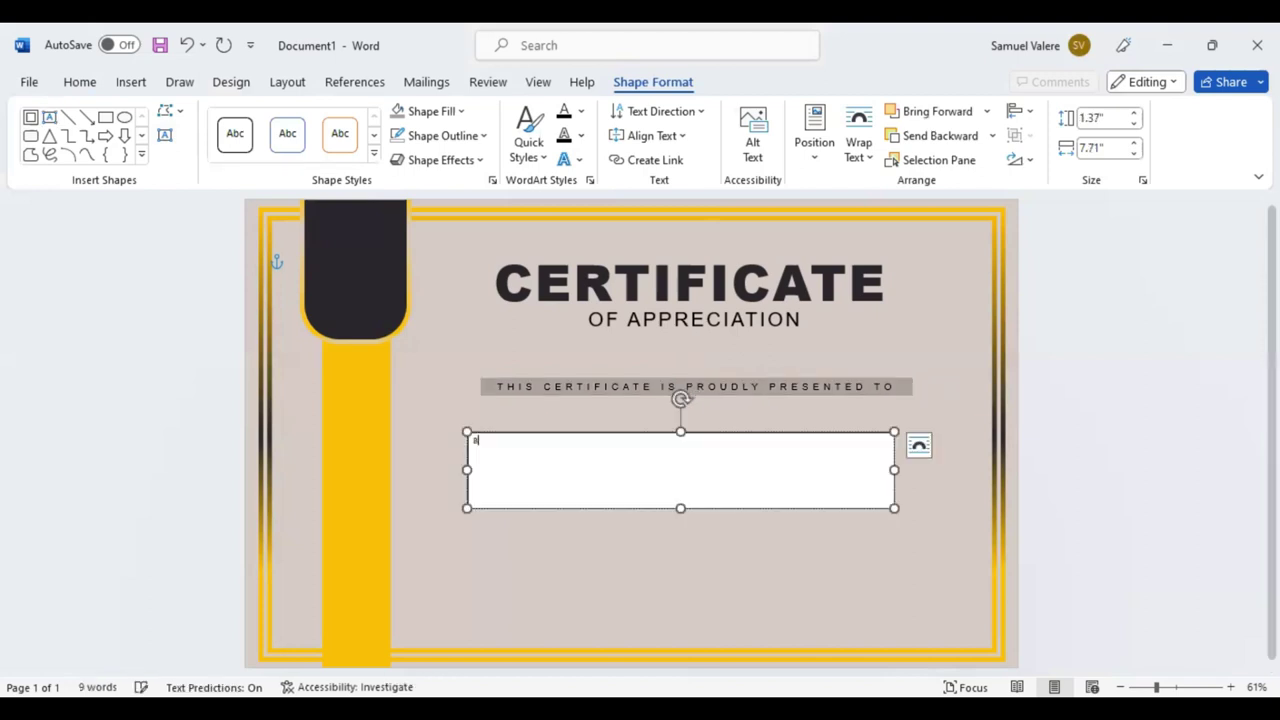
{"action": "type", "text": "en"}
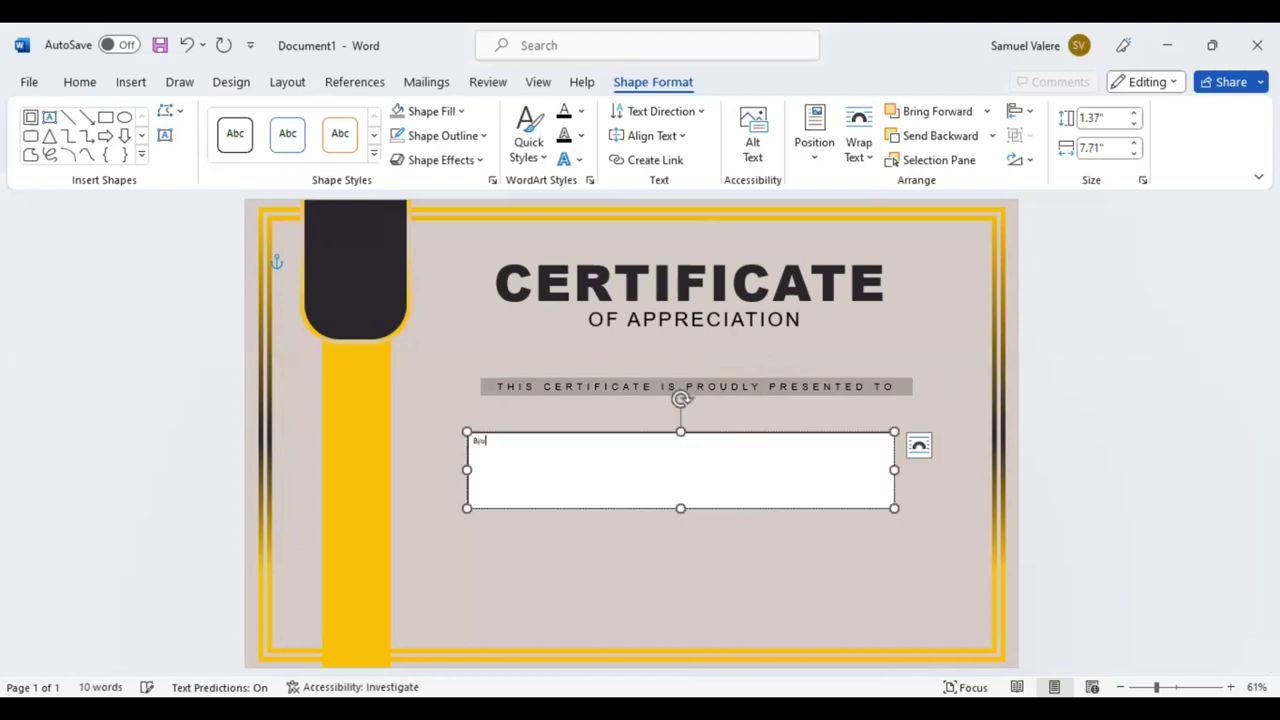
{"action": "type", "text": "no Saget"}
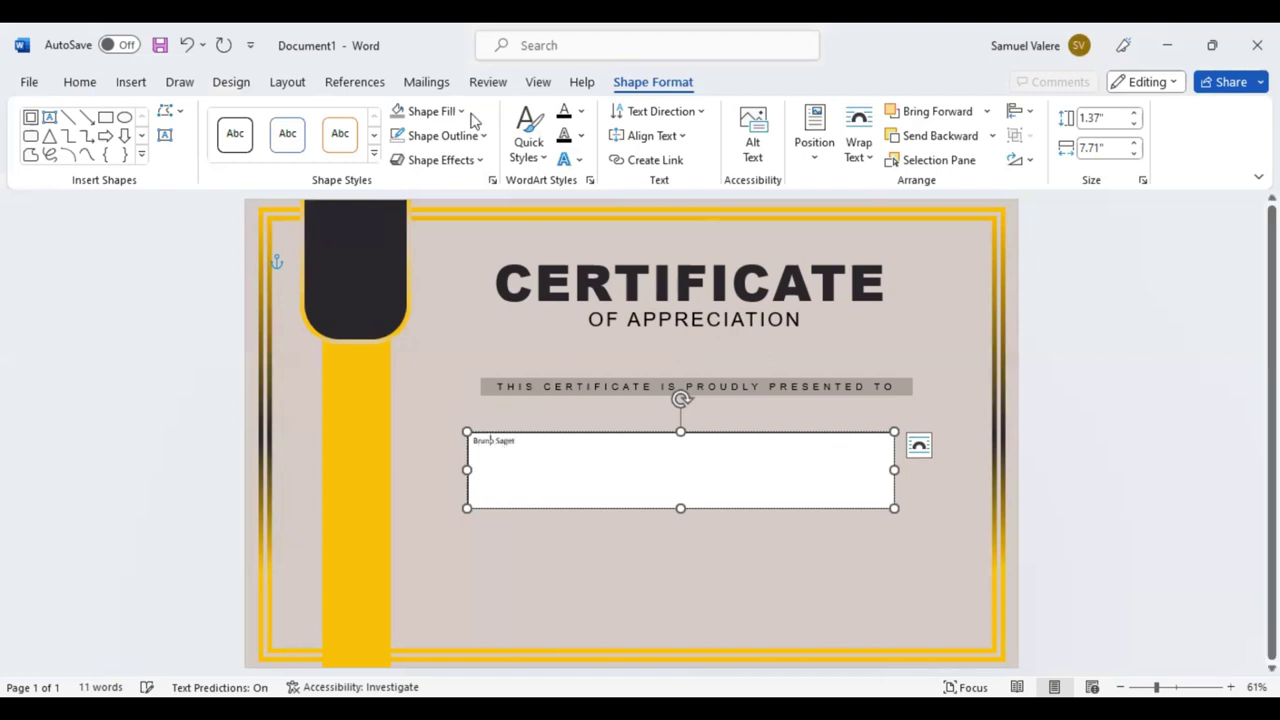
{"action": "key", "text": "ctrl+a"}
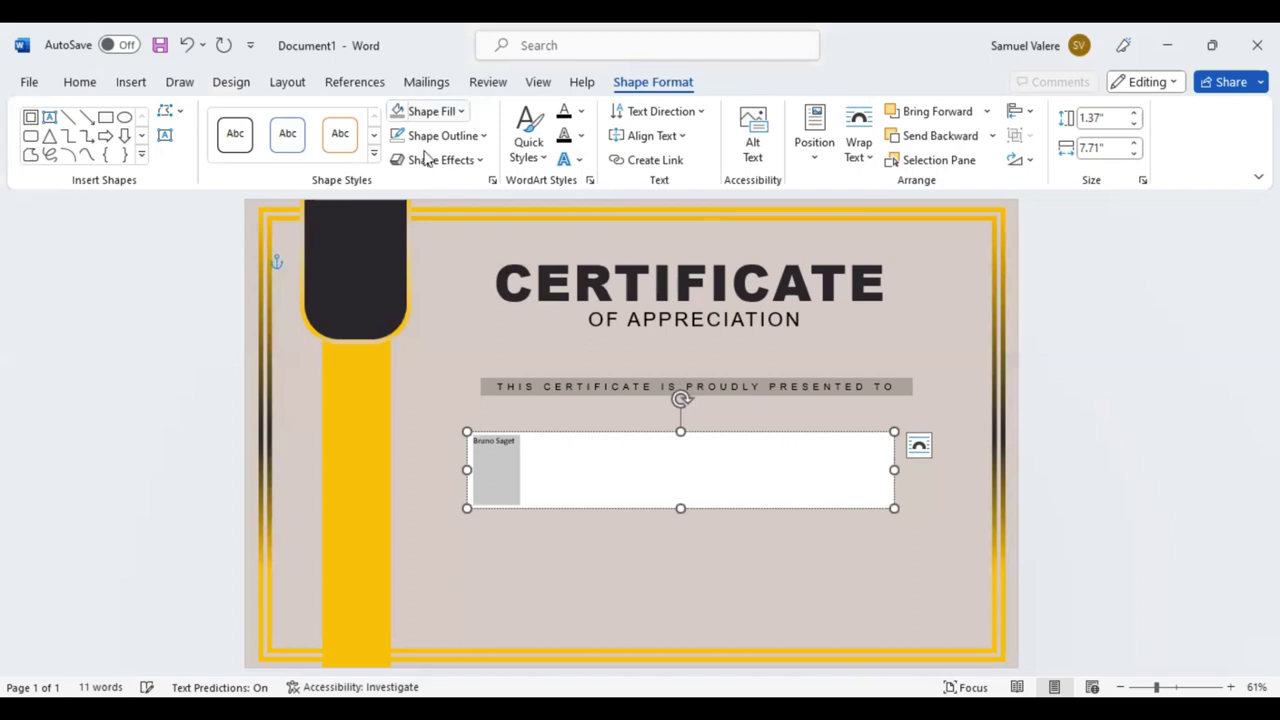
{"action": "left_click", "coordinate": [80, 82]}
{"action": "key", "text": "ctrl+e"}
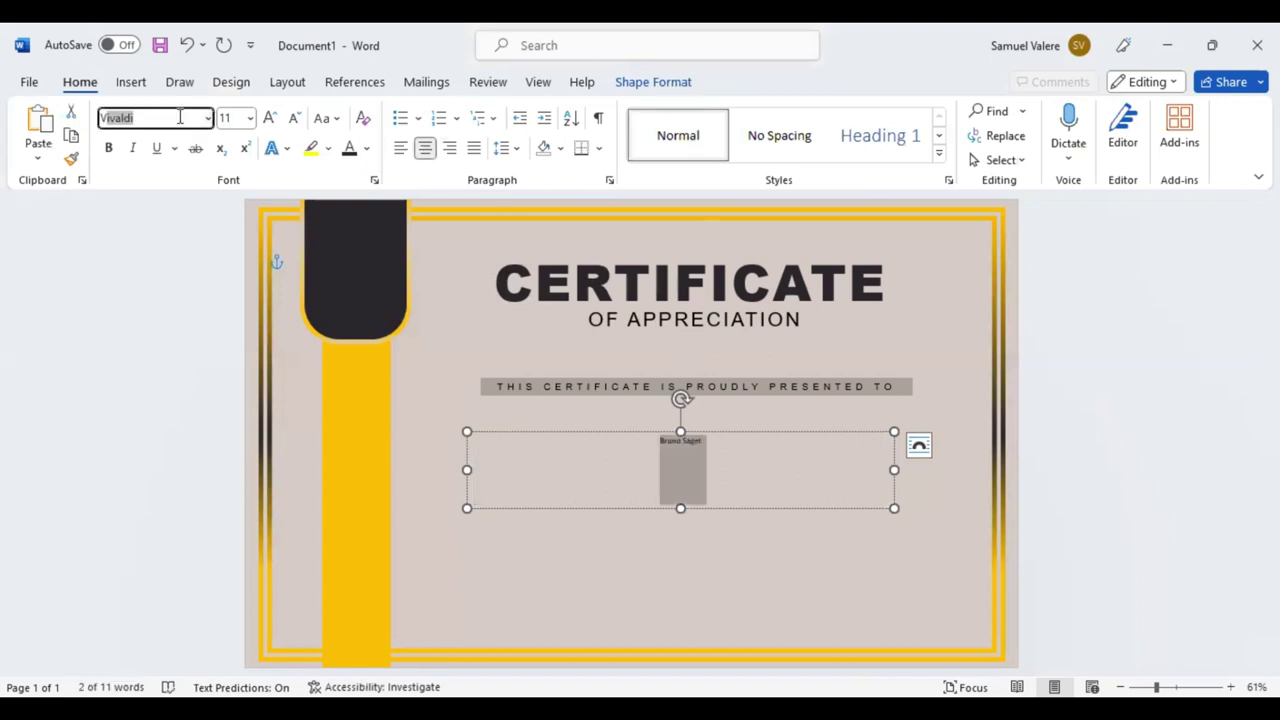
- Format the recipient's name in bold gold Vivaldi at 90 pt
{"action": "key", "text": "Return"}
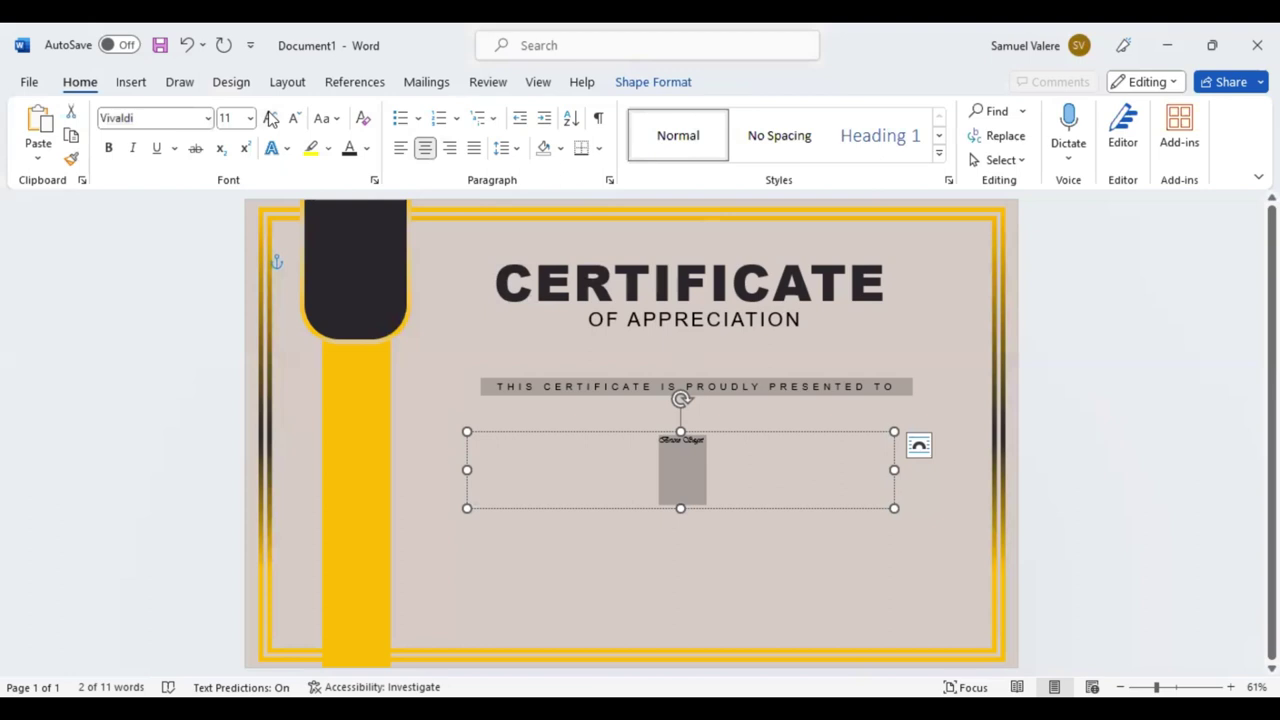
{"action": "left_click", "coordinate": [270, 118]}
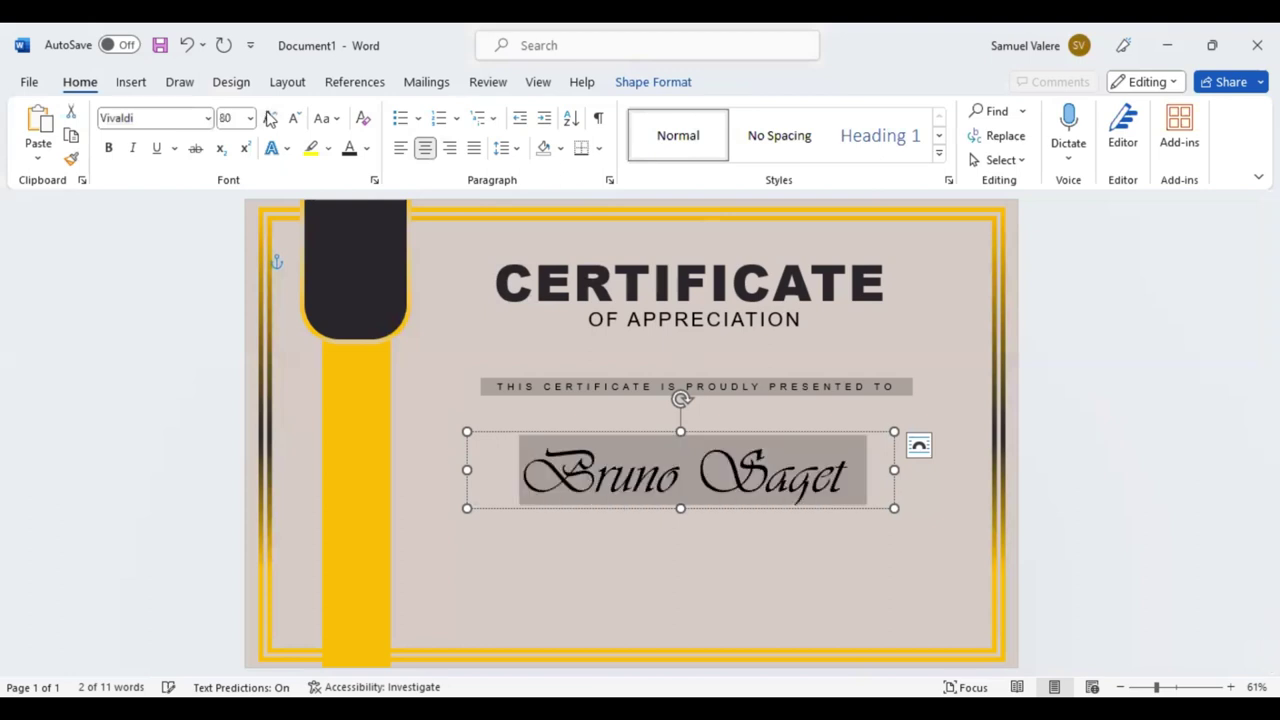
{"action": "left_click", "coordinate": [270, 118]}
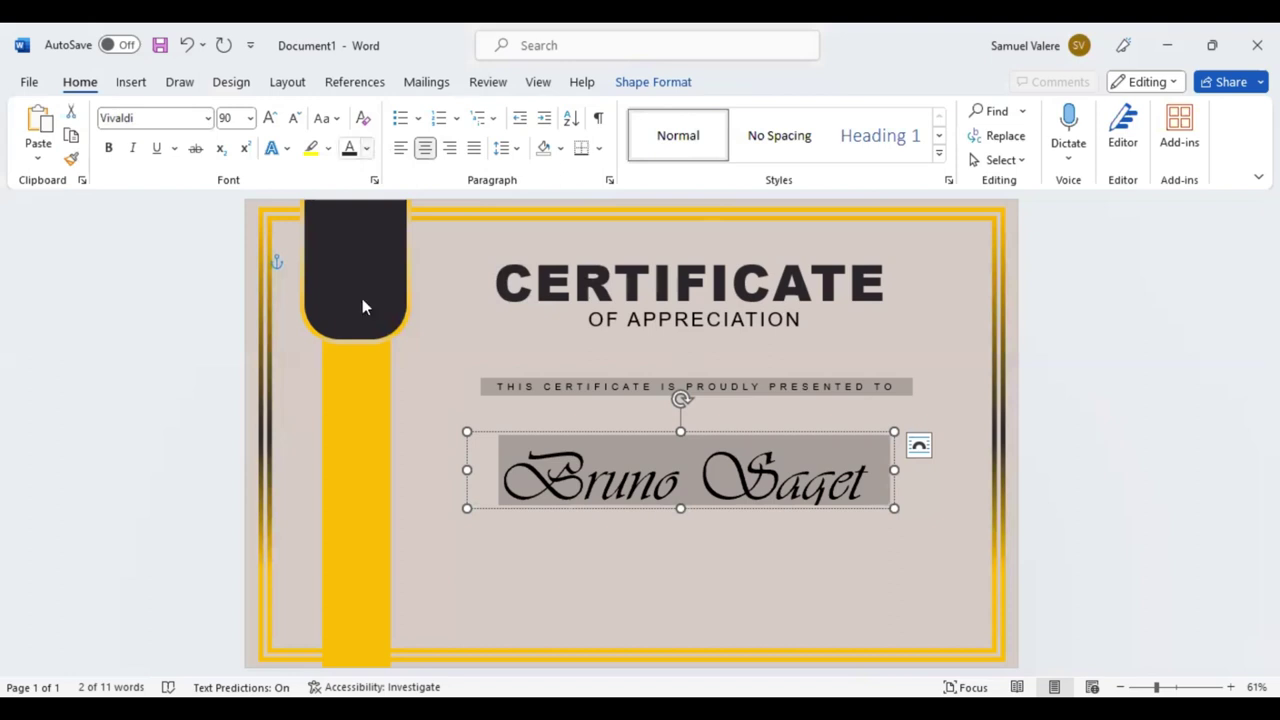
{"action": "left_click", "coordinate": [366, 148]}
{"action": "left_click", "coordinate": [377, 356]}
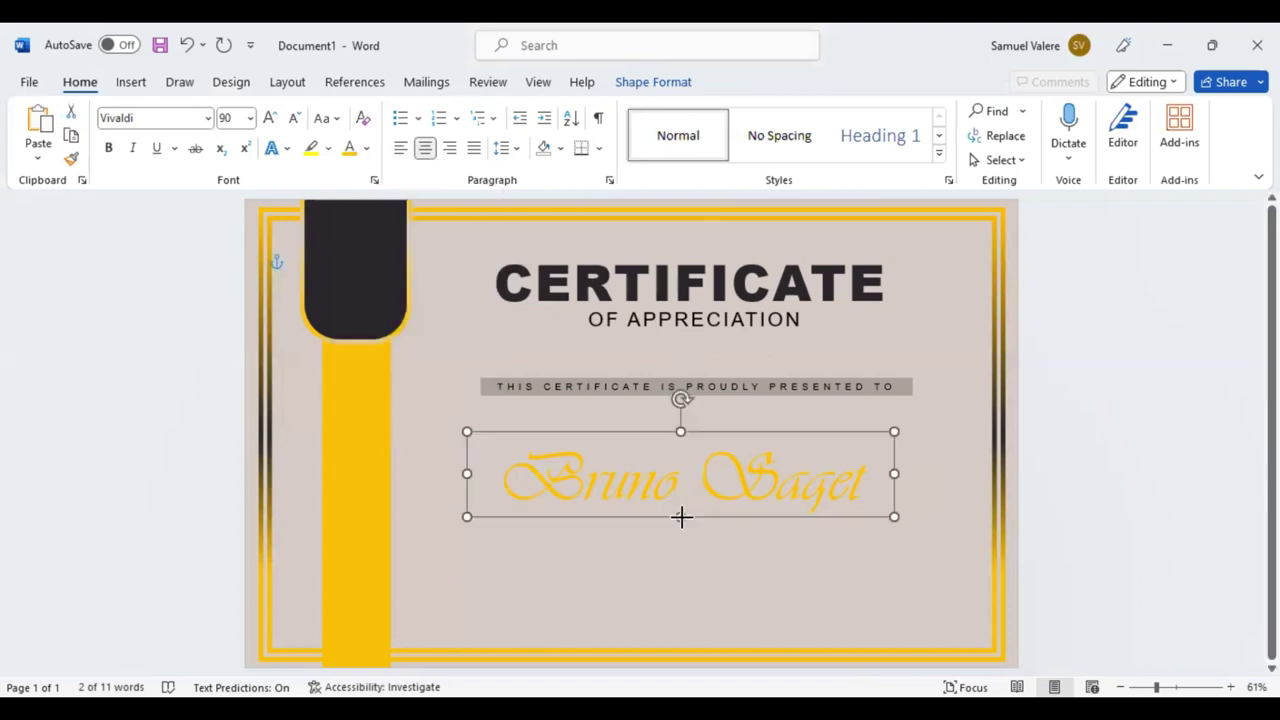
{"action": "mouse_move", "coordinate": [682, 517]}
{"action": "left_mouse_down"}
{"action": "mouse_move", "coordinate": [709, 520]}
{"action": "mouse_move", "coordinate": [680, 531]}
{"action": "left_mouse_up"}
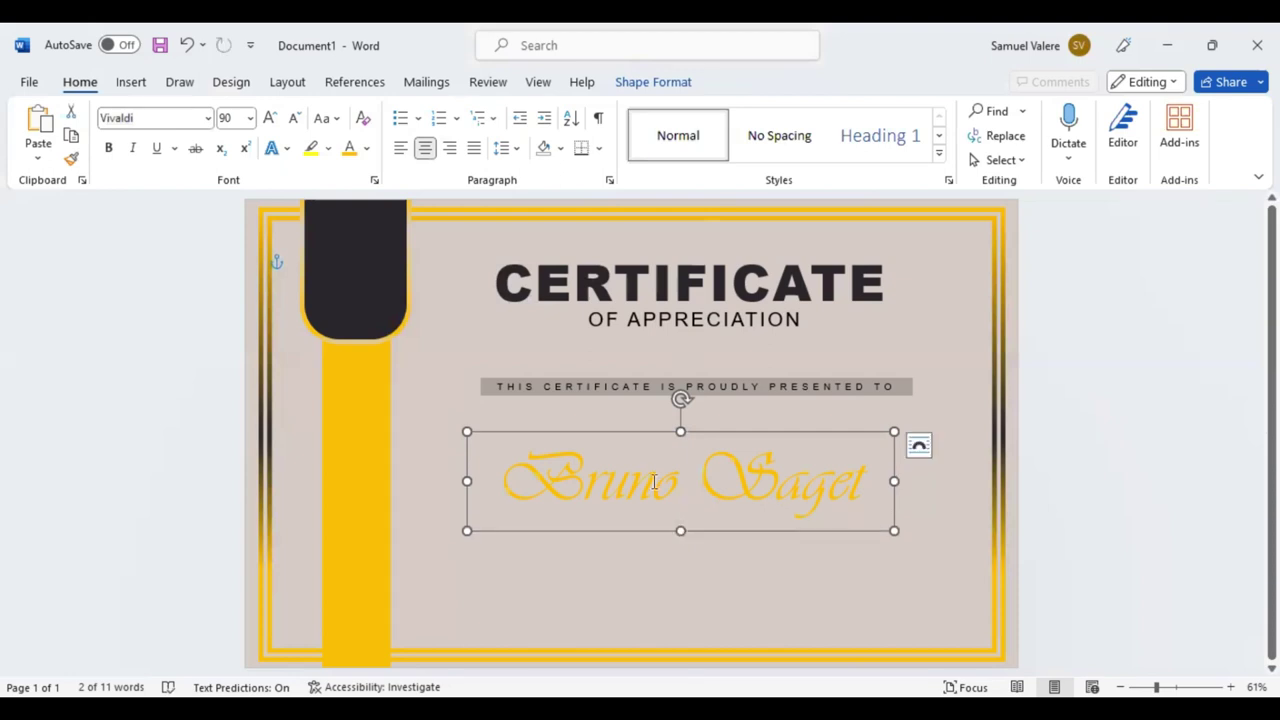
{"action": "triple_click", "coordinate": [667, 452]}
{"action": "left_click", "coordinate": [665, 450]}
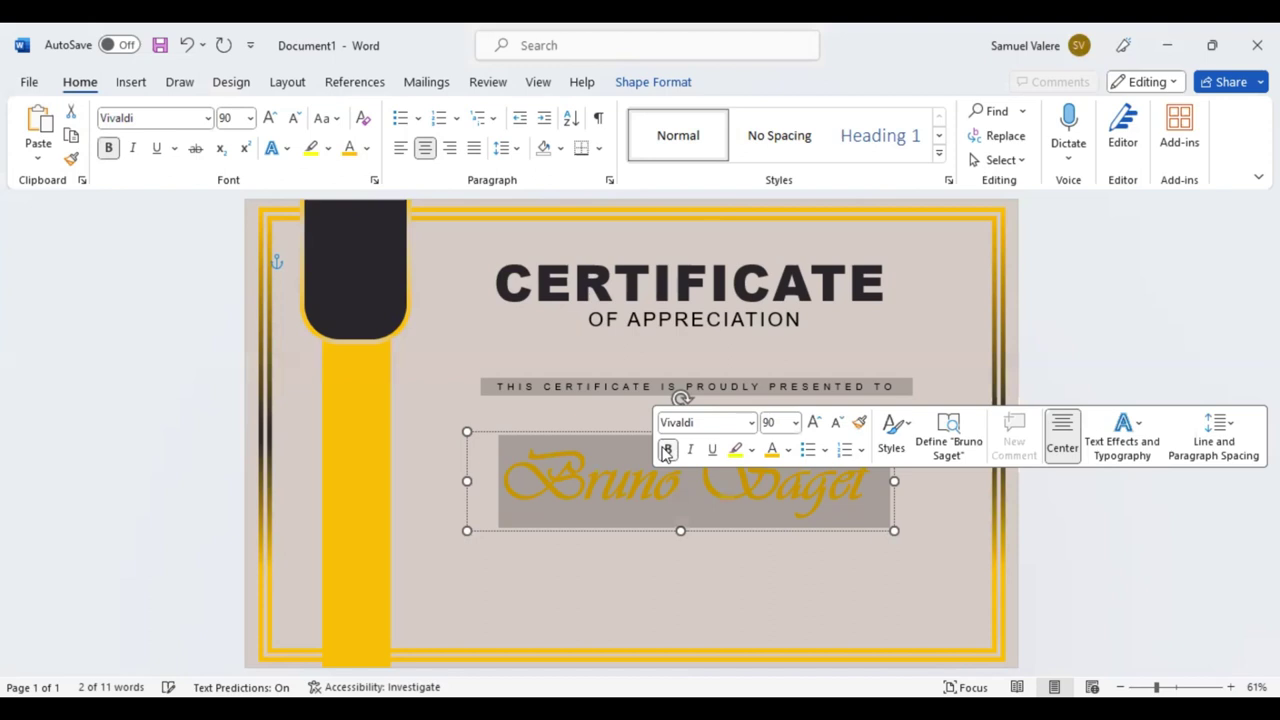
- Position the name box just beneath the grey band
{"action": "left_click_drag", "start_coordinate": [699, 537], "coordinate": [704, 506]}
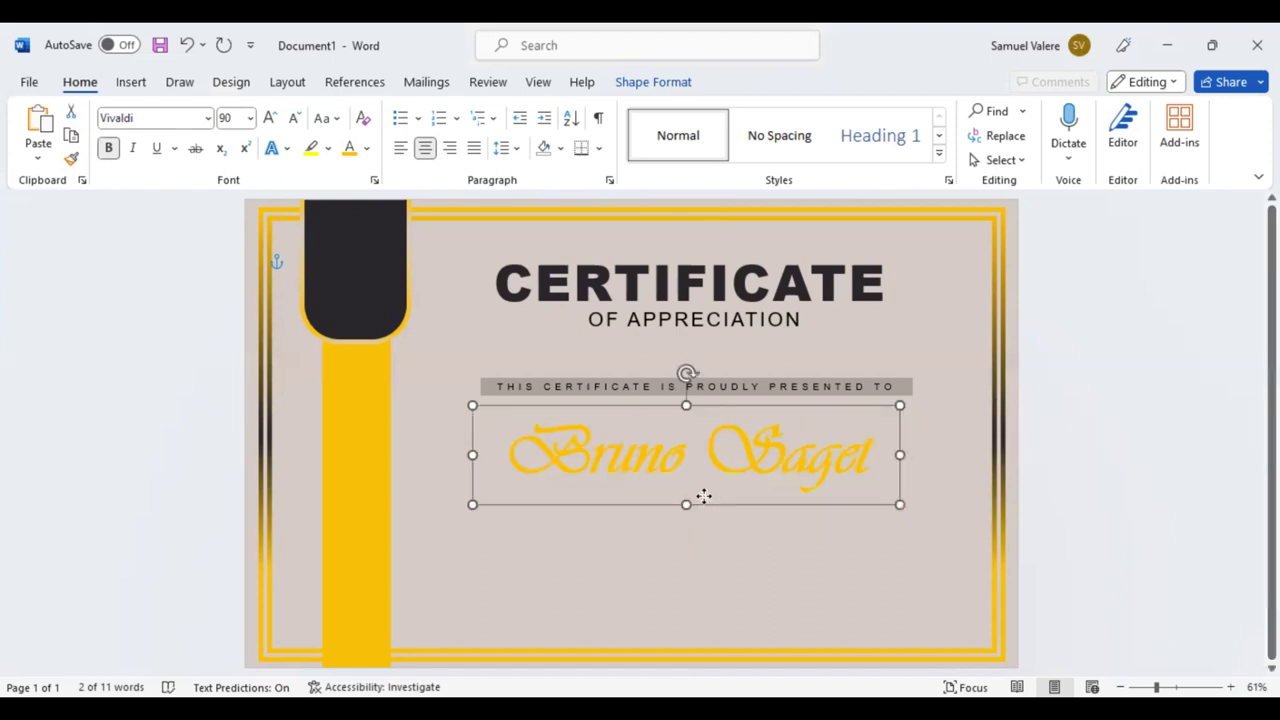
{"action": "left_click_drag", "start_coordinate": [704, 498], "coordinate": [704, 498]}
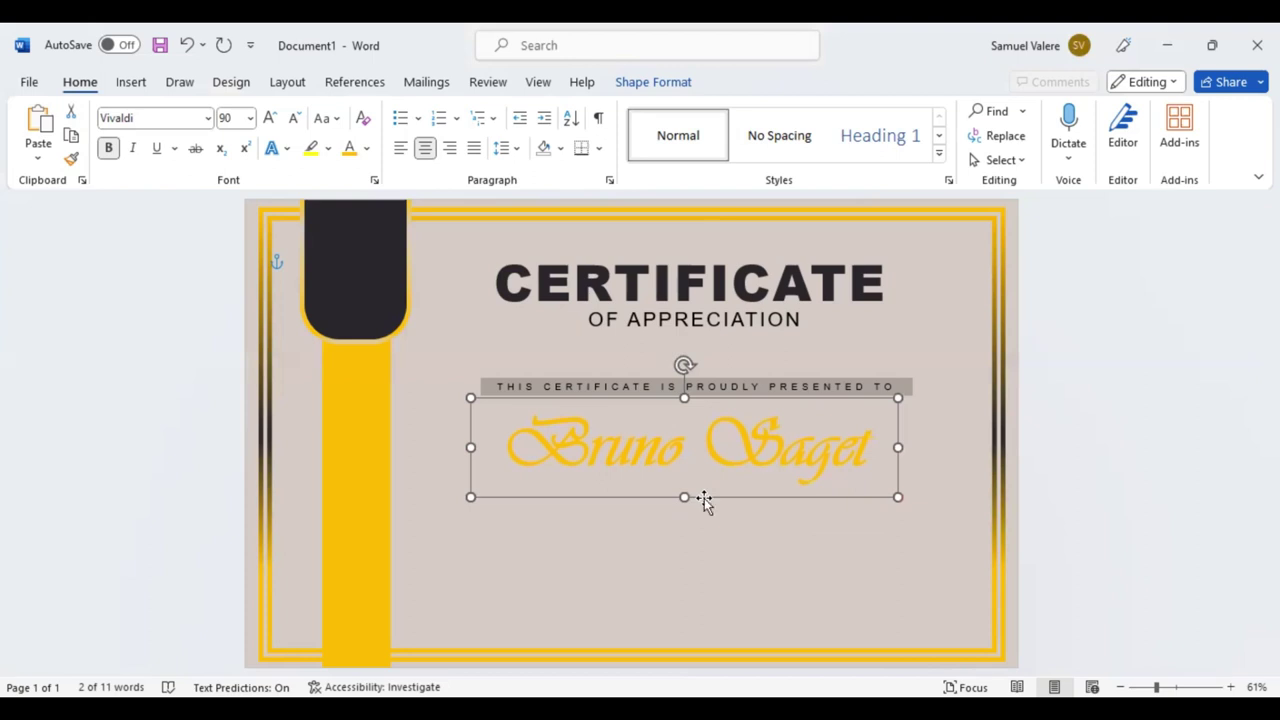
{"action": "key", "text": "Right"}
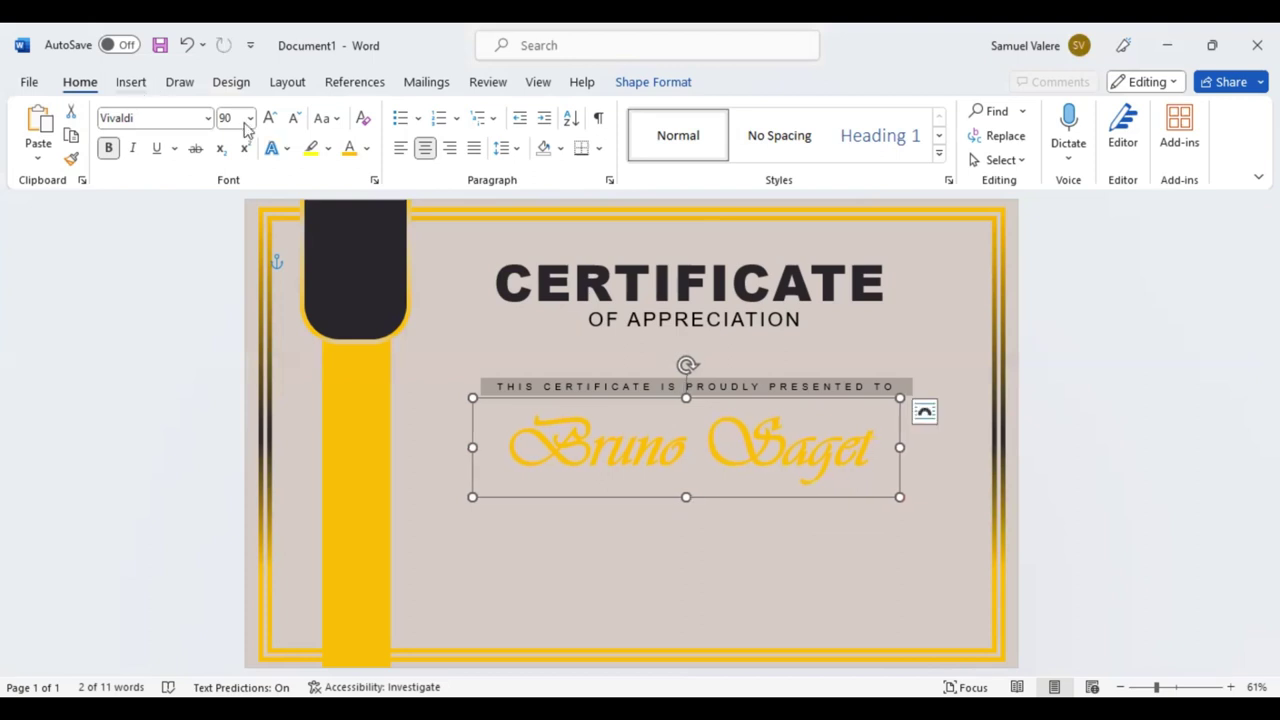
{"action": "left_click", "coordinate": [131, 82]}
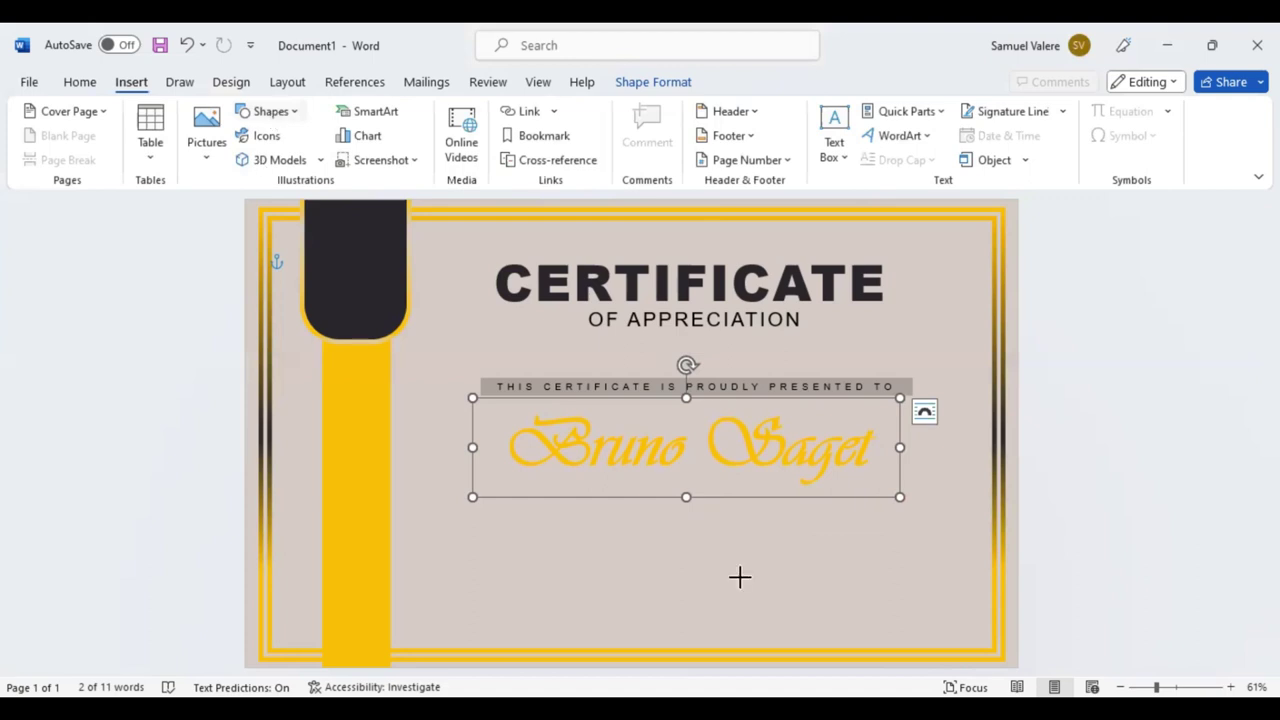
- Paste the tribute paragraph into a new unfilled text box below the name, centred at 16 pt
{"action": "left_click_drag", "start_coordinate": [540, 512], "coordinate": [828, 598]}
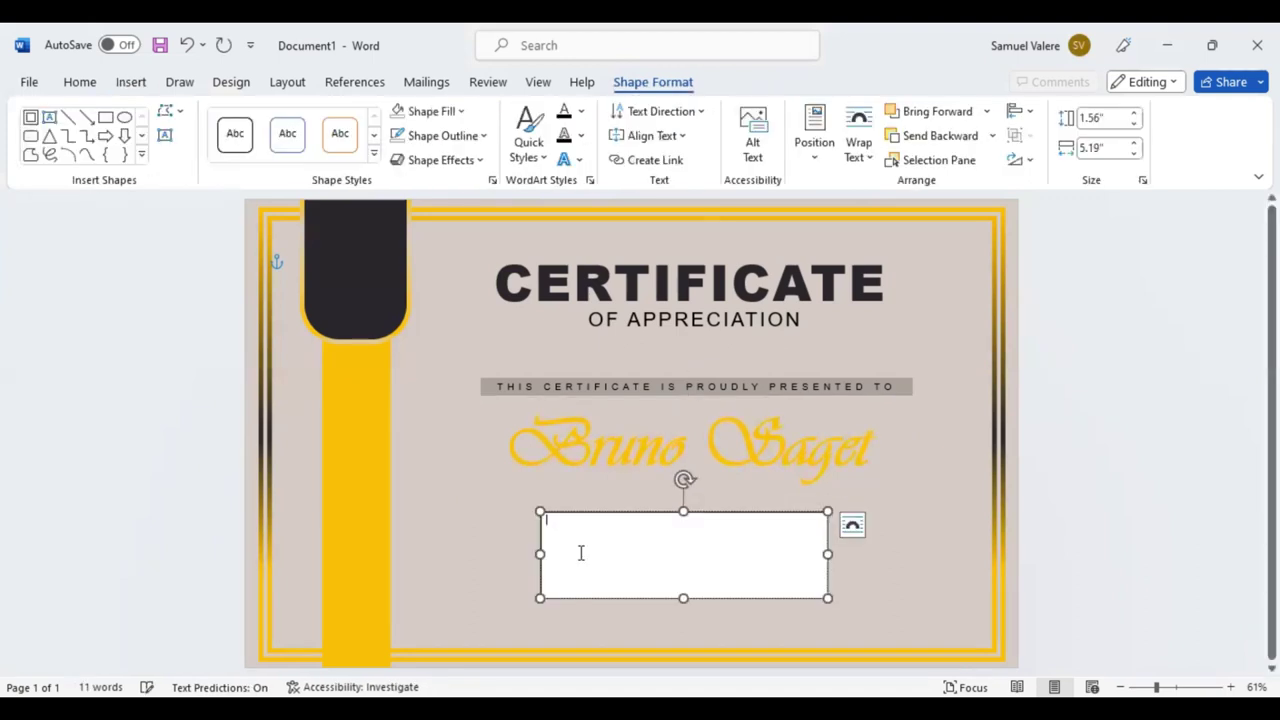
{"action": "type", "text": "In honor of your remarkable achievements, we extend our heartfelt appreciation. Your passion, hard work, and dedication have transcended the ordinary, leaving an indelible mark on all aspects of our endeavor. Your commitment to excellence is a shining example for us all to follow.”"}
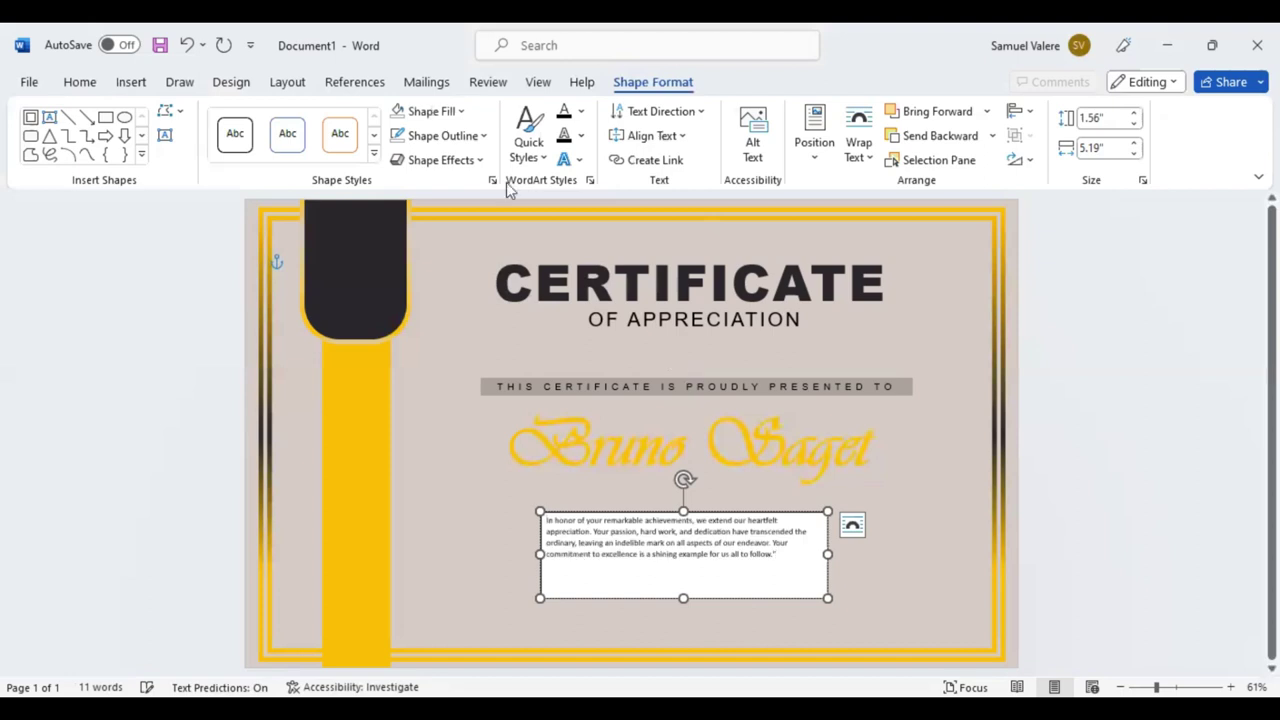
{"action": "left_click", "coordinate": [400, 110]}
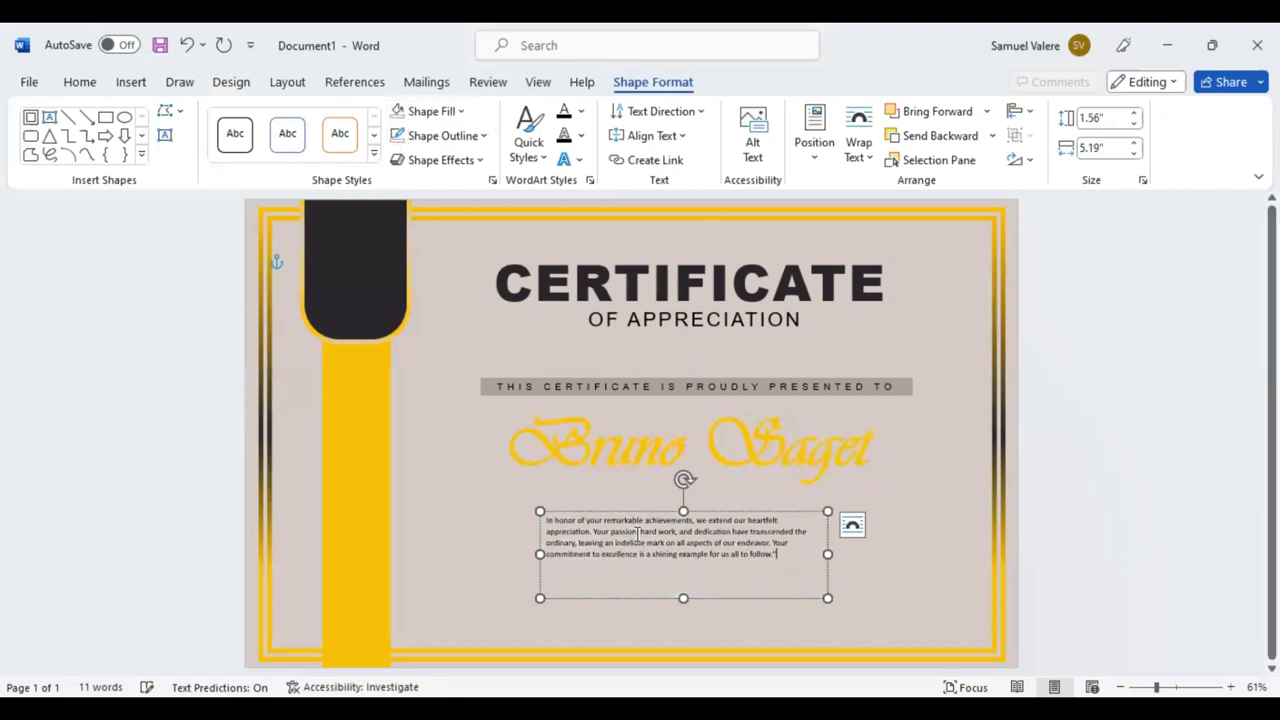
{"action": "left_click", "coordinate": [637, 531]}
{"action": "key", "text": "ctrl+a"}
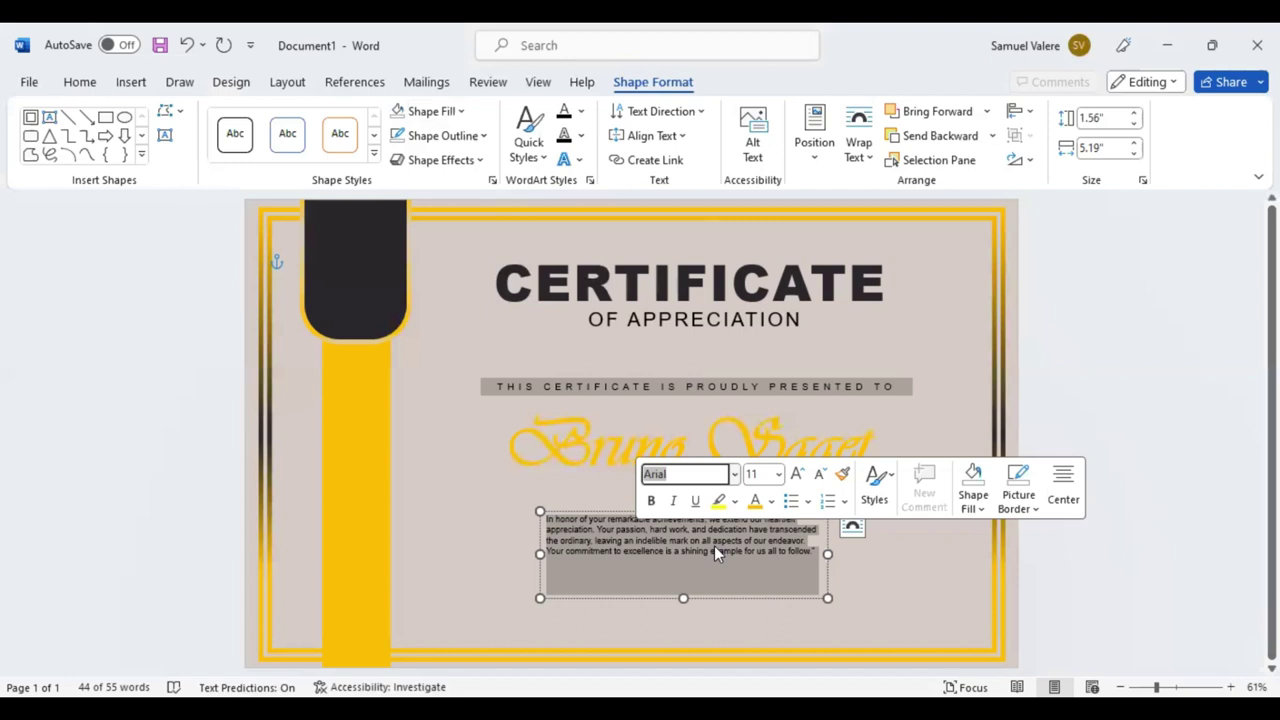
{"action": "left_click", "coordinate": [79, 81]}
{"action": "left_click", "coordinate": [425, 149]}
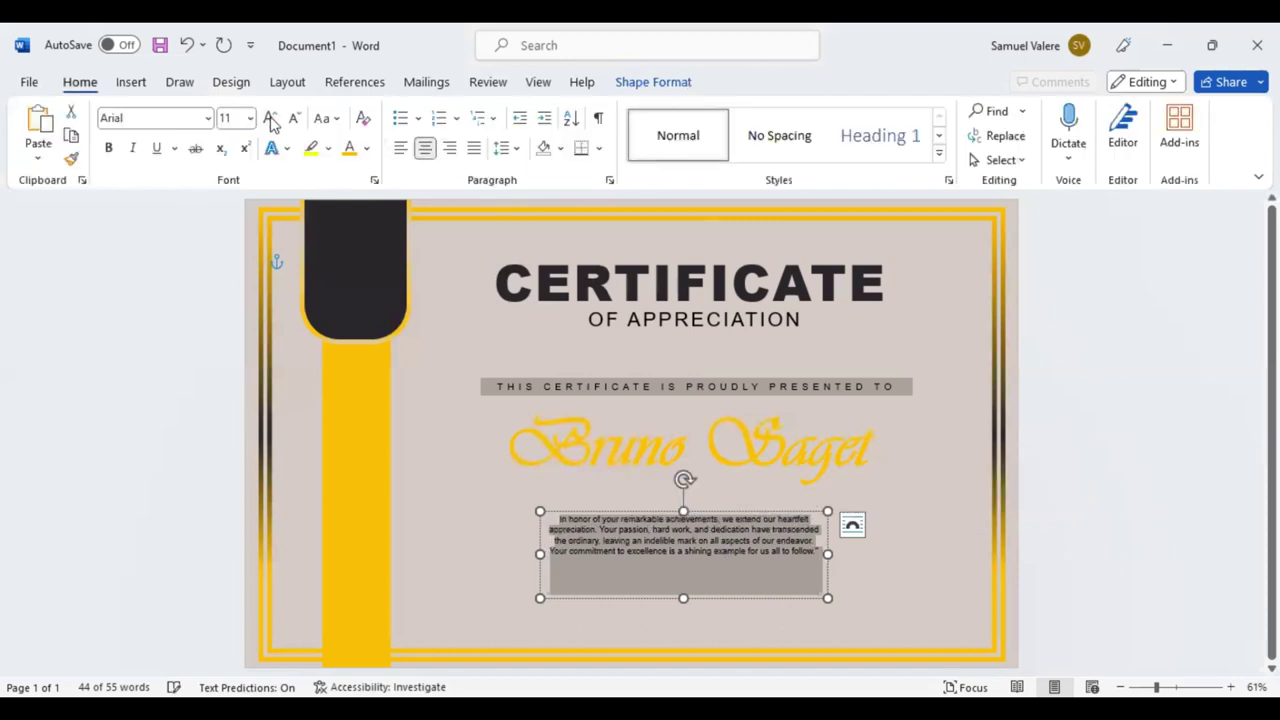
{"action": "left_click", "coordinate": [272, 120]}
{"action": "left_click", "coordinate": [272, 120]}
{"action": "left_click", "coordinate": [272, 120]}
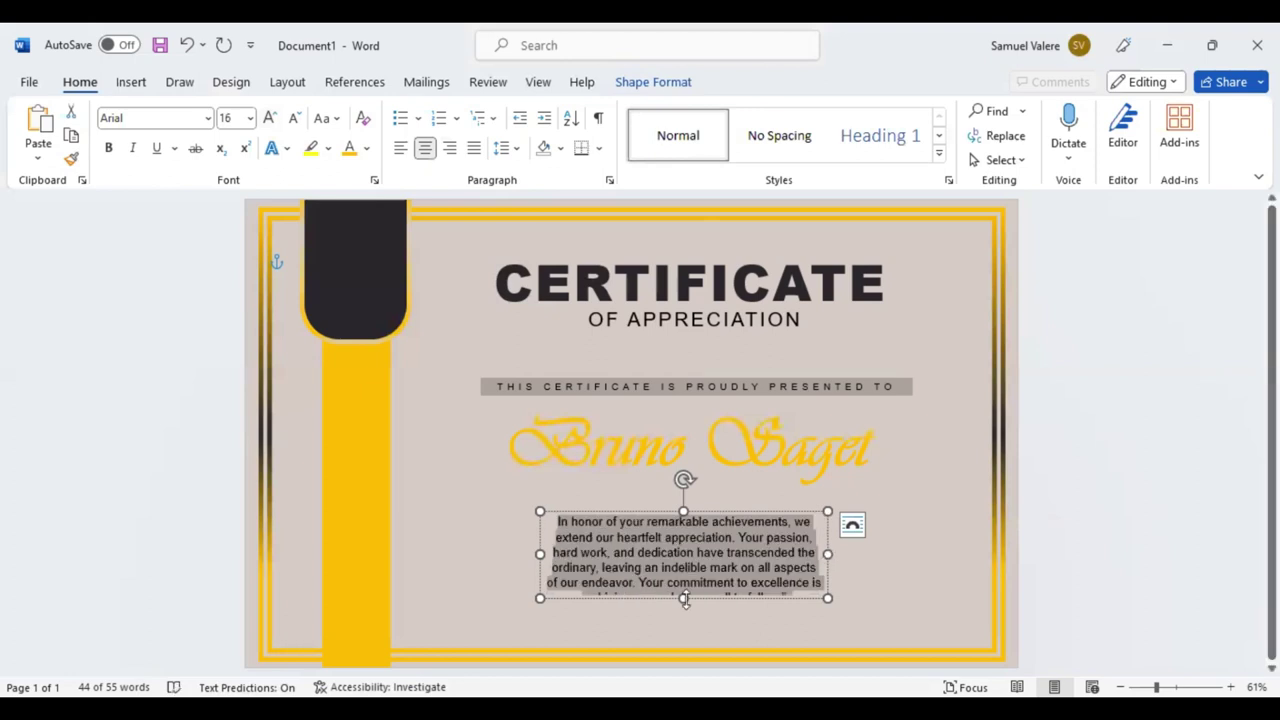
- Resize the tribute box so the paragraph wraps neatly and centre it under the name
{"action": "left_click", "coordinate": [827, 556]}
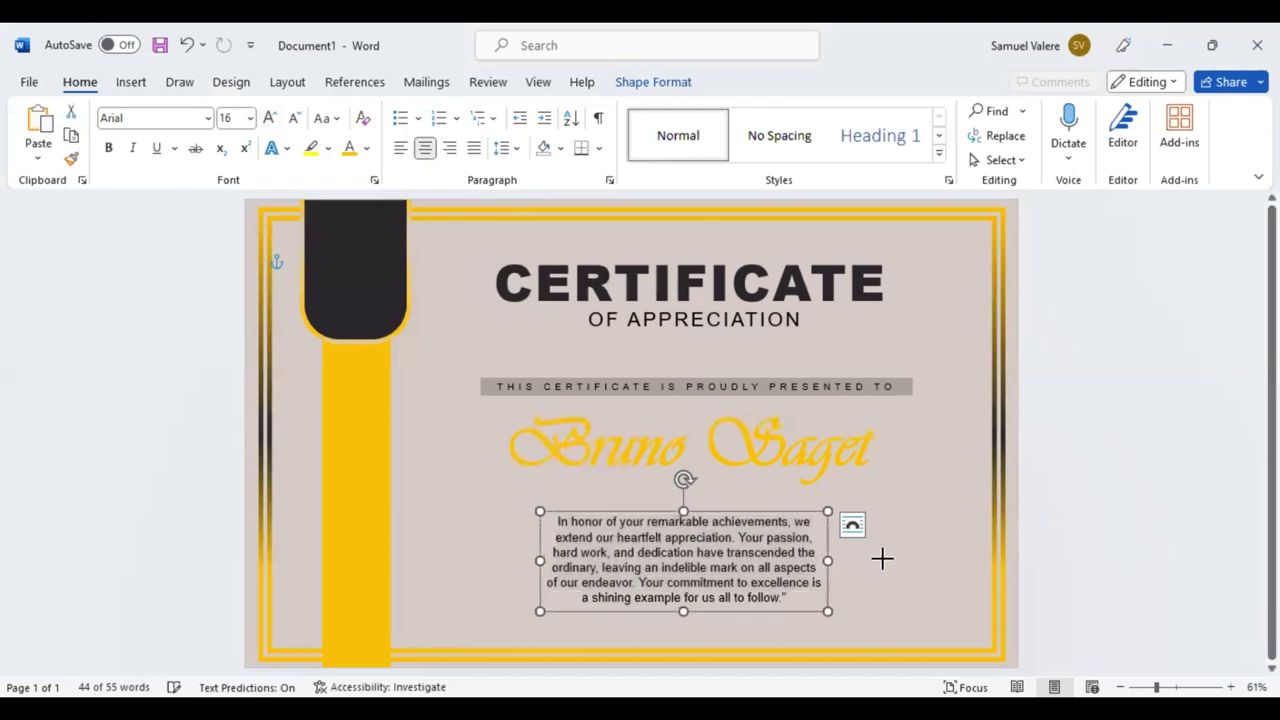
{"action": "left_click_drag", "start_coordinate": [882, 558], "coordinate": [882, 558]}
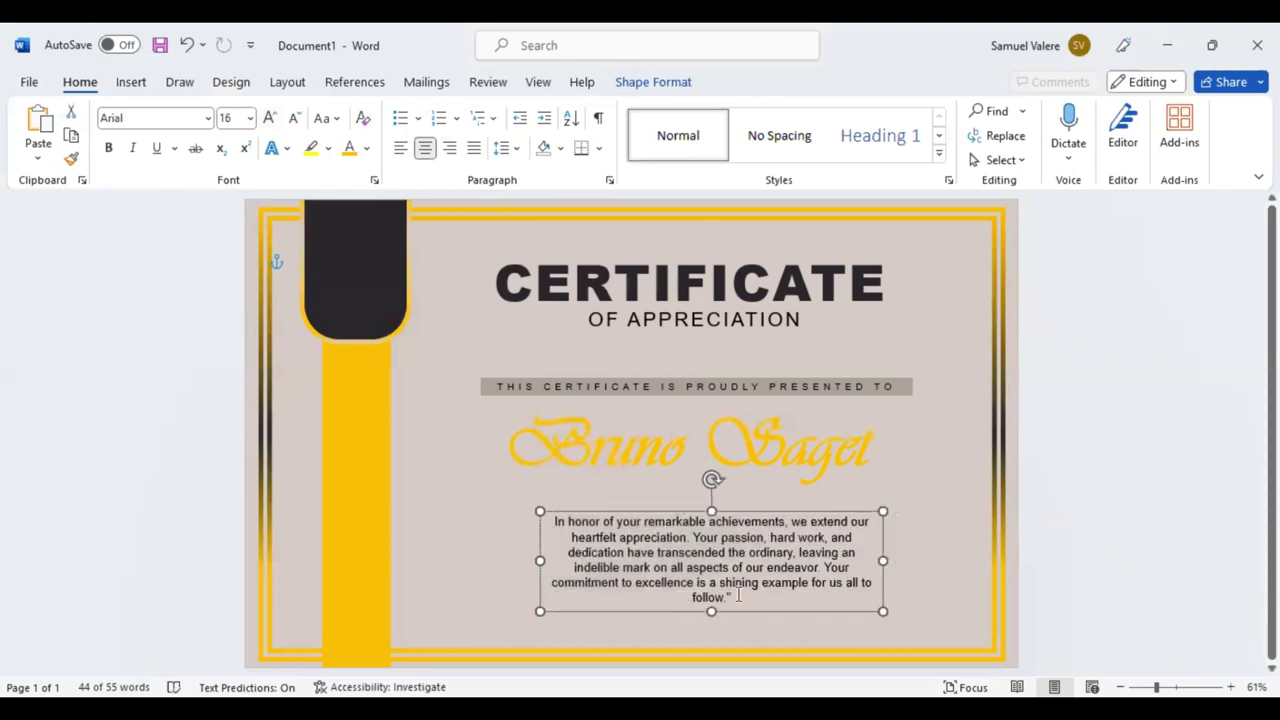
{"action": "left_click", "coordinate": [888, 561]}
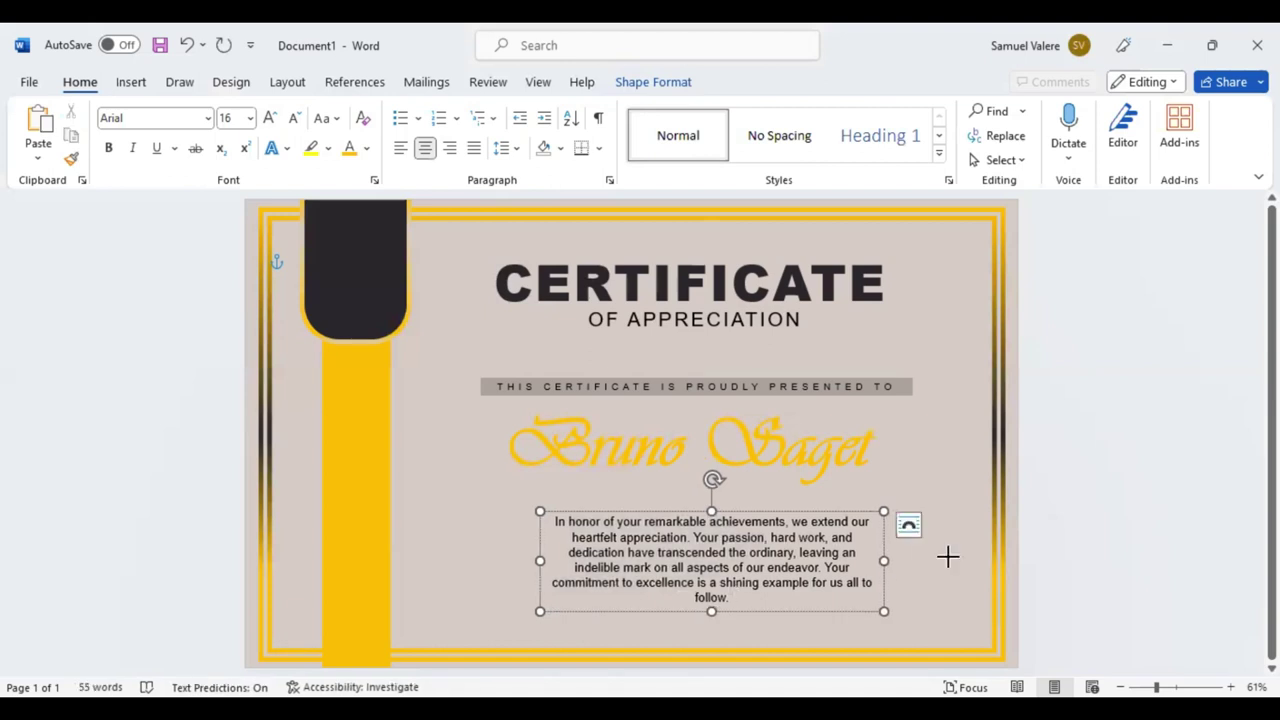
{"action": "left_click_drag", "start_coordinate": [947, 557], "coordinate": [946, 557]}
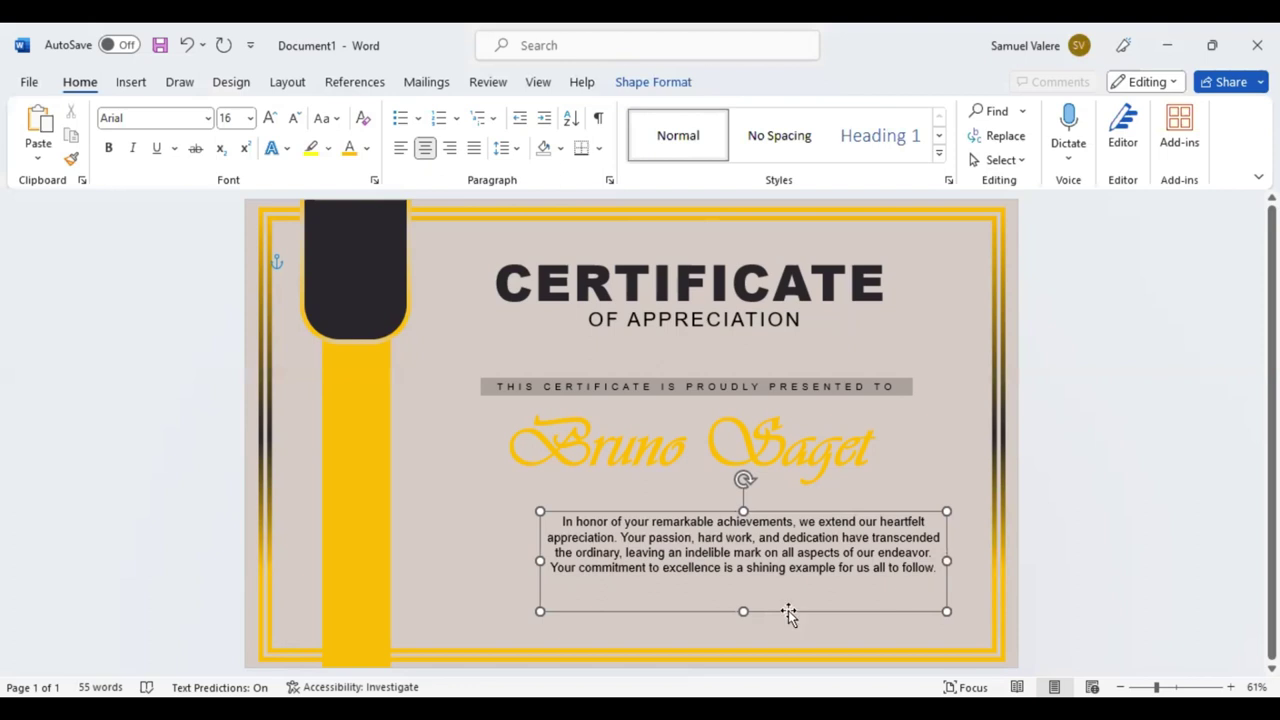
{"action": "left_click_drag", "start_coordinate": [788, 612], "coordinate": [722, 590]}
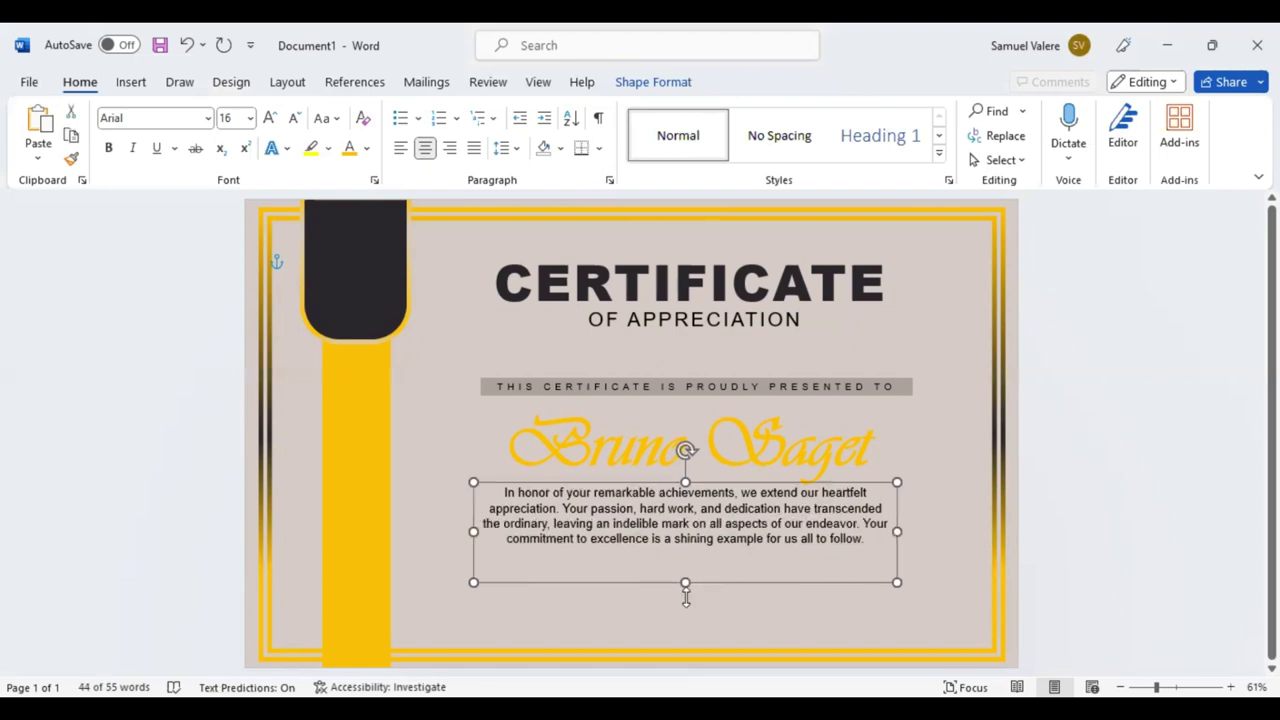
{"action": "left_click_drag", "start_coordinate": [685, 595], "coordinate": [686, 586]}
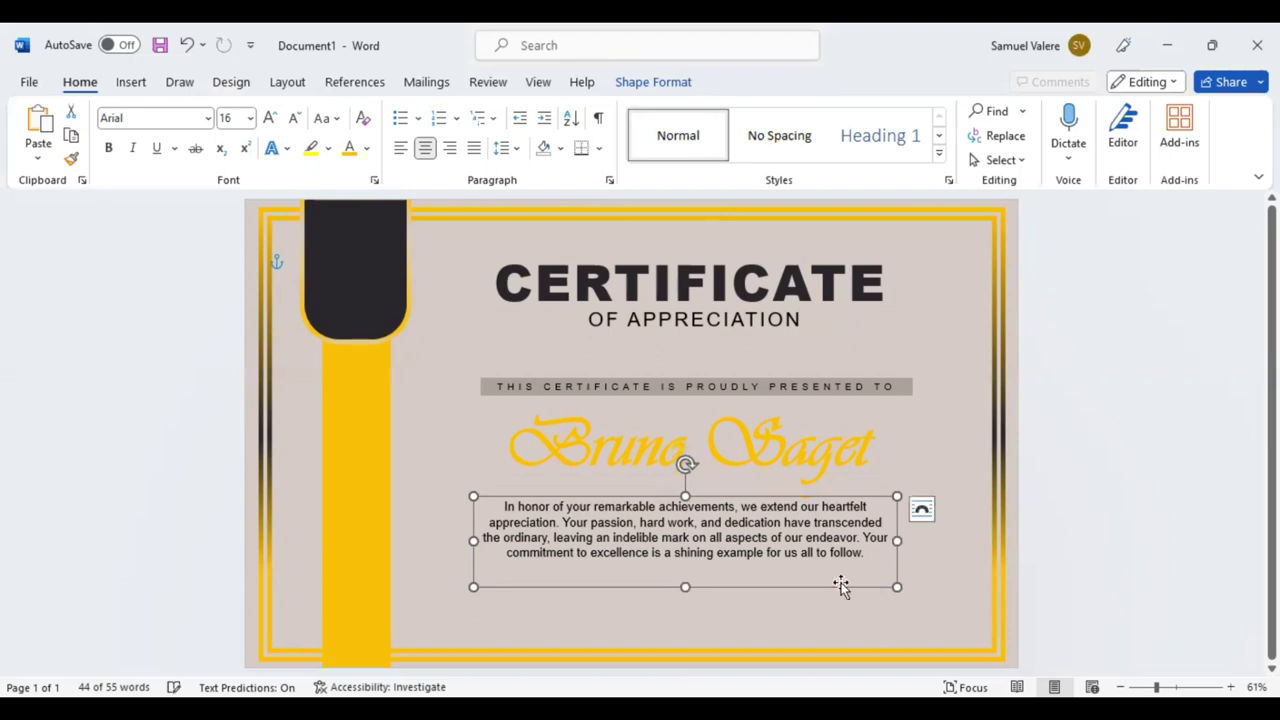
{"action": "left_click_drag", "start_coordinate": [897, 541], "coordinate": [868, 541]}
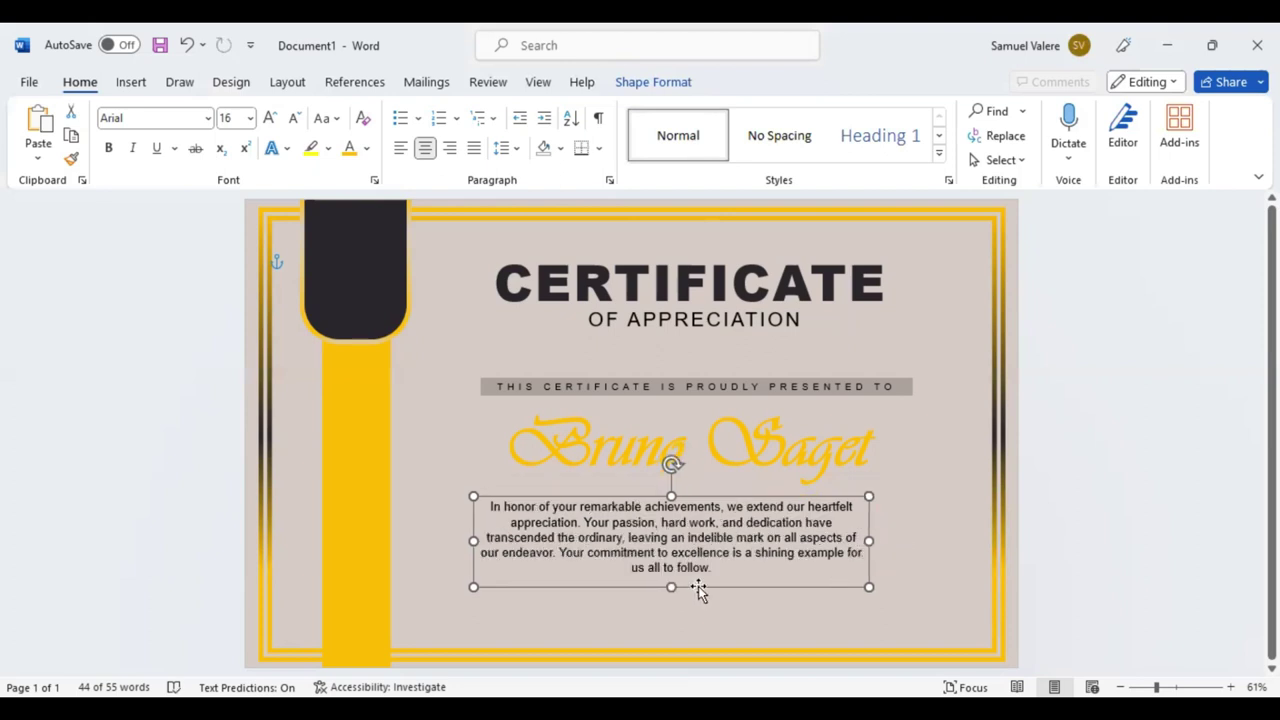
{"action": "left_click_drag", "start_coordinate": [698, 586], "coordinate": [721, 584]}
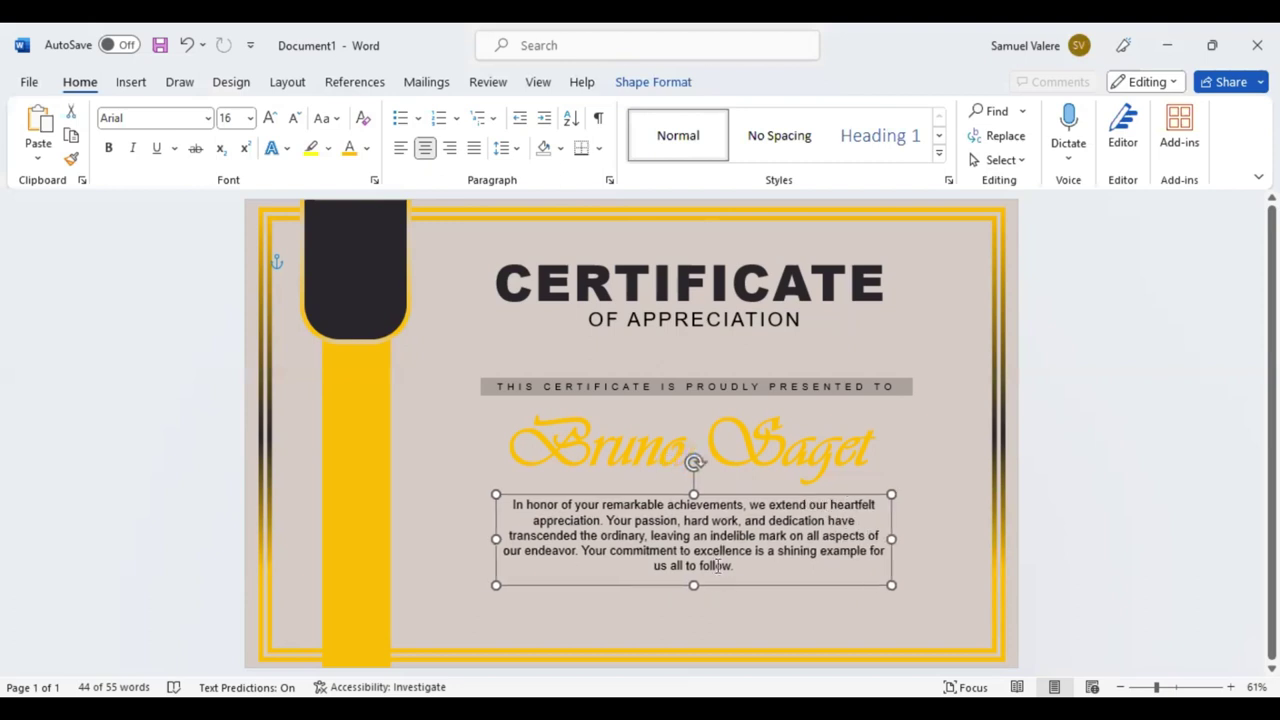
{"action": "left_click_drag", "start_coordinate": [719, 582], "coordinate": [718, 580]}
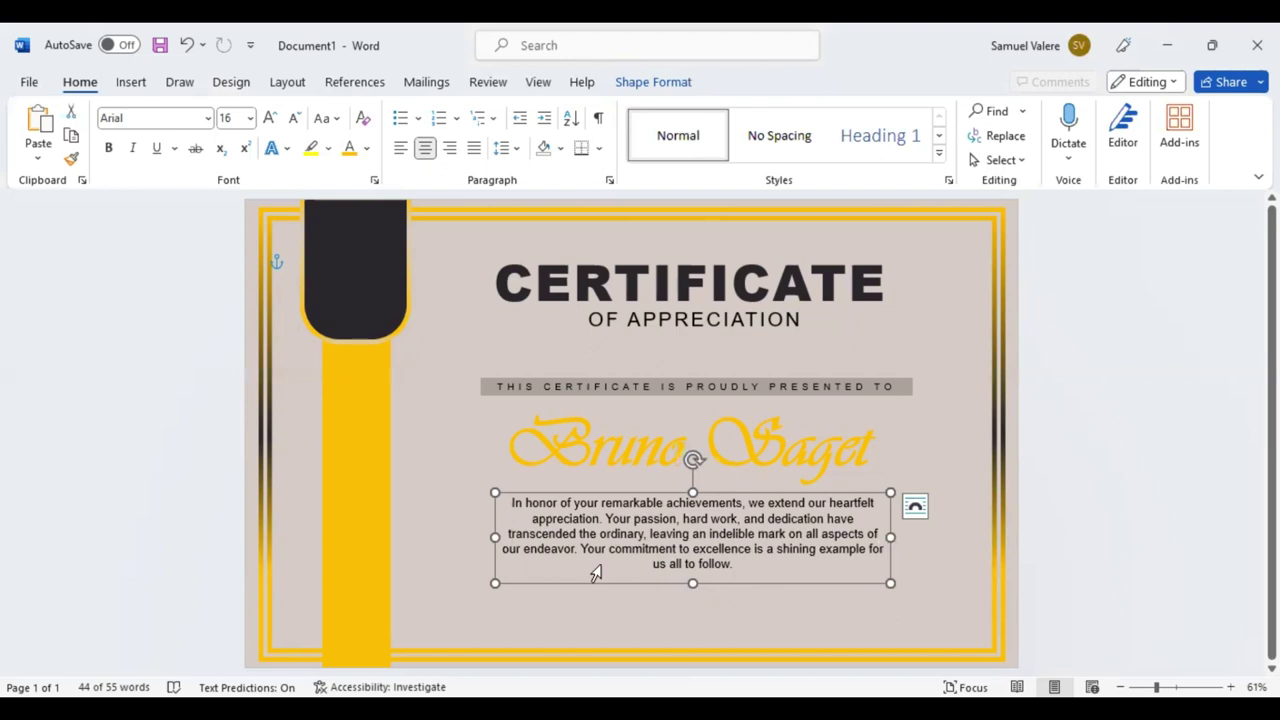
{"action": "left_click", "coordinate": [138, 88]}
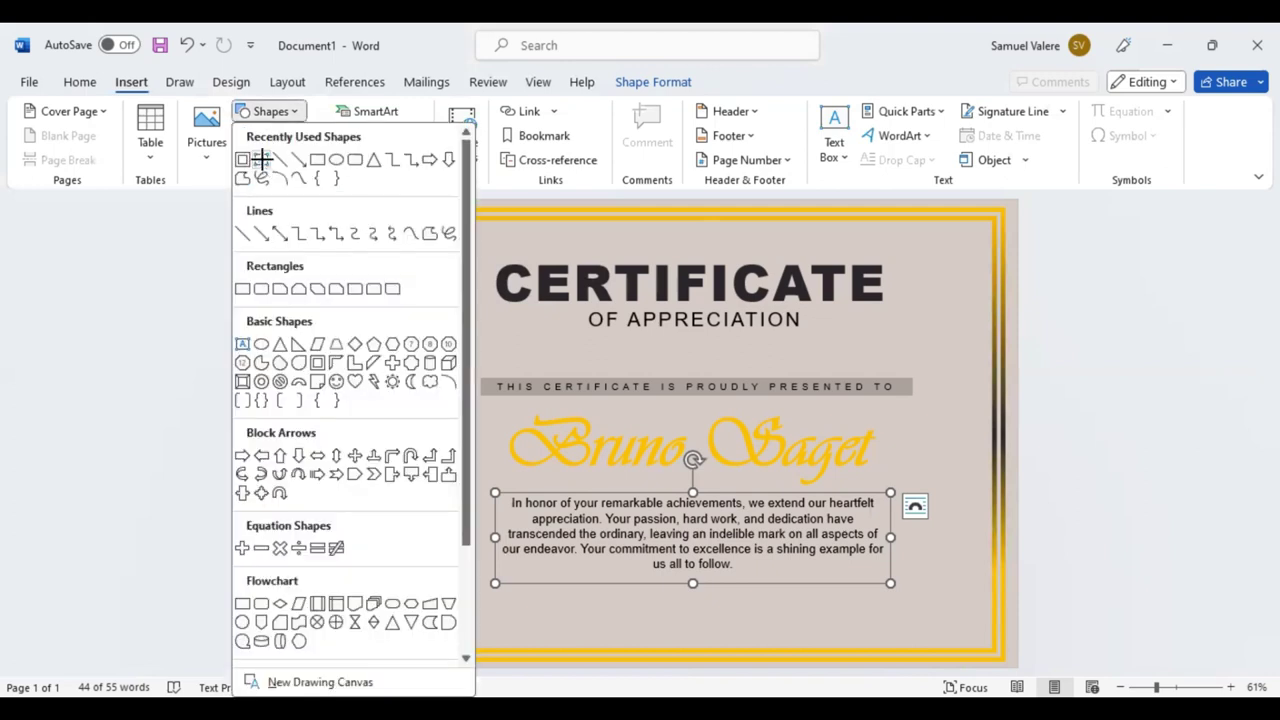
- Add a small Arial 'Date' text box near the certificate's bottom-left corner
{"action": "left_click", "coordinate": [263, 166]}
{"action": "left_click_drag", "start_coordinate": [415, 627], "coordinate": [487, 643]}
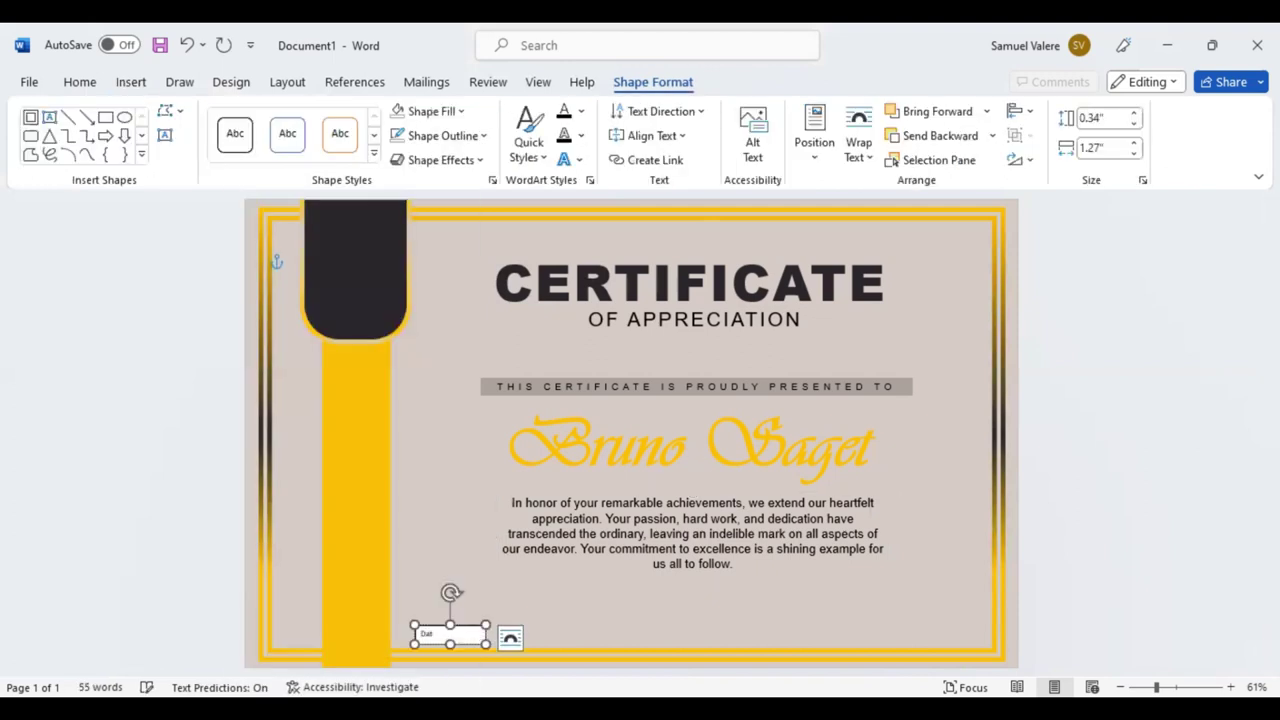
{"action": "type", "text": "Date"}
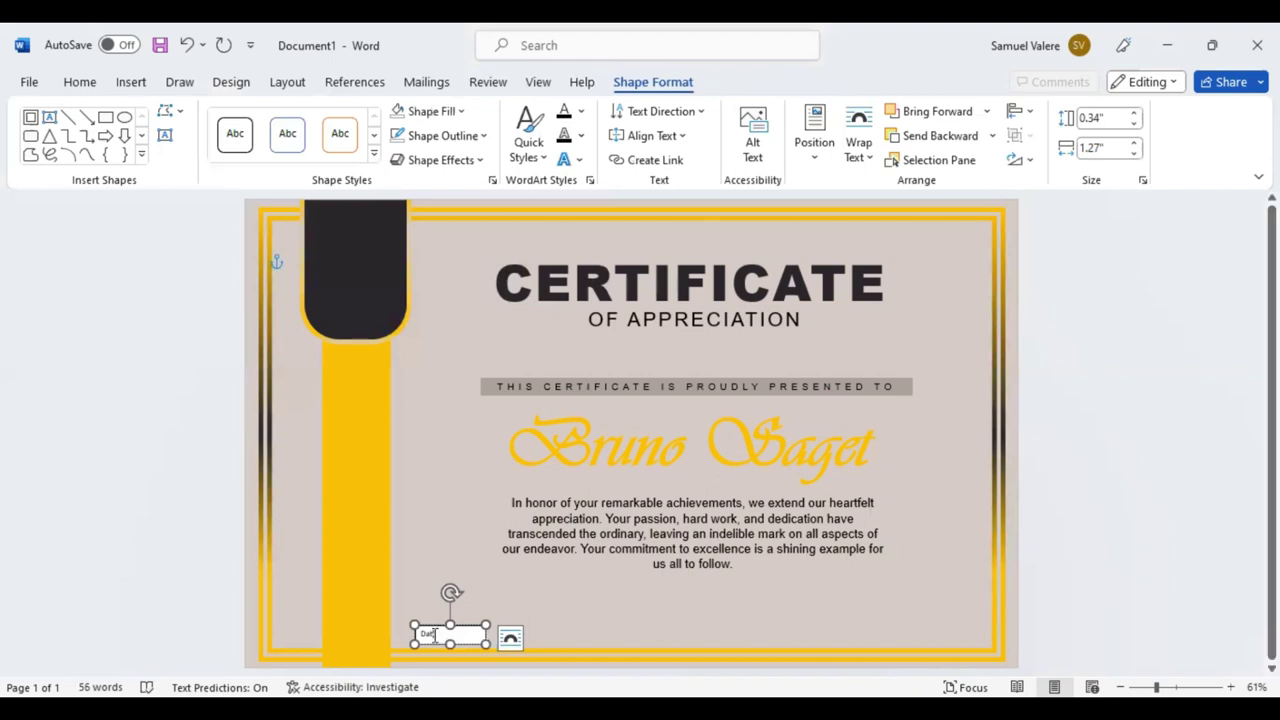
{"action": "double_click", "coordinate": [429, 634]}
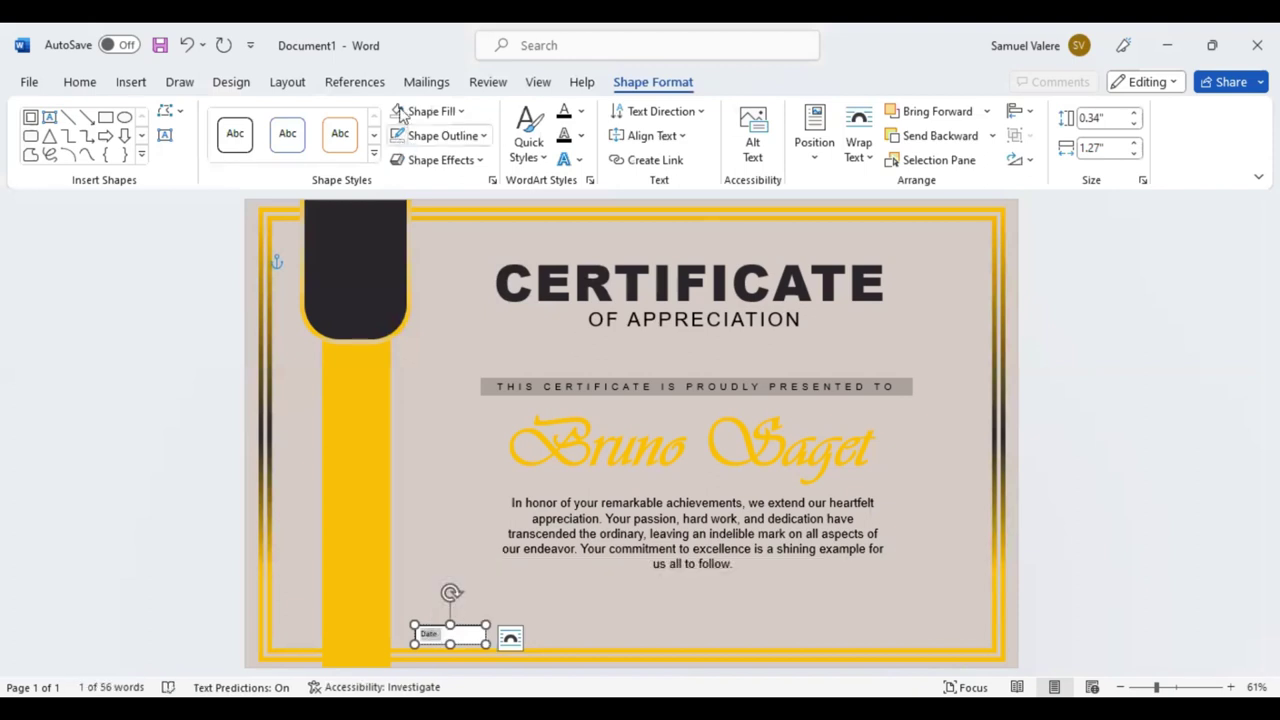
{"action": "left_click", "coordinate": [127, 84]}
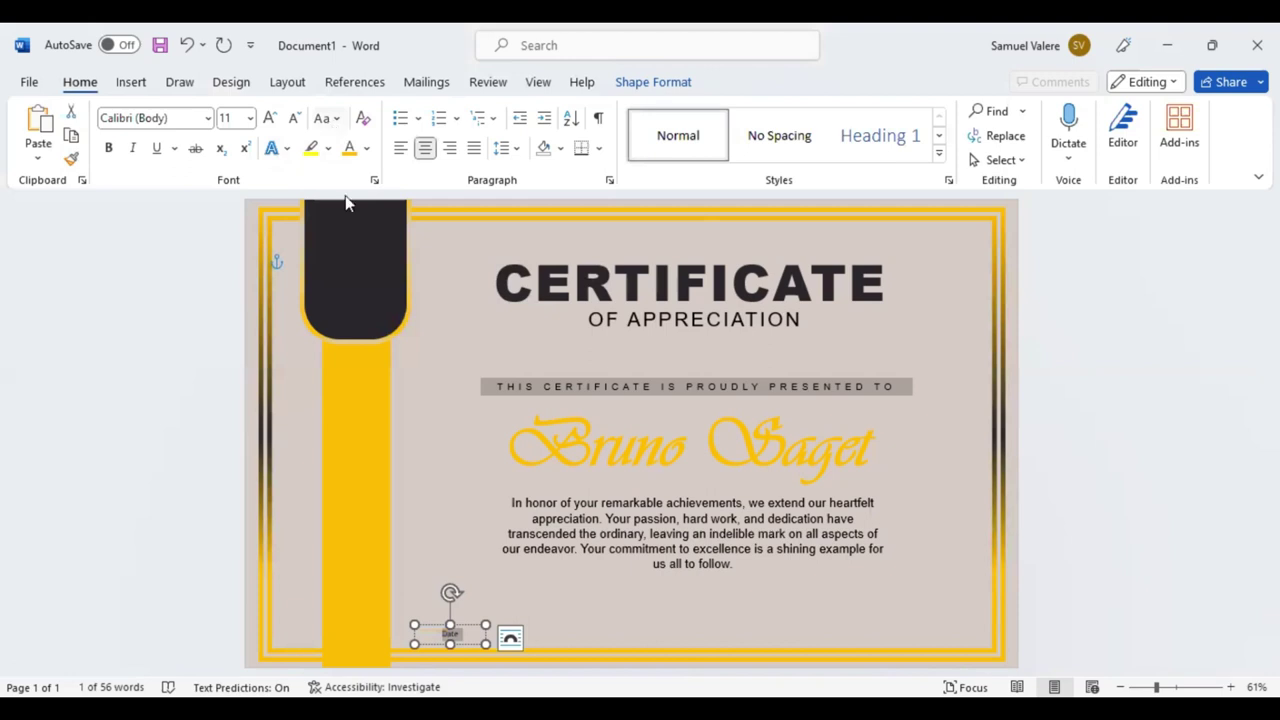
{"action": "left_click", "coordinate": [155, 118]}
{"action": "type", "text": "Arial"}
{"action": "key", "text": "Return"}
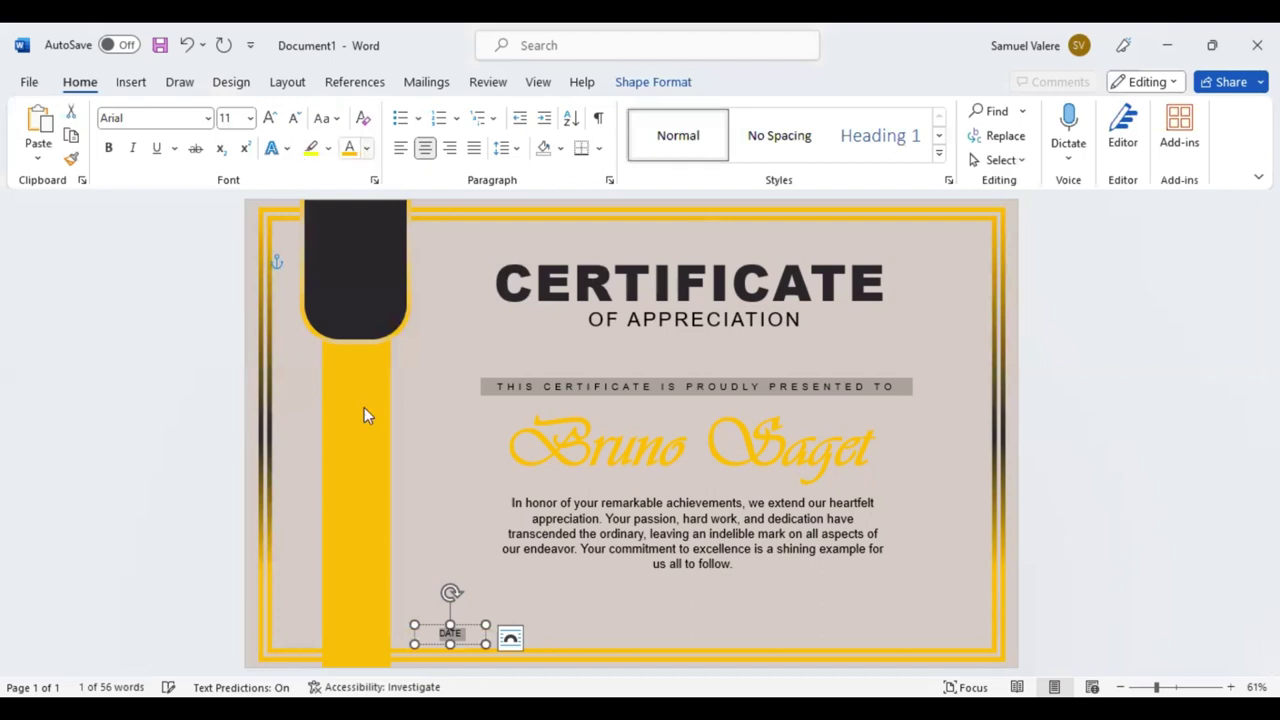
- Nudge the DATE box into place and drag a copy to the bottom-right
{"action": "left_click", "coordinate": [461, 622]}
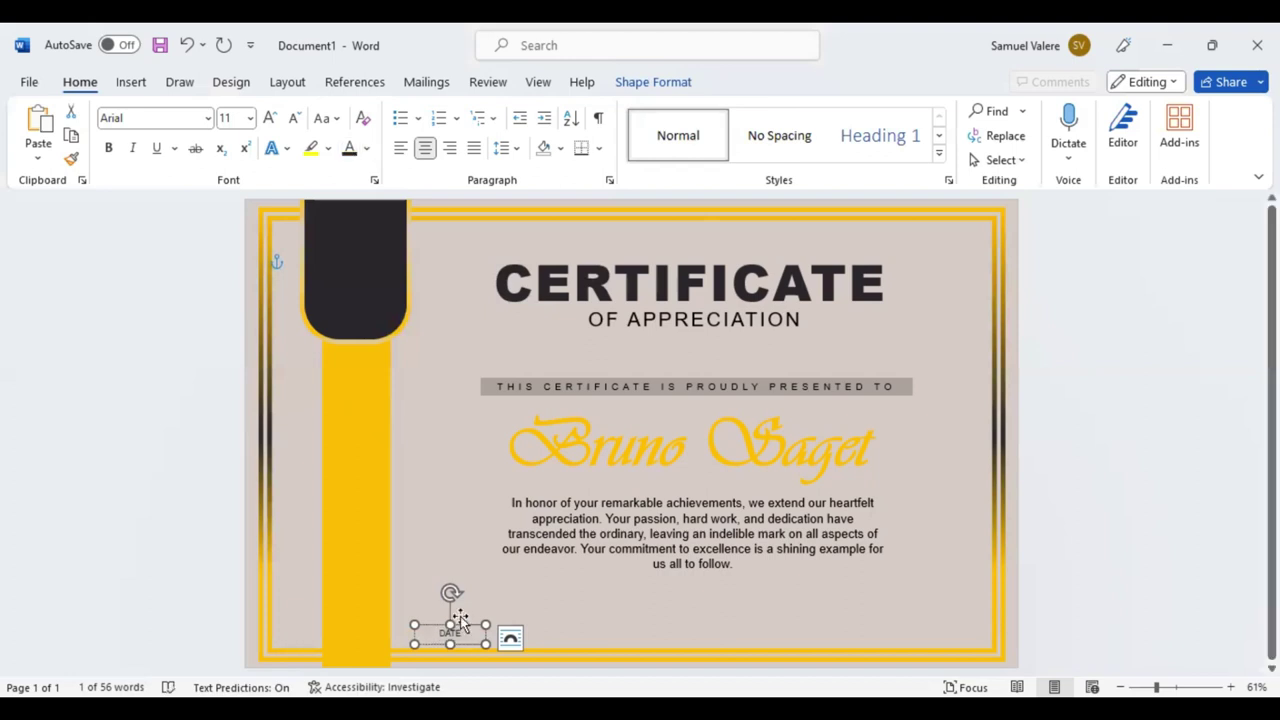
{"action": "left_click_drag", "start_coordinate": [461, 620], "coordinate": [472, 632]}
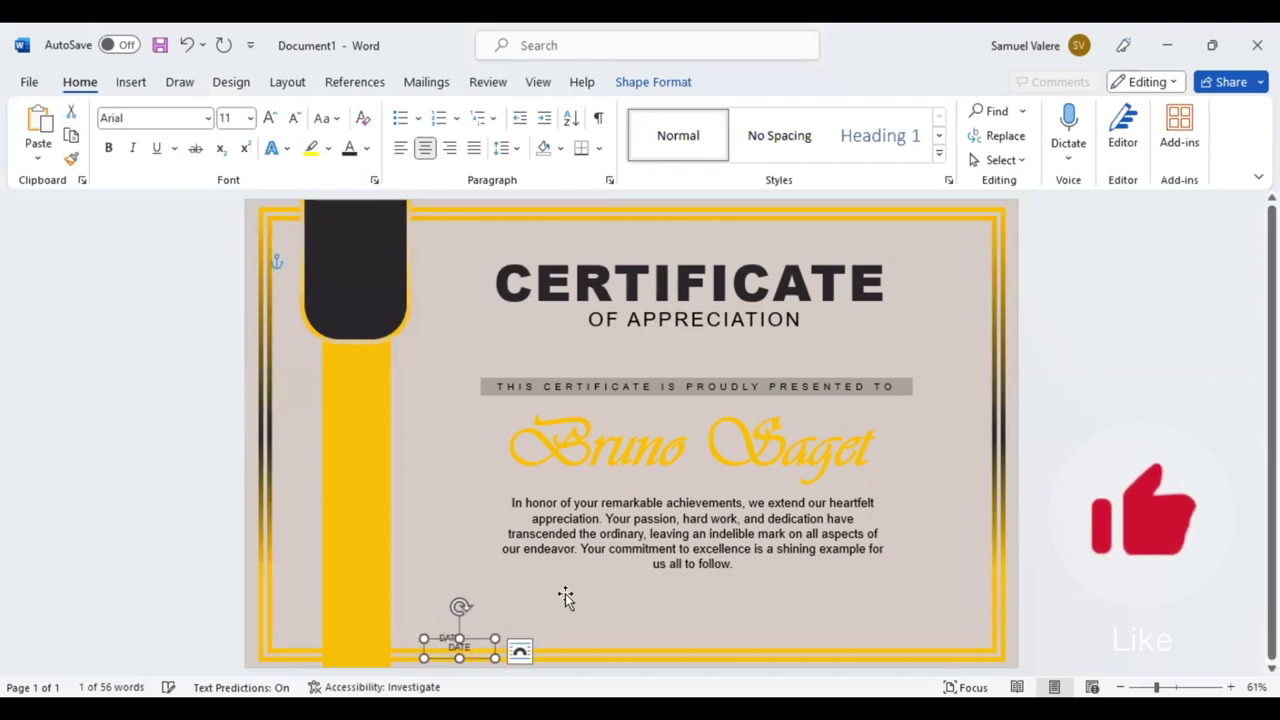
{"action": "key", "text": "Up"}
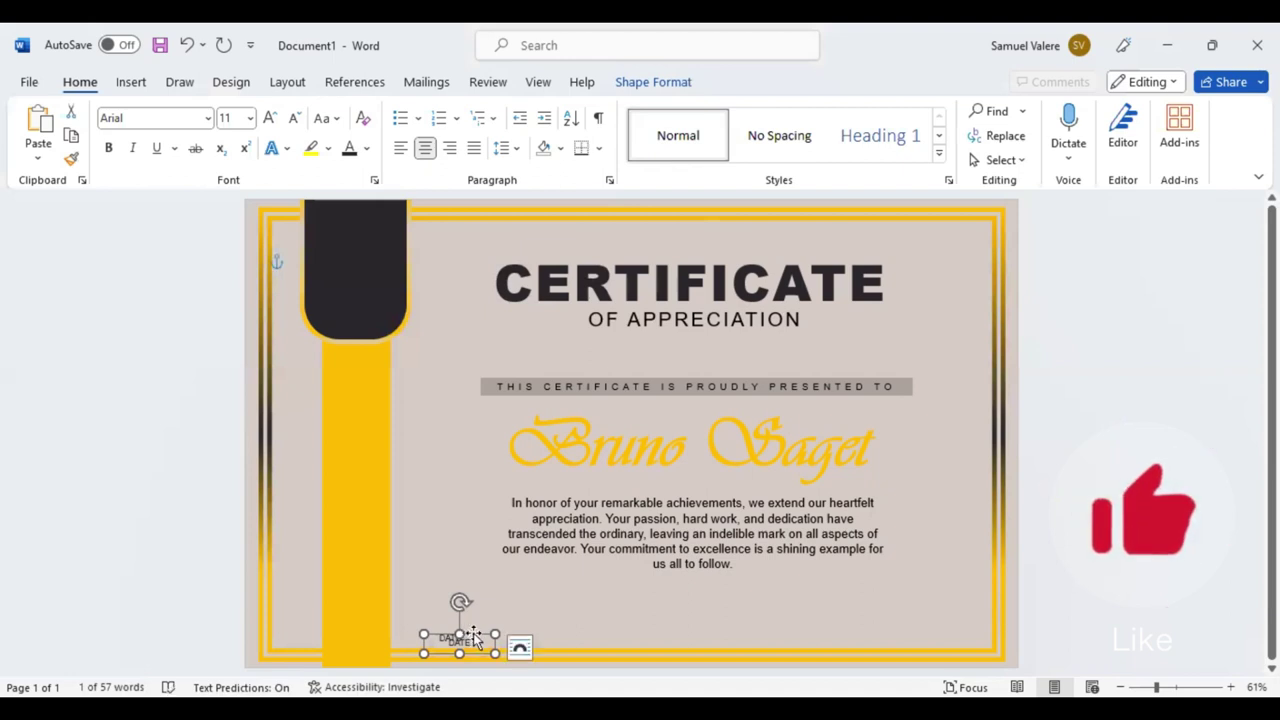
{"action": "left_click_drag", "start_coordinate": [474, 640], "coordinate": [934, 628], "text": "ctrl"}
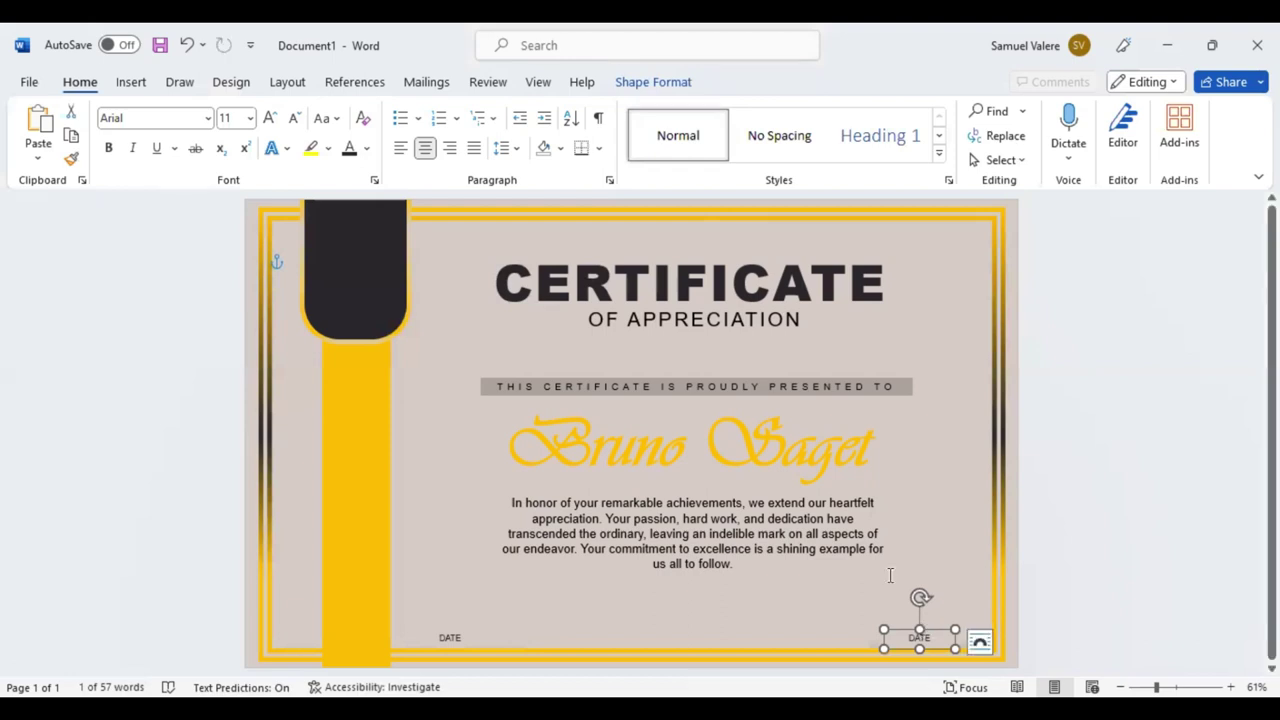
- Shift the copied label slightly up-left and change its text to uppercase 'SIGNATURE'
{"action": "key", "text": "Up"}
{"action": "key", "text": "Up"}
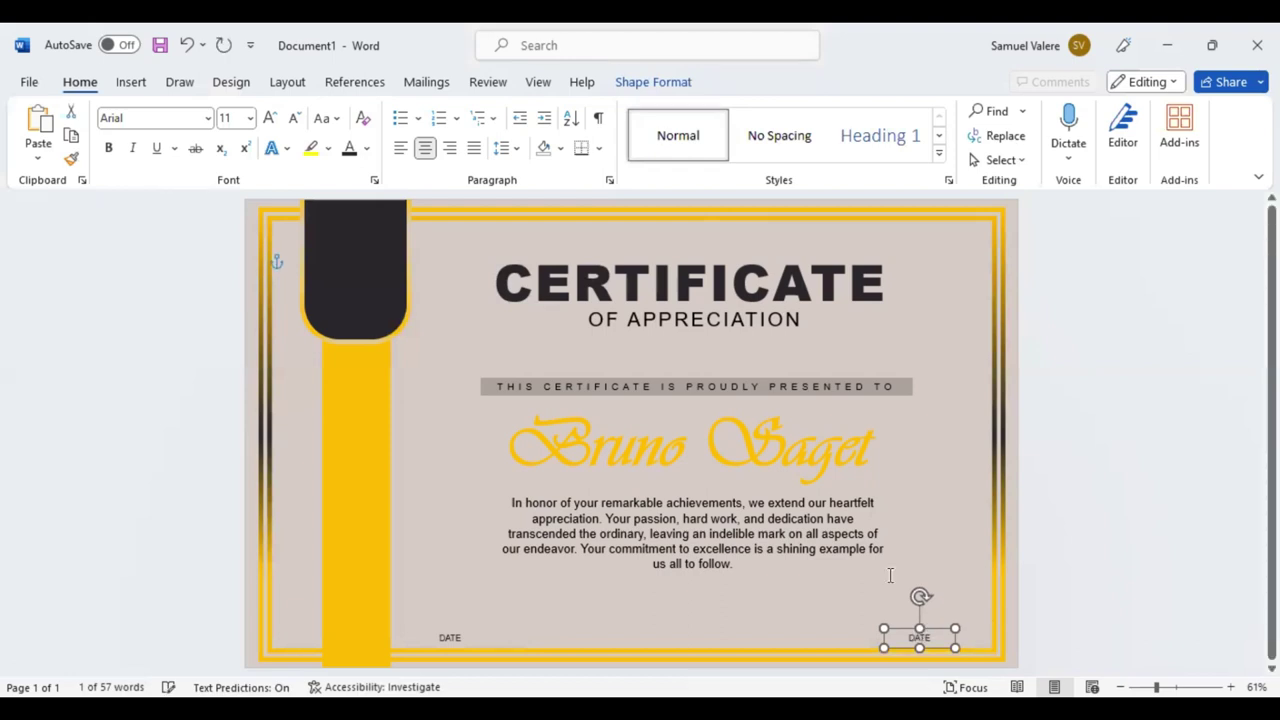
{"action": "key", "text": "Left"}
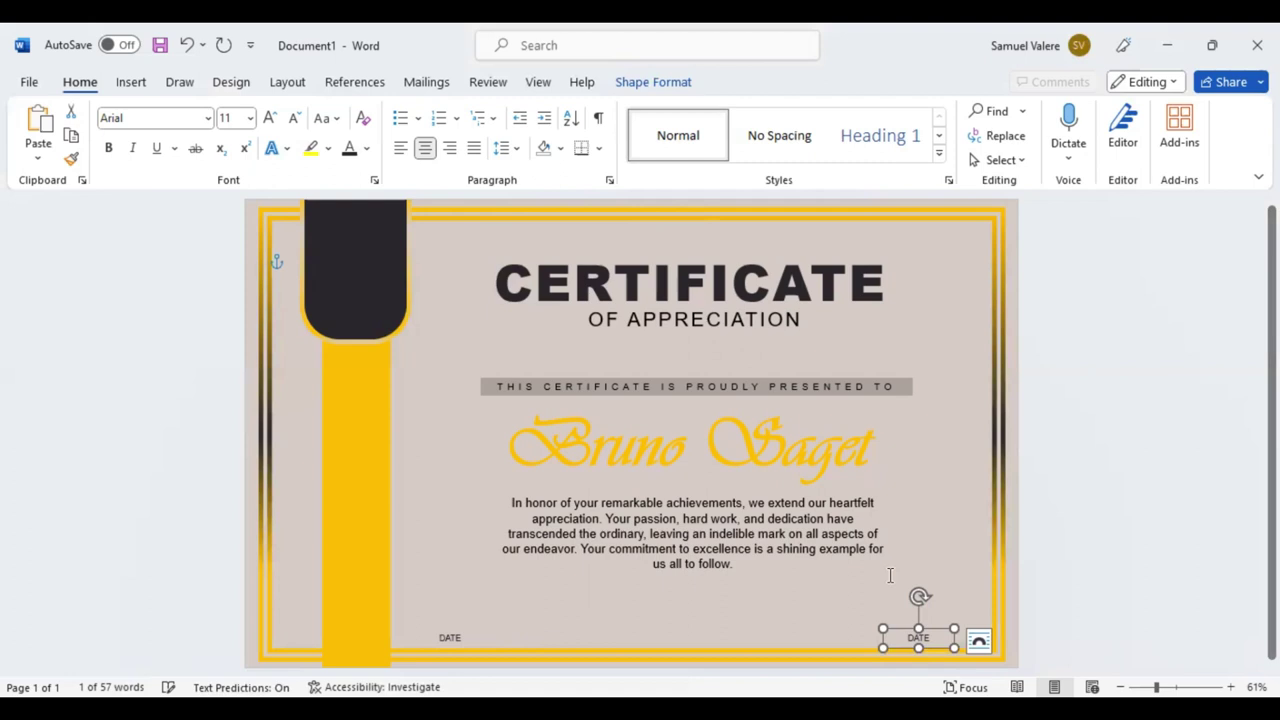
{"action": "key", "text": "Left"}
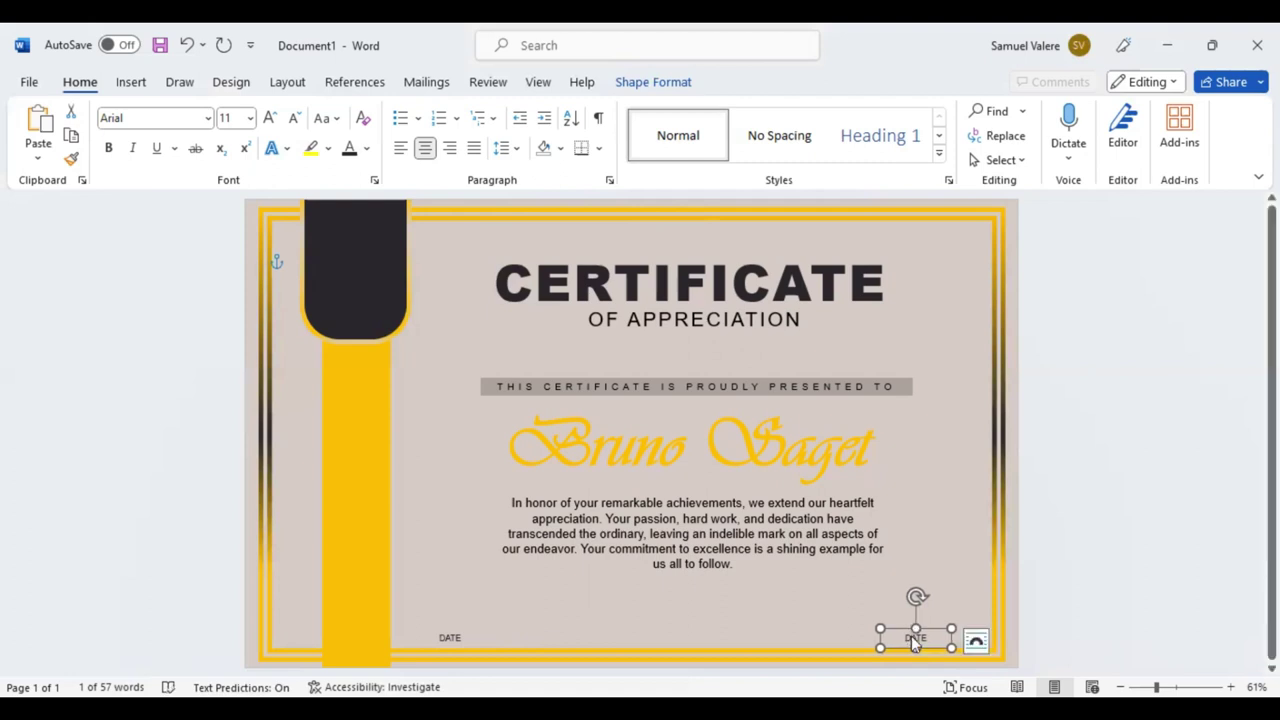
{"action": "double_click", "coordinate": [913, 643]}
{"action": "type", "text": "Sig"}
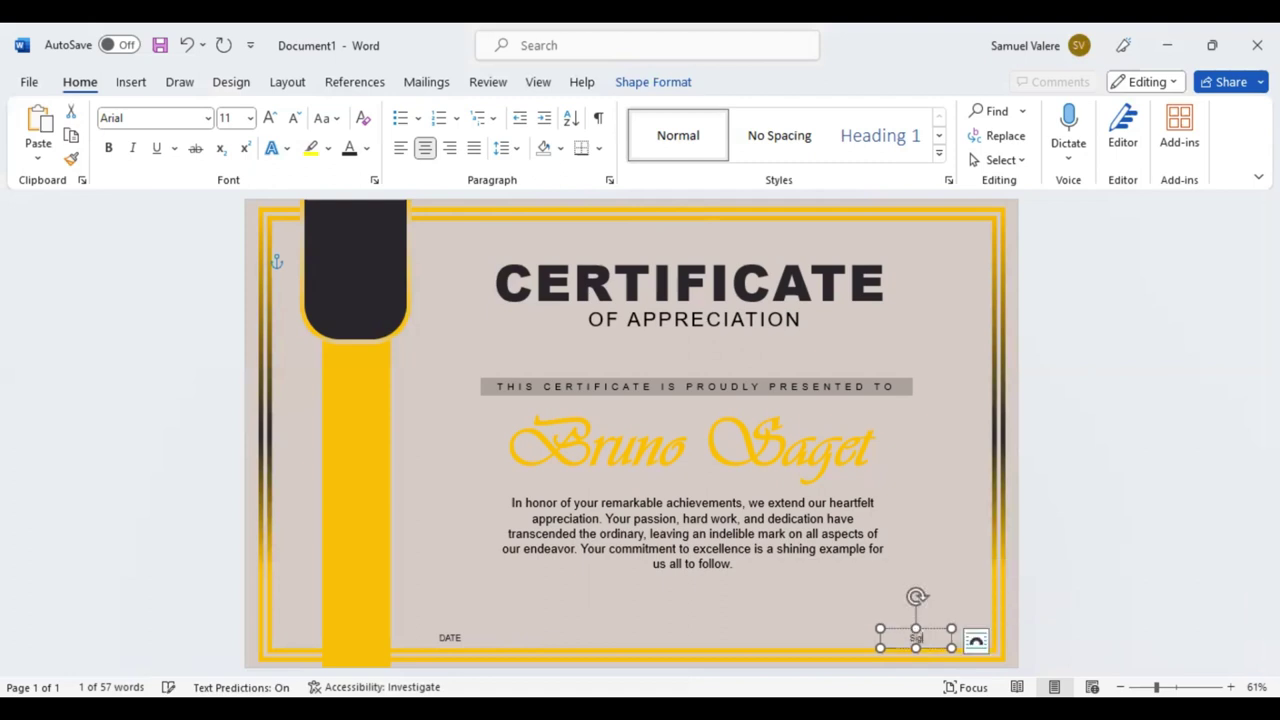
{"action": "type", "text": "nature"}
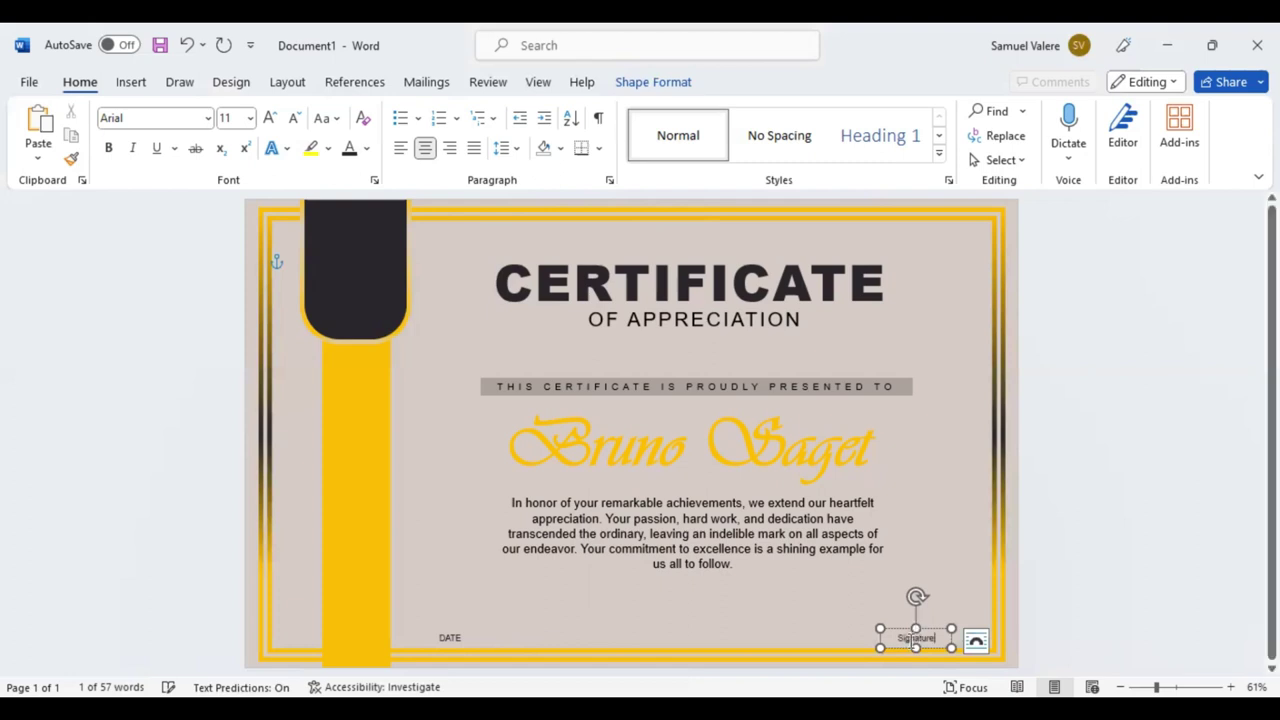
{"action": "double_click", "coordinate": [916, 638]}
{"action": "key", "text": "shift+F3"}
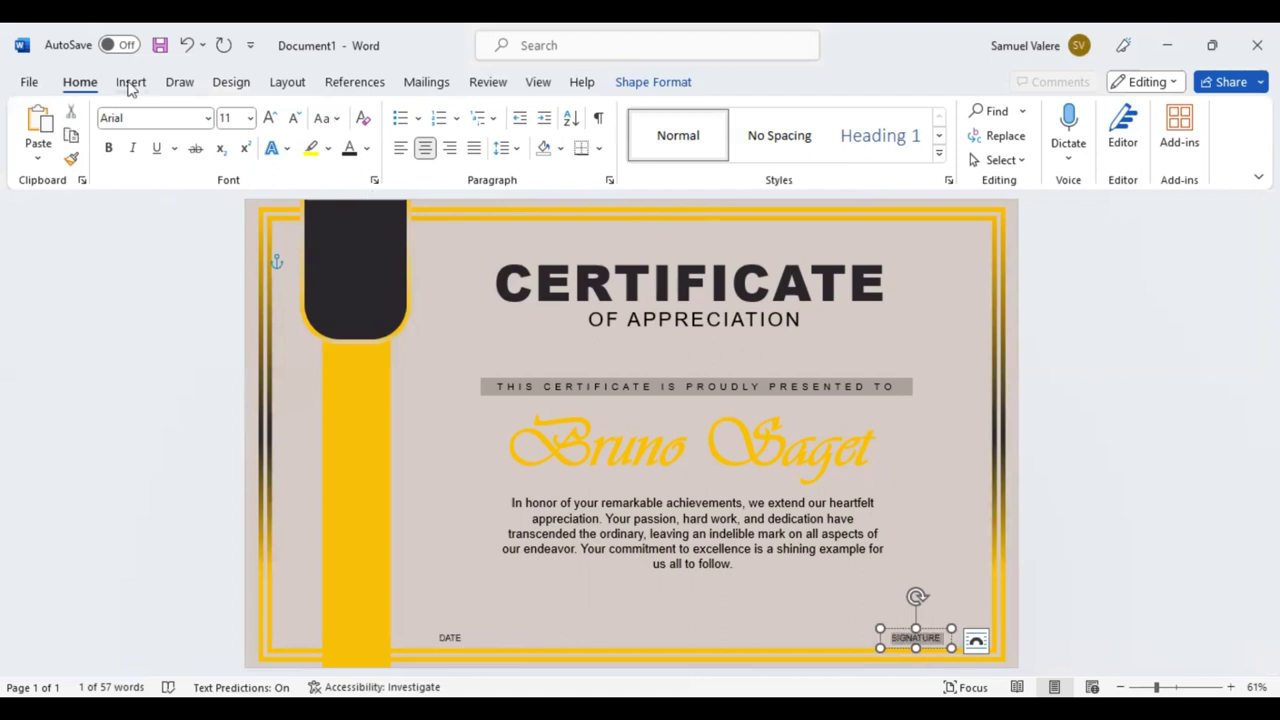
- Draw a thin, level horizontal line just above the DATE label
{"action": "left_click", "coordinate": [133, 89]}
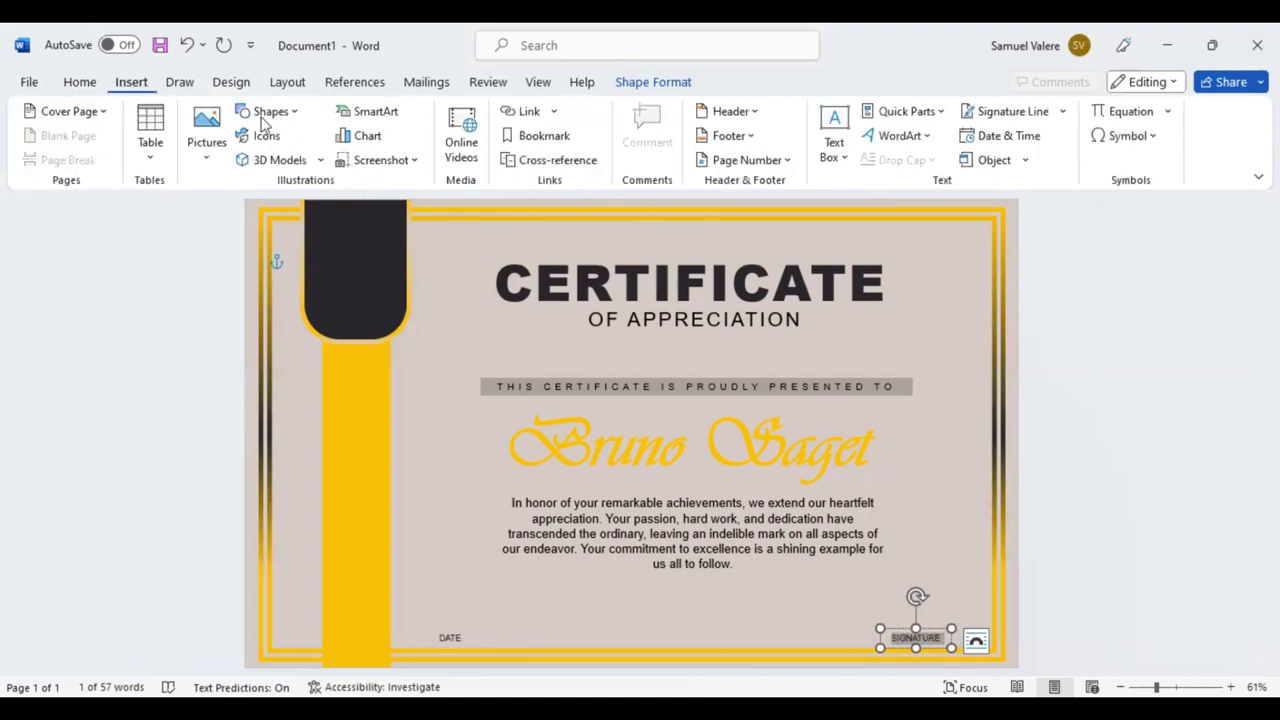
{"action": "left_click", "coordinate": [245, 237]}
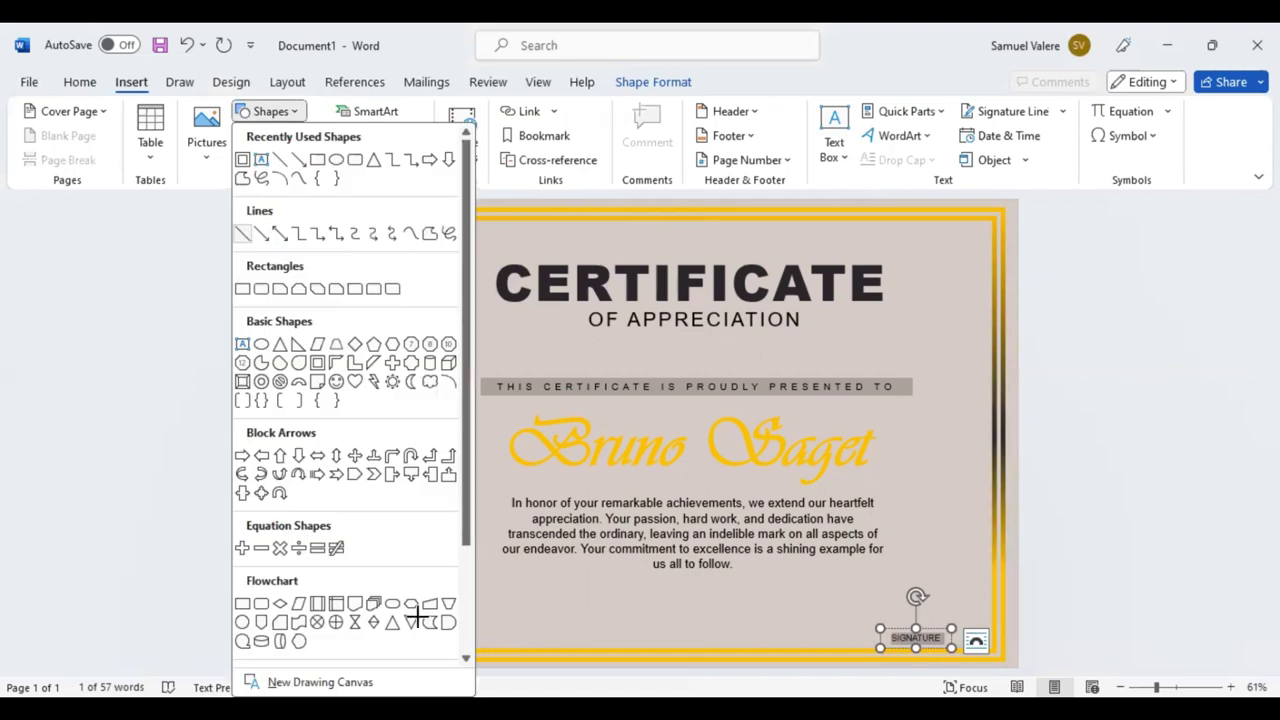
{"action": "mouse_move", "coordinate": [420, 617]}
{"action": "left_mouse_down"}
{"action": "mouse_move", "coordinate": [535, 618]}
{"action": "mouse_move", "coordinate": [509, 580]}
{"action": "mouse_move", "coordinate": [502, 610]}
{"action": "left_mouse_up"}
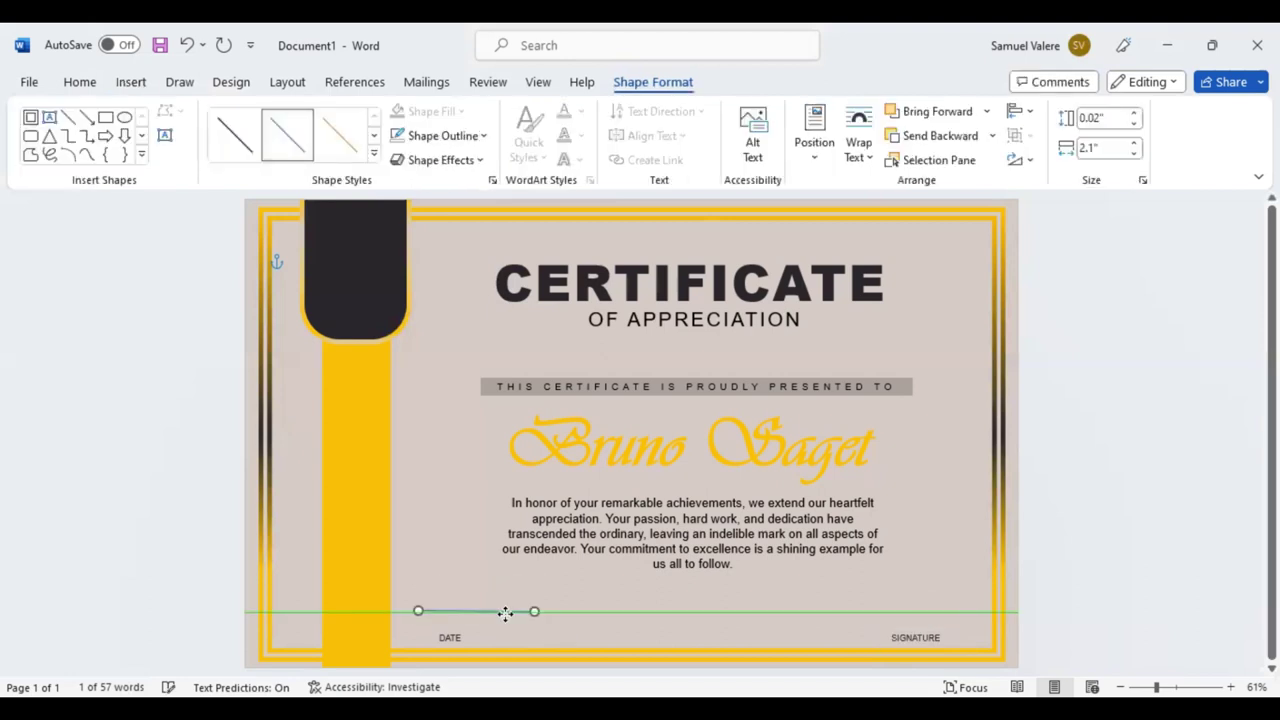
{"action": "left_click_drag", "start_coordinate": [419, 610], "coordinate": [419, 610]}
{"action": "left_click_drag", "start_coordinate": [534, 610], "coordinate": [530, 611]}
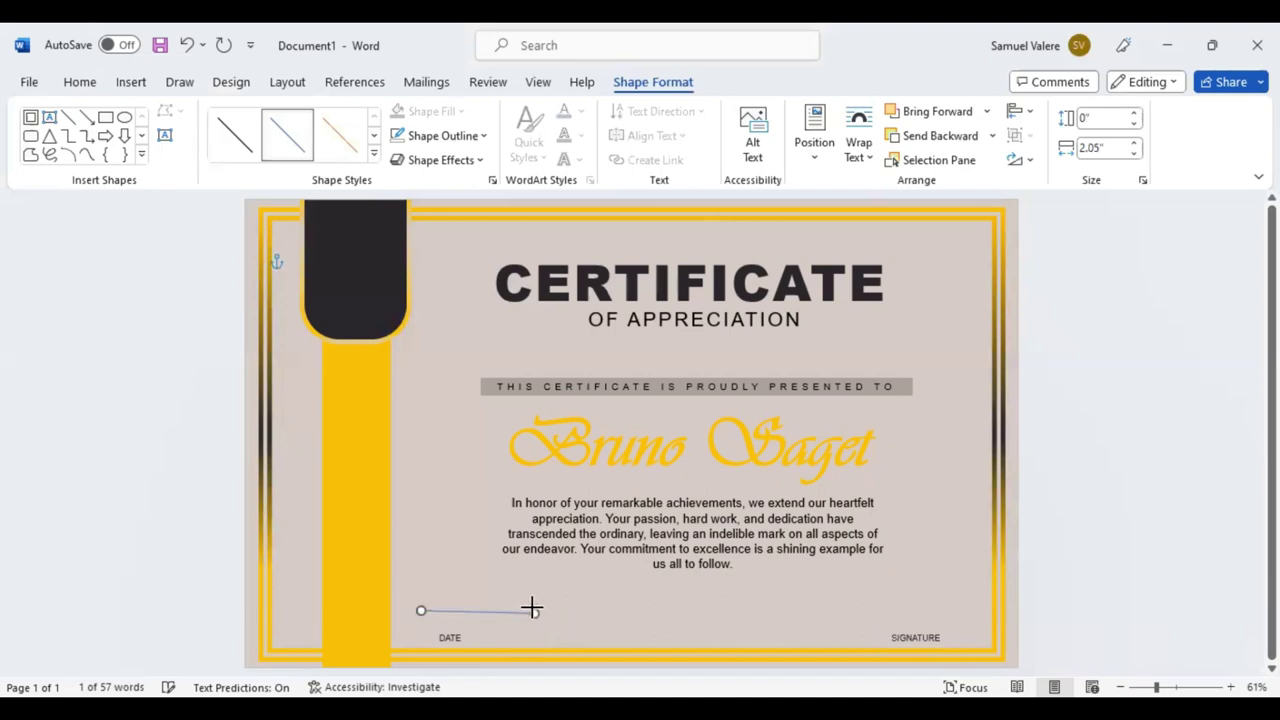
{"action": "left_click_drag", "start_coordinate": [531, 612], "coordinate": [531, 610]}
{"action": "left_click_drag", "start_coordinate": [419, 610], "coordinate": [419, 611]}
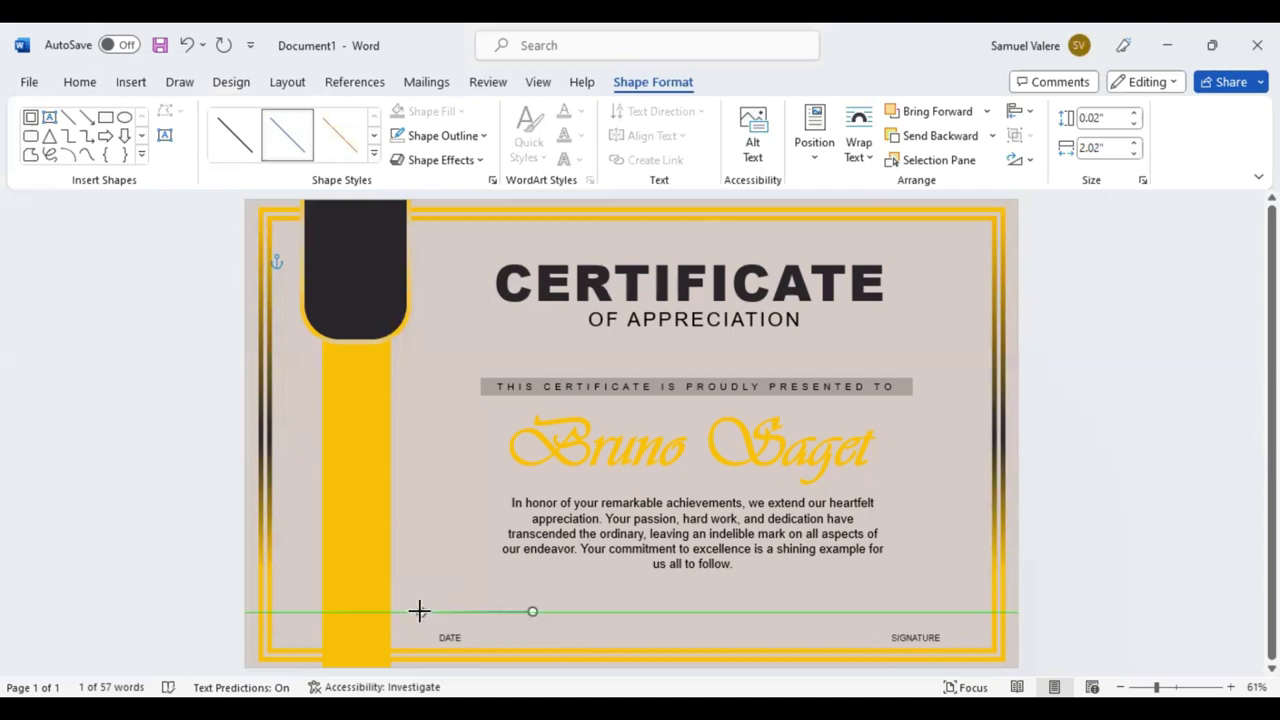
{"action": "left_click_drag", "start_coordinate": [419, 610], "coordinate": [420, 611]}
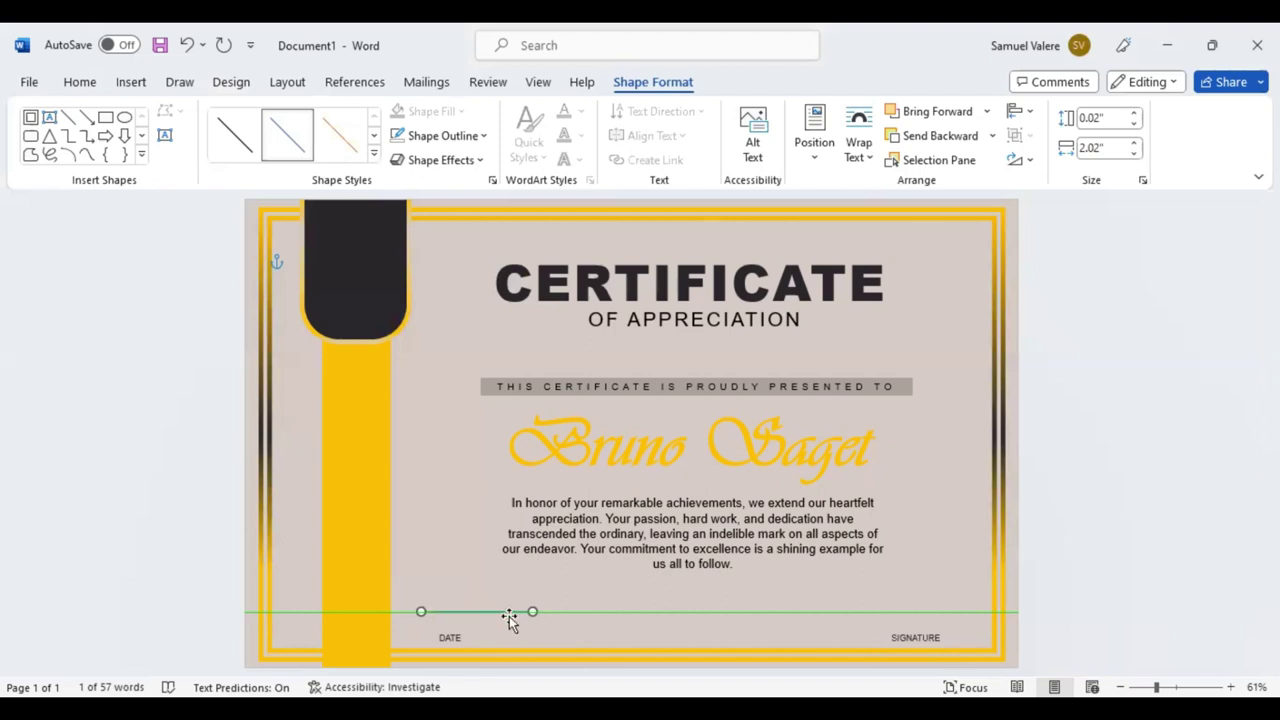
{"action": "left_click_drag", "start_coordinate": [509, 616], "coordinate": [509, 617]}
{"action": "key", "text": "Down"}
{"action": "key", "text": "Down"}
{"action": "key", "text": "Down"}
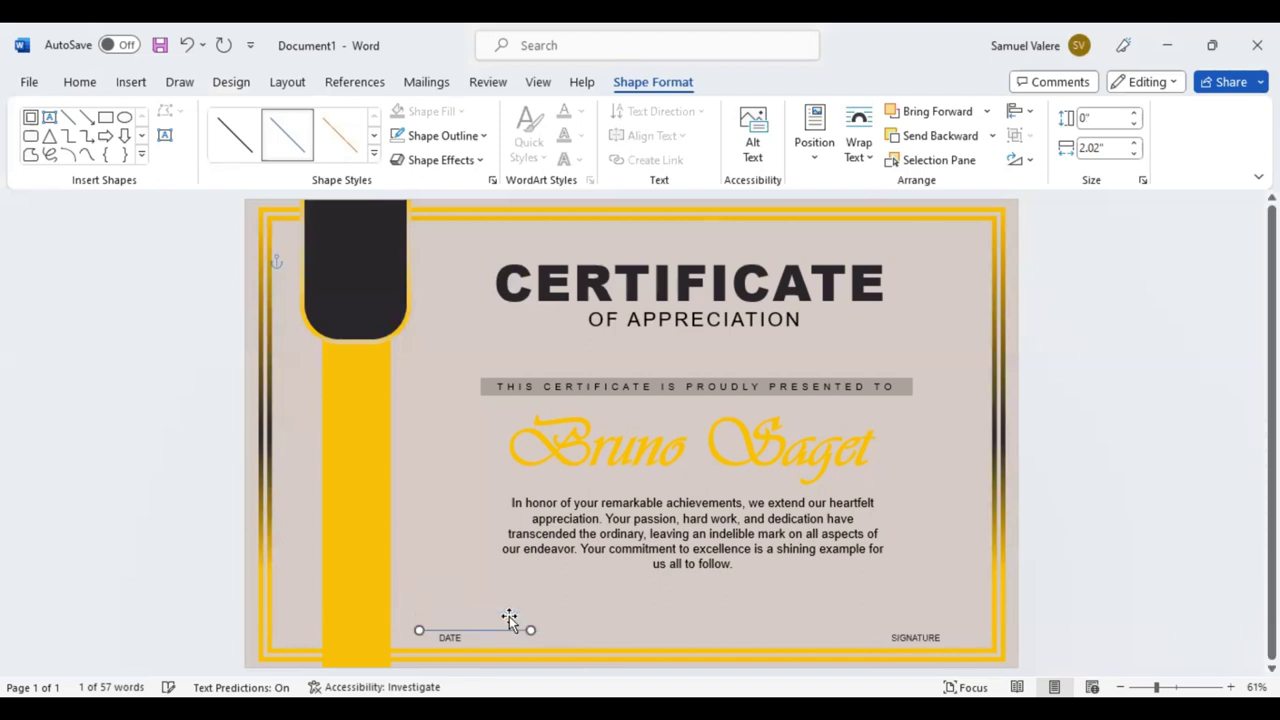
{"action": "key", "text": "Left"}
{"action": "key", "text": "Left"}
{"action": "key", "text": "Left"}
{"action": "key", "text": "Left"}
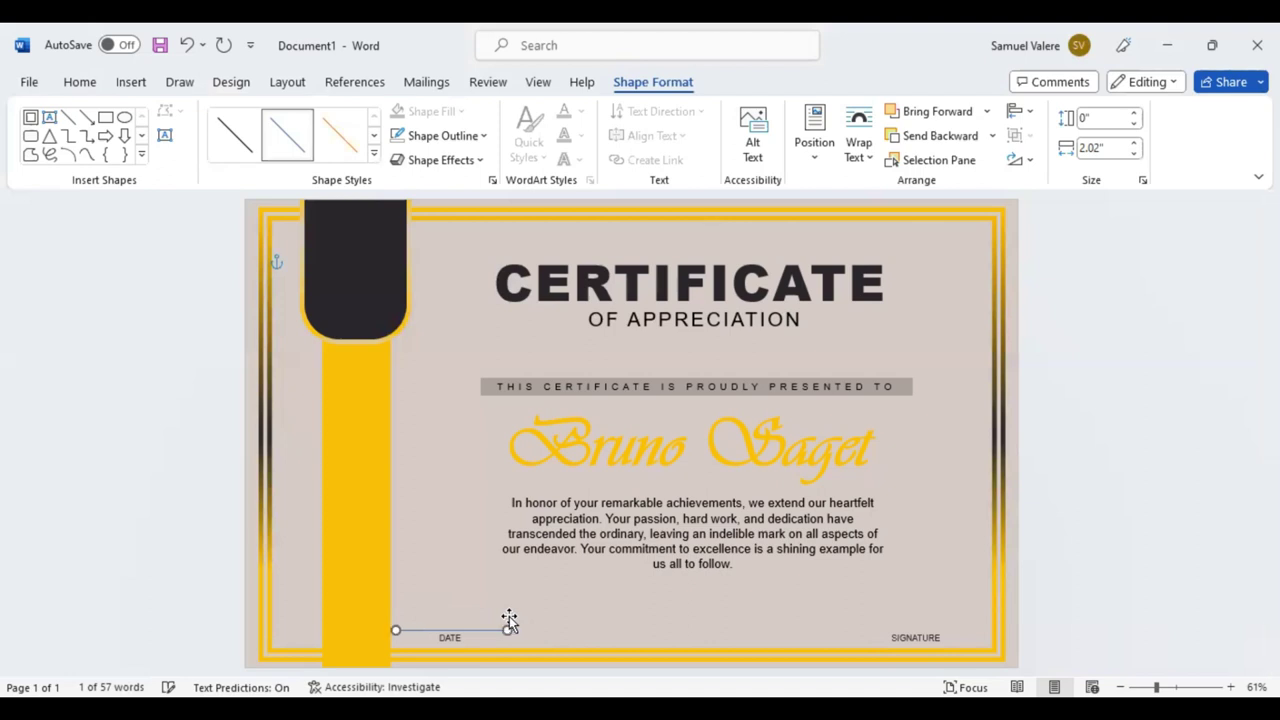
{"action": "key", "text": "Left"}
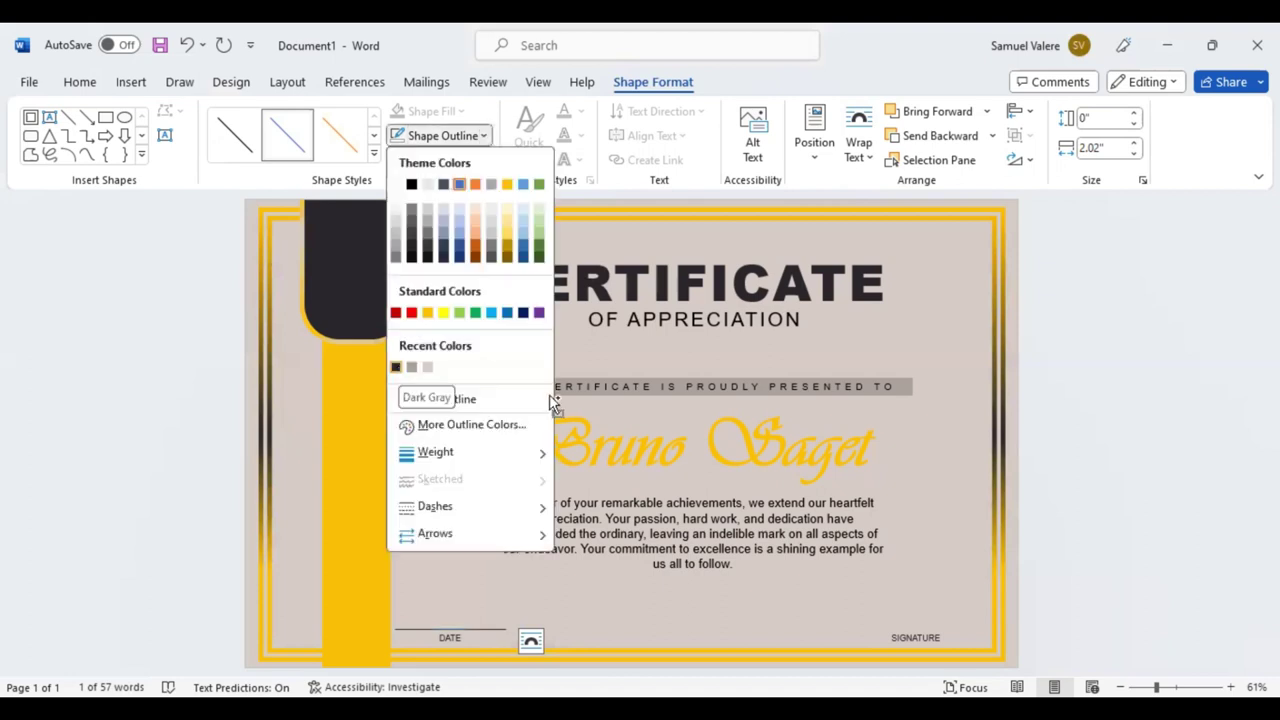
{"action": "key", "text": "Escape"}
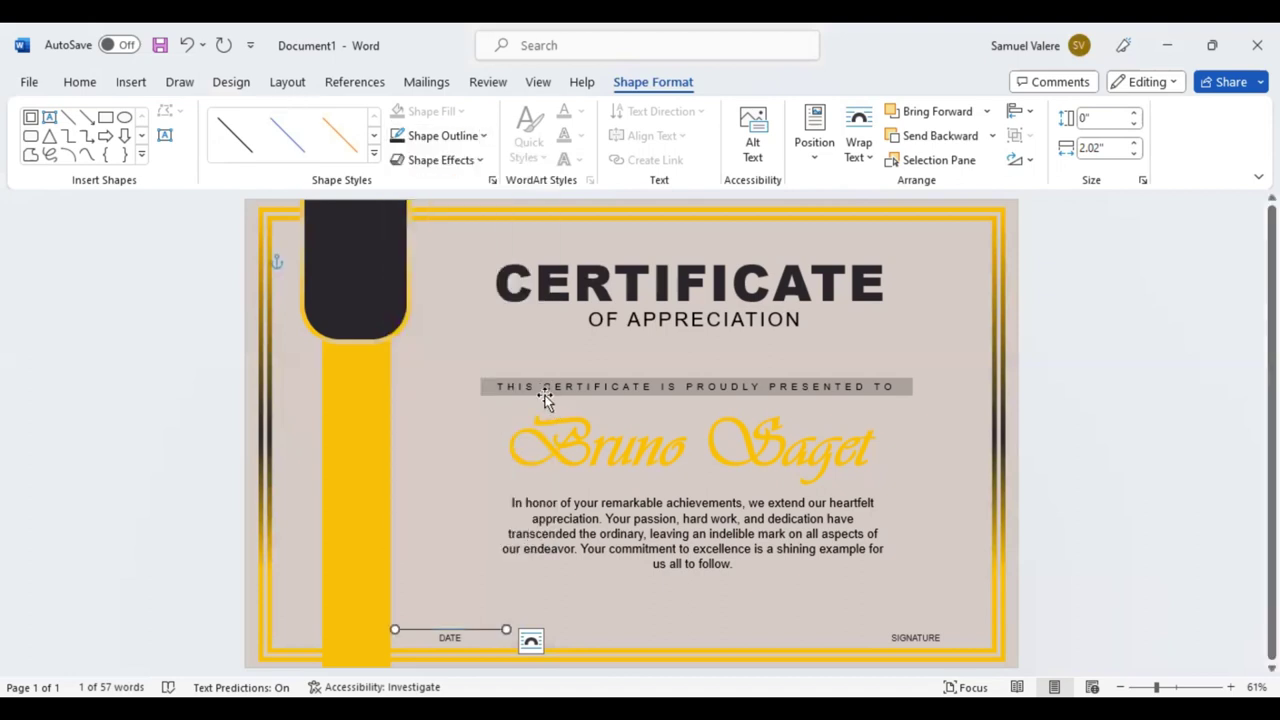
- Duplicate the line and position the copy above SIGNATURE
{"action": "key", "text": "Right"}
{"action": "key", "text": "Right"}
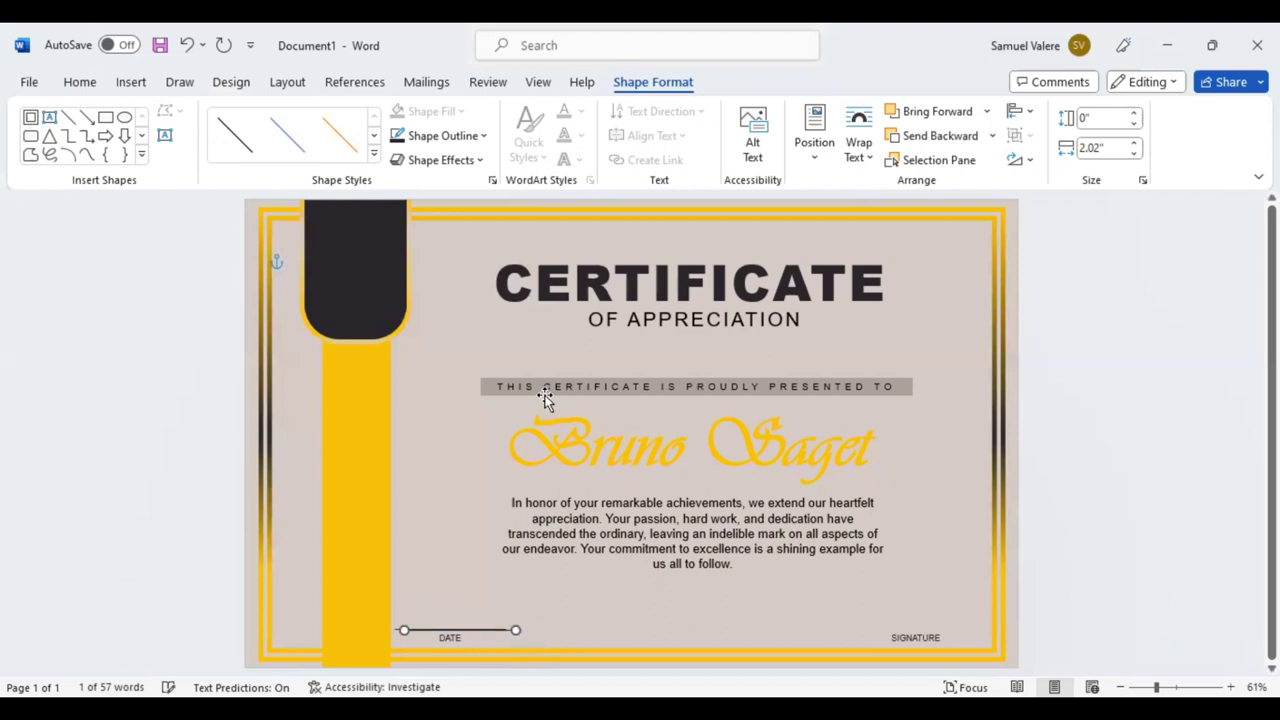
{"action": "key", "text": "Right"}
{"action": "key", "text": "Right"}
{"action": "key", "text": "Right"}
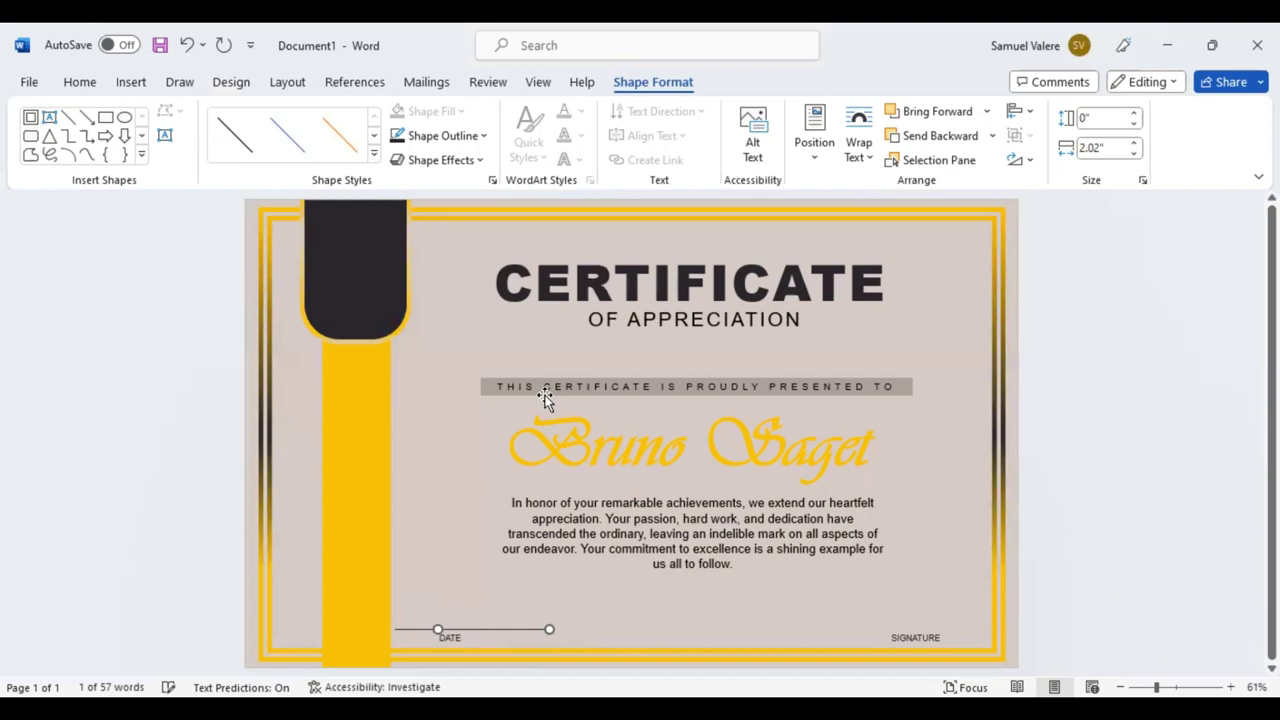
{"action": "key", "text": "Right"}
{"action": "key", "text": "Right"}
{"action": "key", "text": "Right"}
{"action": "key", "text": "Left"}
{"action": "key", "text": "Left"}
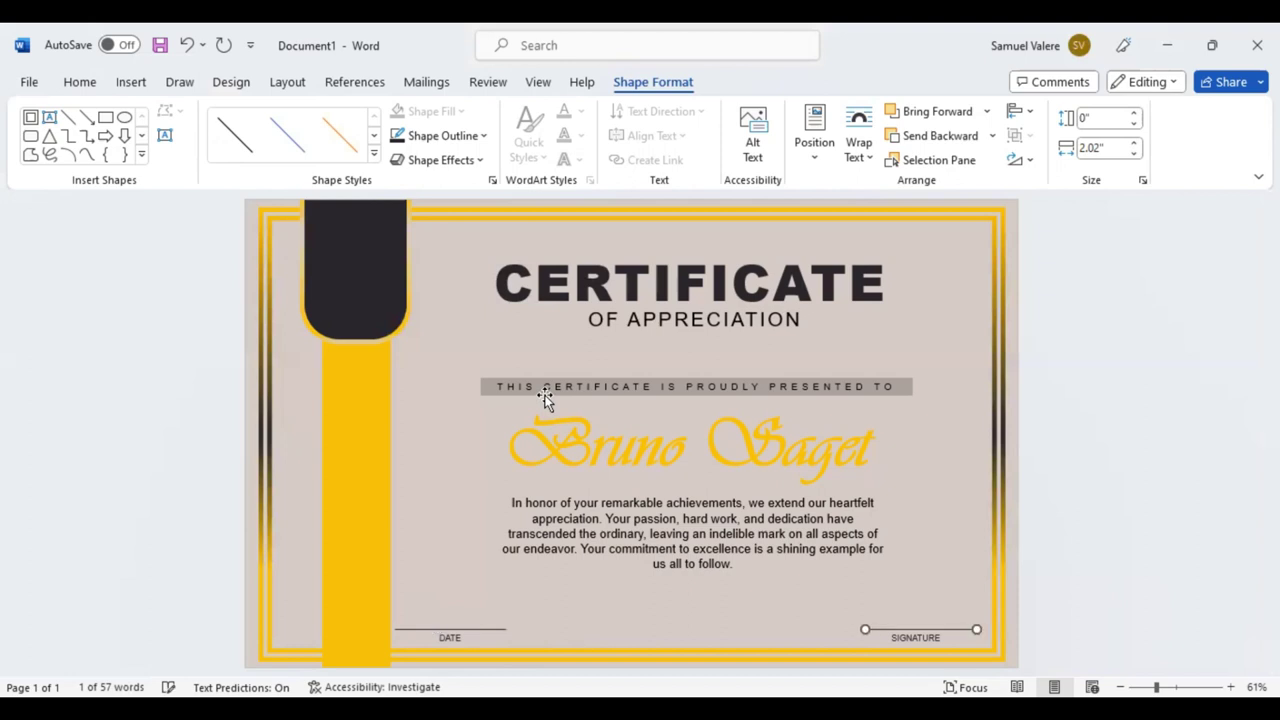
{"action": "key", "text": "Left"}
{"action": "key", "text": "ctrl+Left"}
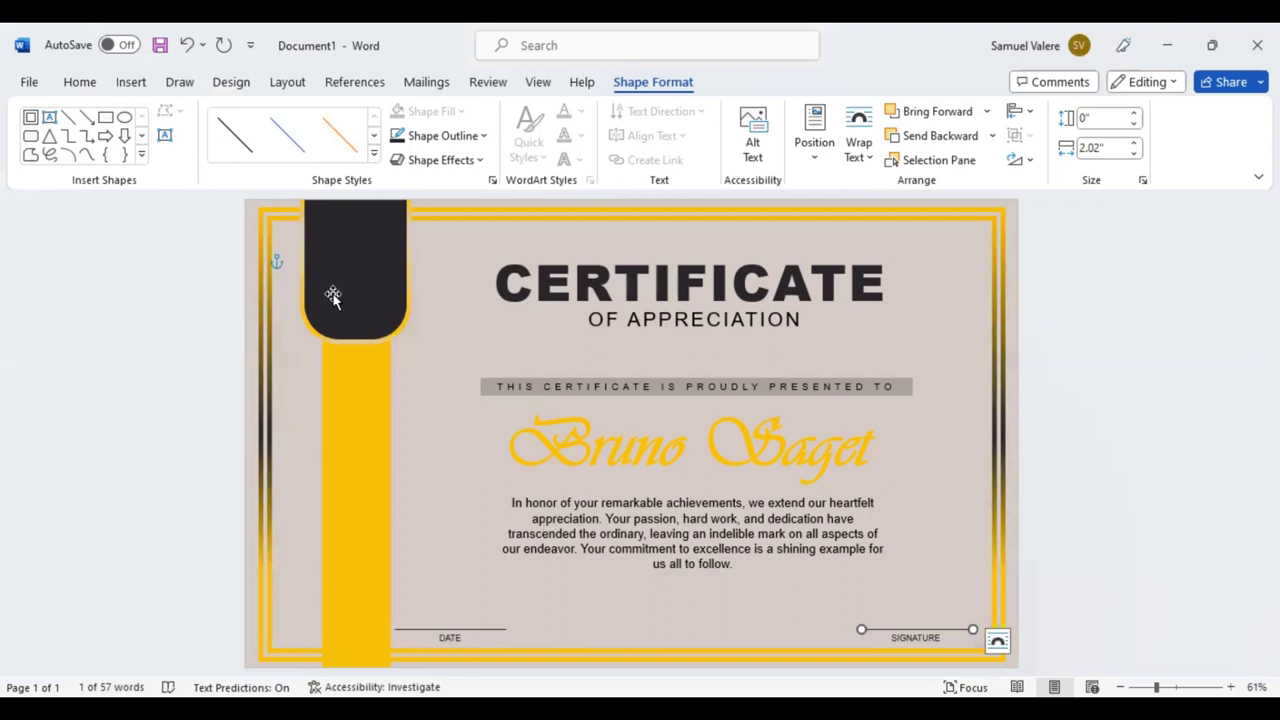
- Resize the dark rounded banner to 4.55" x 2.31" and align it with the yellow strip
{"action": "left_click", "coordinate": [408, 341]}
{"action": "left_click_drag", "start_coordinate": [408, 341], "coordinate": [429, 382]}
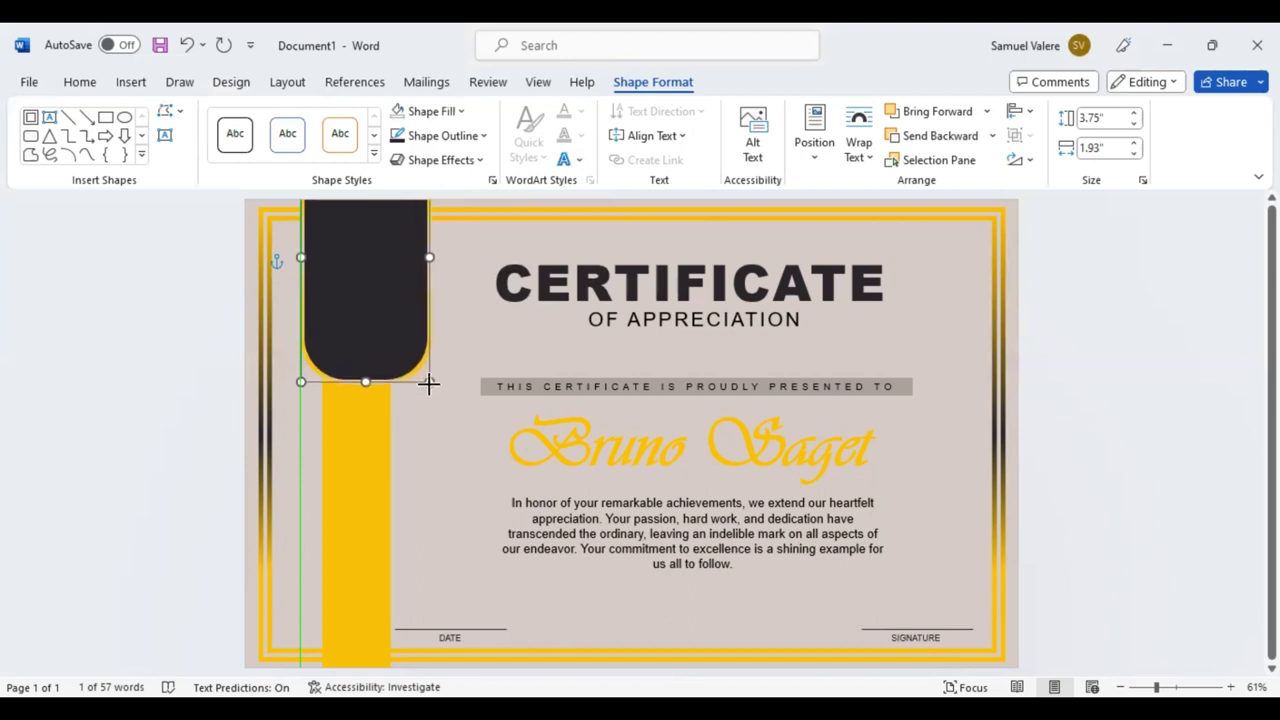
{"action": "left_click_drag", "start_coordinate": [429, 382], "coordinate": [430, 386]}
{"action": "left_click", "coordinate": [363, 334]}
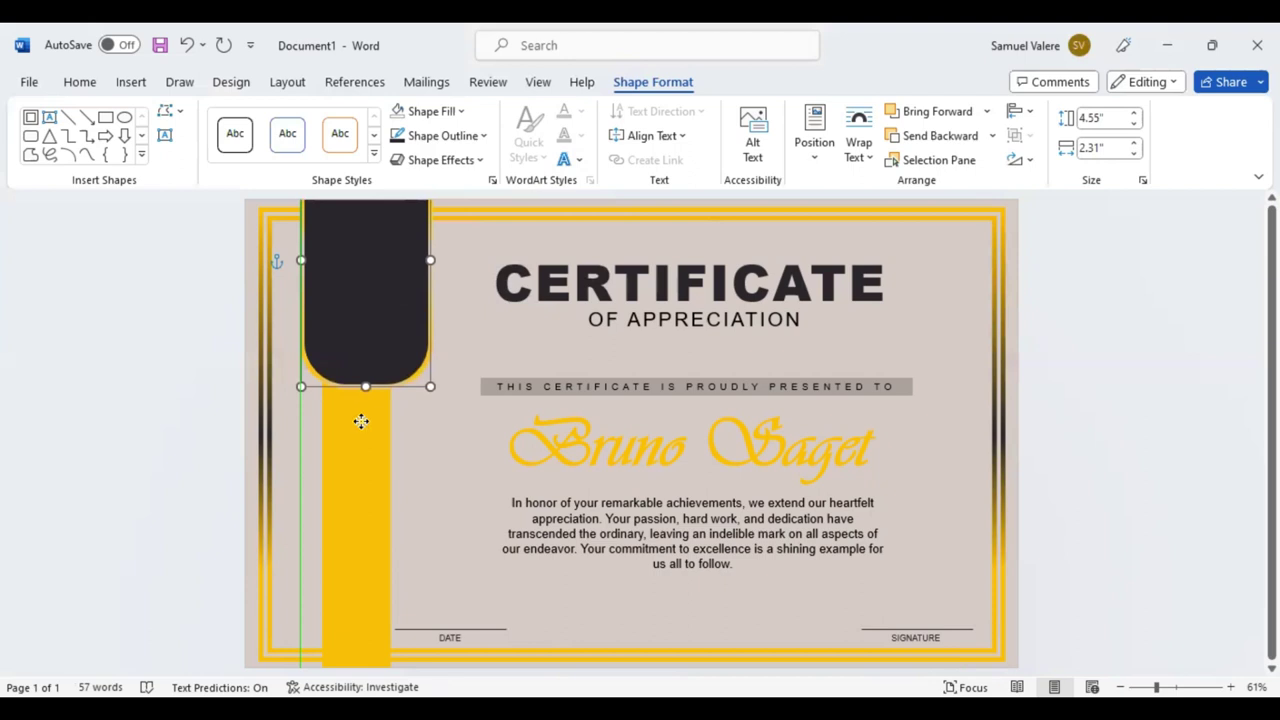
{"action": "left_click_drag", "start_coordinate": [357, 419], "coordinate": [357, 421]}
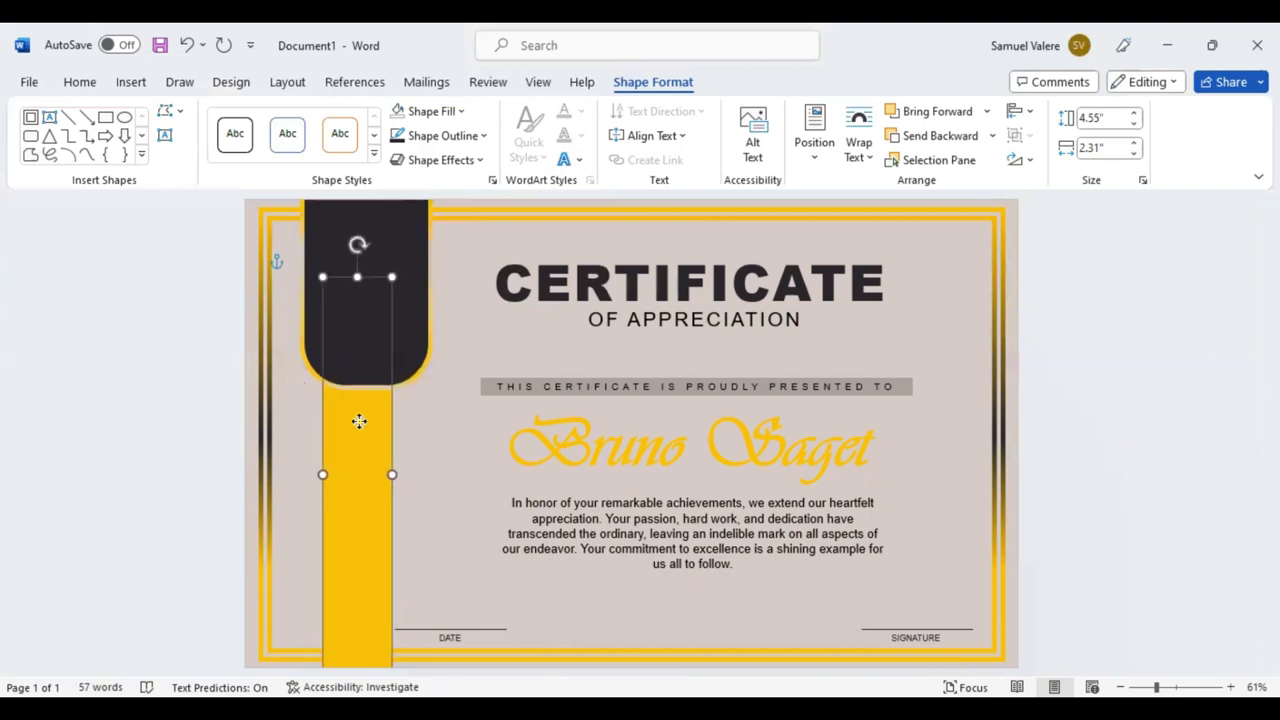
{"action": "left_click_drag", "start_coordinate": [361, 421], "coordinate": [364, 421]}
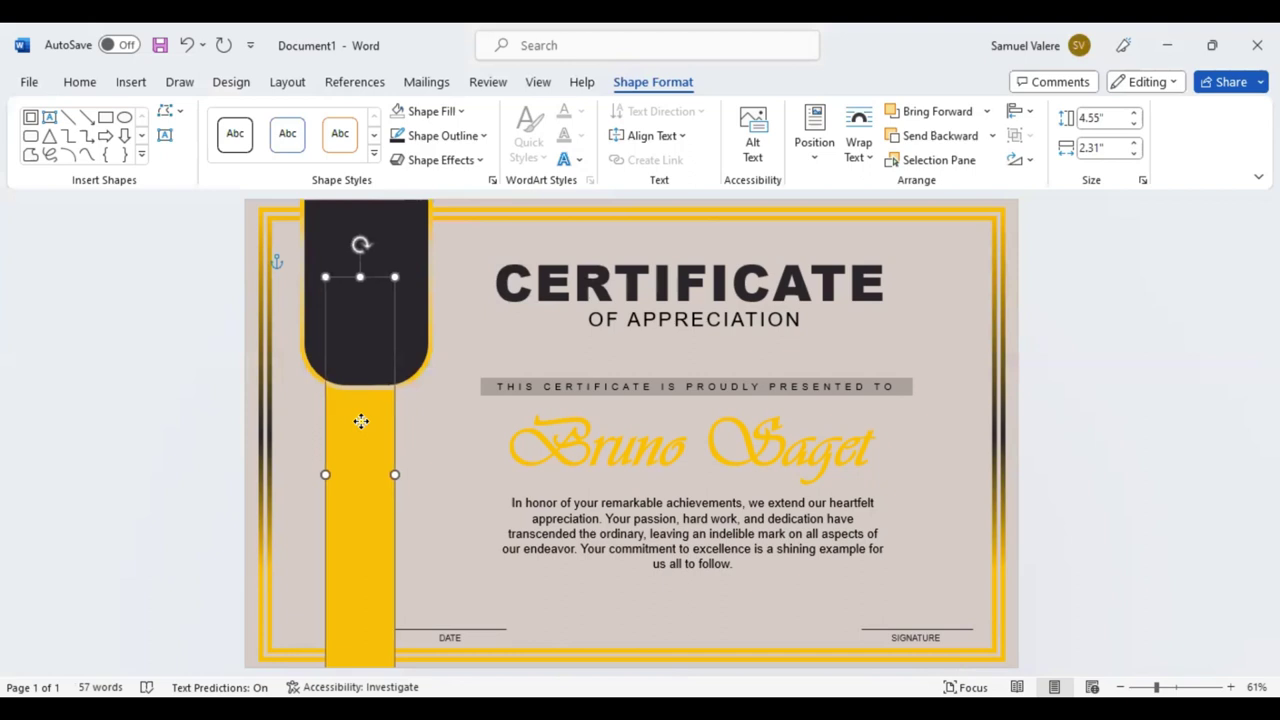
{"action": "left_click", "coordinate": [376, 260]}
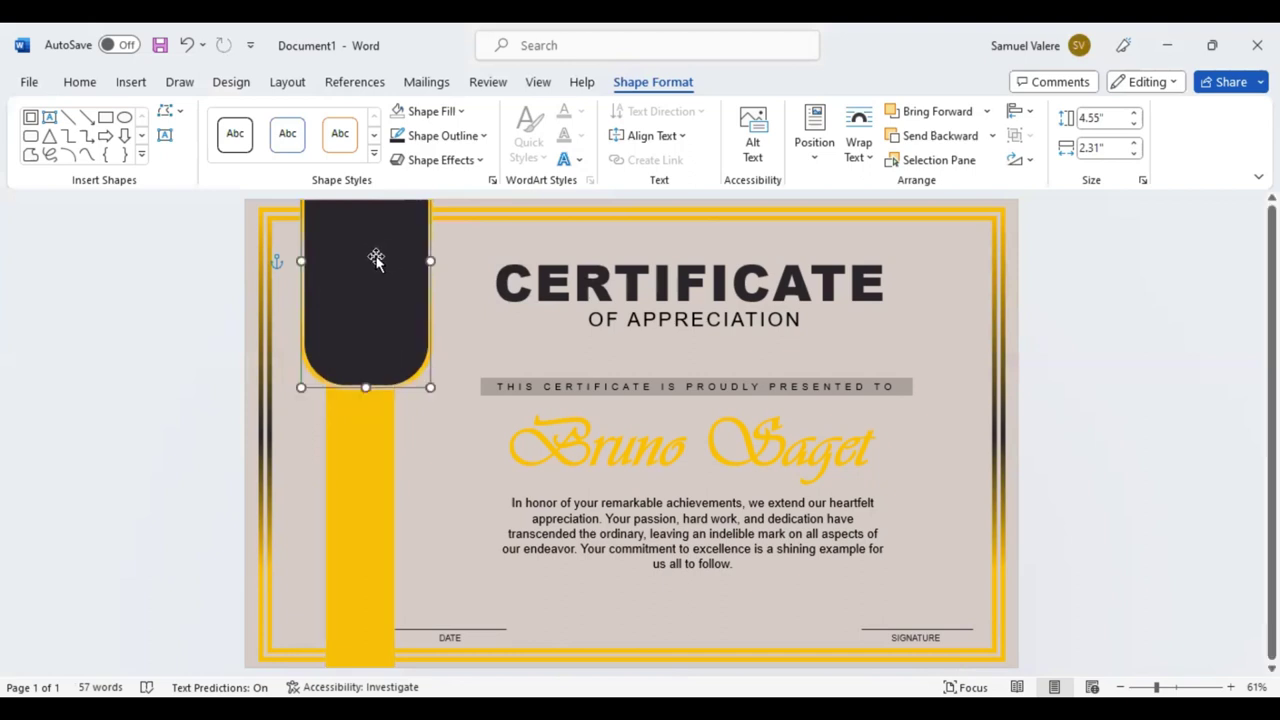
{"action": "key", "text": "Left"}
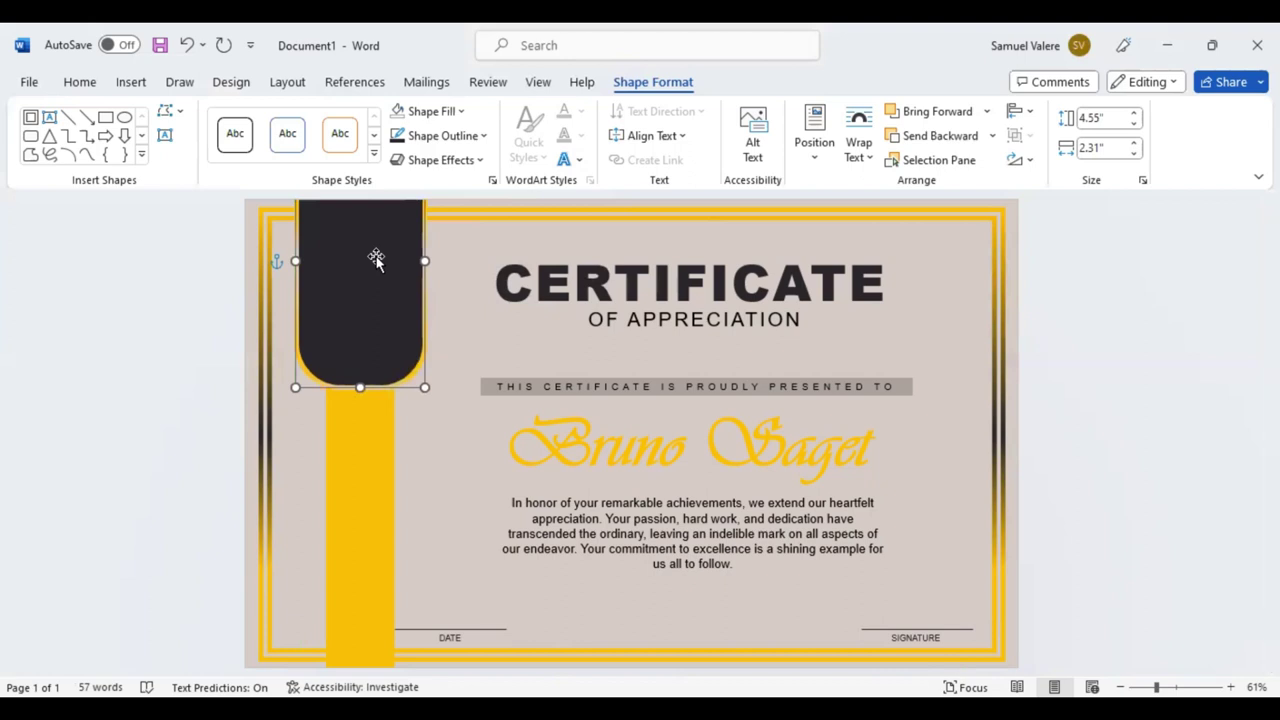
- Shift the DATE underline further to the right
{"action": "left_click", "coordinate": [497, 632]}
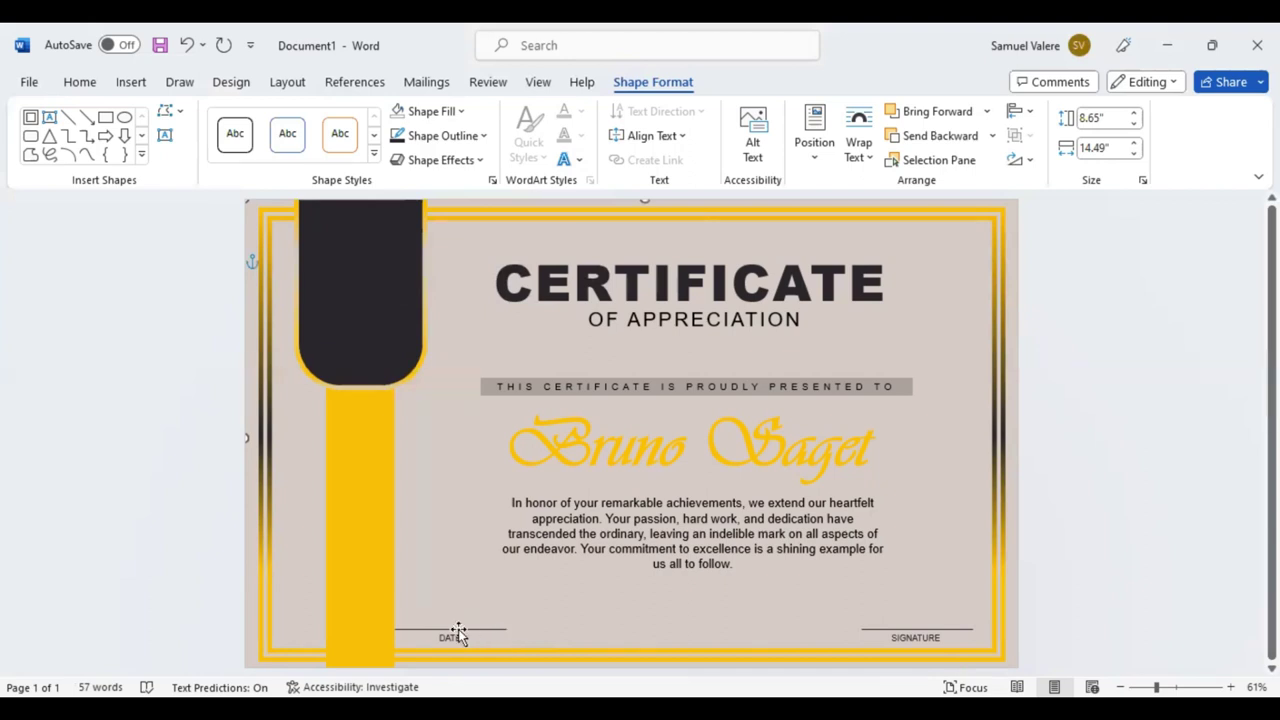
{"action": "left_click", "coordinate": [456, 630]}
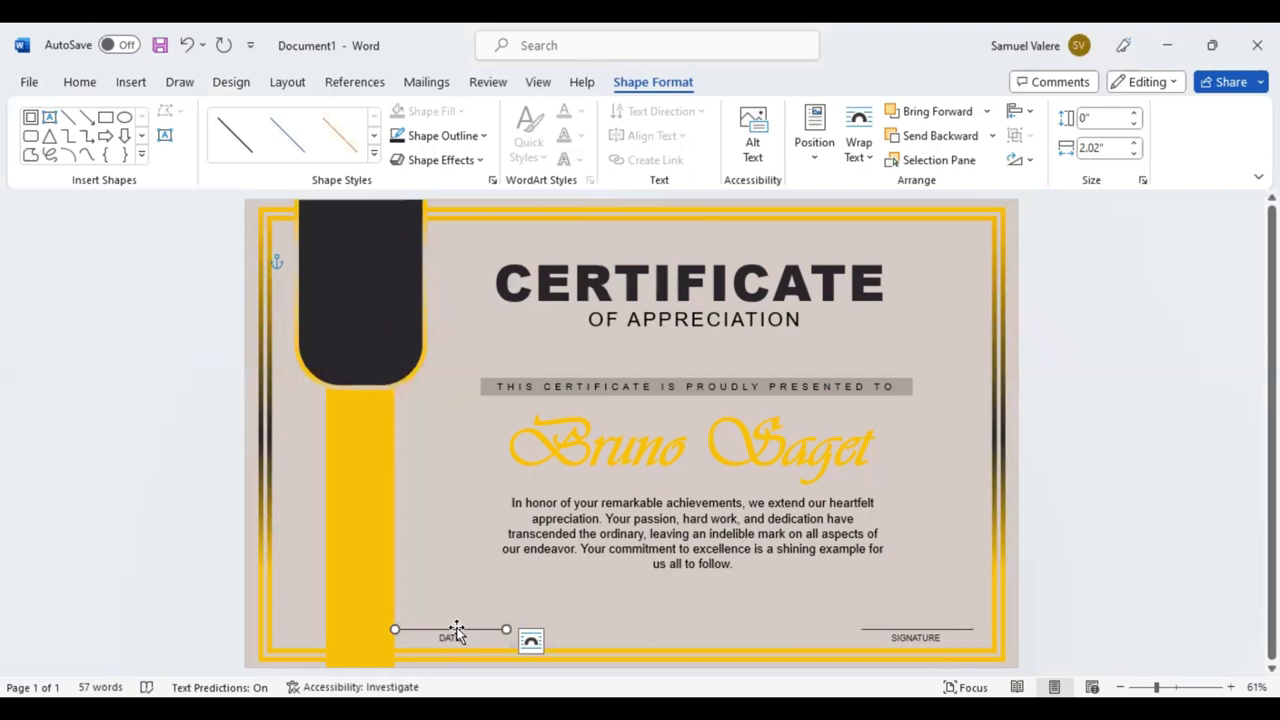
{"action": "key", "text": "Right"}
{"action": "key", "text": "Right"}
{"action": "key", "text": "Right"}
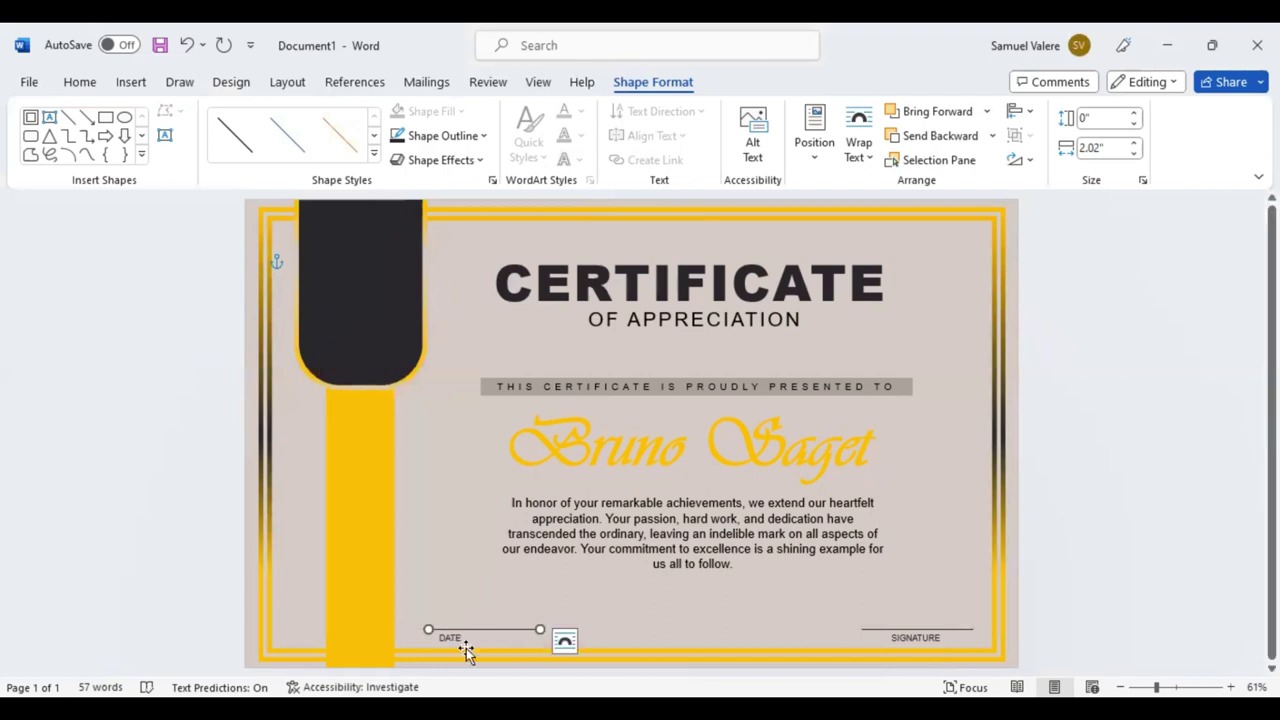
- Centre the DATE label beneath its line and bring up the Stars and Banners shapes
{"action": "left_click", "coordinate": [470, 643]}
{"action": "key", "text": "ctrl+Right"}
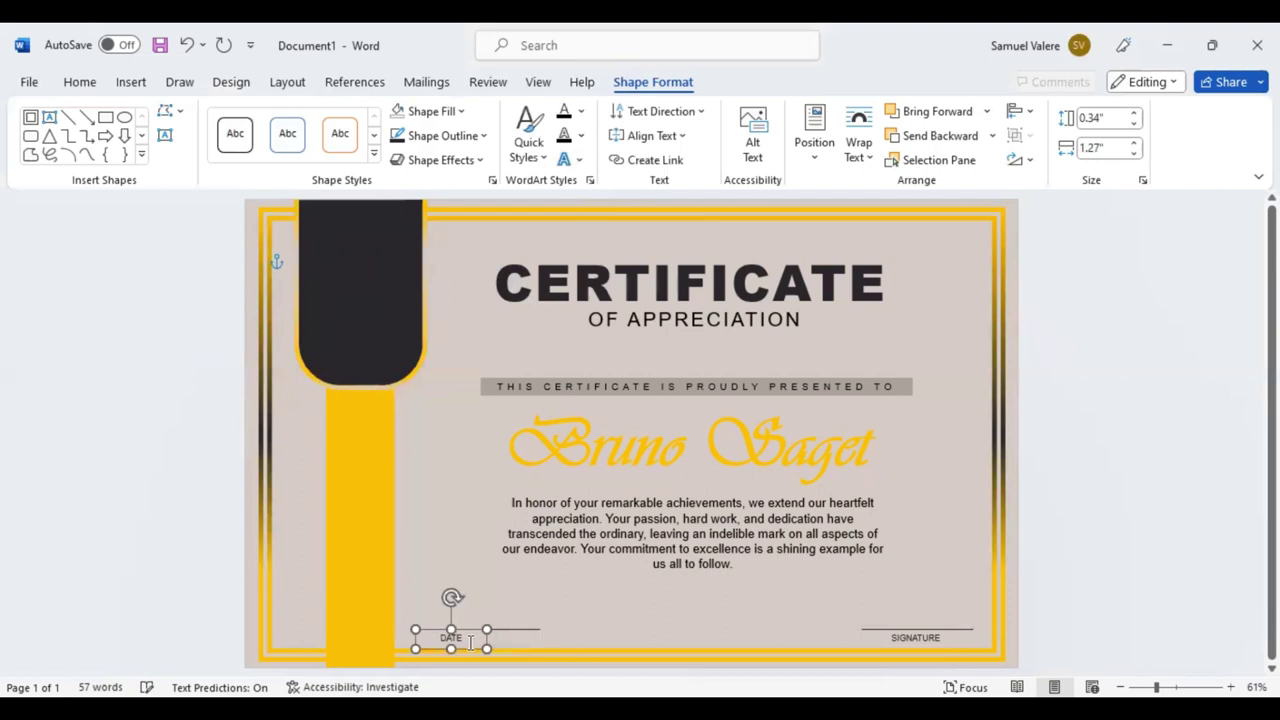
{"action": "key", "text": "Right"}
{"action": "key", "text": "Right"}
{"action": "key", "text": "Right"}
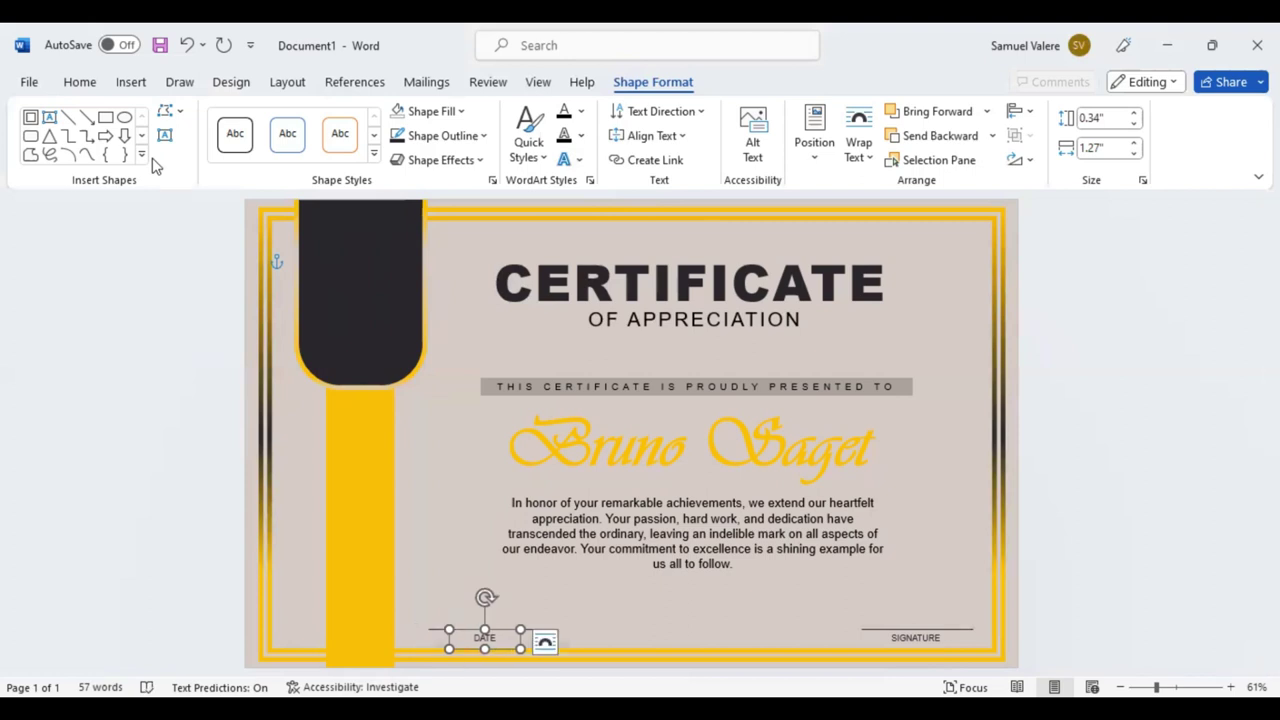
{"action": "left_click", "coordinate": [143, 160]}
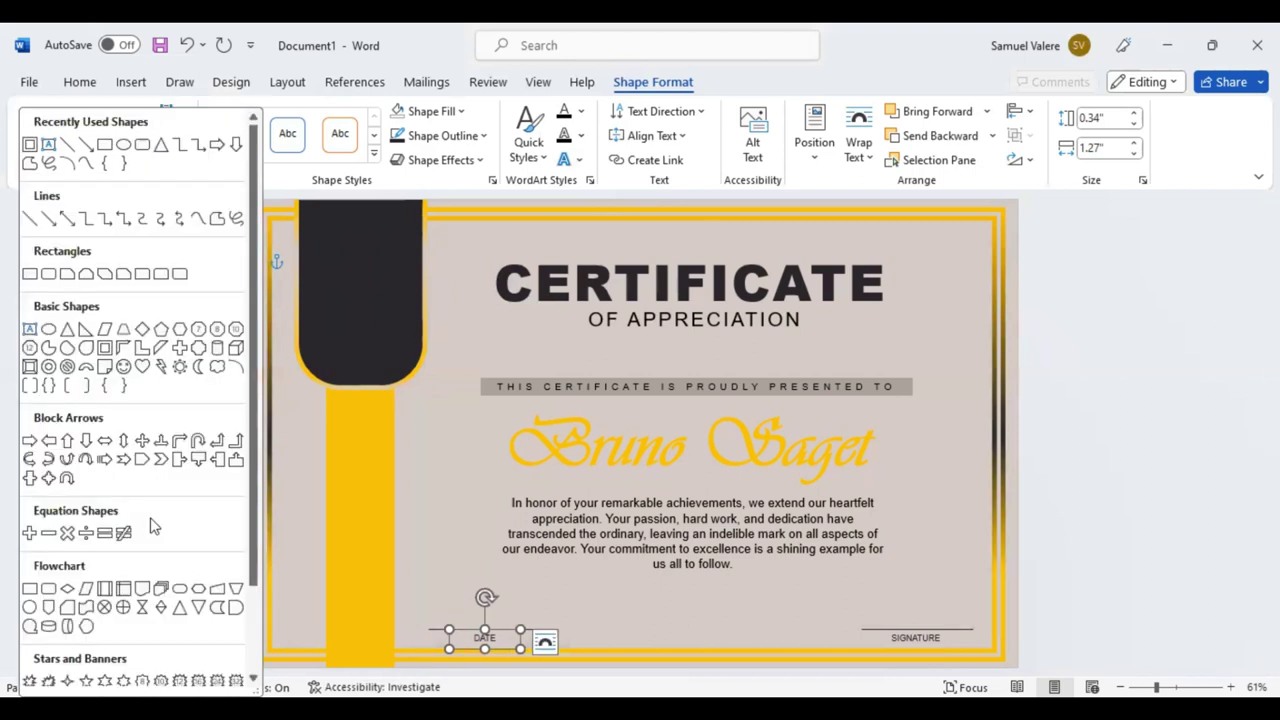
{"action": "scroll", "coordinate": [152, 479], "scroll_direction": "down", "scroll_amount": 2}
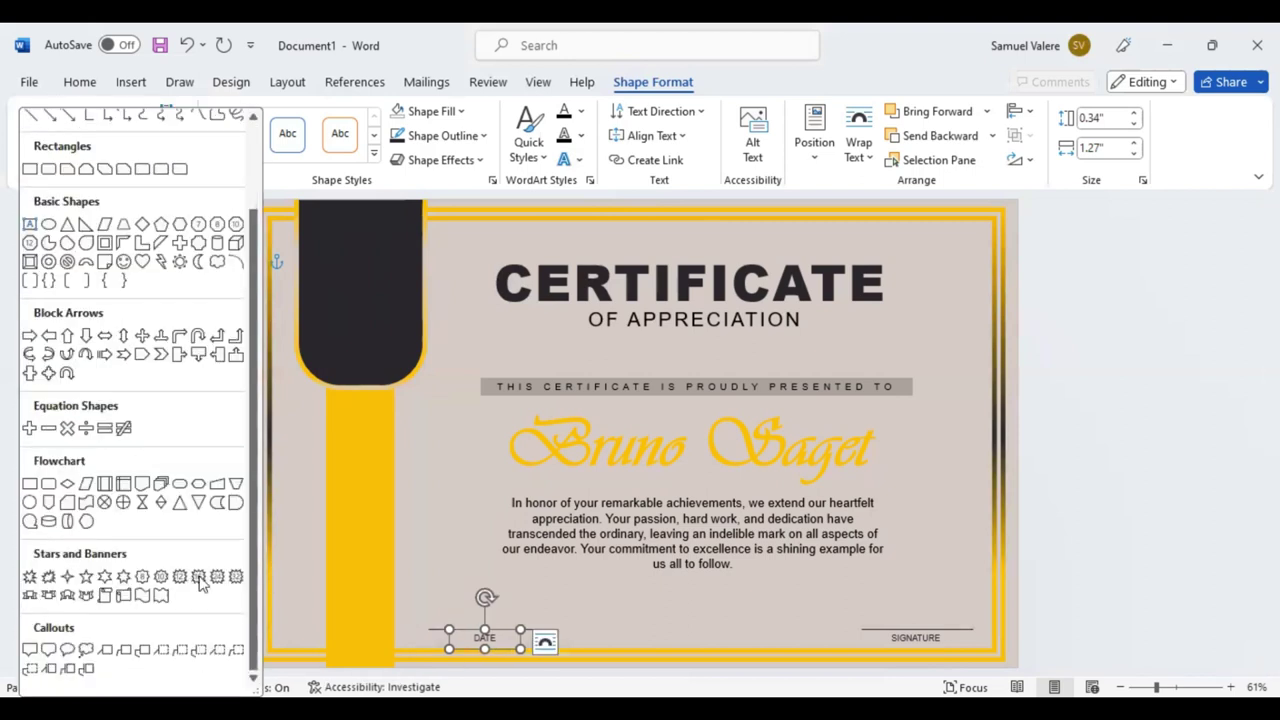
- Draw a star seal on the dark banner at the top of the ribbon
{"action": "left_click", "coordinate": [199, 578]}
{"action": "left_click_drag", "start_coordinate": [354, 313], "coordinate": [440, 395]}
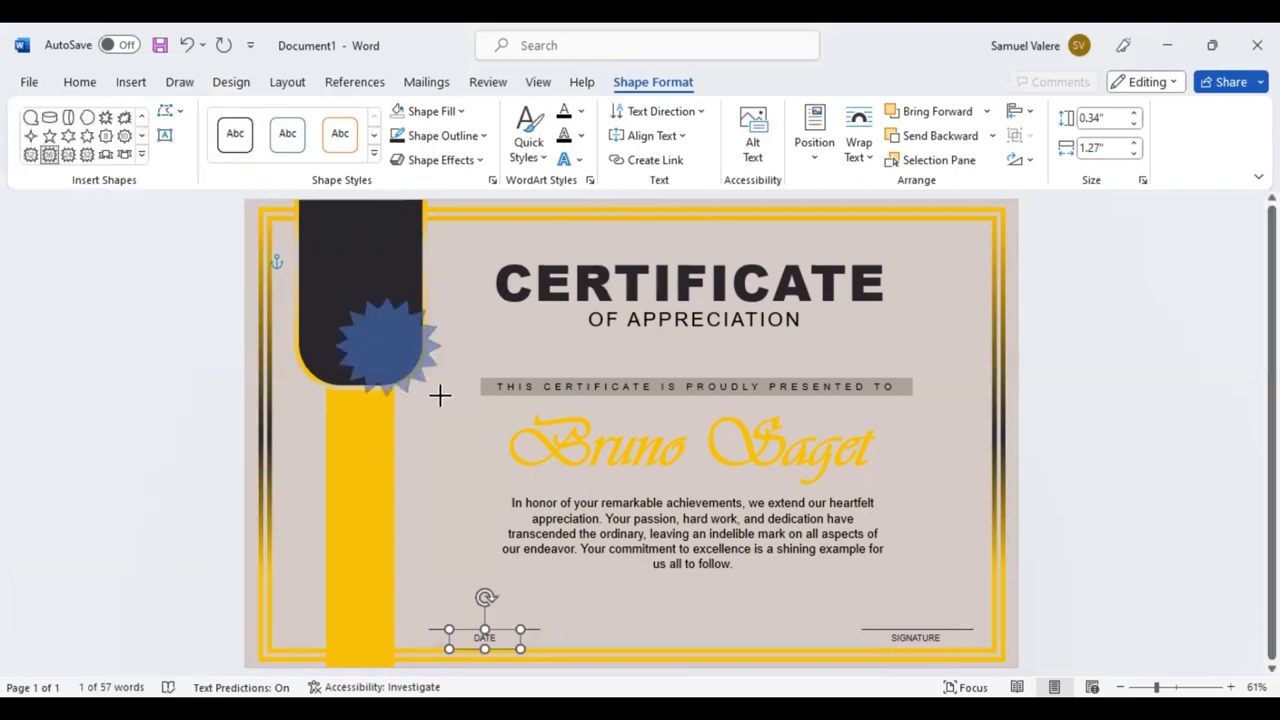
{"action": "left_click_drag", "start_coordinate": [355, 288], "coordinate": [356, 288]}
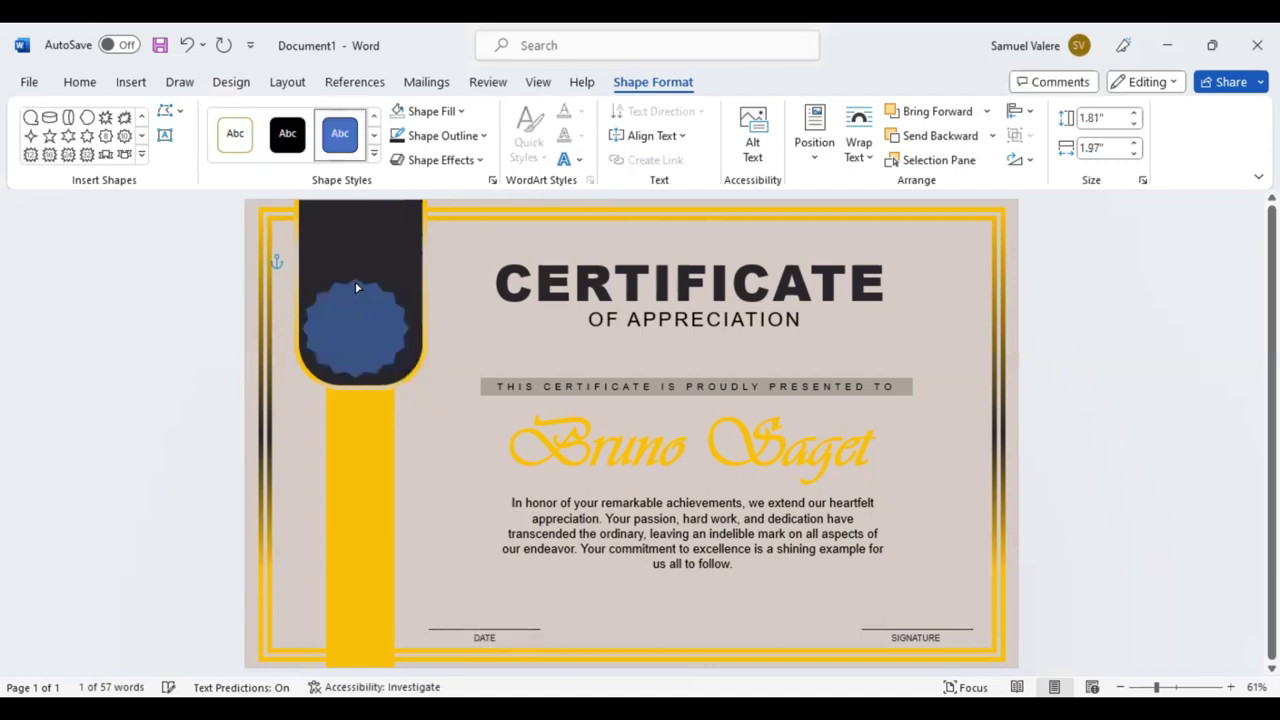
- Centre the star on the banner and give it a preset bevel effect
{"action": "left_click", "coordinate": [355, 318]}
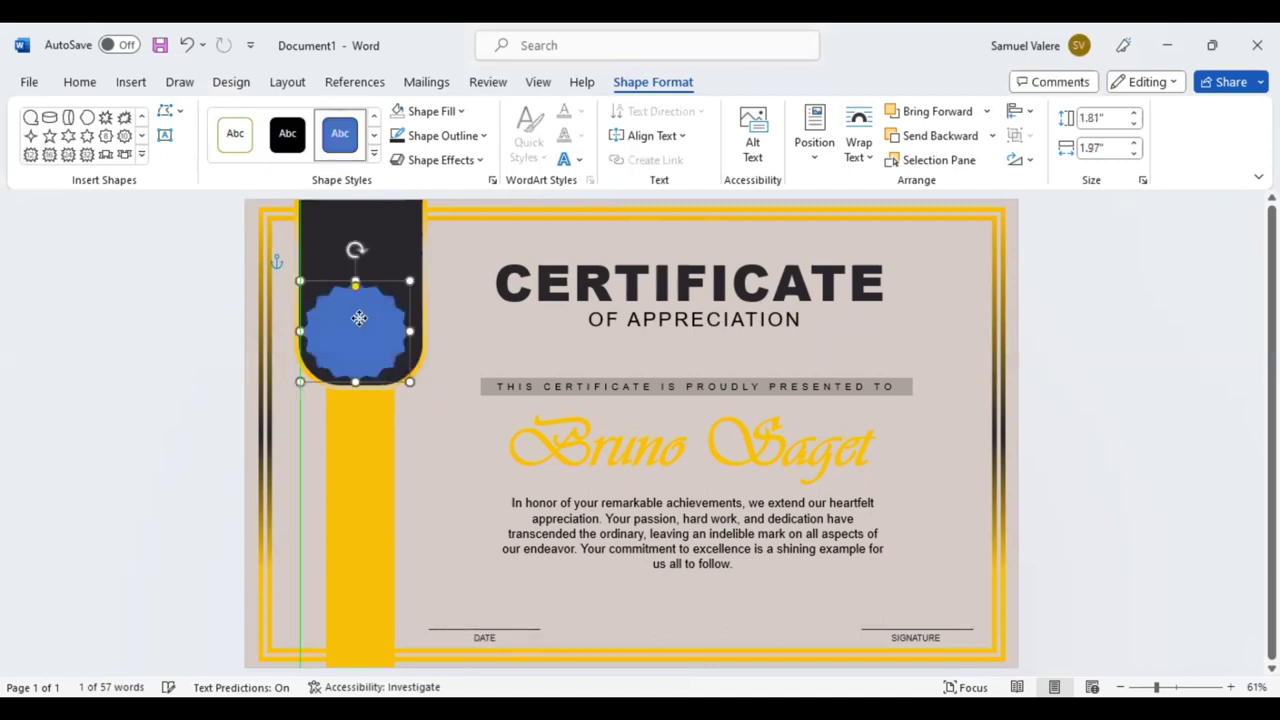
{"action": "key", "text": "Right"}
{"action": "left_click_drag", "start_coordinate": [355, 318], "coordinate": [353, 318]}
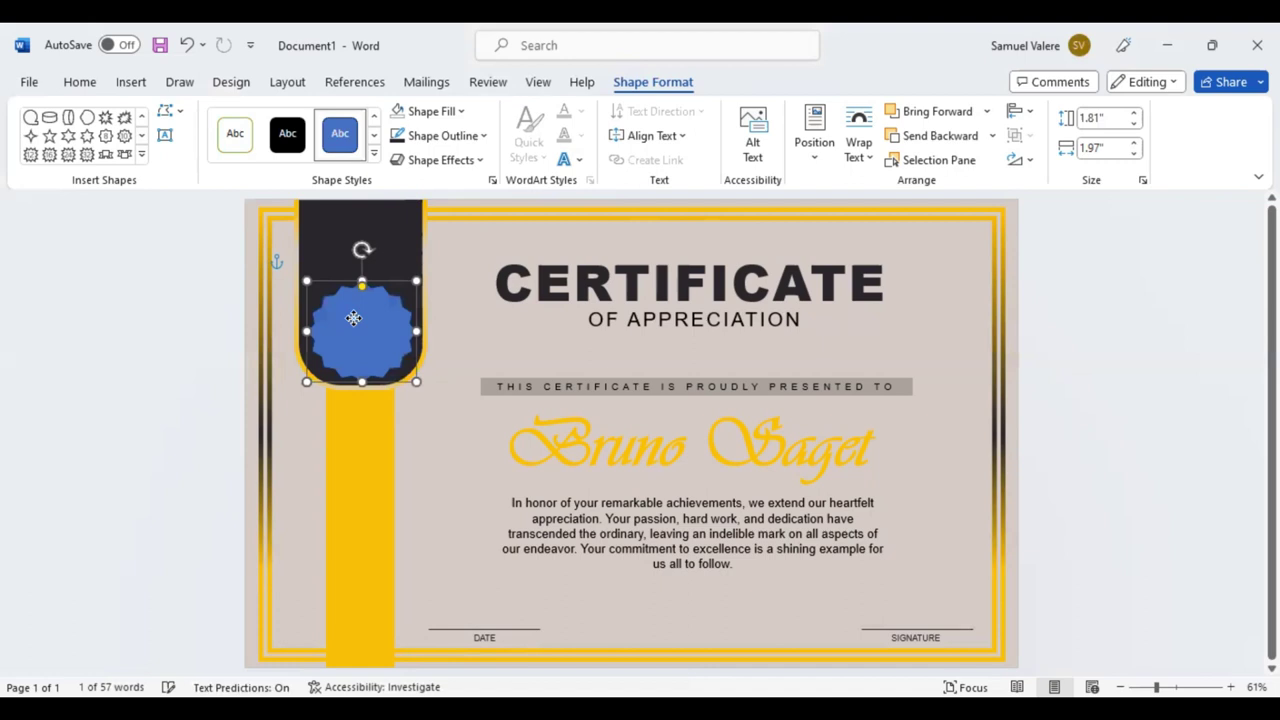
{"action": "key", "text": "Left"}
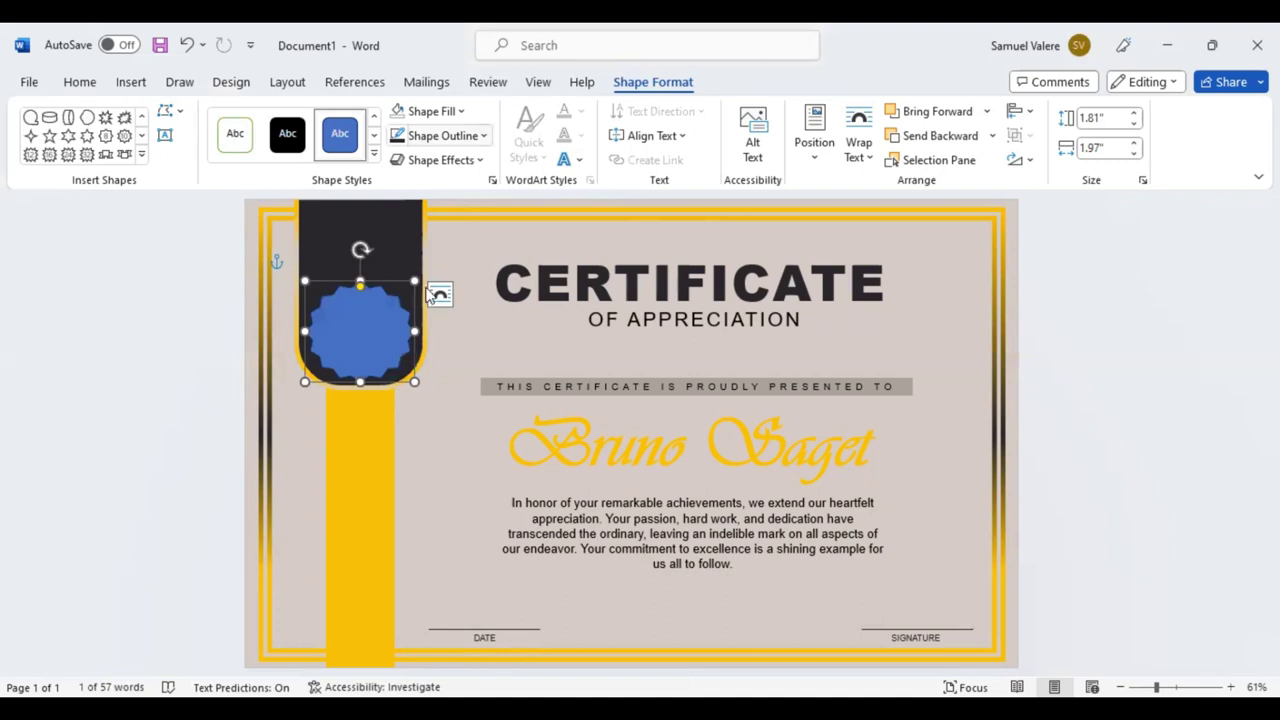
{"action": "left_click", "coordinate": [481, 163]}
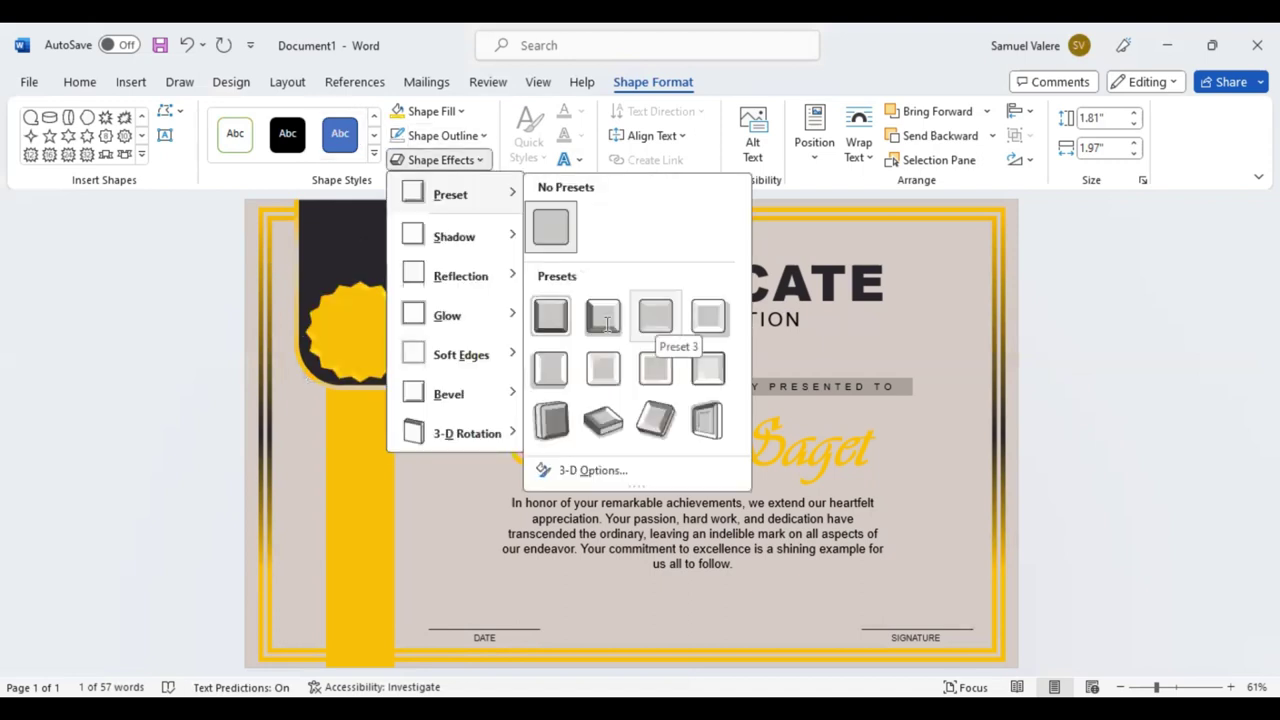
{"action": "left_click", "coordinate": [606, 324]}
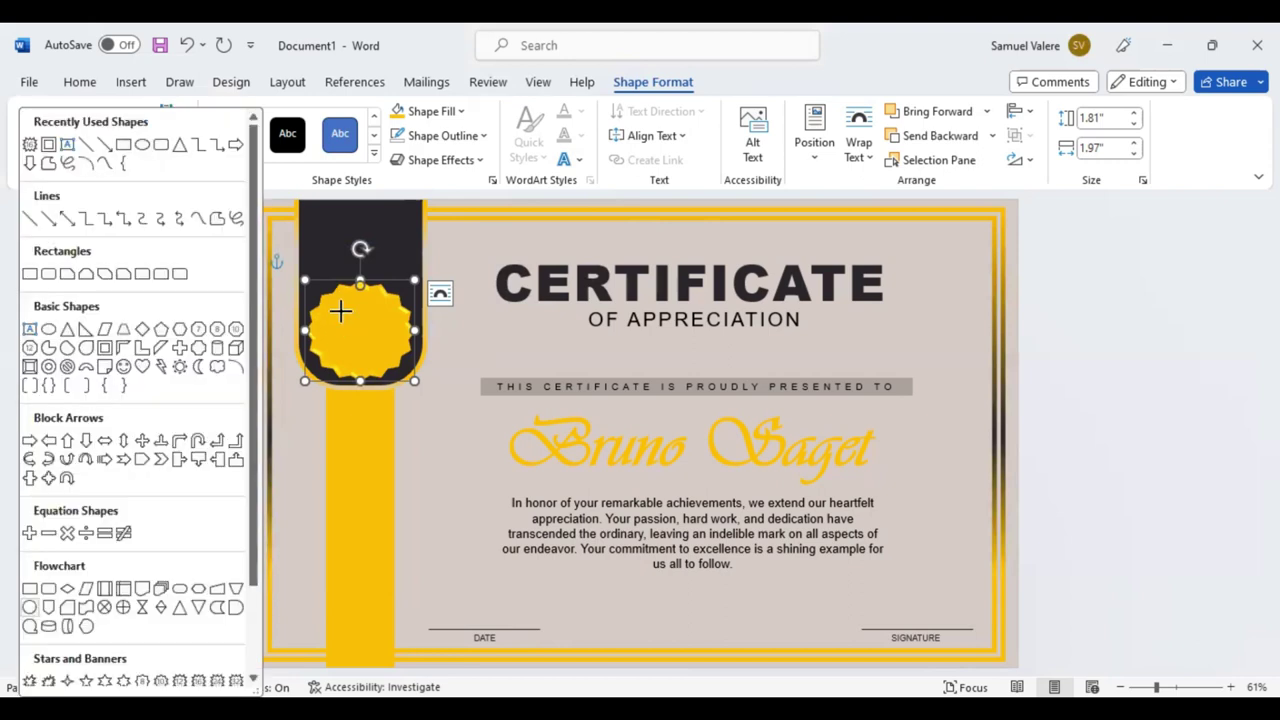
- Draw a circle over the gold star seal
{"action": "left_click_drag", "start_coordinate": [338, 296], "coordinate": [420, 392]}
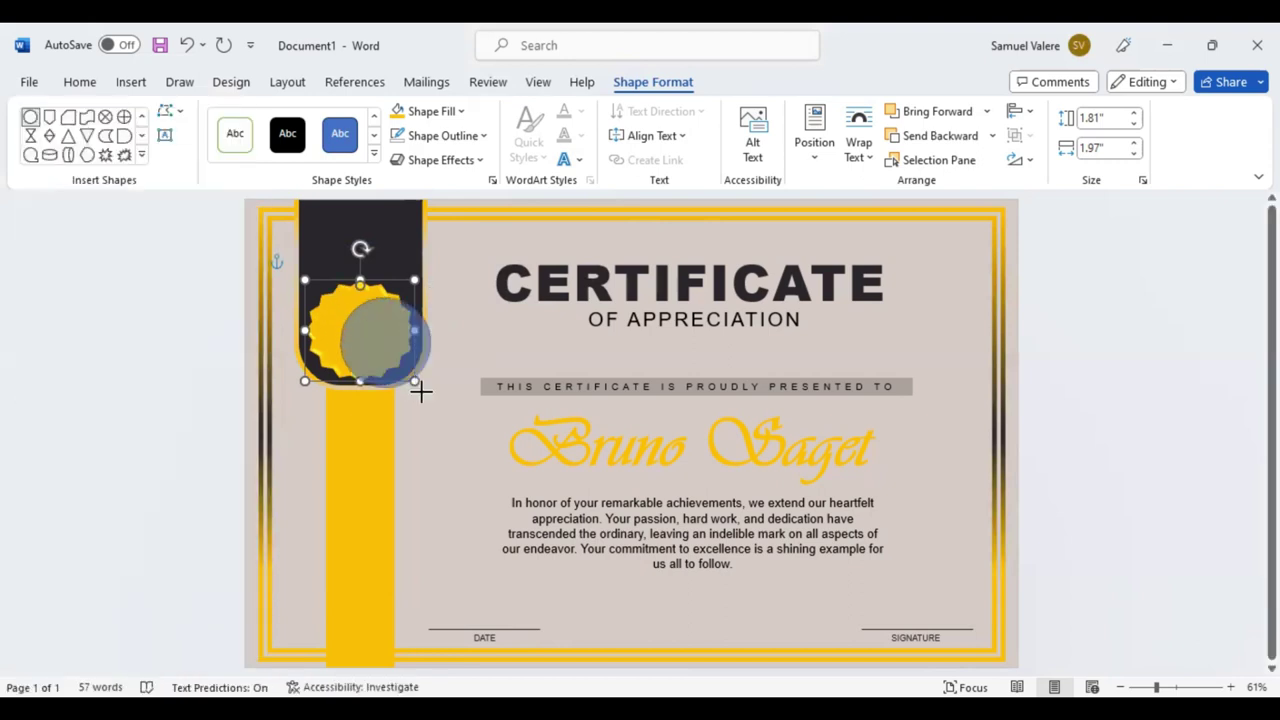
{"action": "left_click_drag", "start_coordinate": [420, 392], "coordinate": [424, 396]}
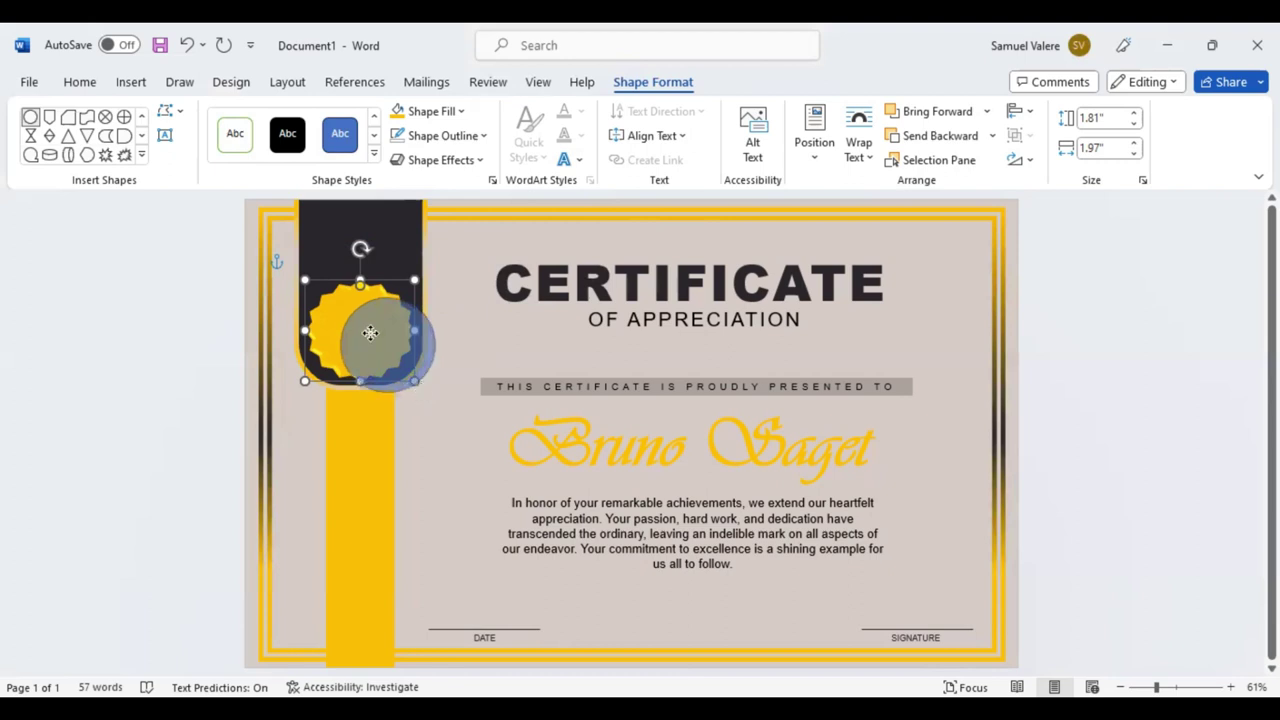
{"action": "left_click_drag", "start_coordinate": [363, 330], "coordinate": [364, 329]}
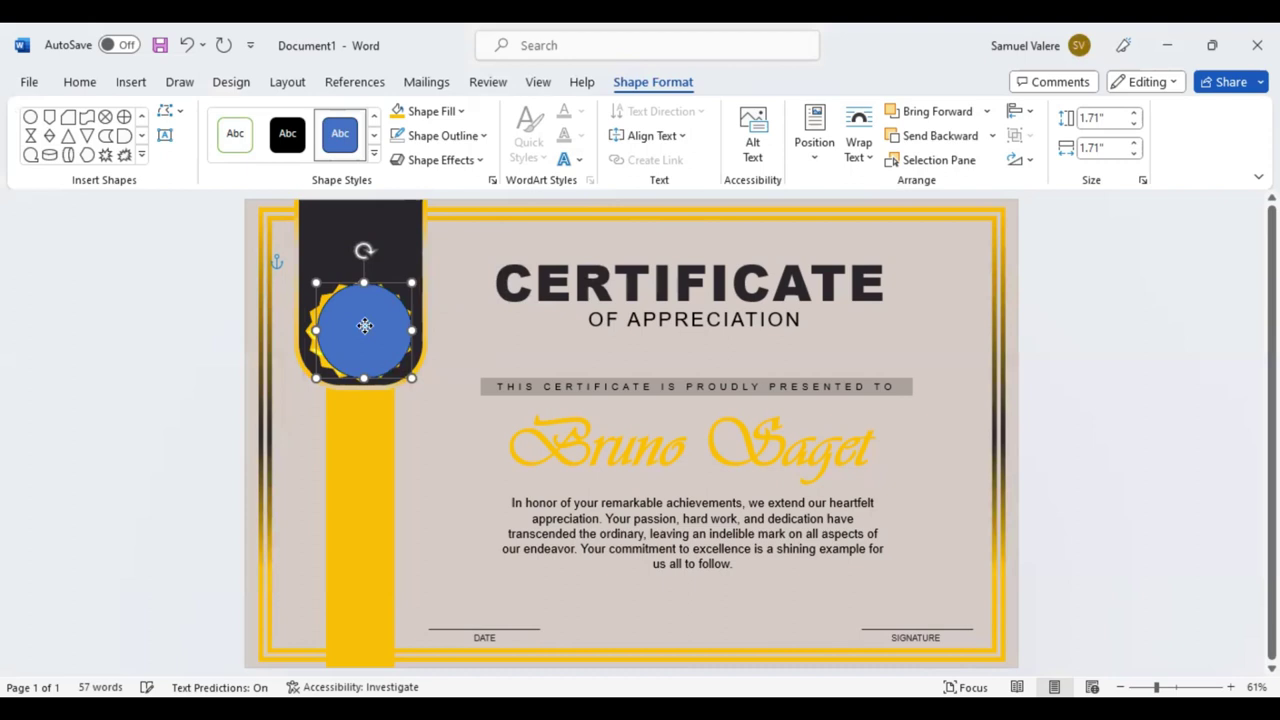
{"action": "key", "text": "ctrl+y"}
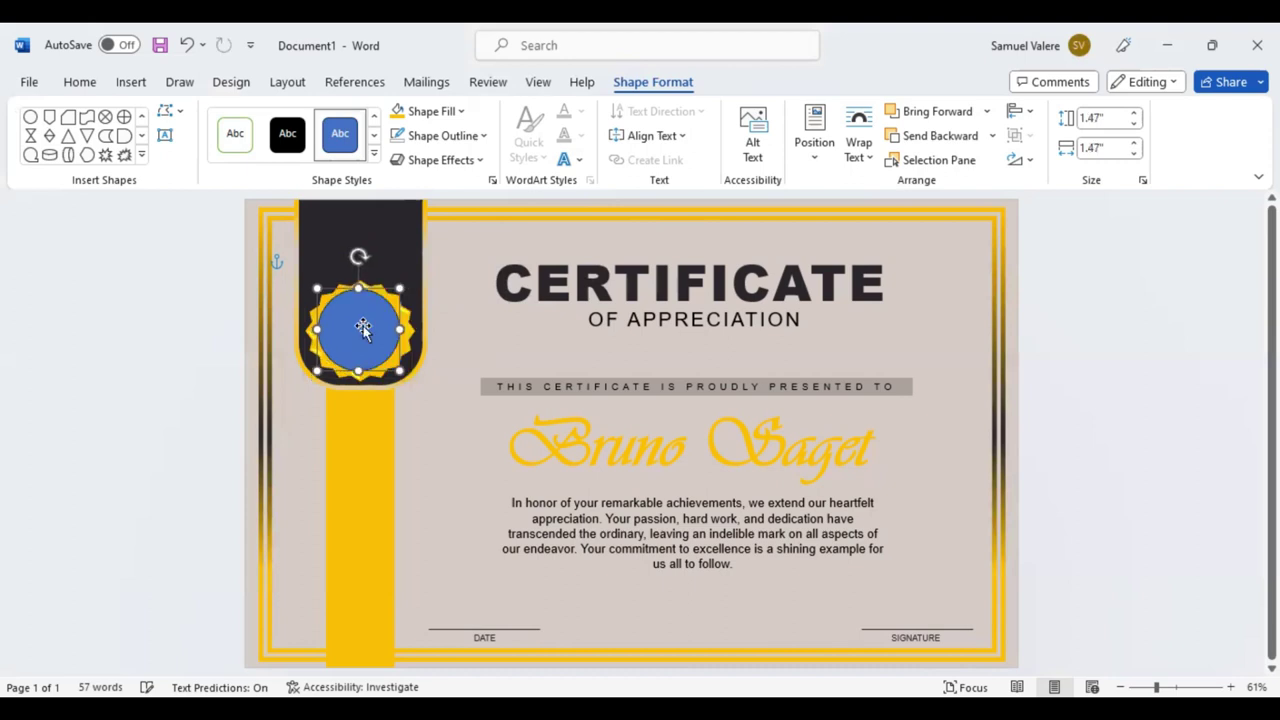
{"action": "key", "text": "ctrl+z"}
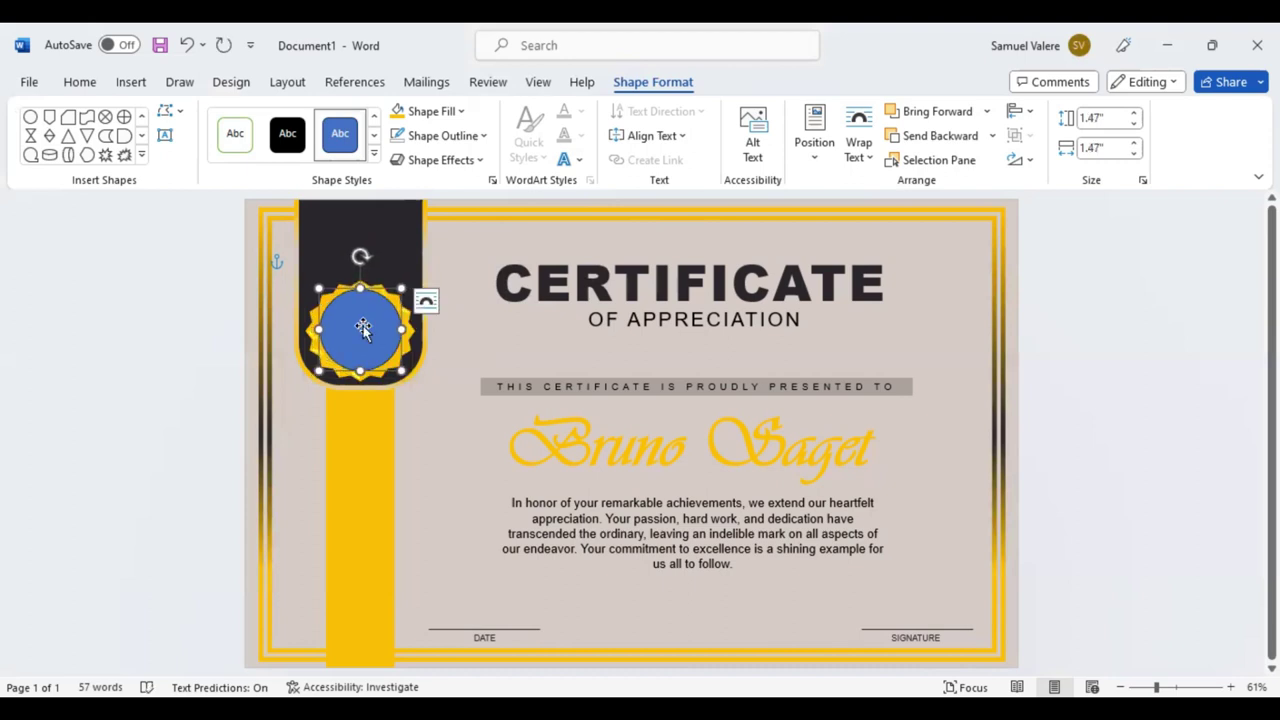
- Resize the circle to 1.53 inches and centre it inside the seal
{"action": "left_click", "coordinate": [363, 330]}
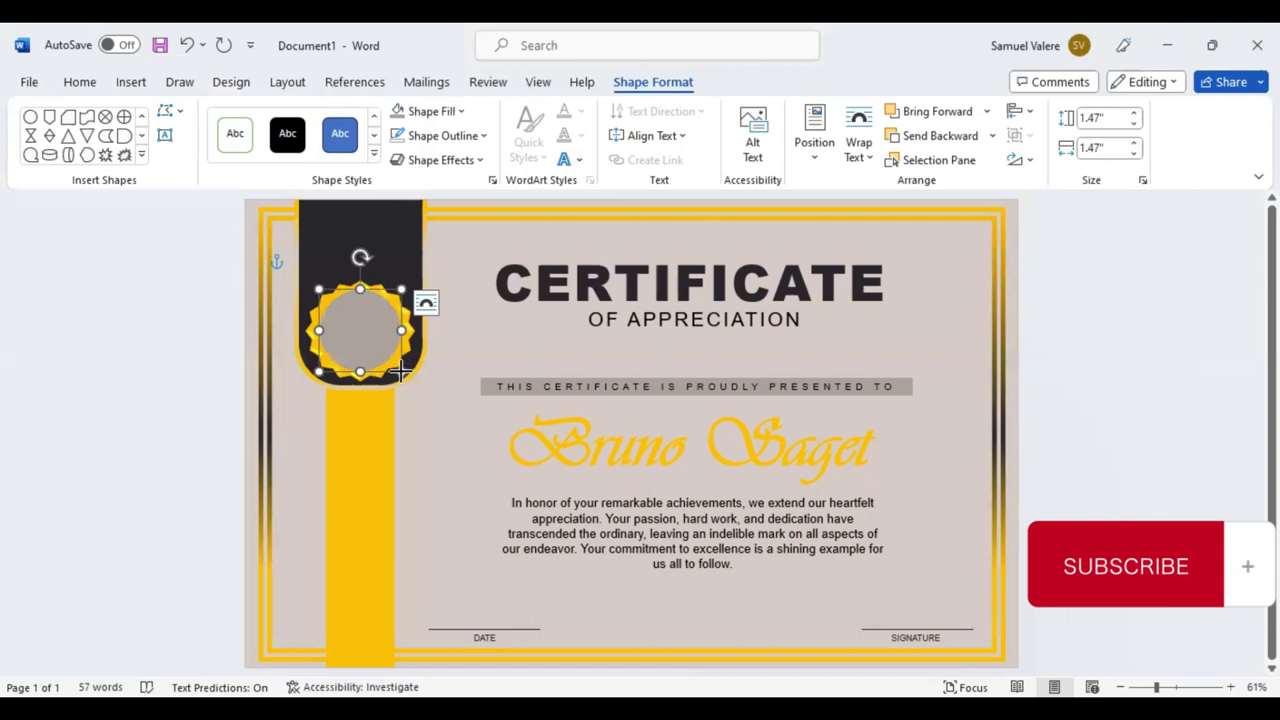
{"action": "left_click_drag", "start_coordinate": [403, 368], "coordinate": [401, 368]}
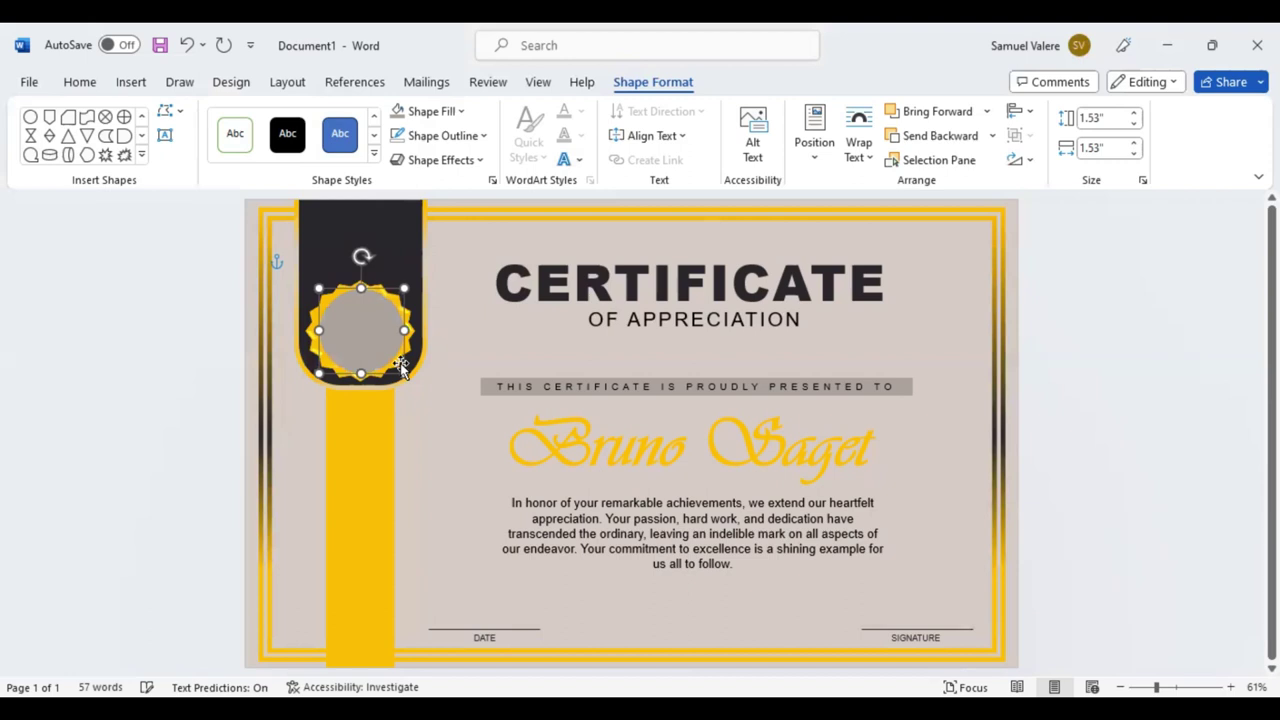
{"action": "key", "text": "ctrl+Up"}
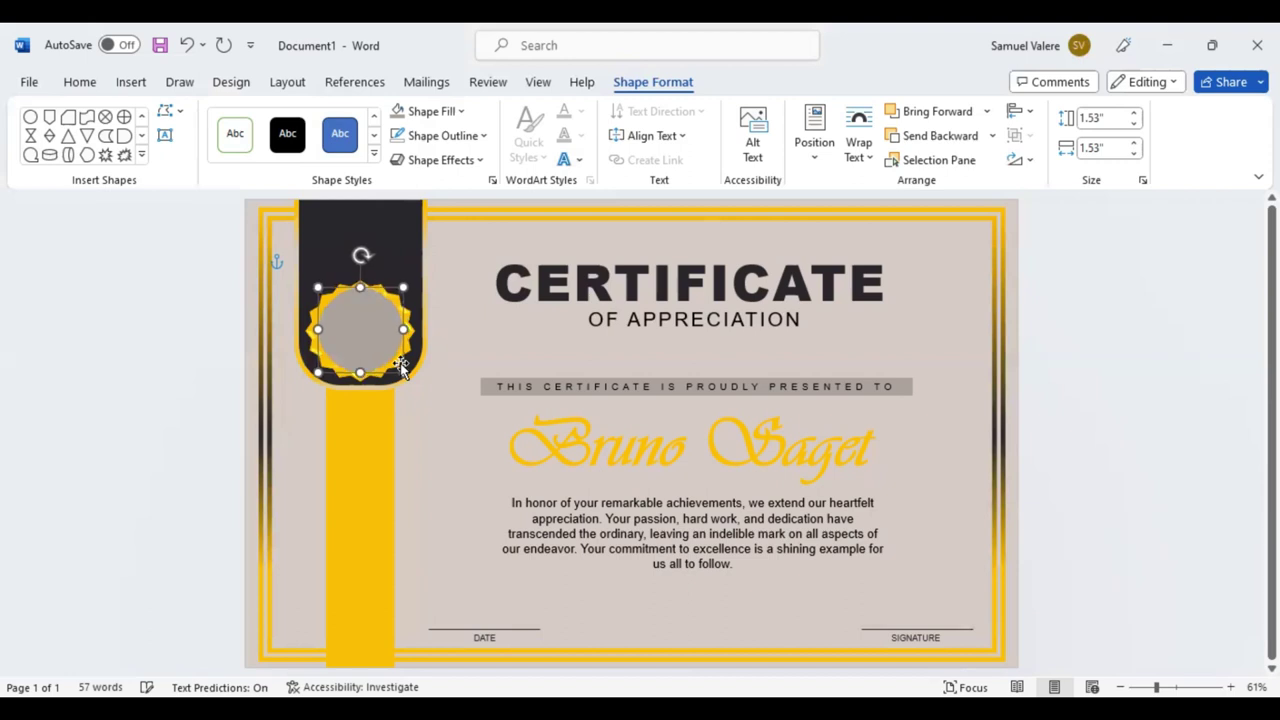
{"action": "key", "text": "alt+j"}
- Draw a small text box inside the seal circle and type 'Best'
{"action": "key", "text": "d"}
{"action": "key", "text": "x"}
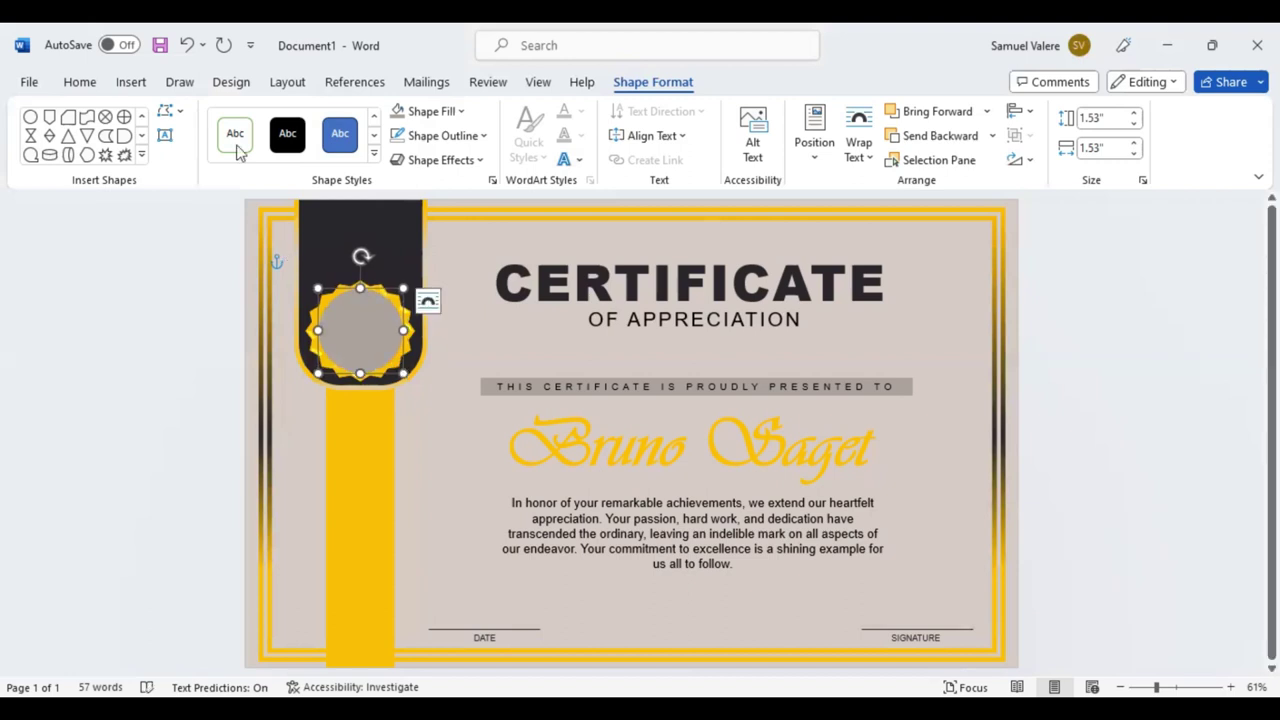
{"action": "left_click_drag", "start_coordinate": [330, 313], "coordinate": [394, 332]}
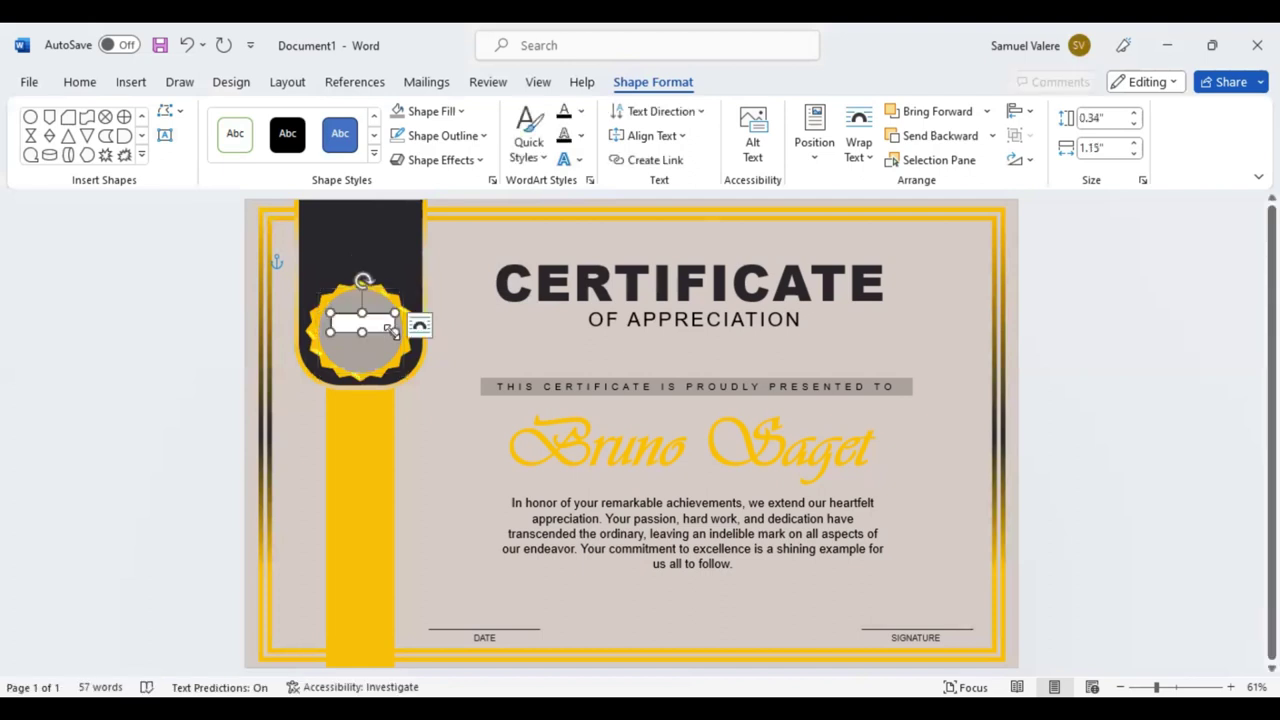
{"action": "type", "text": "Best"}
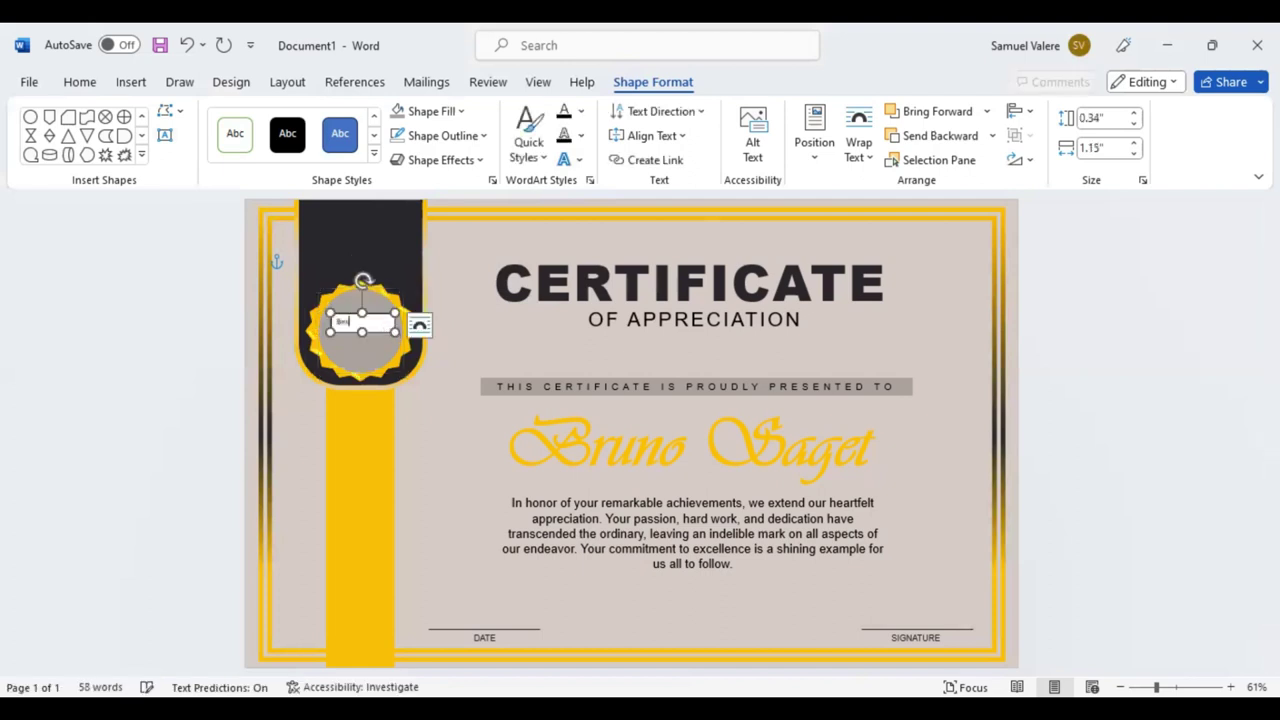
- Set 'Best' in centred Vivaldi font and enlarge it
{"action": "double_click", "coordinate": [343, 321]}
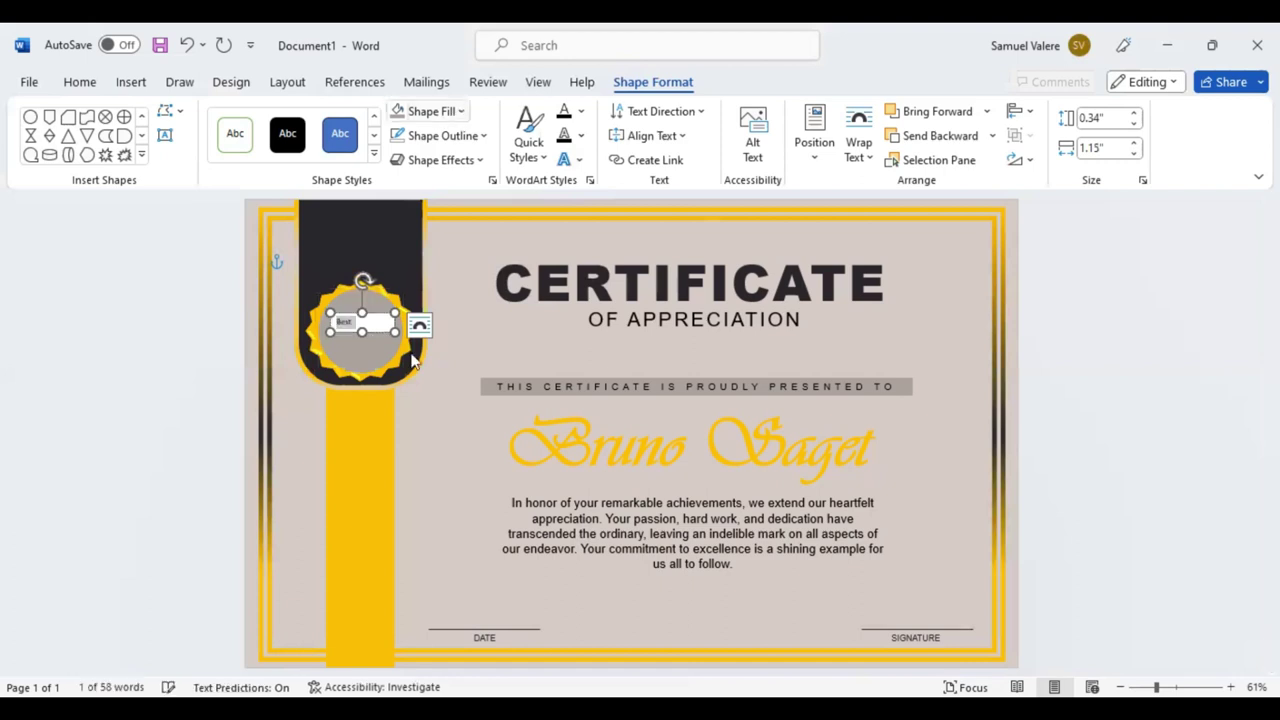
{"action": "key", "text": "alt+h"}
{"action": "left_click", "coordinate": [186, 118]}
{"action": "type", "text": "Vivaldi"}
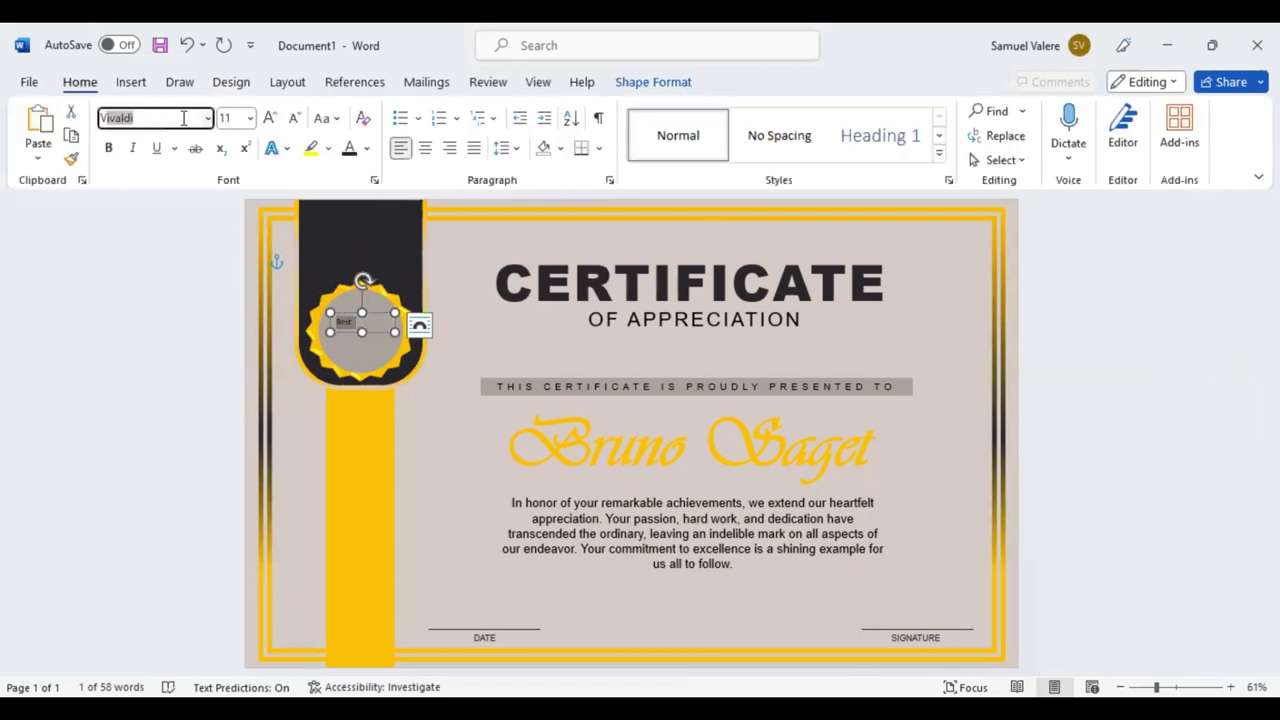
{"action": "key", "text": "Return"}
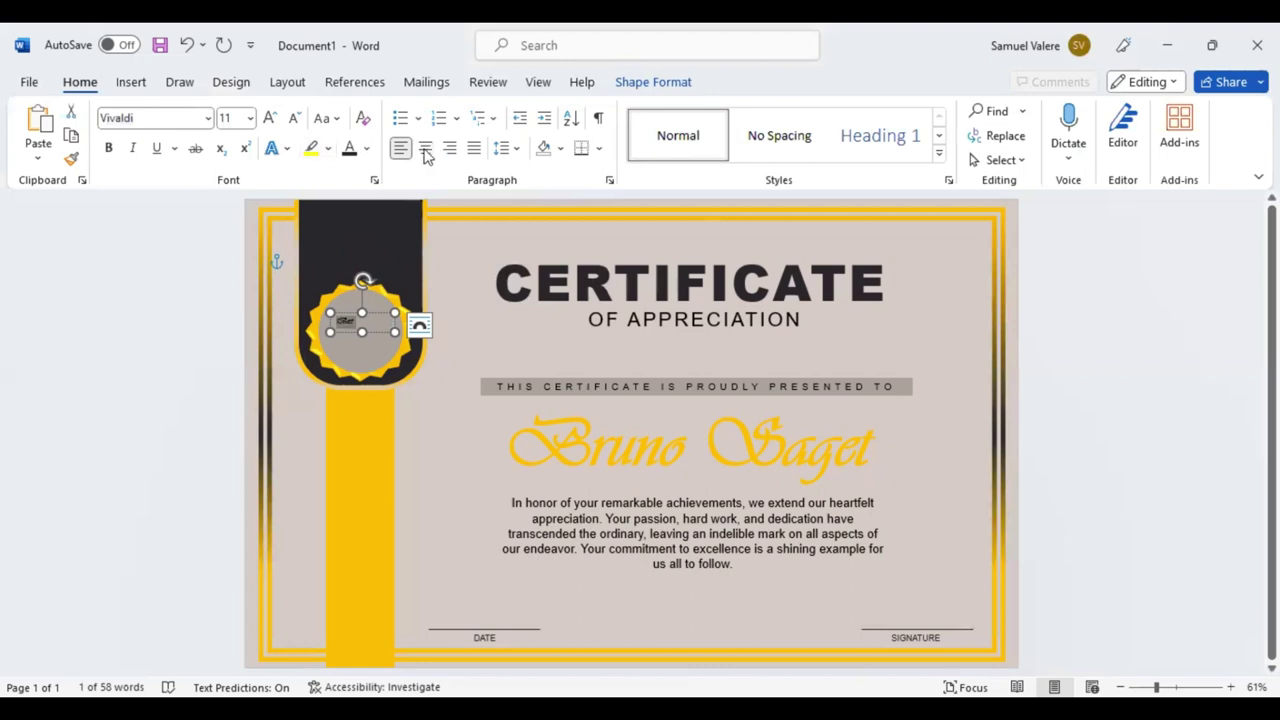
{"action": "left_click", "coordinate": [426, 150]}
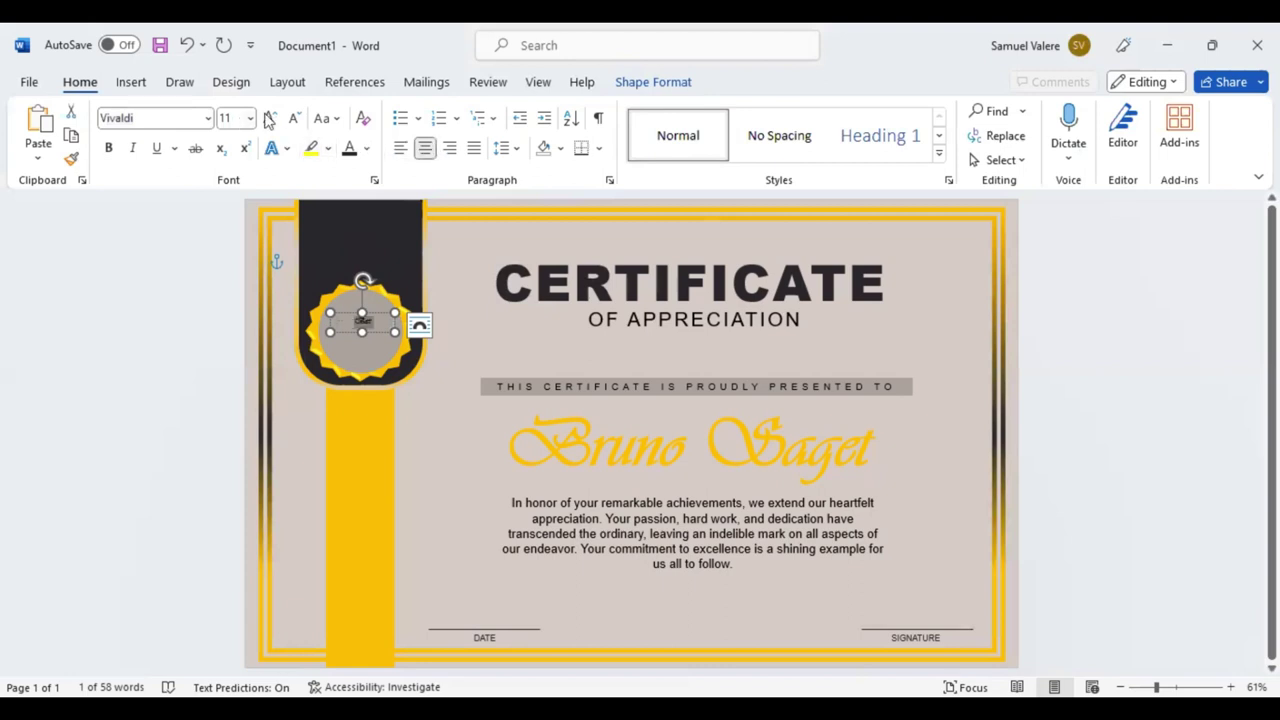
{"action": "left_click", "coordinate": [269, 119]}
{"action": "left_click", "coordinate": [269, 119]}
{"action": "left_click", "coordinate": [269, 119]}
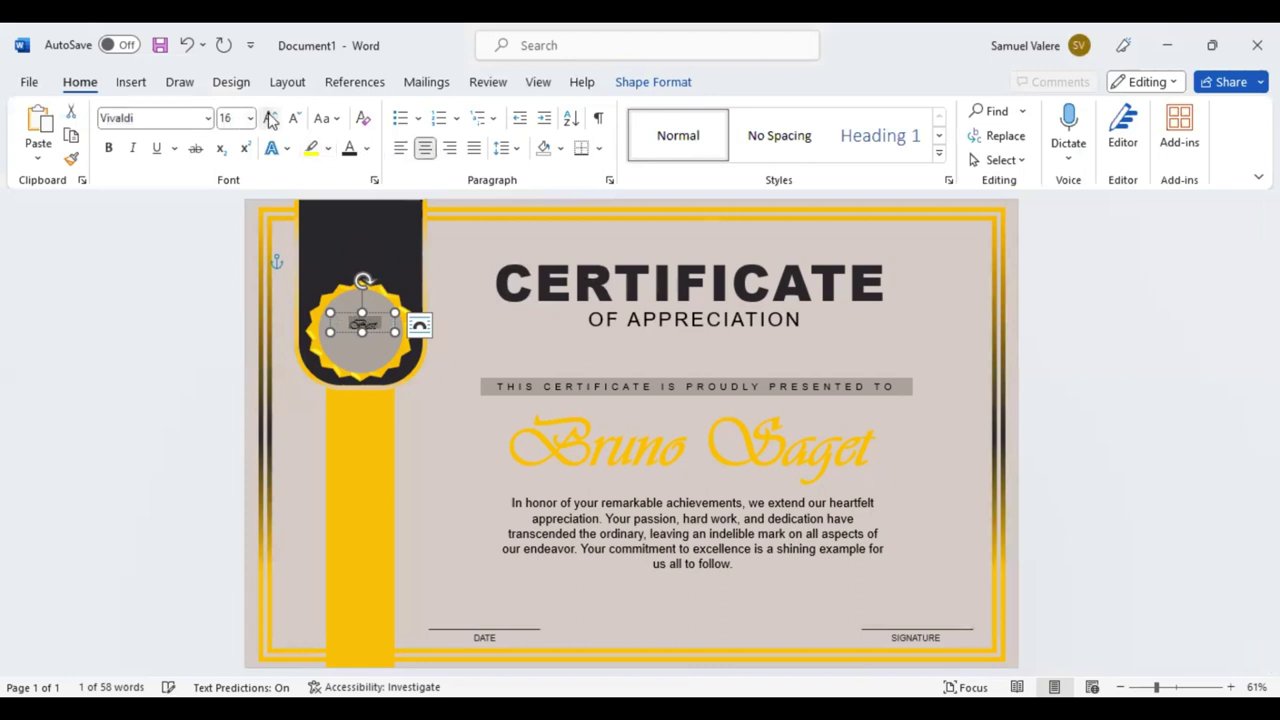
{"action": "left_click", "coordinate": [269, 119]}
{"action": "left_click", "coordinate": [269, 119]}
{"action": "left_click", "coordinate": [269, 119]}
{"action": "left_click", "coordinate": [269, 119]}
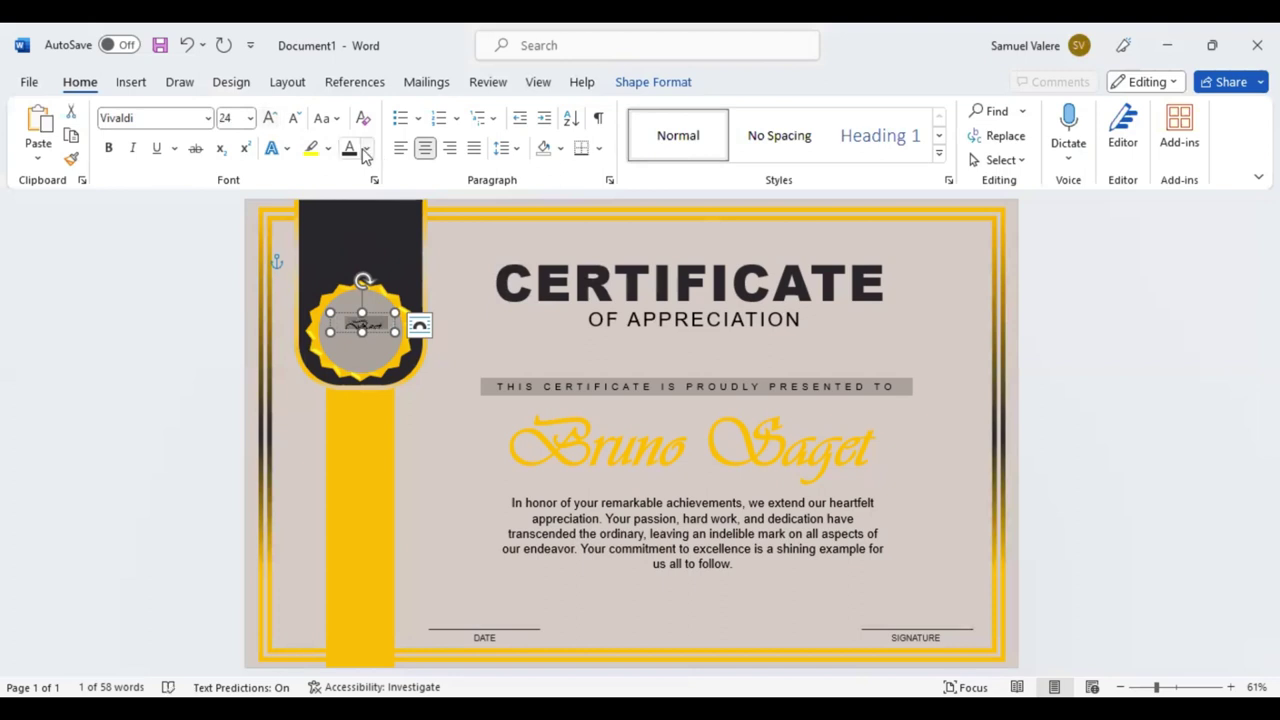
- Grow 'Best' to 28 pt and move its box higher on the seal
{"action": "left_click", "coordinate": [360, 335]}
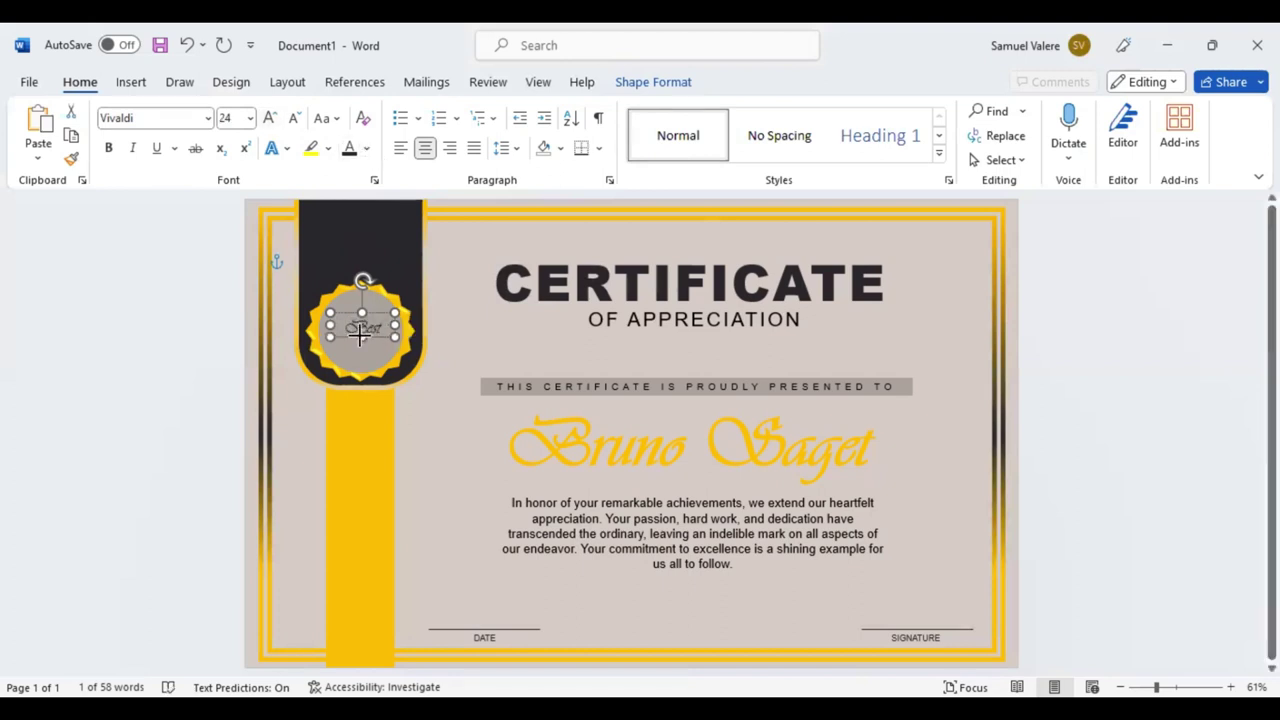
{"action": "left_click", "coordinate": [357, 323]}
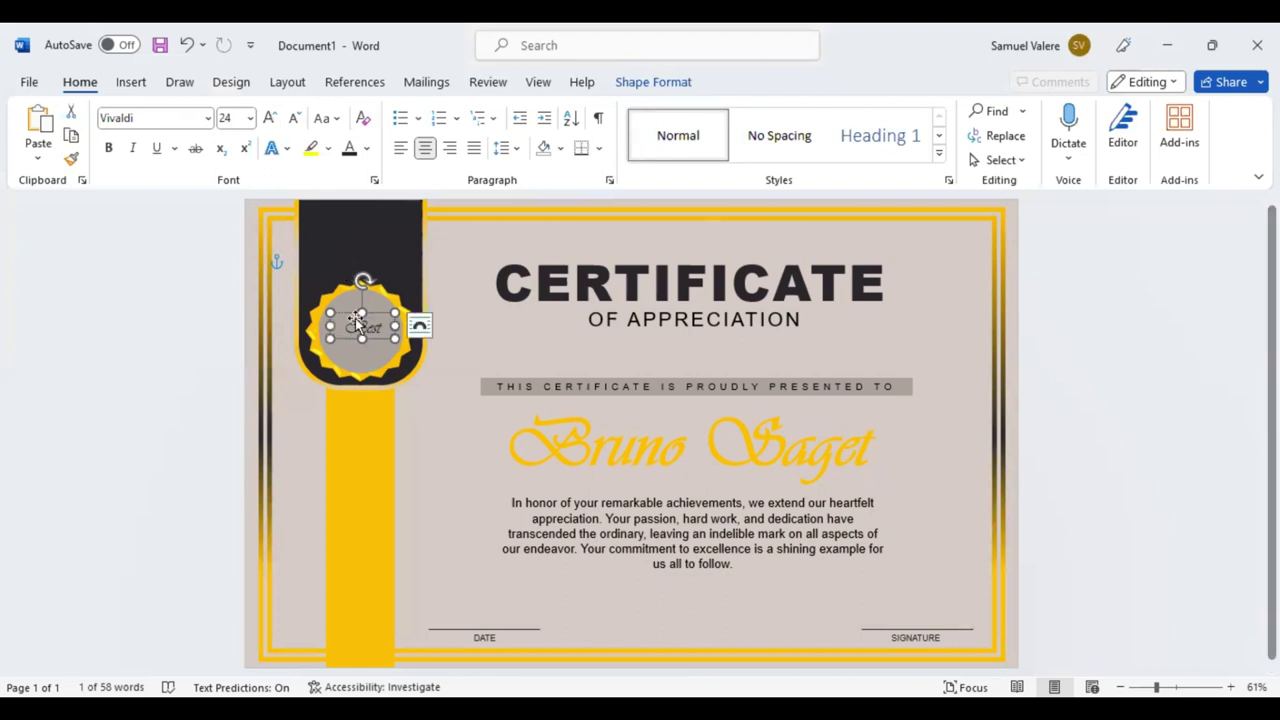
{"action": "key", "text": "ctrl+shift+period"}
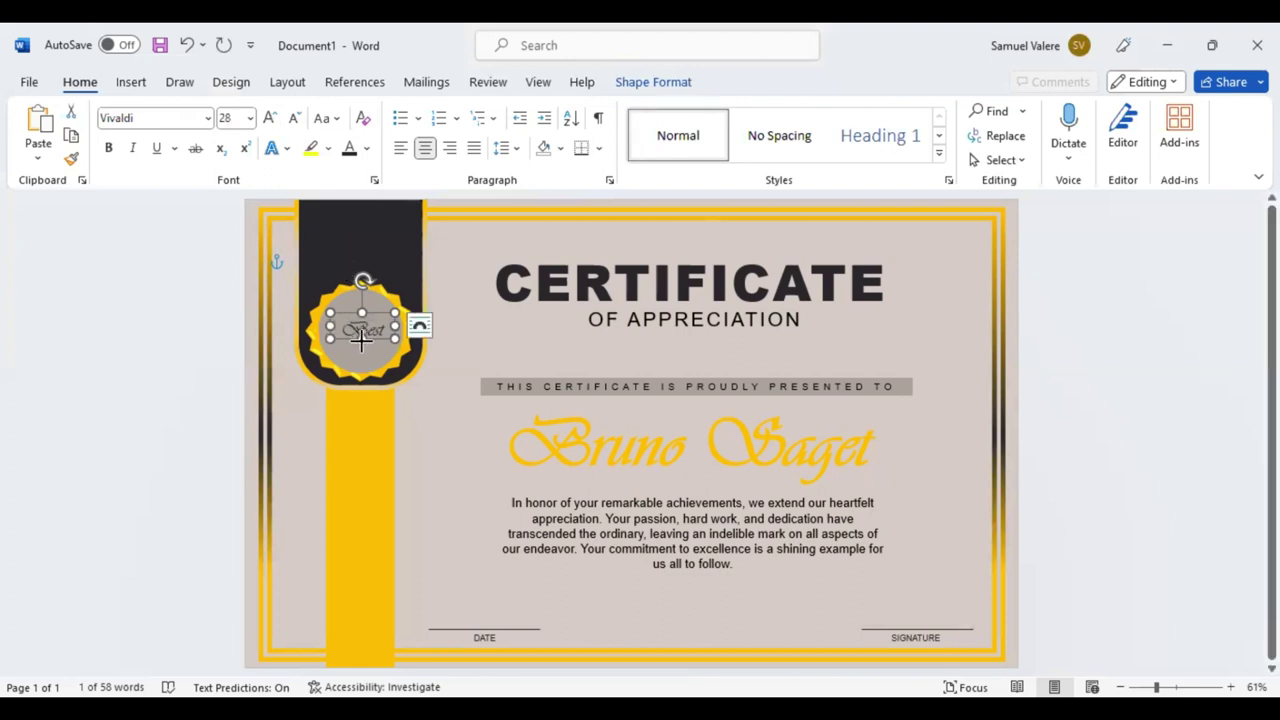
{"action": "left_click_drag", "start_coordinate": [361, 340], "coordinate": [372, 327]}
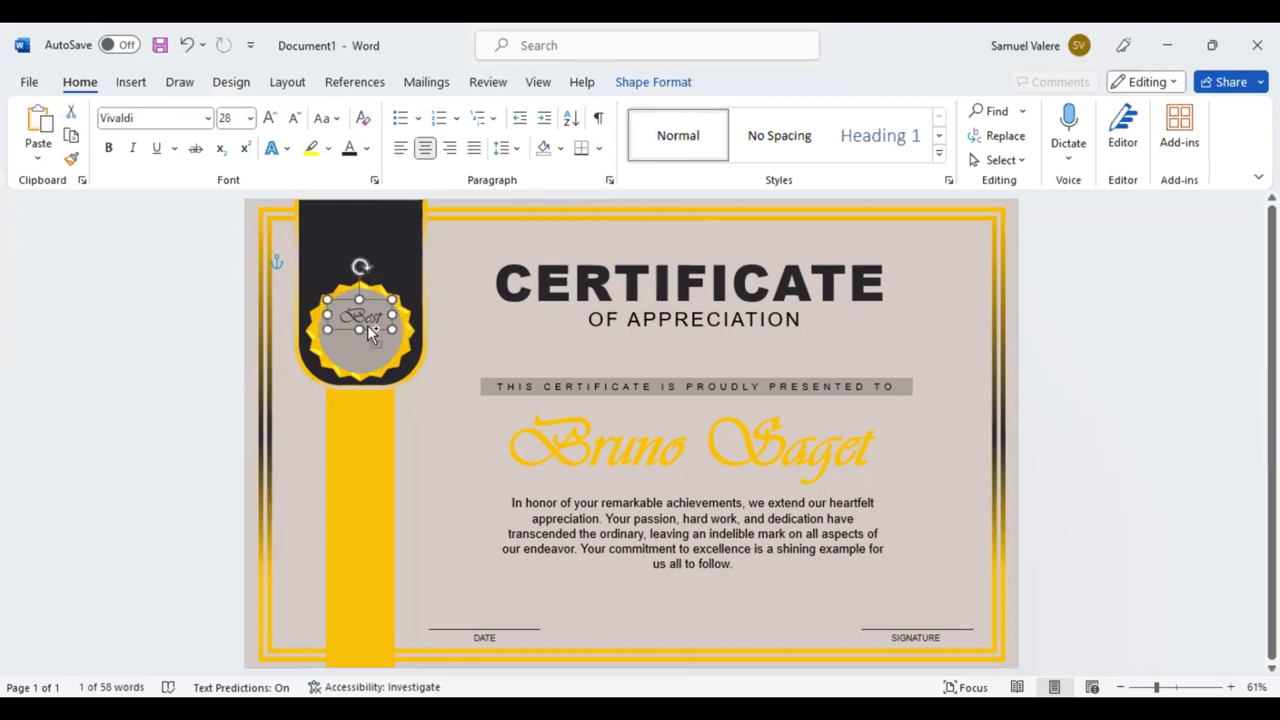
{"action": "left_click_drag", "start_coordinate": [370, 333], "coordinate": [371, 334]}
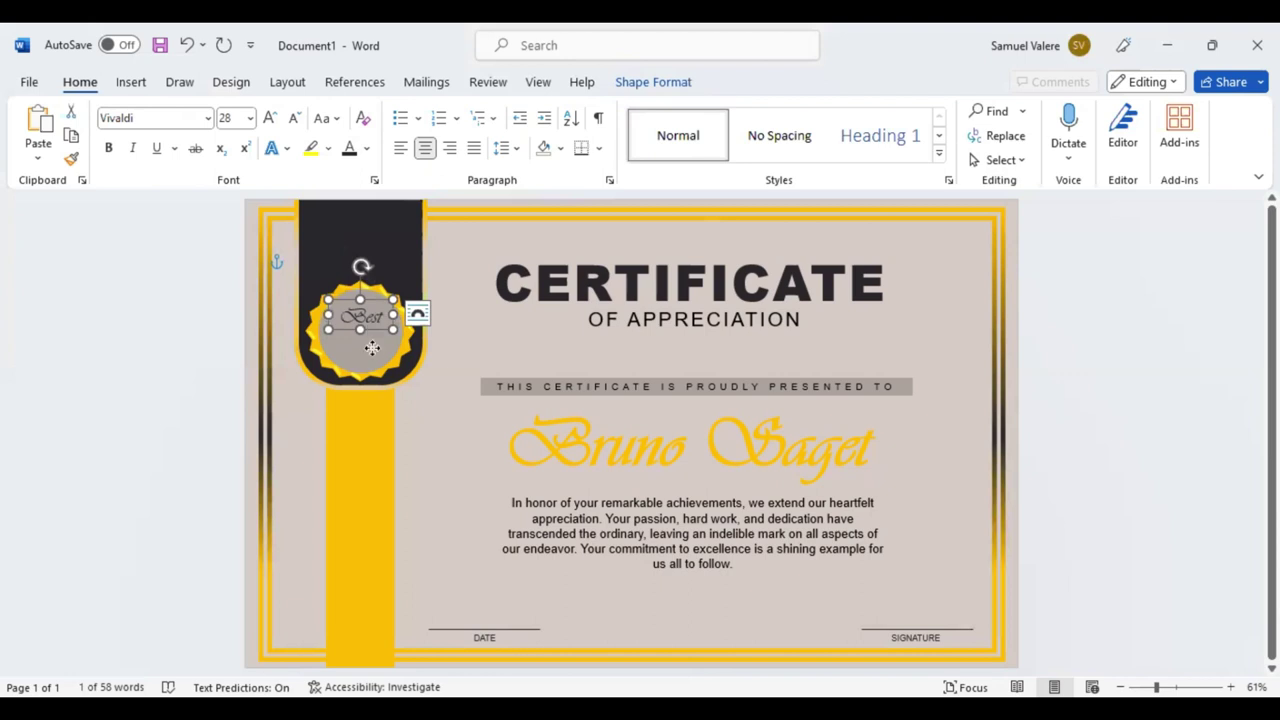
- Duplicate the Best text box below and change its text to 'Award'
{"action": "key", "text": "ctrl+c"}
{"action": "key", "text": "ctrl+v"}
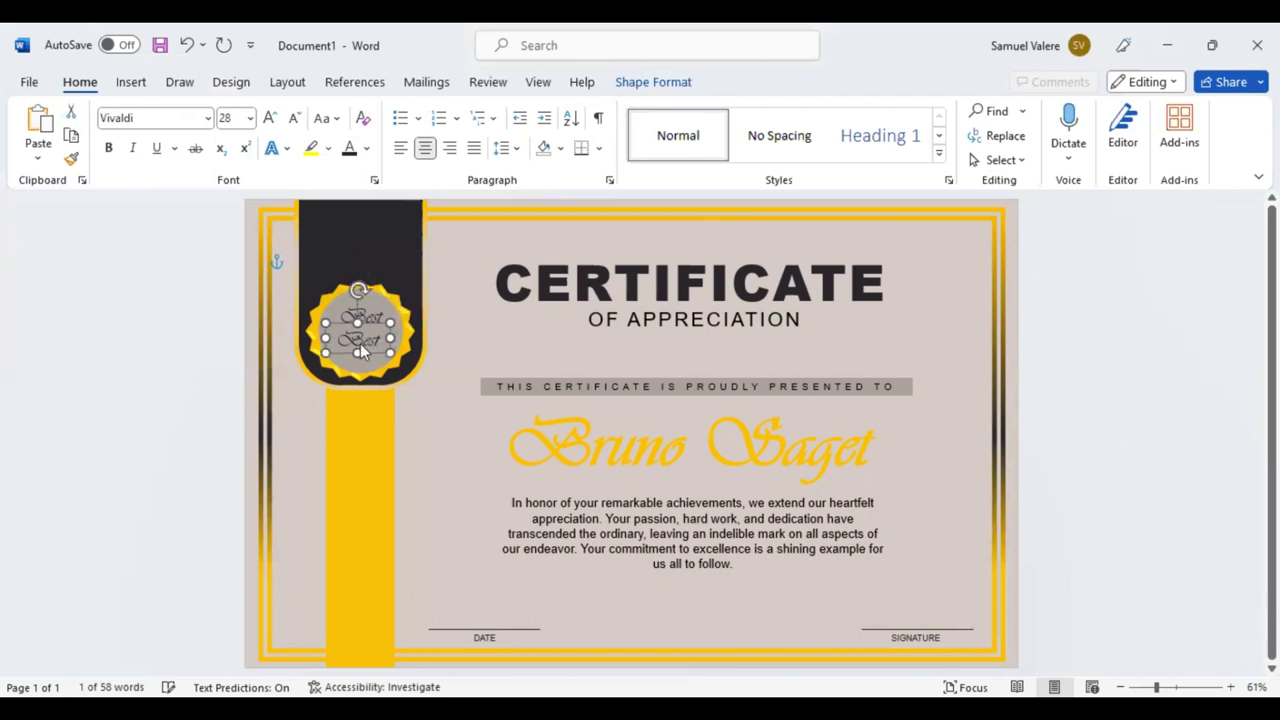
{"action": "double_click", "coordinate": [362, 345]}
{"action": "type", "text": "Award"}
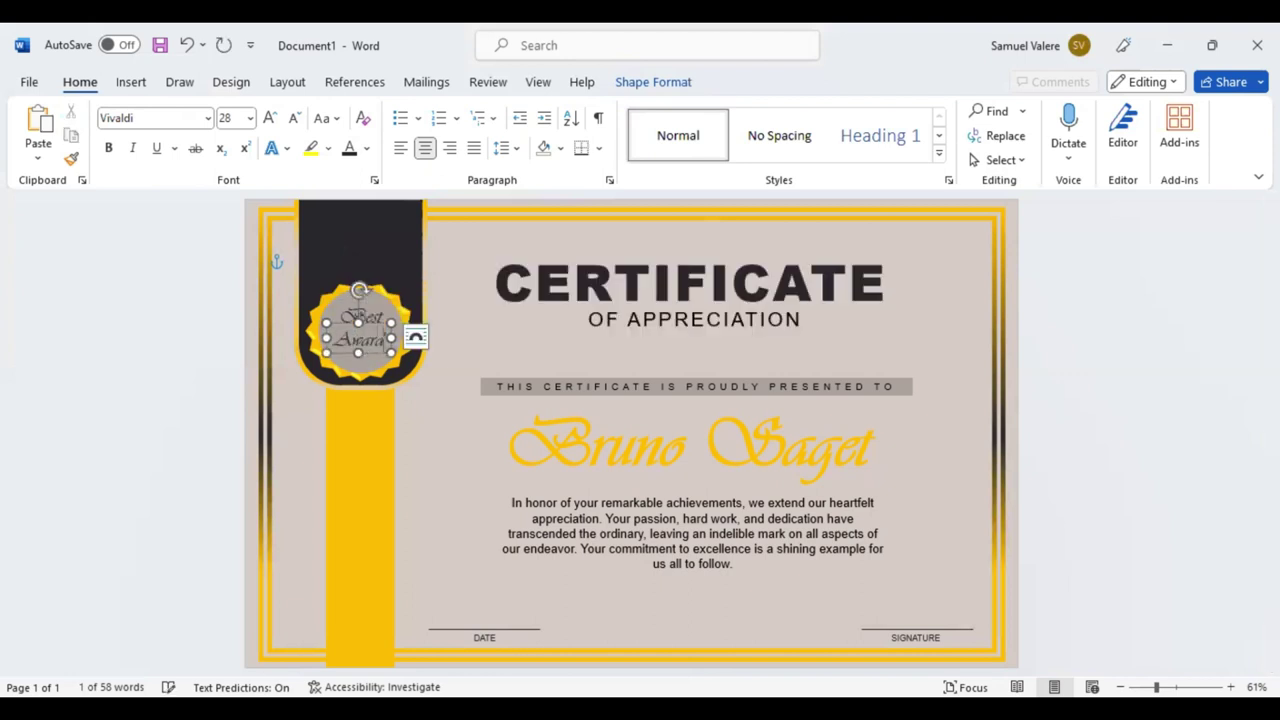
- Format the Award text in 24 pt Arial Black
{"action": "right_click", "coordinate": [418, 282]}
{"action": "type", "text": "Arial Black"}
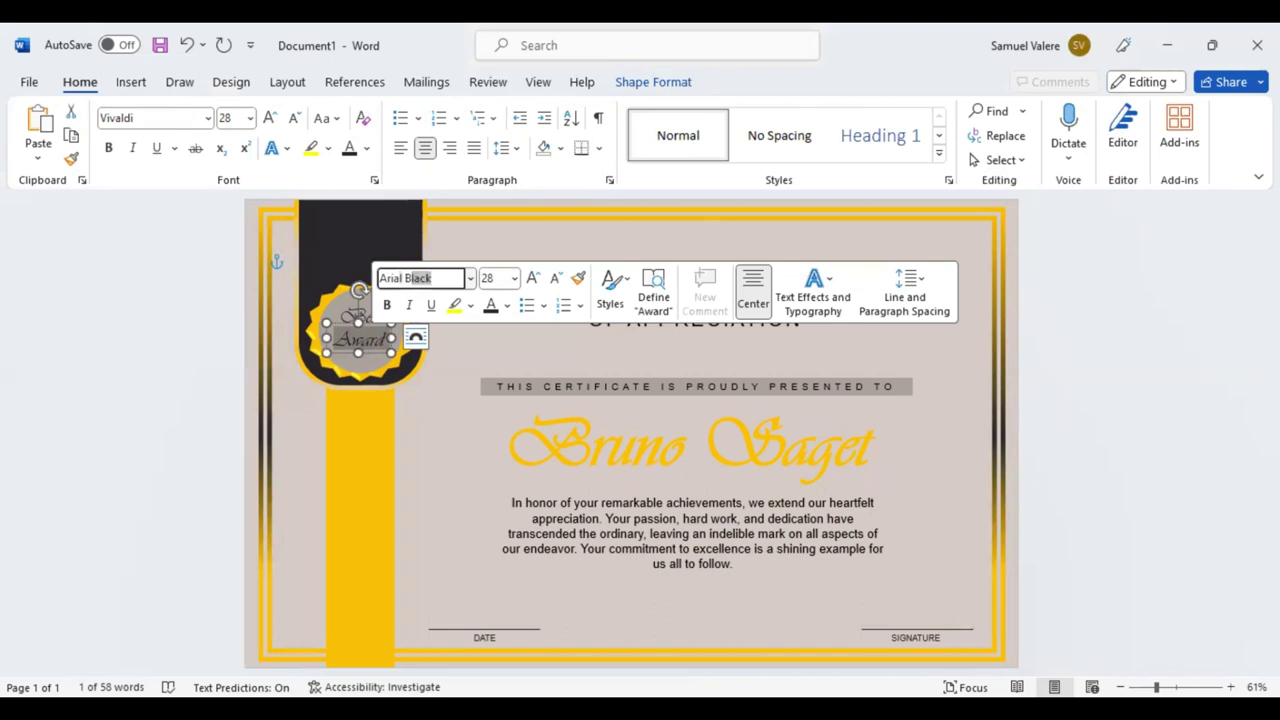
{"action": "key", "text": "Return"}
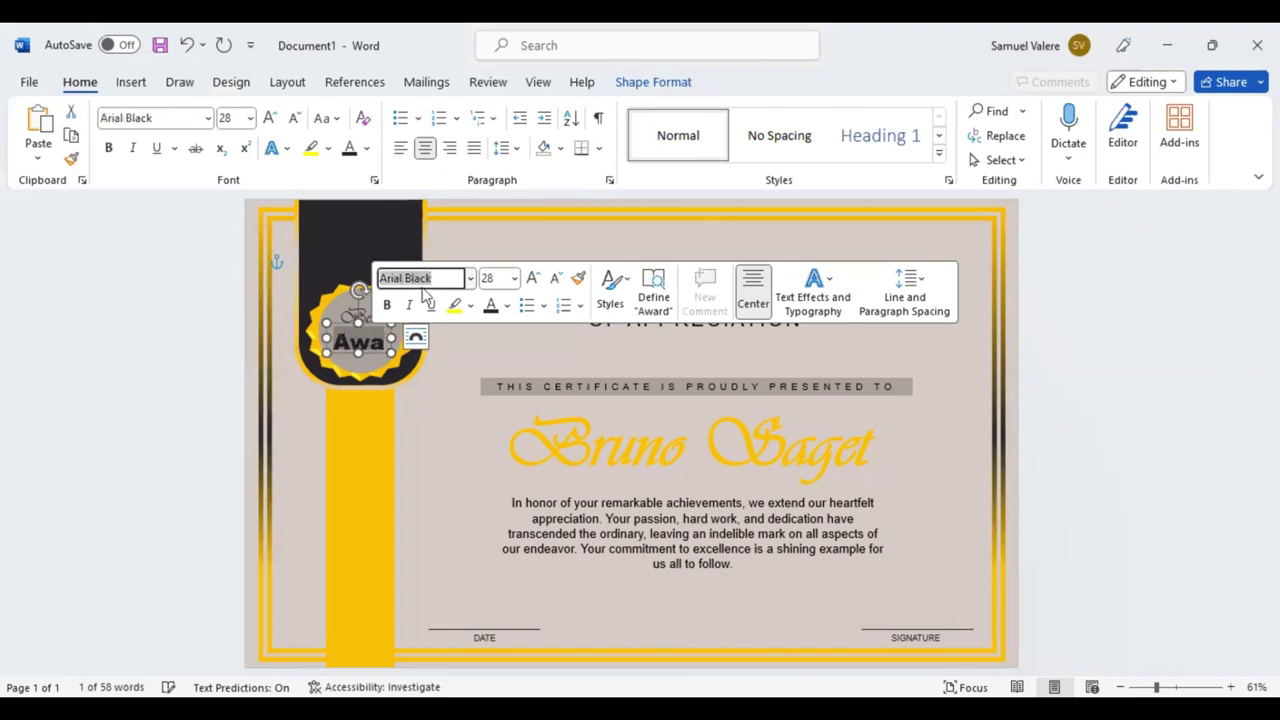
{"action": "left_click", "coordinate": [131, 82]}
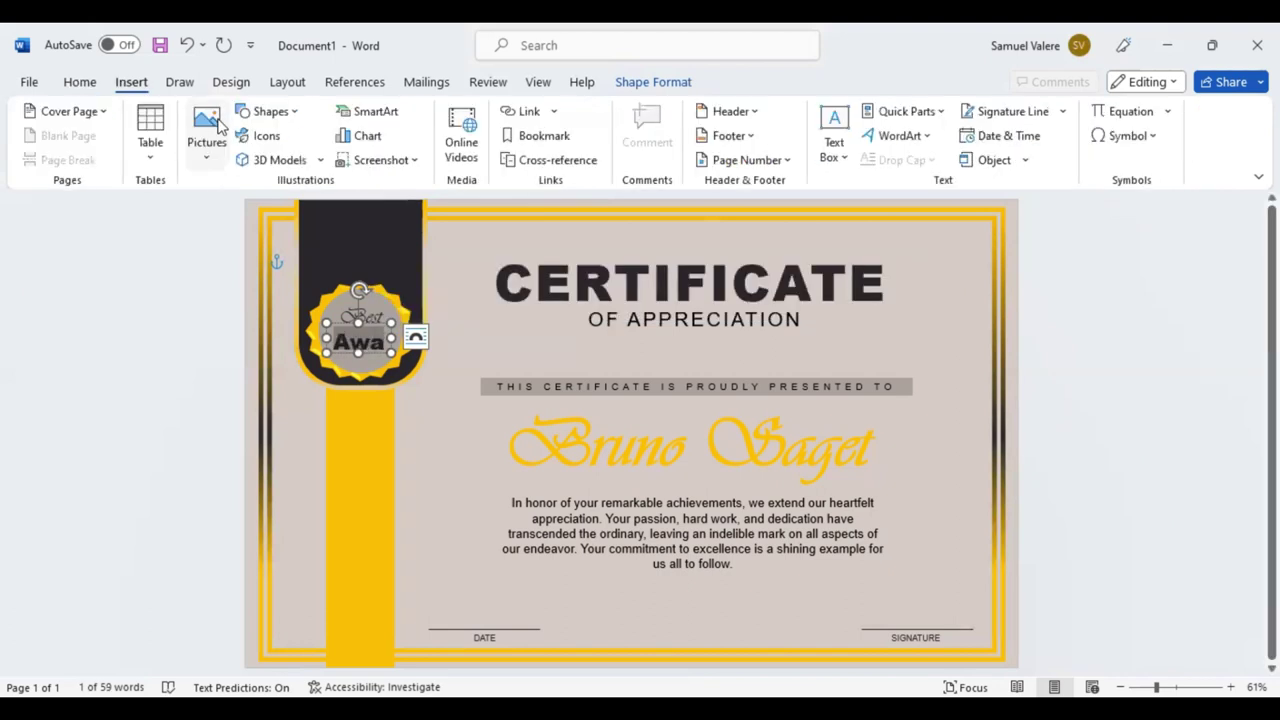
{"action": "left_click", "coordinate": [87, 89]}
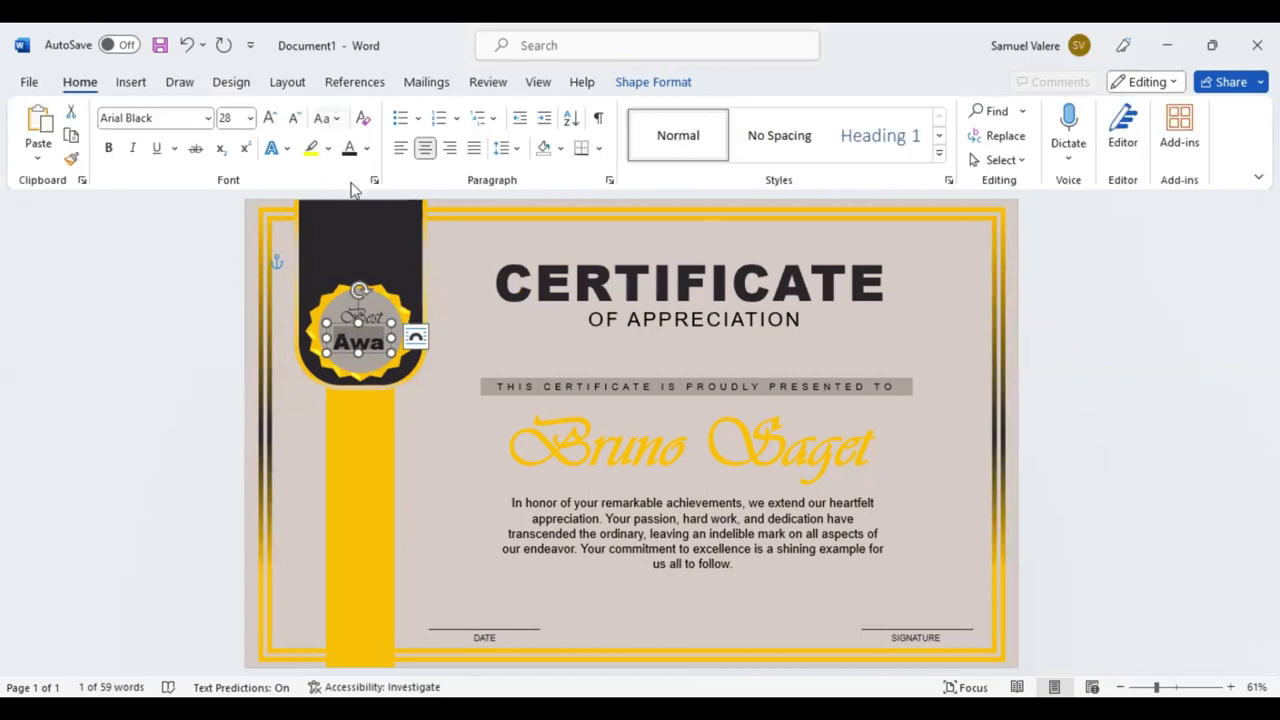
{"action": "left_click", "coordinate": [295, 118]}
- Widen the AWARD box, centre it beneath Best, and colour it orange
{"action": "left_click_drag", "start_coordinate": [391, 338], "coordinate": [418, 340]}
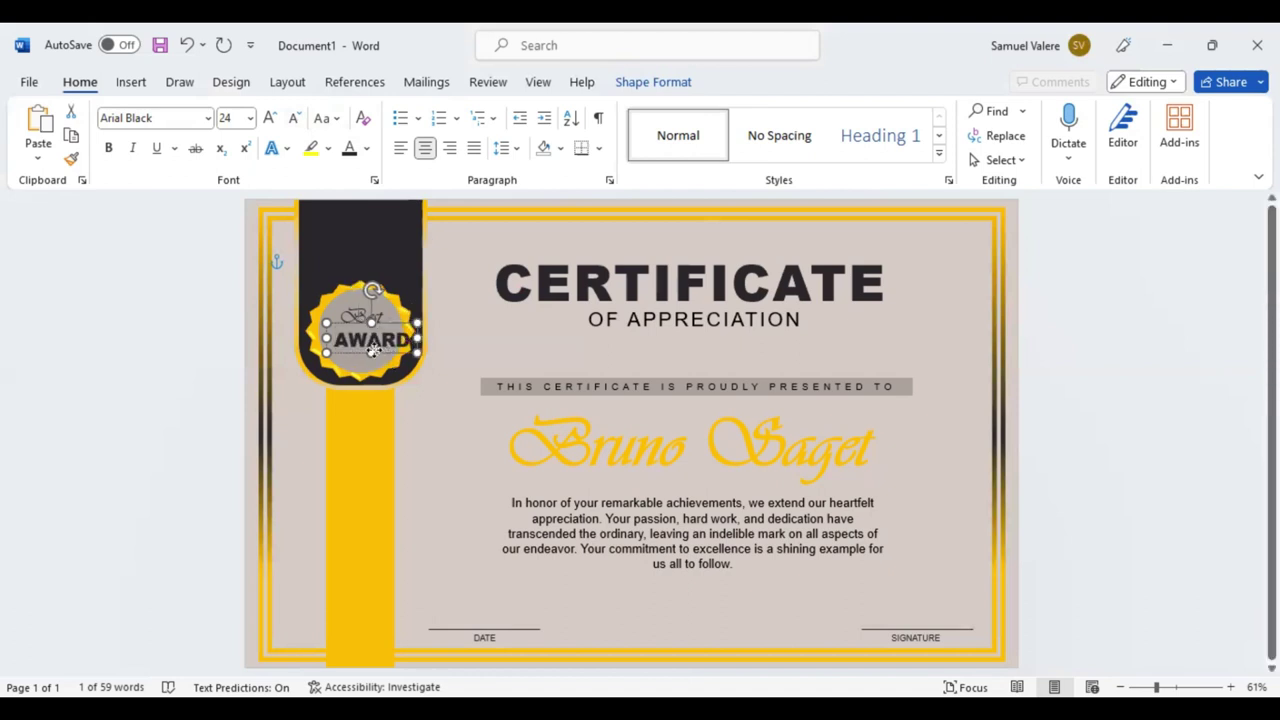
{"action": "key", "text": "Left"}
{"action": "key", "text": "Left"}
{"action": "key", "text": "Left"}
{"action": "key", "text": "Right"}
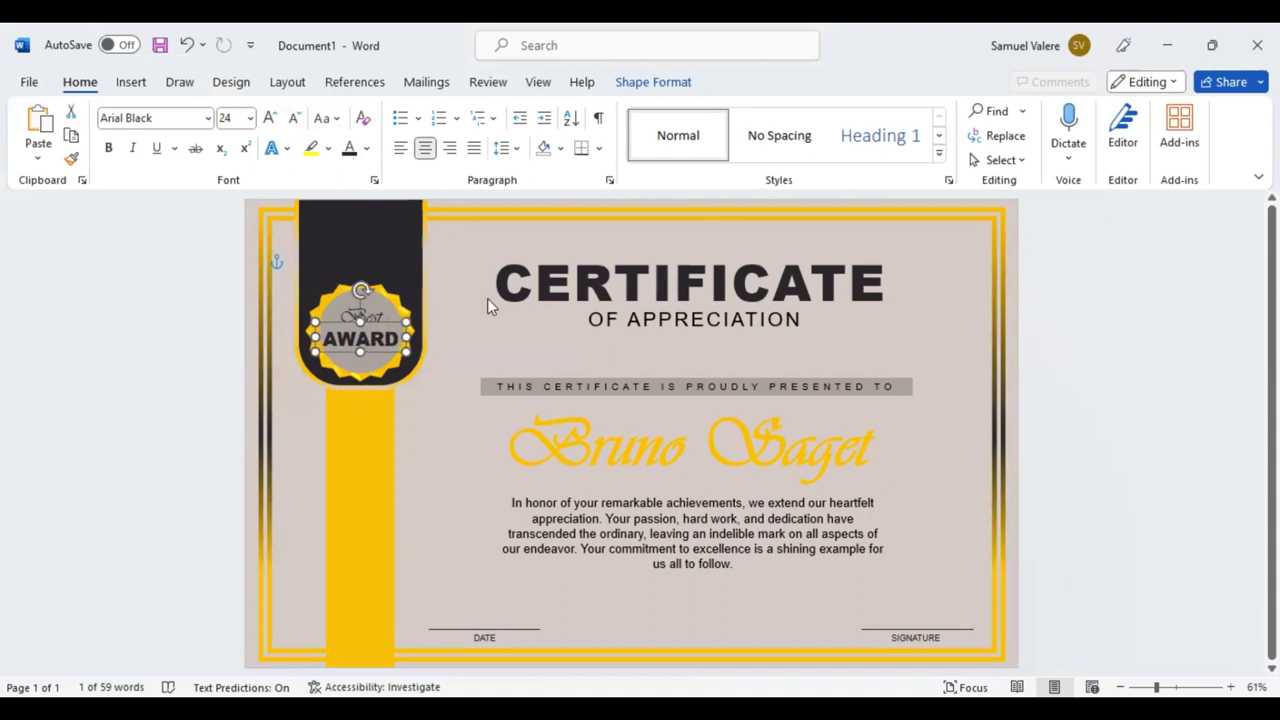
{"action": "right_click", "coordinate": [523, 313]}
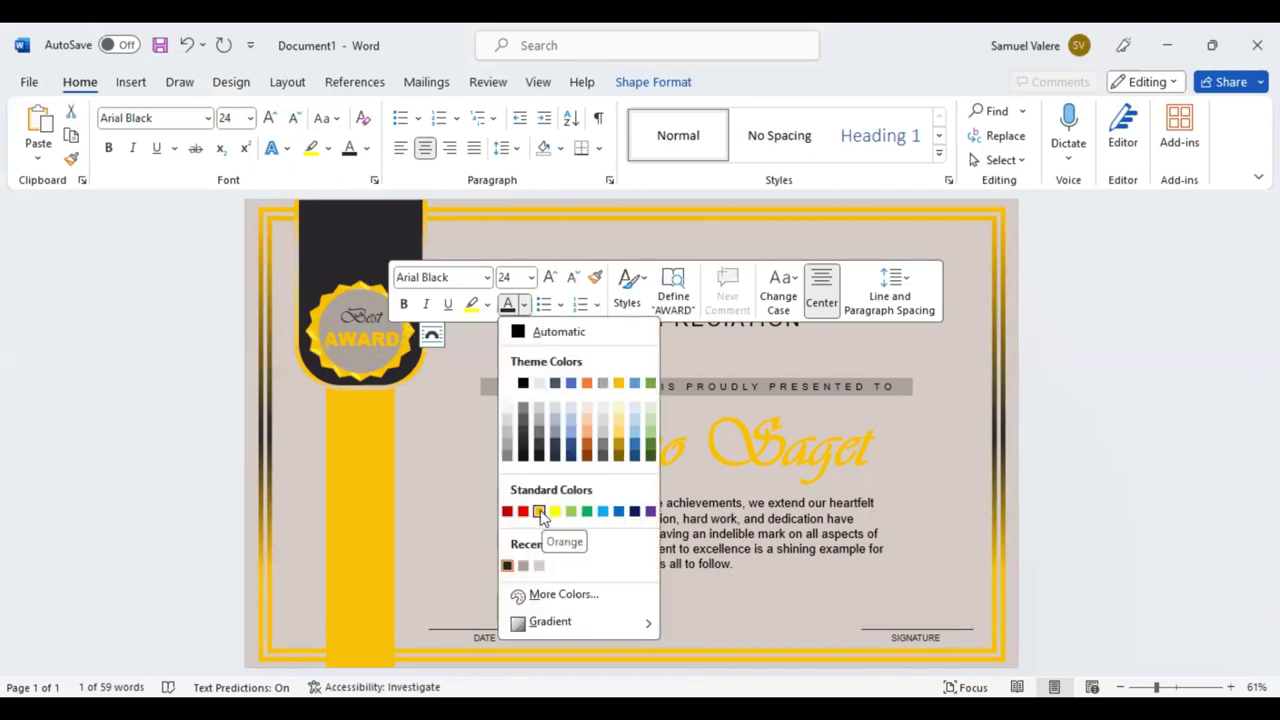
{"action": "left_click", "coordinate": [540, 512]}
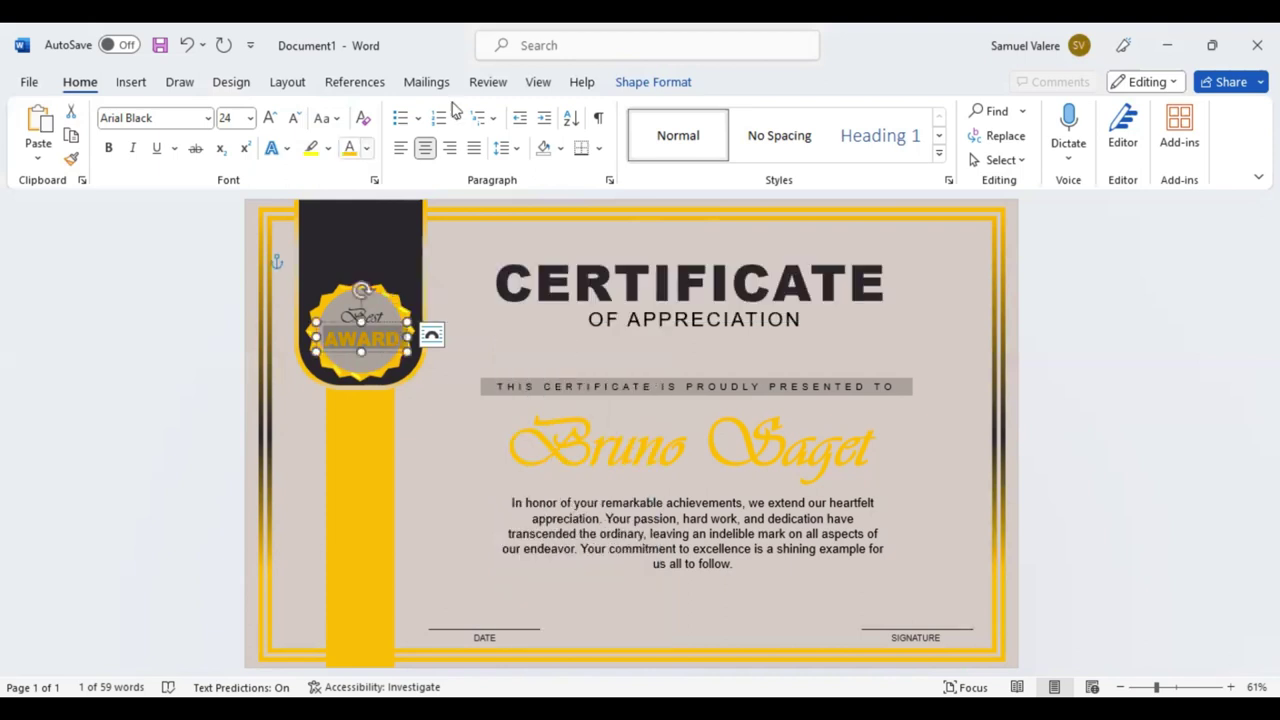
{"action": "left_click", "coordinate": [645, 86]}
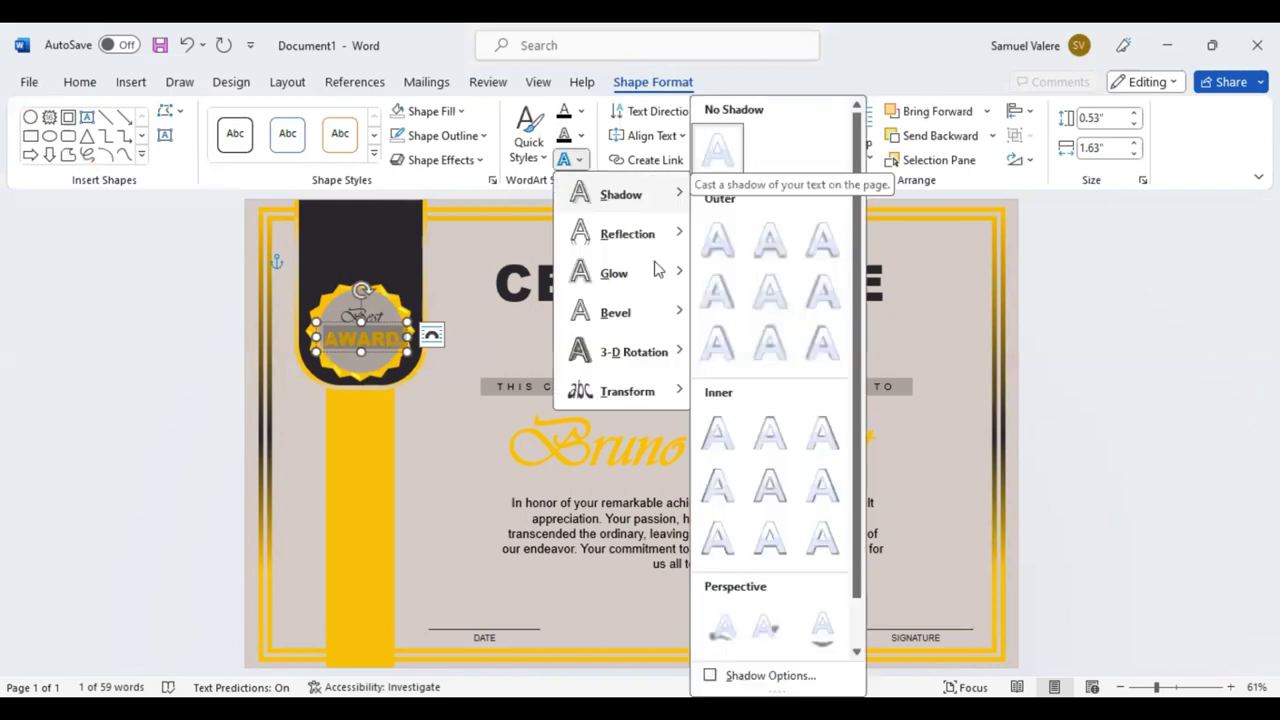
- Widen the Best text box to 0.59" × 1.44" so the script fits above AWARD
{"action": "mouse_move", "coordinate": [620, 312]}
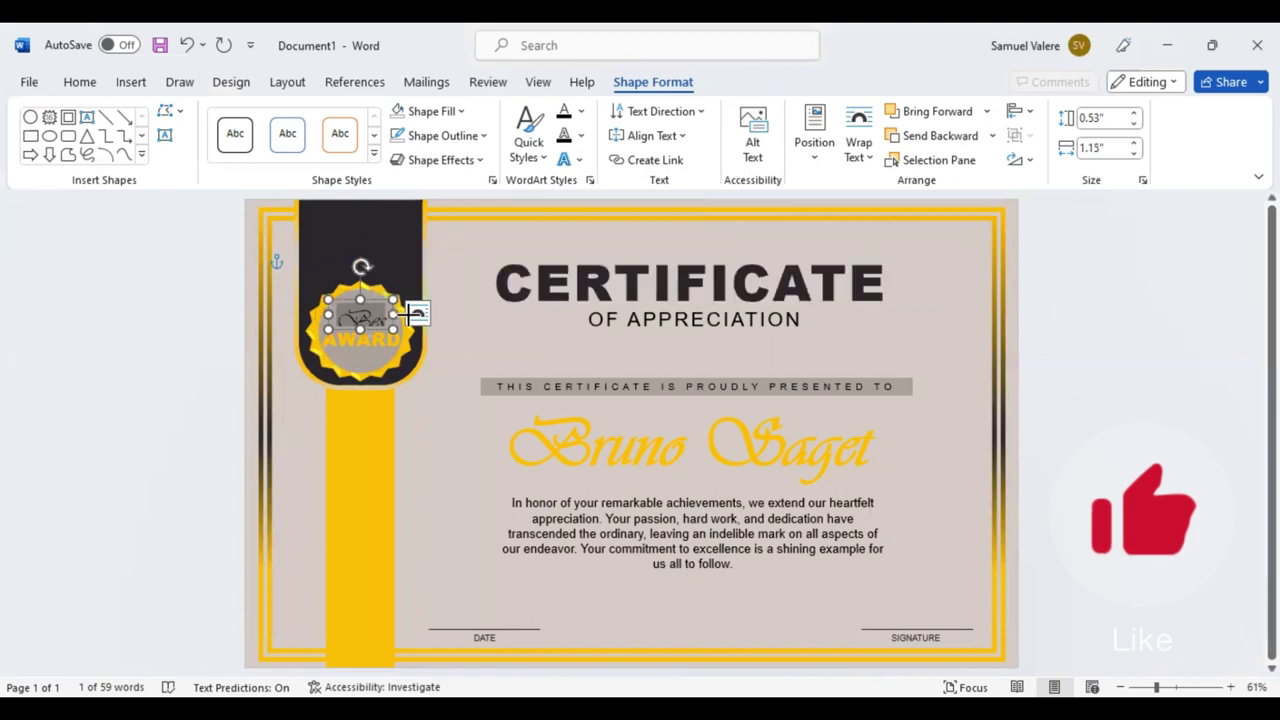
{"action": "mouse_move", "coordinate": [416, 314]}
{"action": "left_mouse_down"}
{"action": "mouse_move", "coordinate": [429, 309]}
{"action": "mouse_move", "coordinate": [380, 325]}
{"action": "left_mouse_up"}
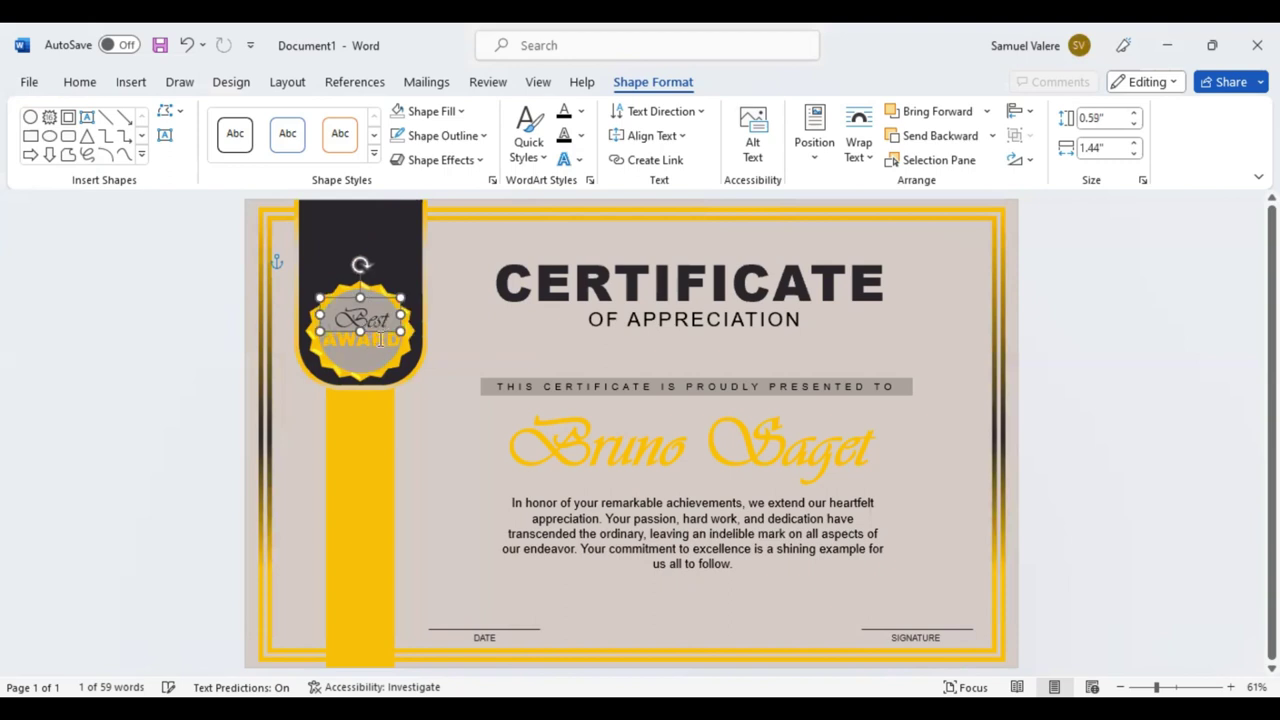
{"action": "left_click", "coordinate": [380, 340]}
{"action": "left_click", "coordinate": [378, 338]}
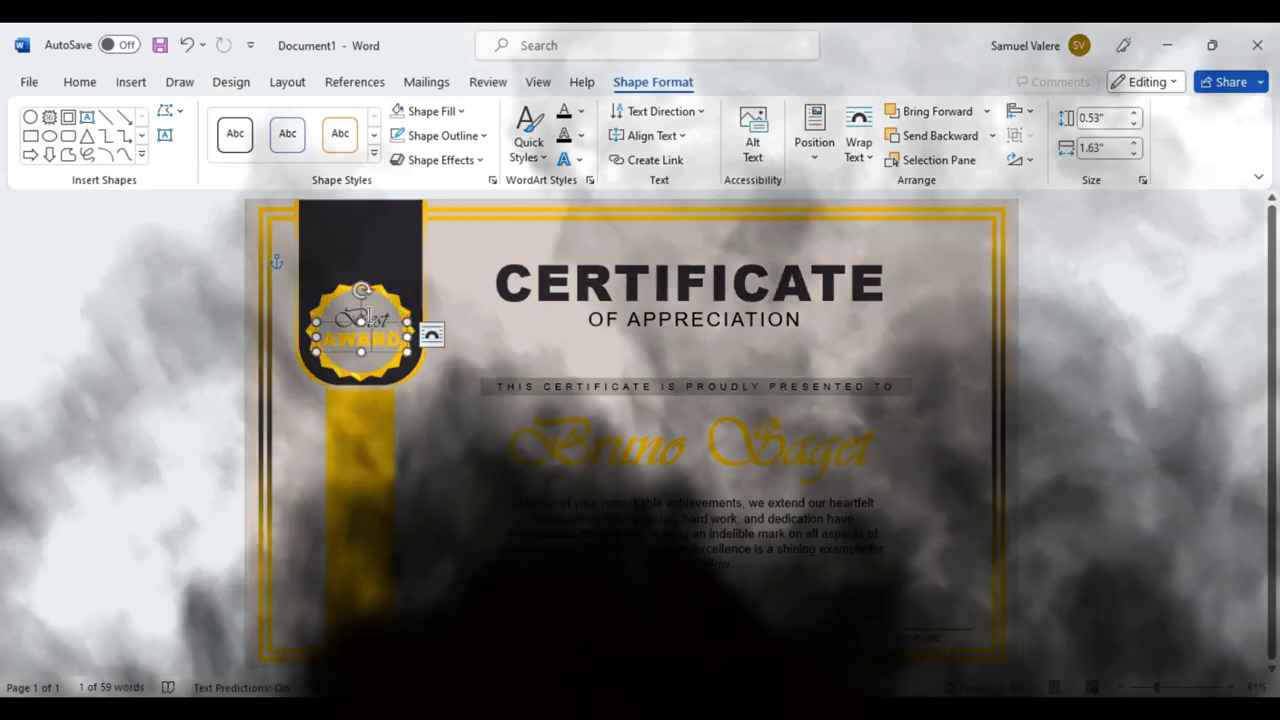